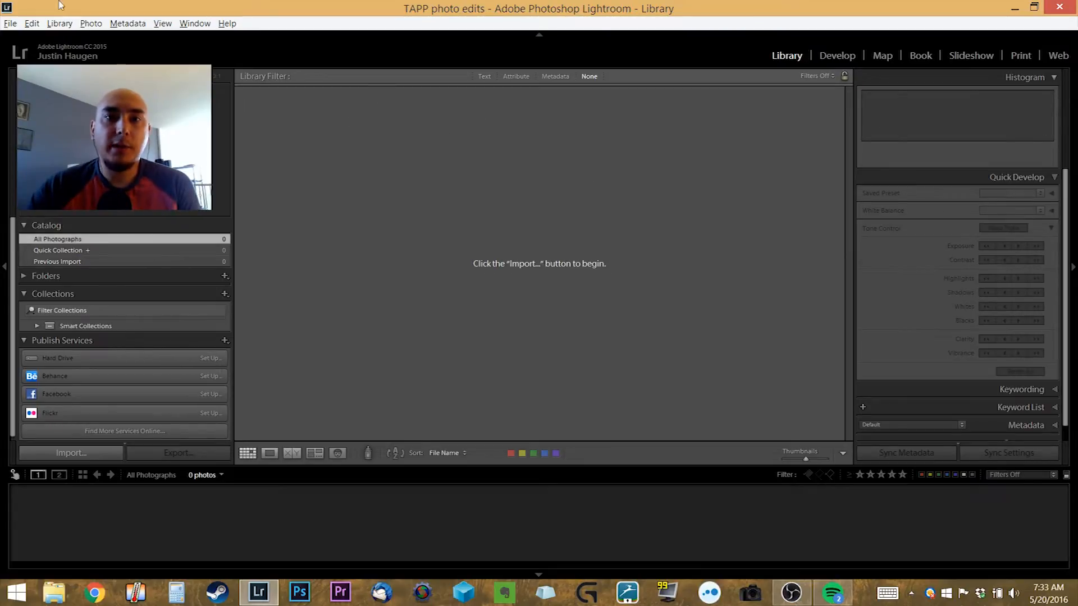
Import all photos from the second subfolder of TAPP photo edits on DATA (X:), adding them without moving the files
click(10, 23)
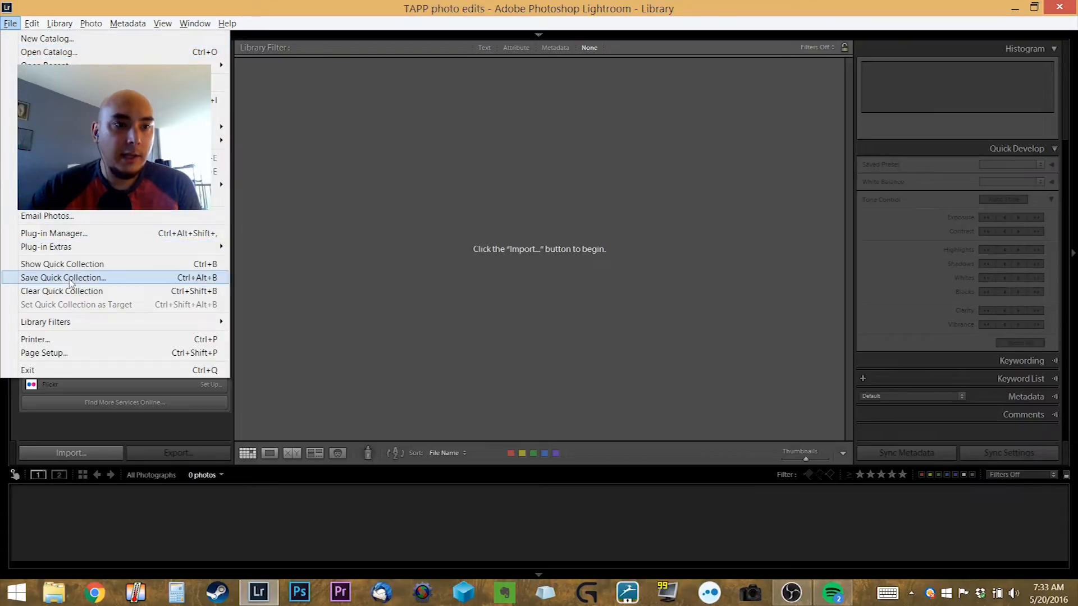
click(56, 100)
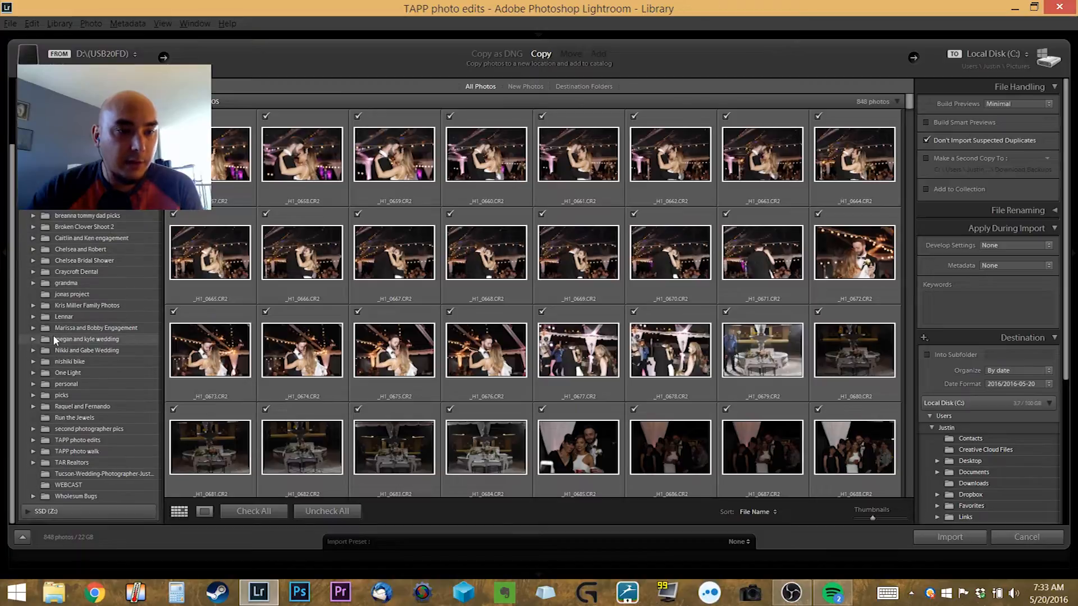
click(33, 440)
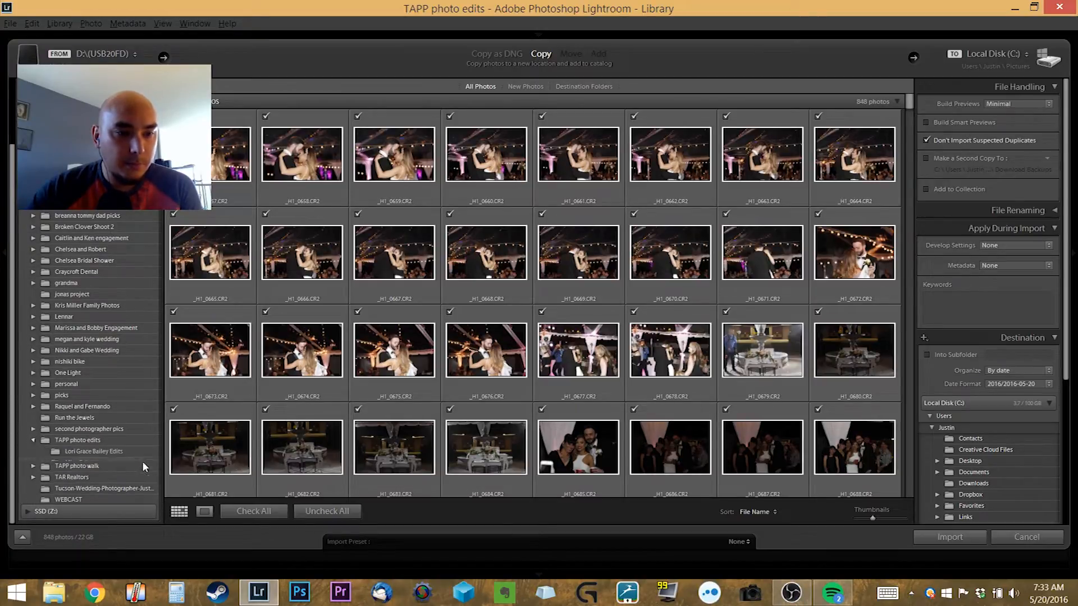
click(79, 463)
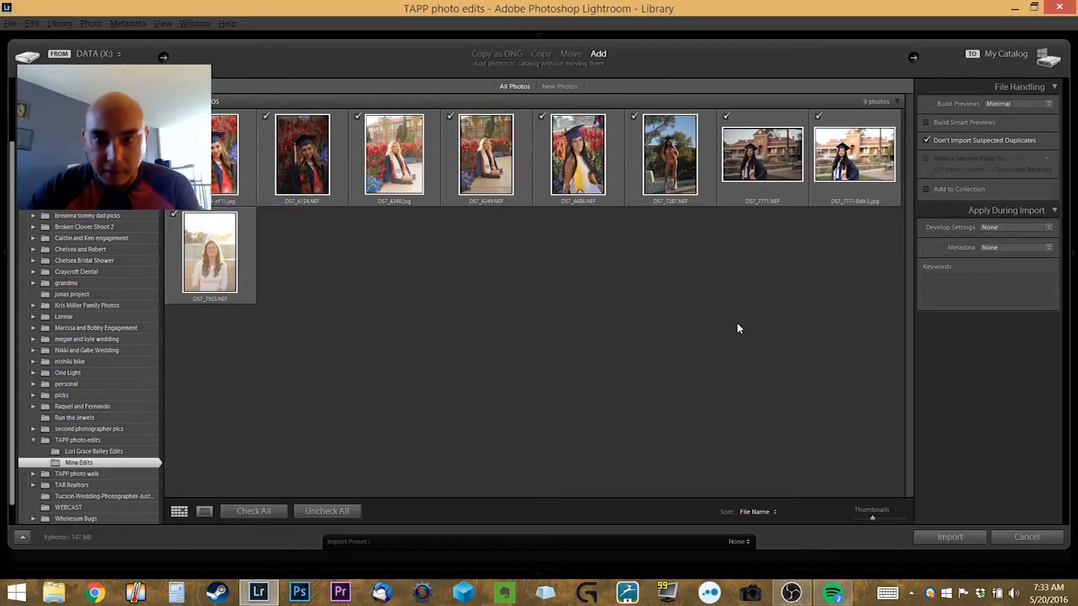
click(956, 535)
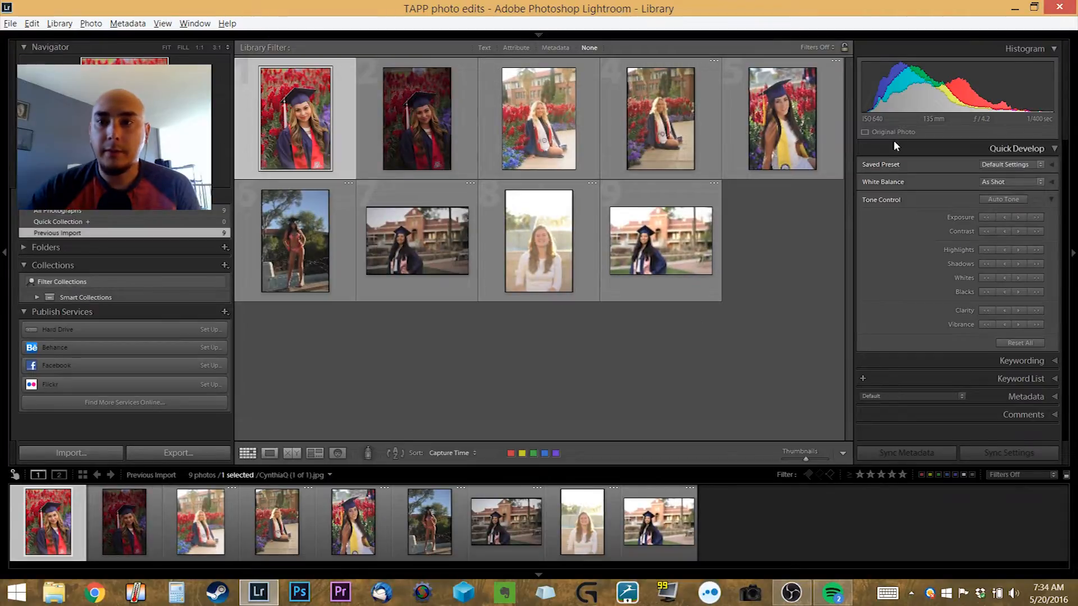
Show the hidden module picker and sort the imported photos by File Extension
click(538, 34)
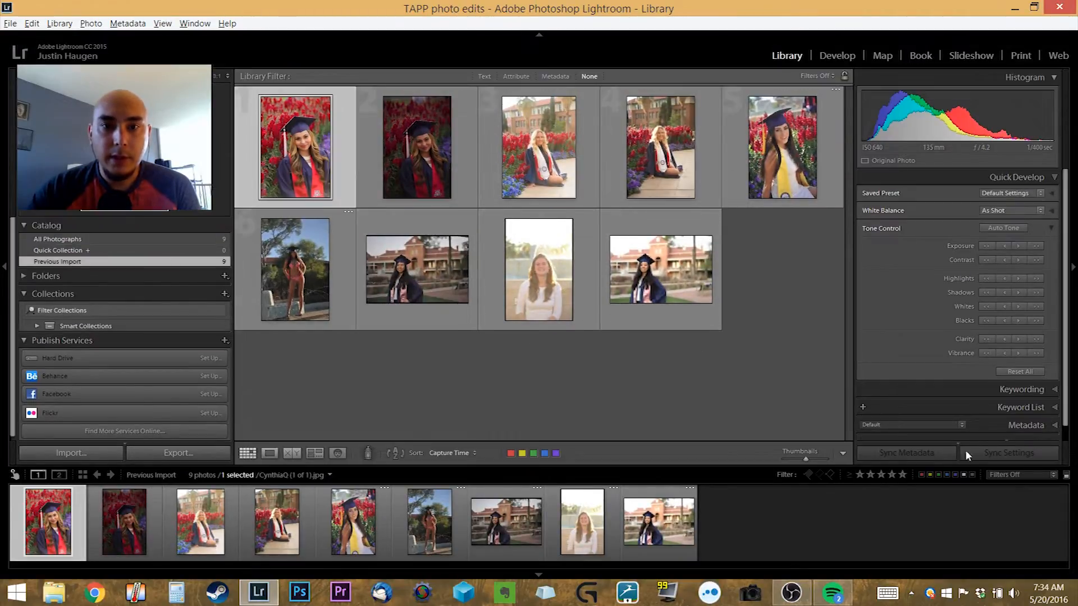
click(463, 454)
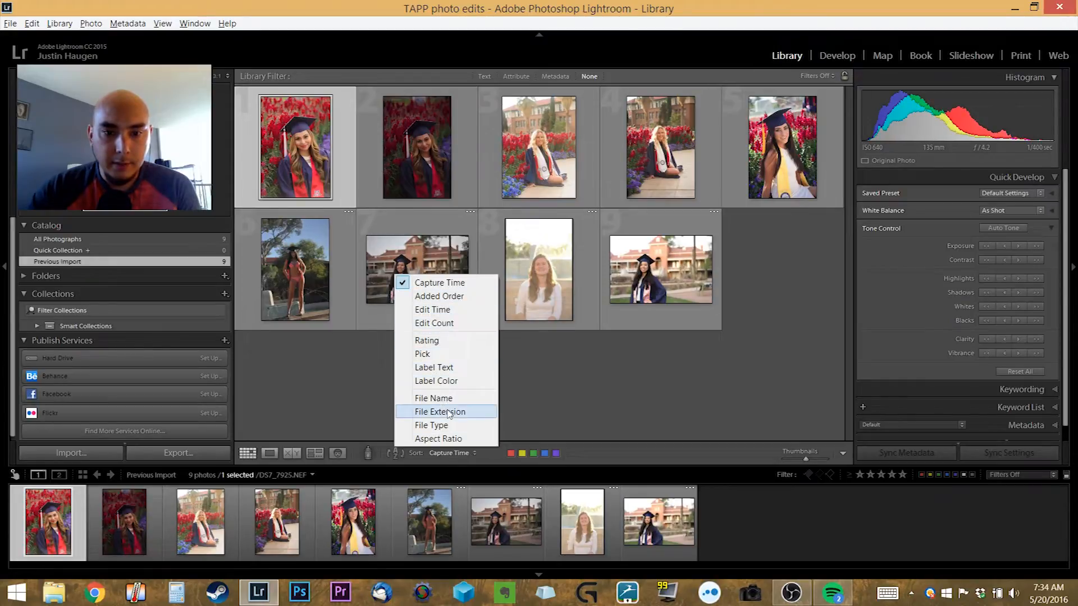
click(447, 411)
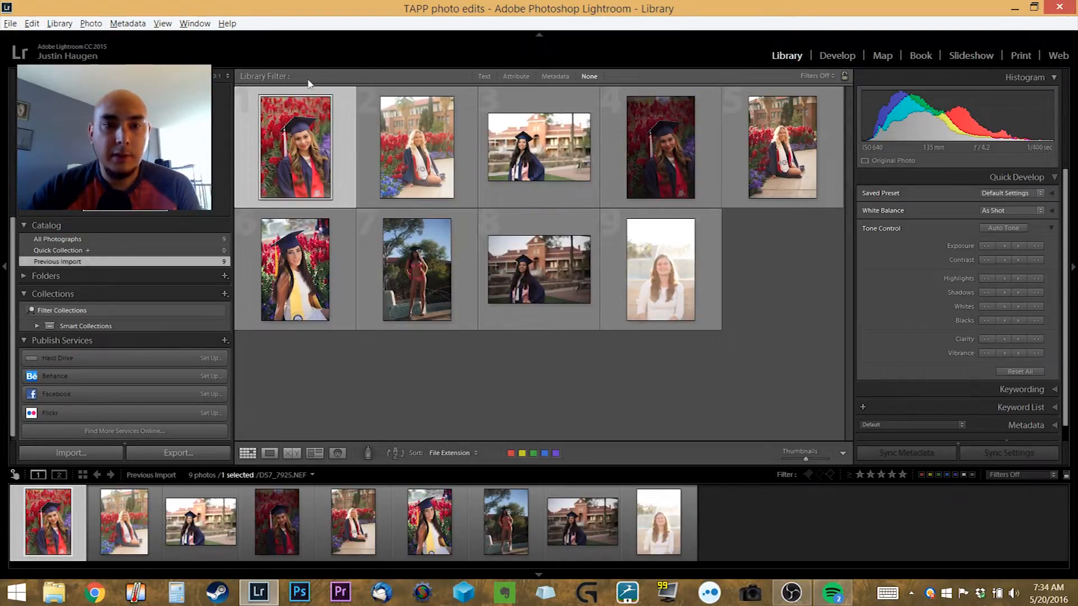
click(393, 169)
click(532, 162)
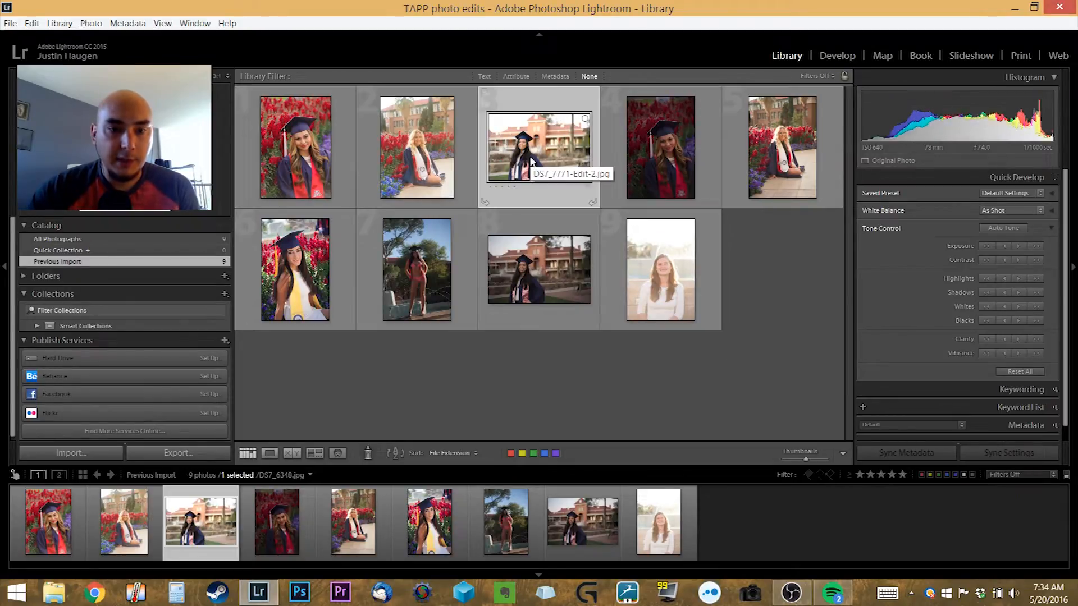
click(296, 156)
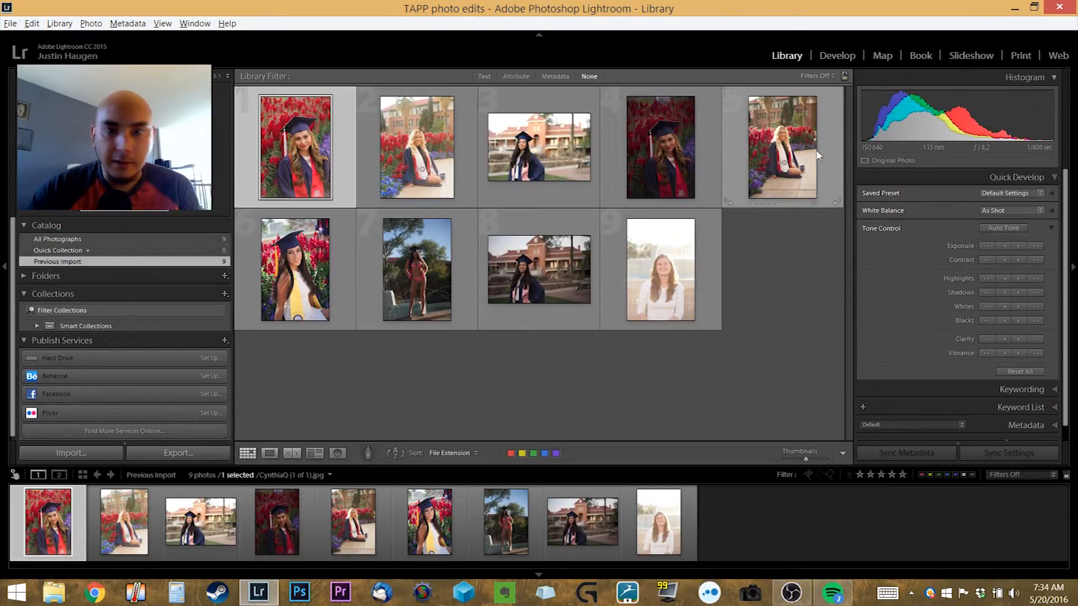
Create a collection named "edits" from the six NEF photos, without making new virtual copies
click(702, 140)
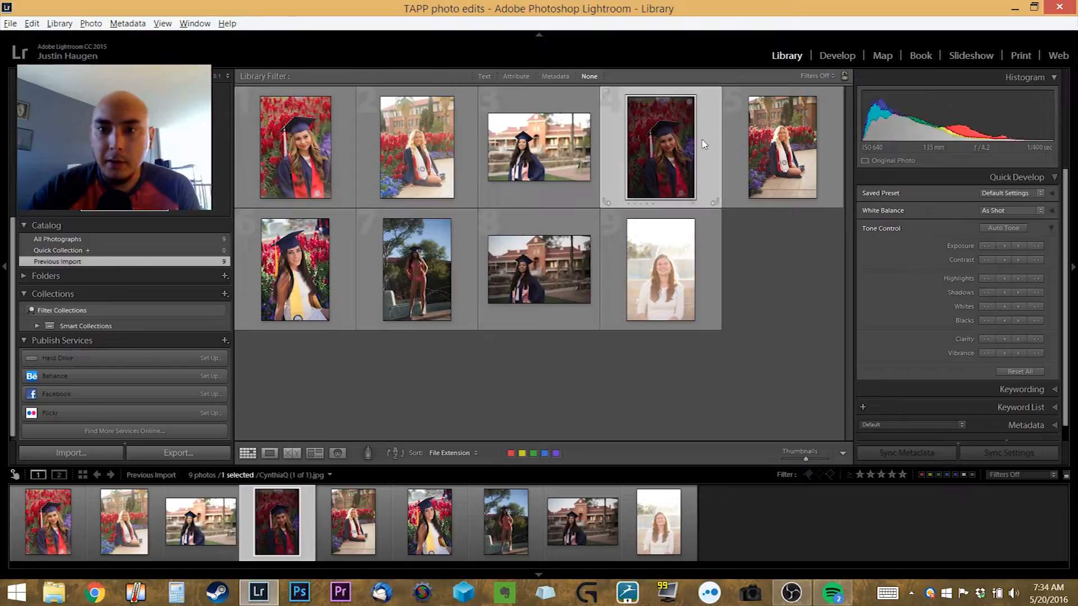
shift+click(663, 283)
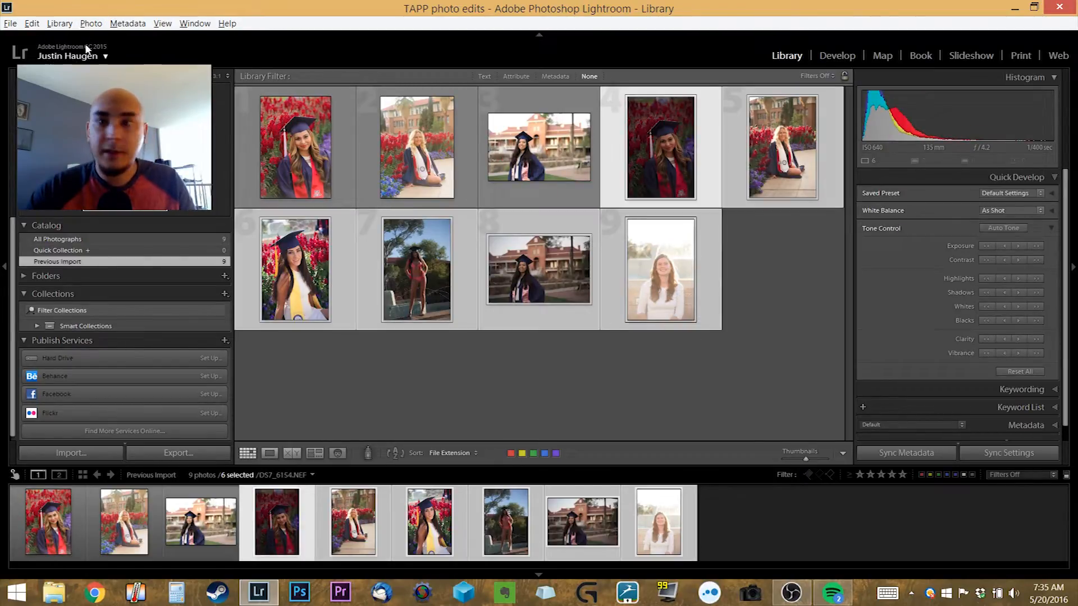
click(60, 23)
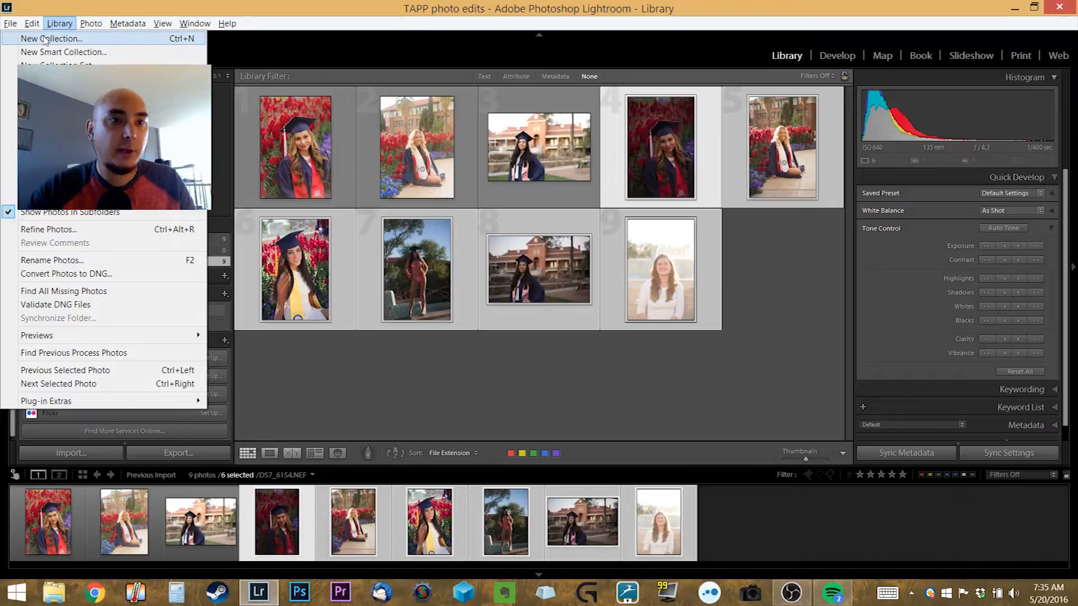
click(45, 38)
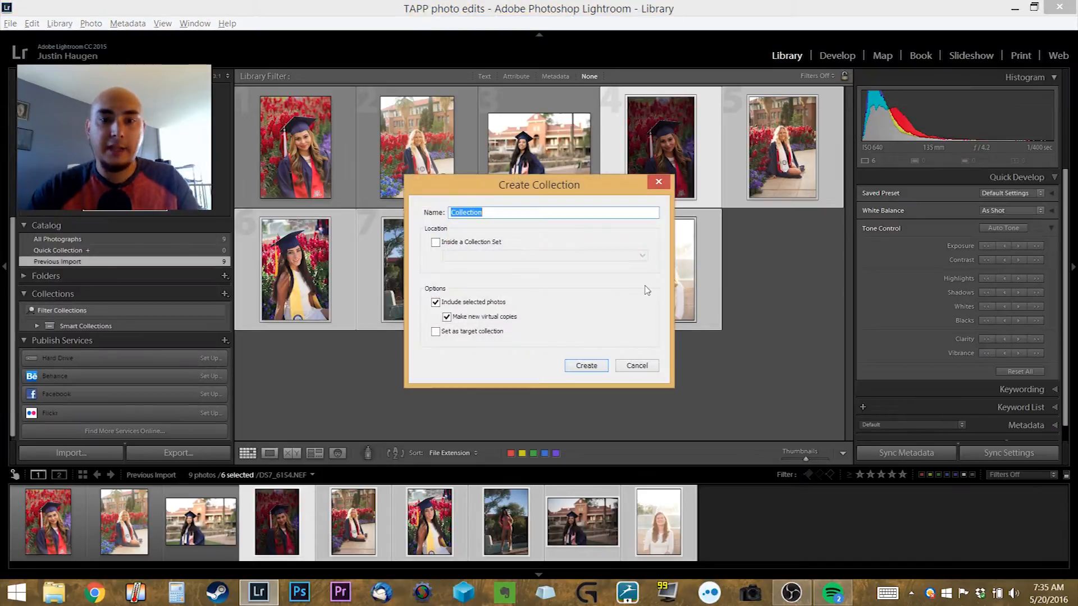
text(edits)
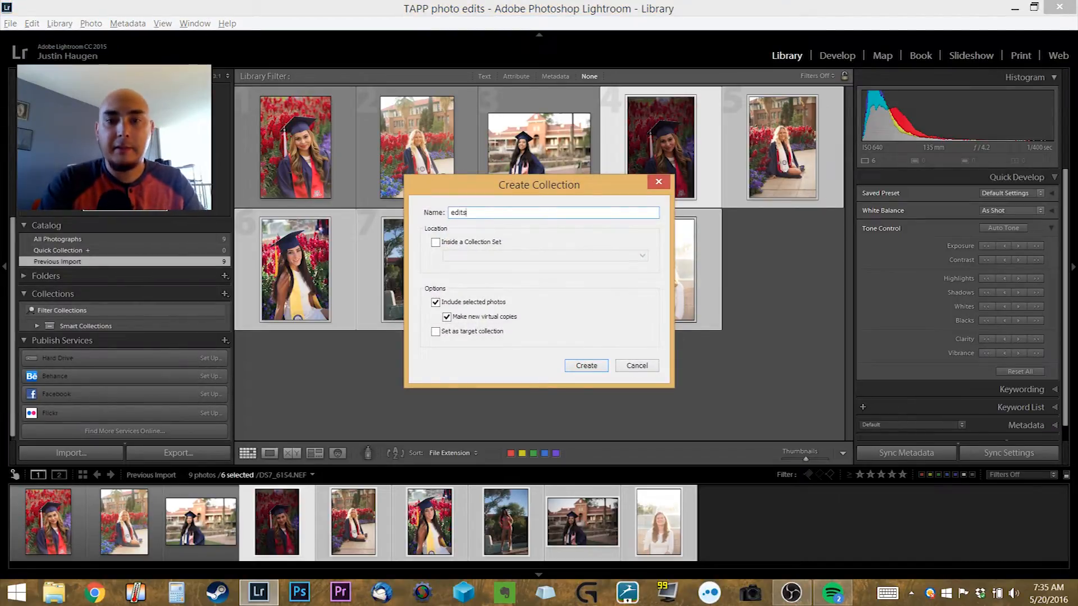
click(461, 317)
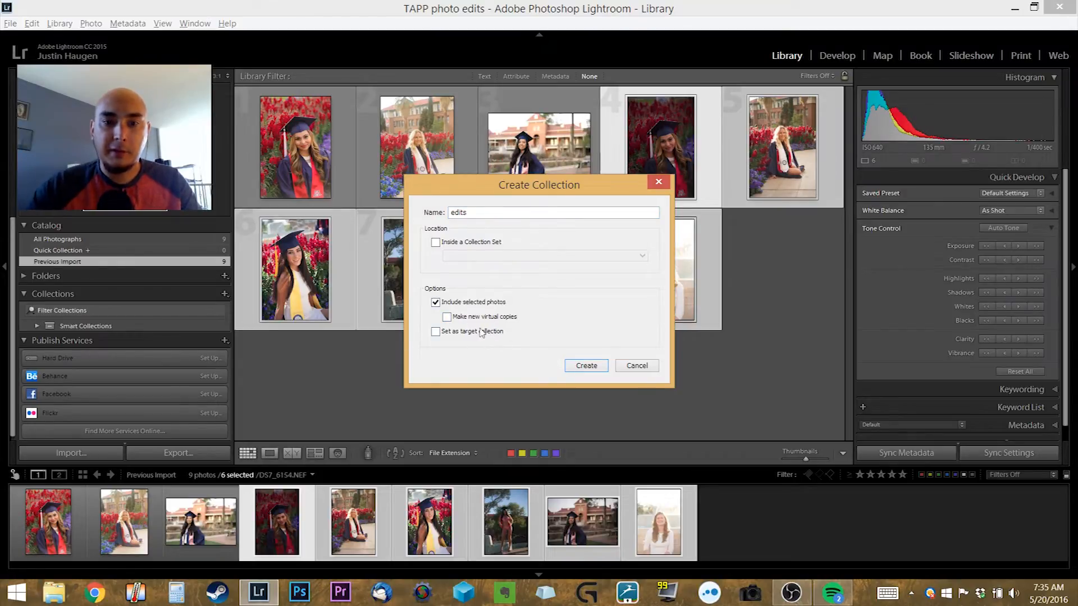
click(584, 366)
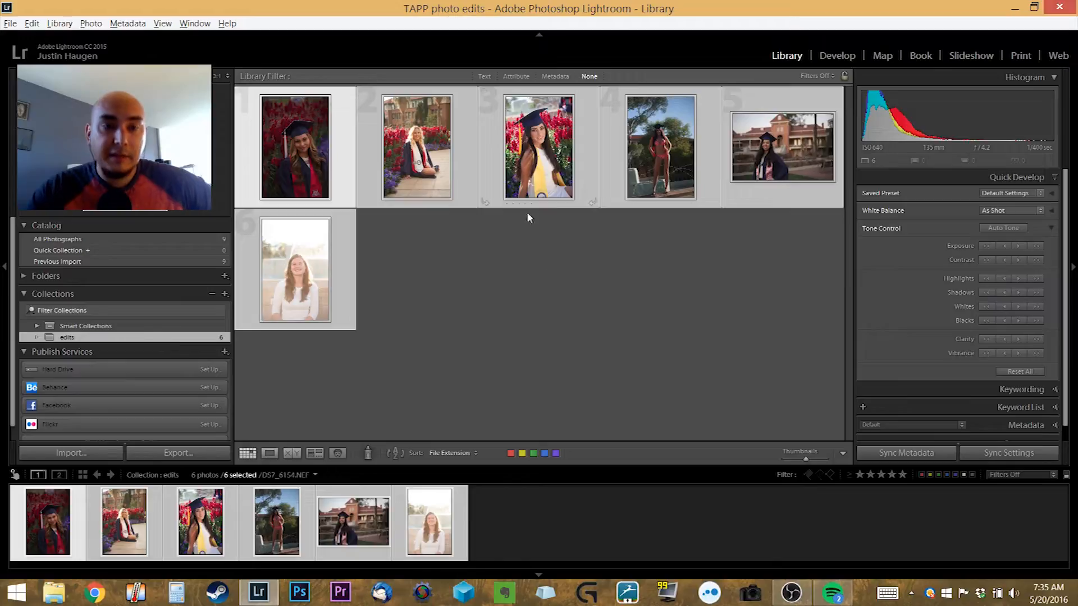
Open only the first photo of the edits collection, the dark portrait among red flowers, in the Develop module
click(488, 278)
click(288, 135)
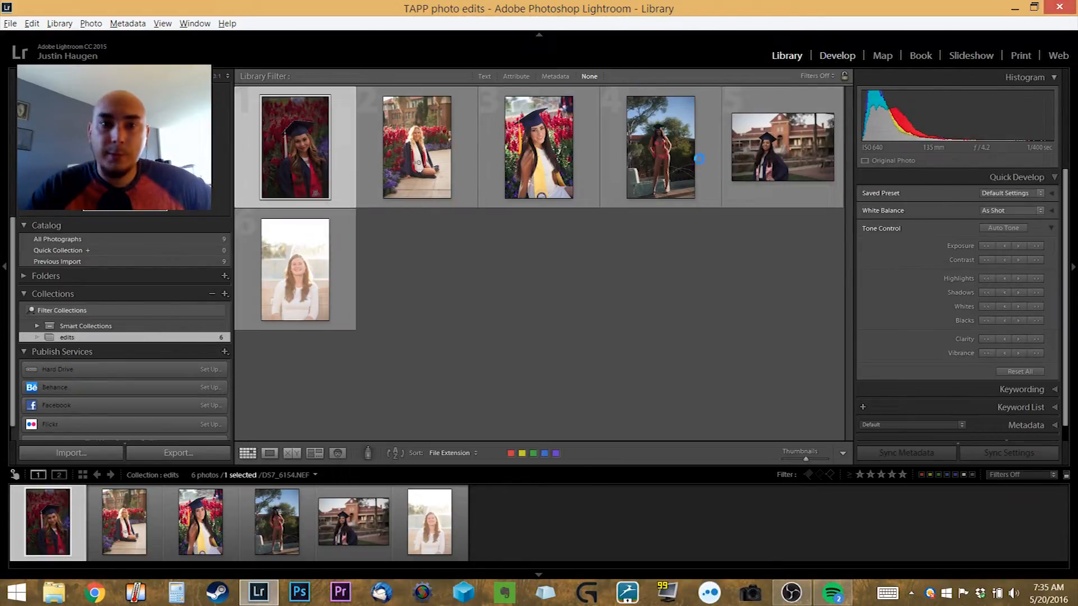
click(835, 56)
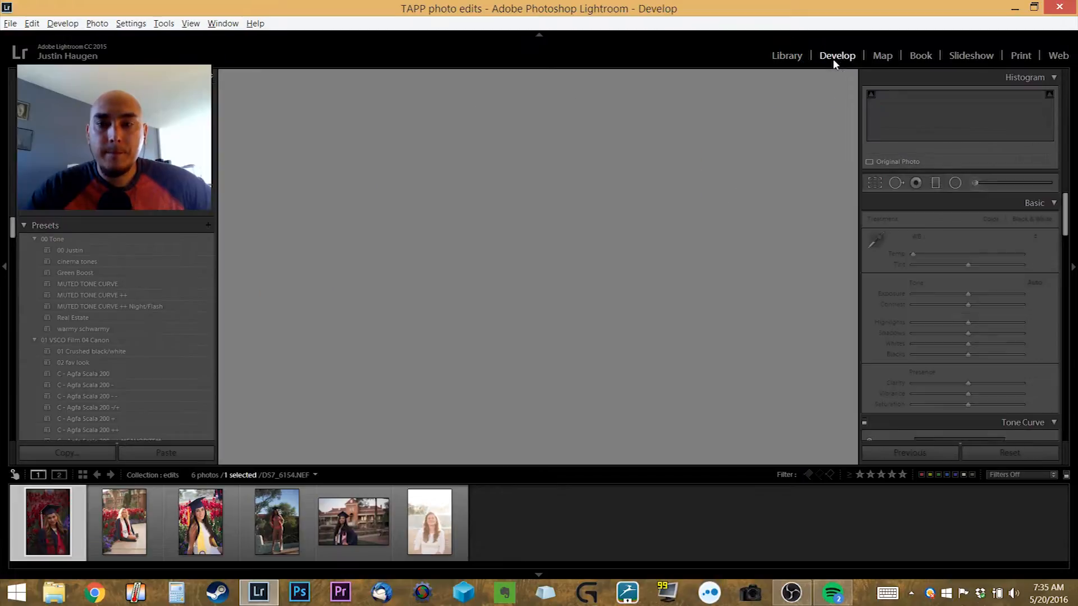
right_click(581, 161)
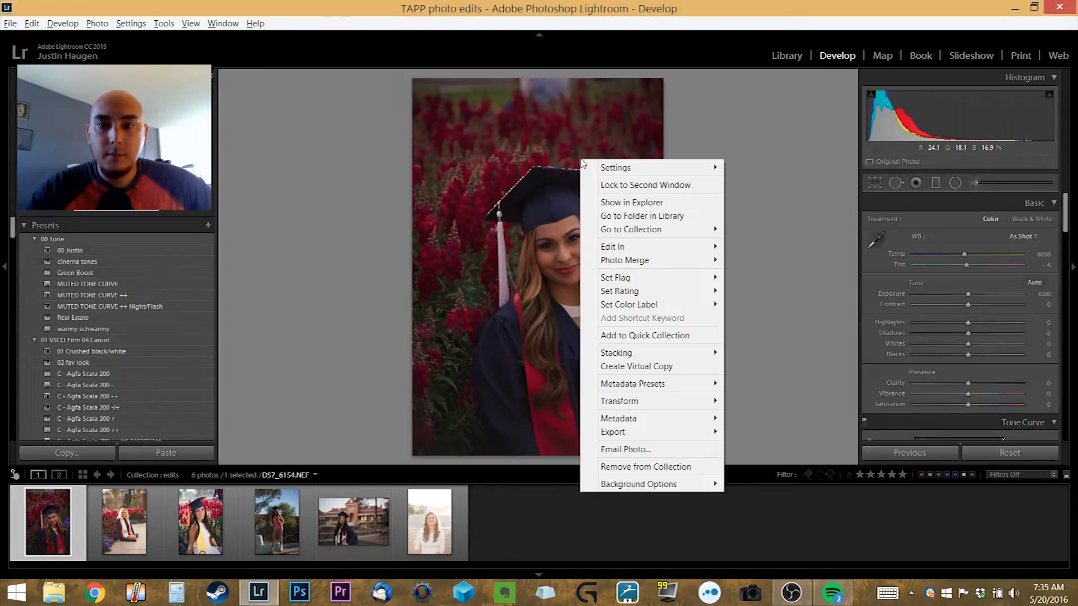
click(846, 235)
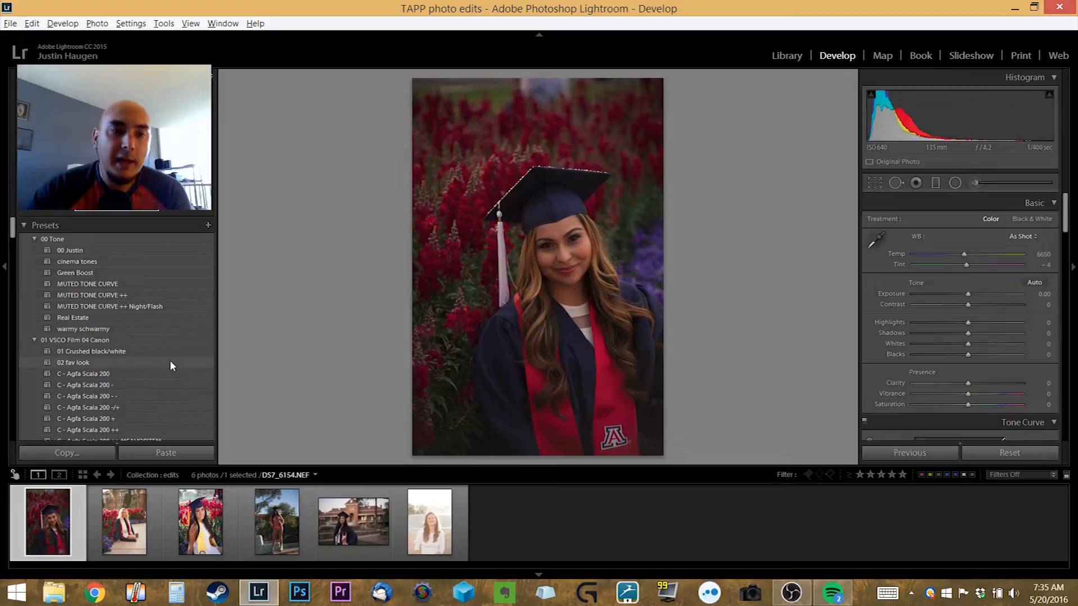
scroll(169, 359, down, 3)
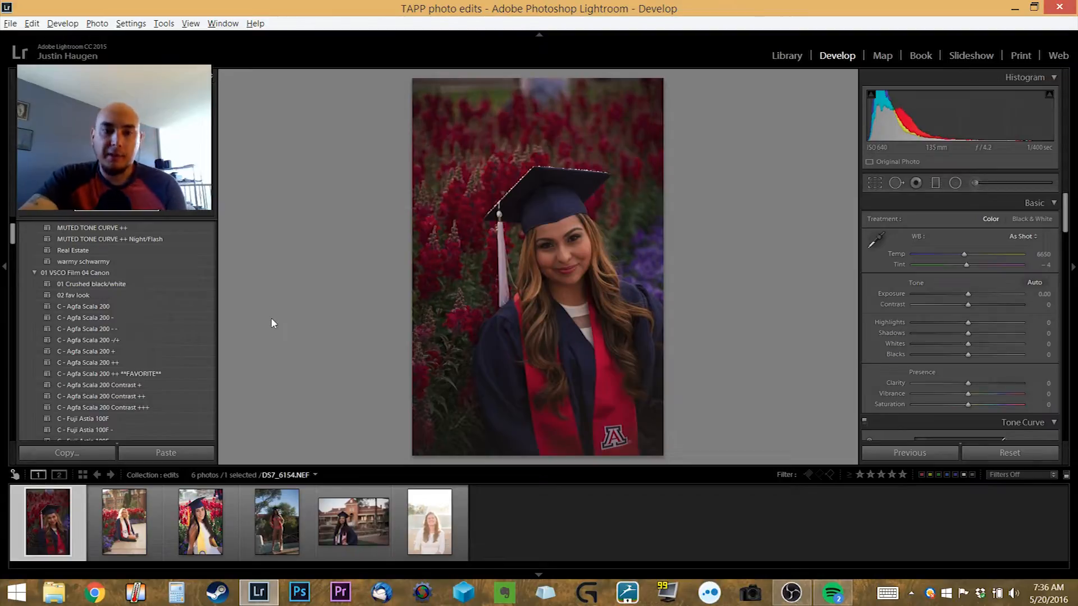
scroll(166, 325, down, 4)
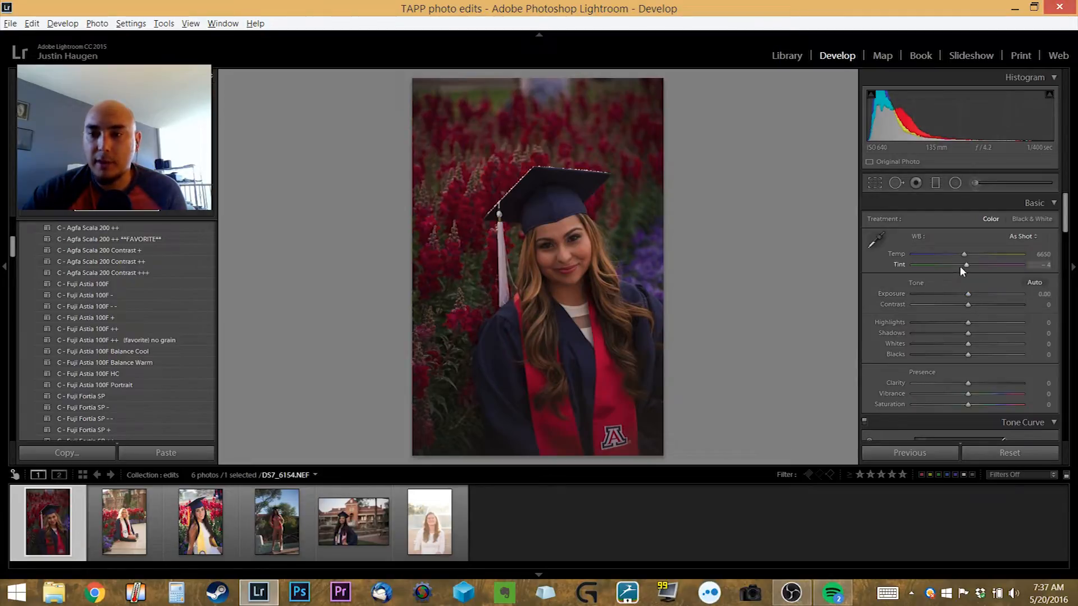
Sample the white balance from the graduate's white top, warm Temp to 6103, and raise Exposure to +0.69
key(w)
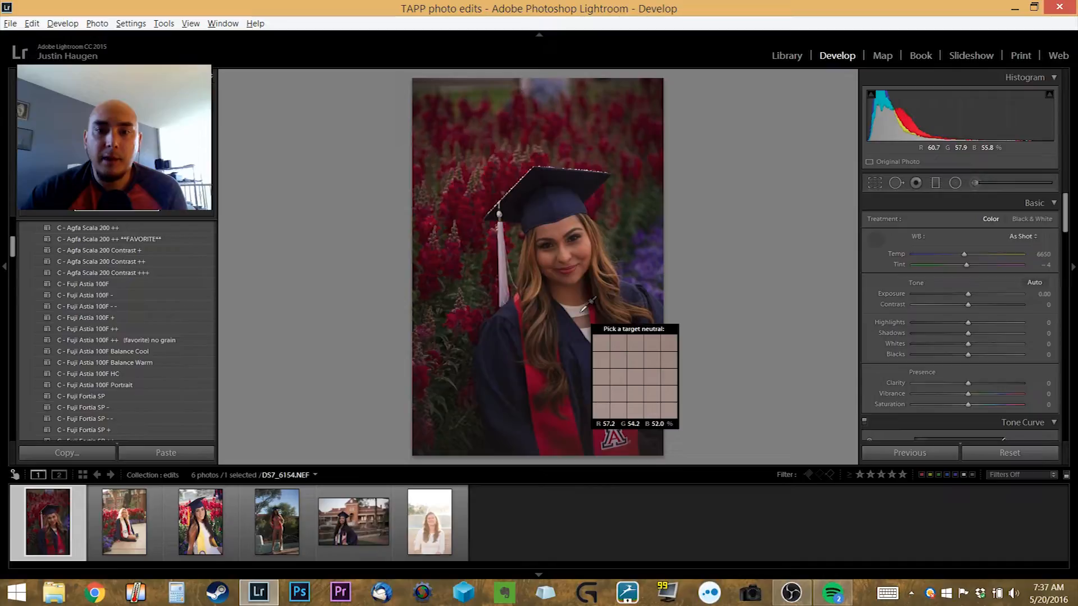
click(584, 309)
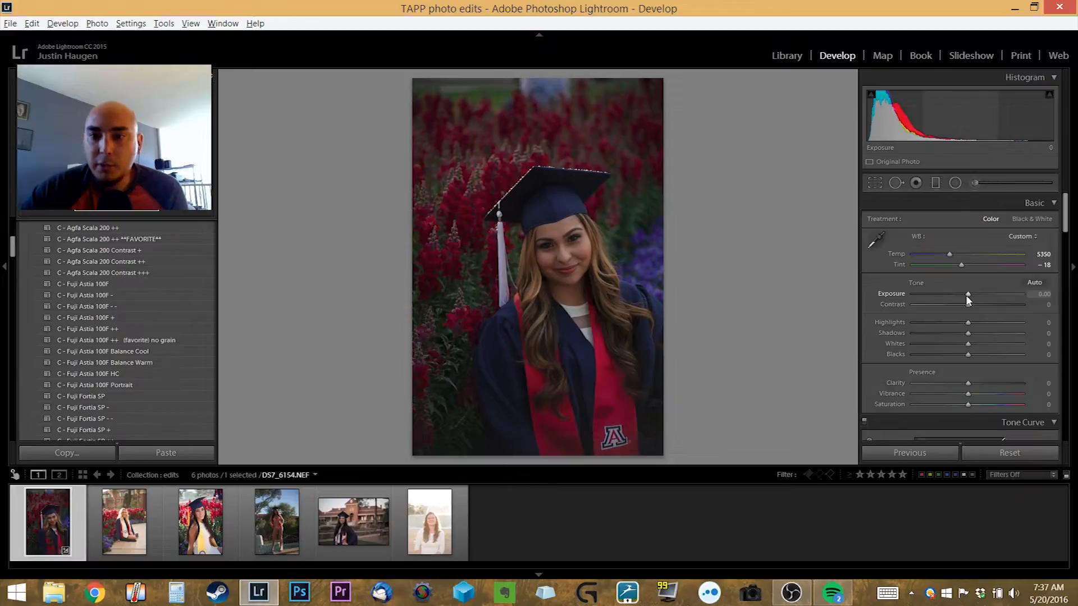
drag(967, 295, 974, 296)
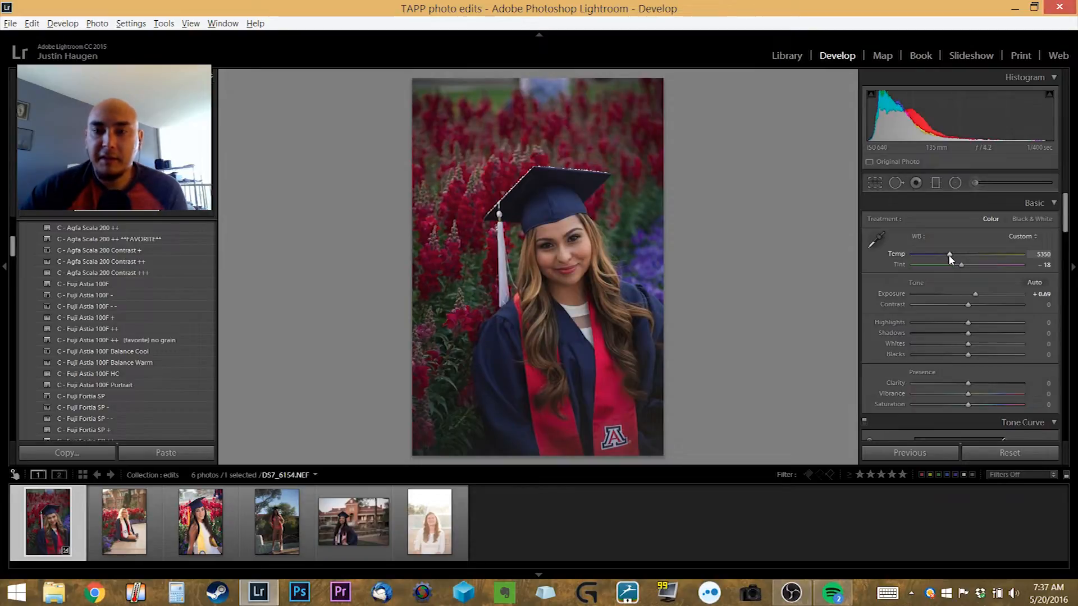
drag(949, 256, 957, 257)
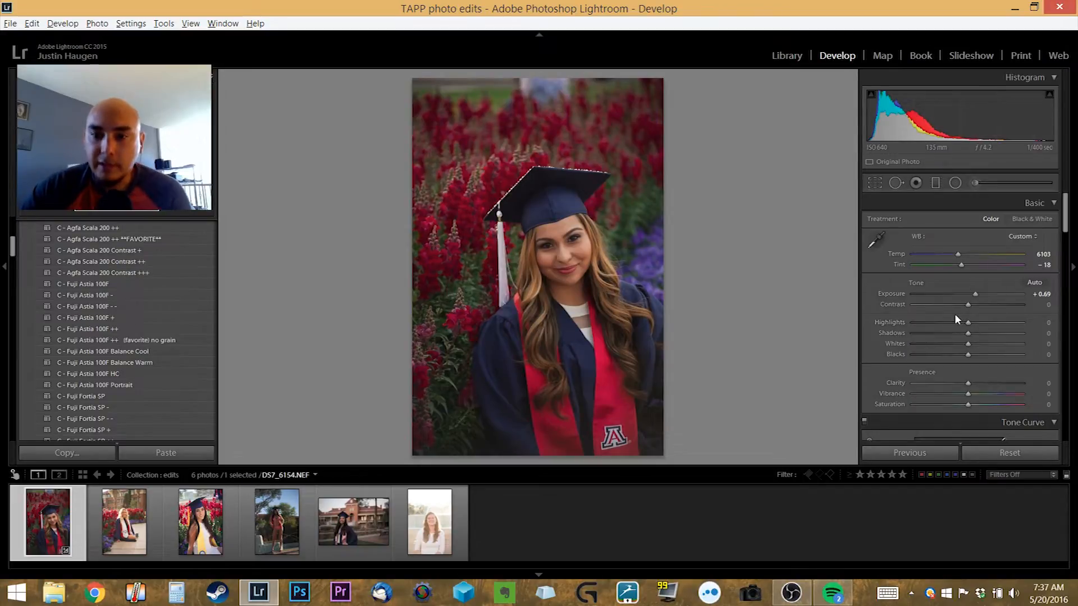
Raise the portrait's Contrast to +12 while judging the effect on a close-up of the face
key(z)
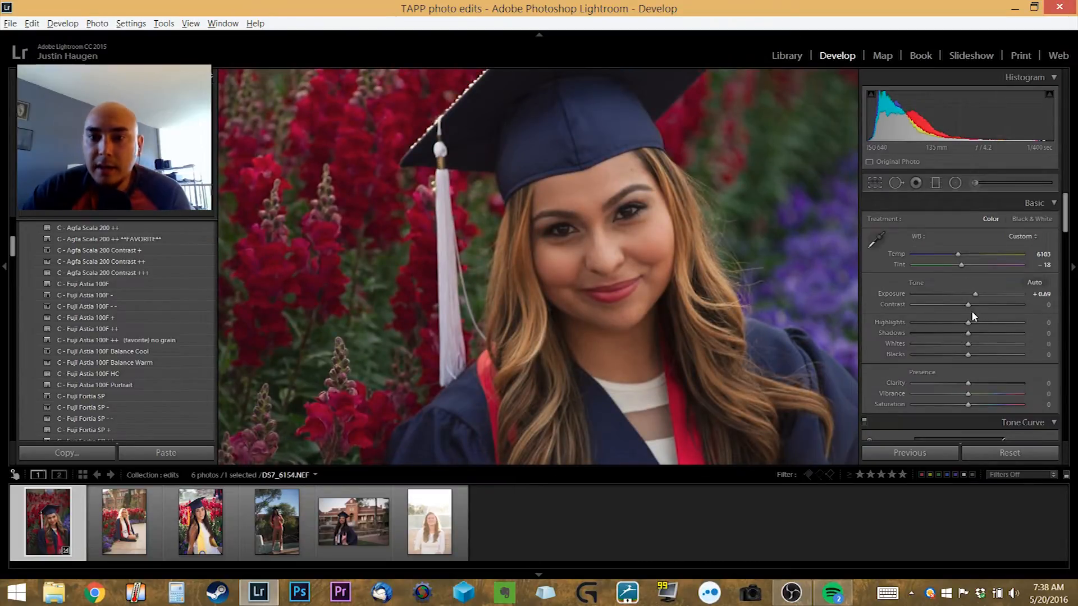
drag(968, 305, 976, 306)
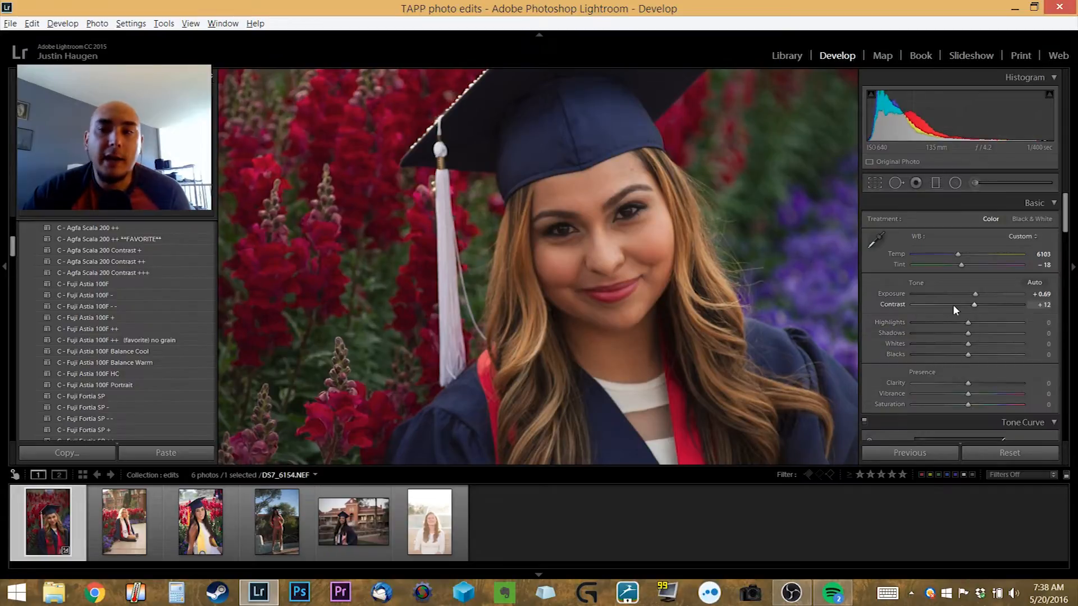
scroll(954, 354, down, 5)
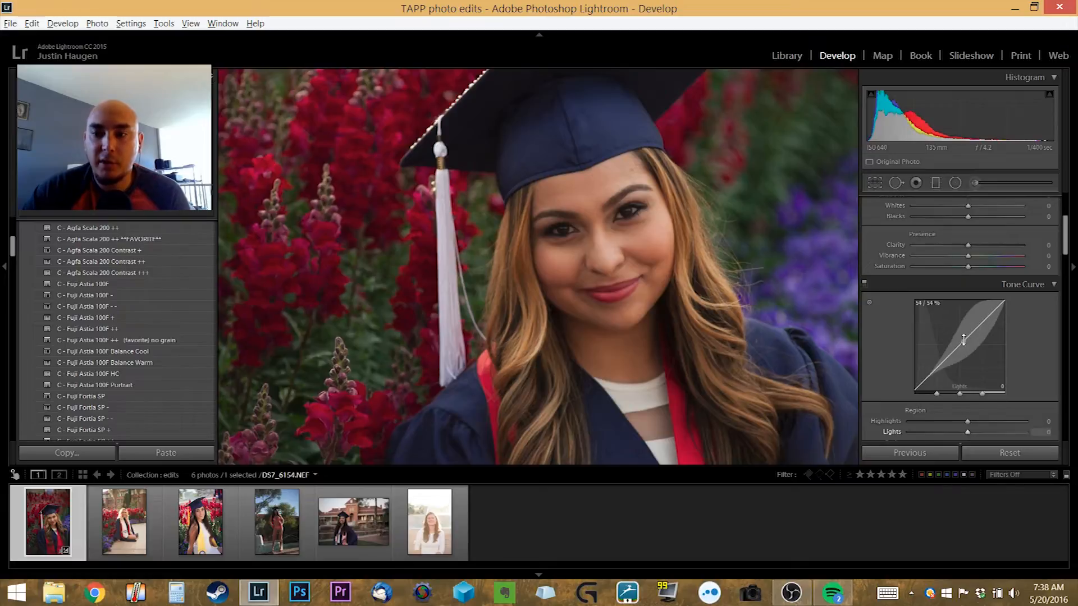
scroll(962, 342, up, 5)
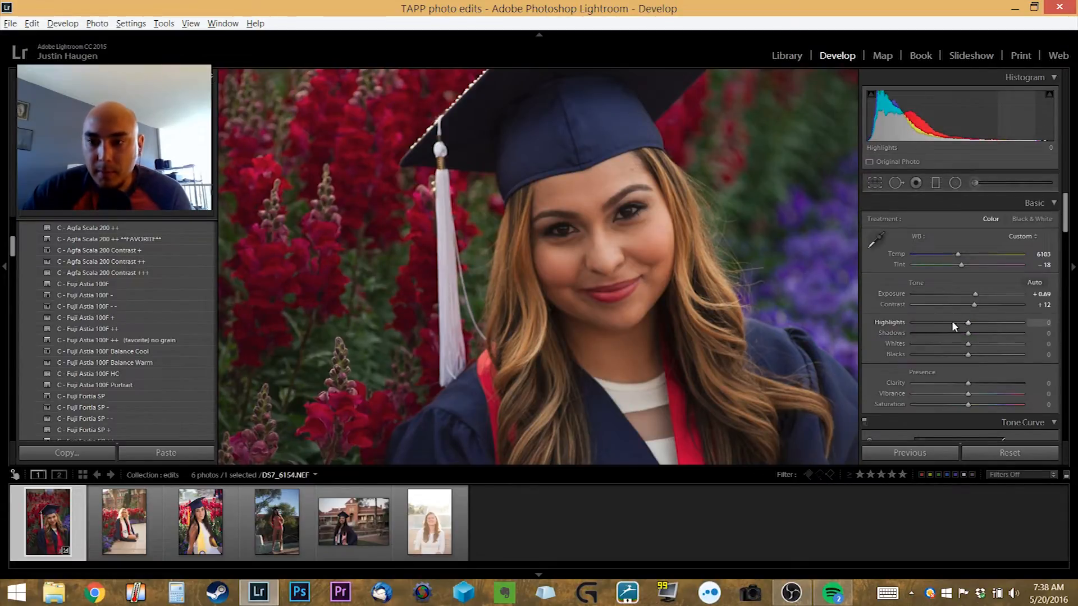
Lower the portrait's Highlights to -30 and lift its Shadows to +50
click(953, 321)
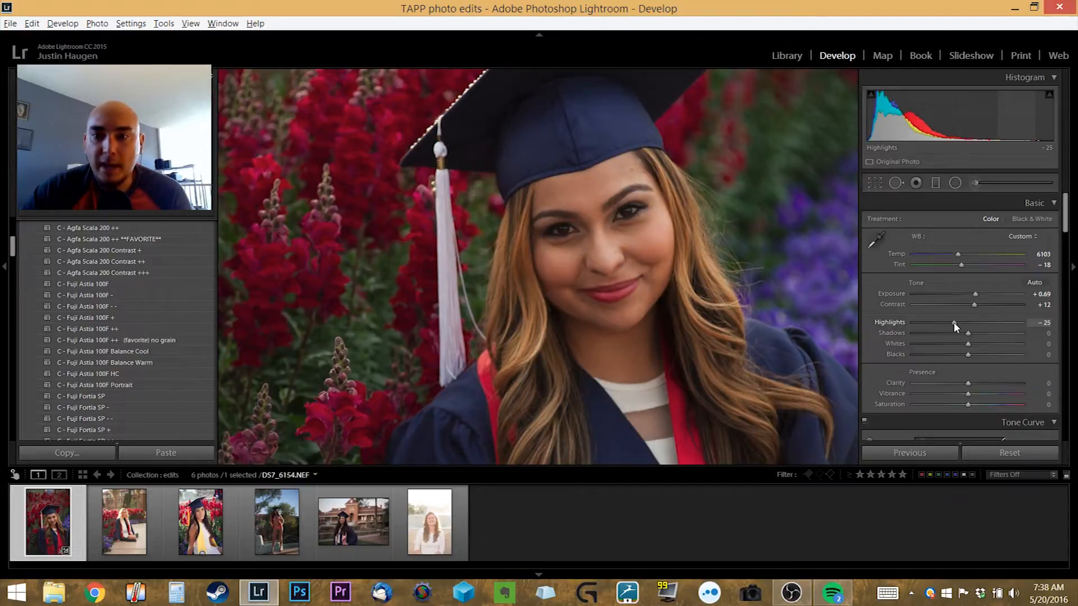
drag(968, 333, 989, 335)
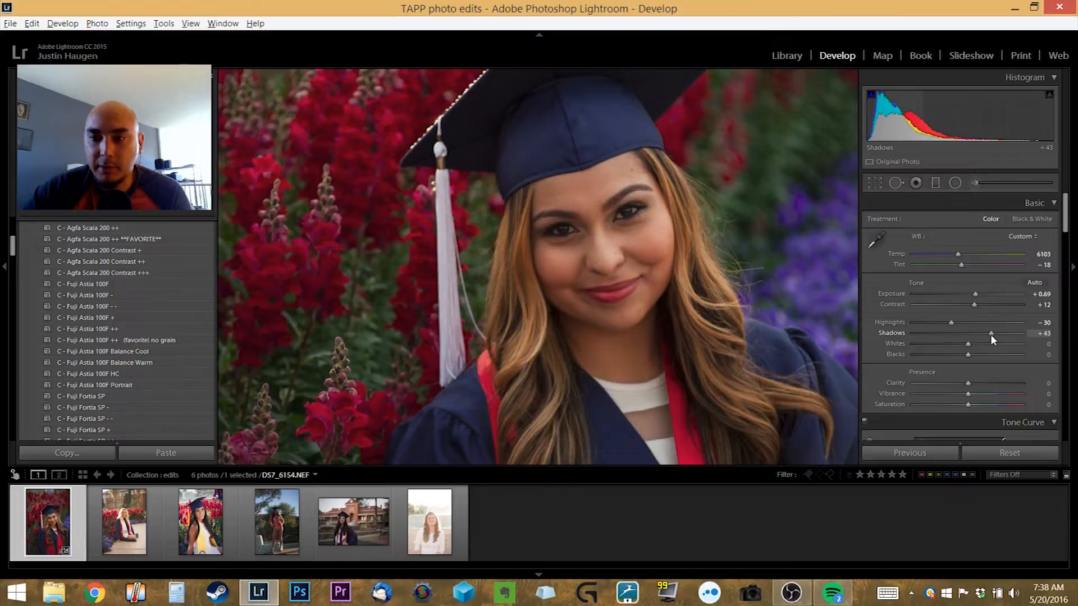
drag(992, 335, 995, 336)
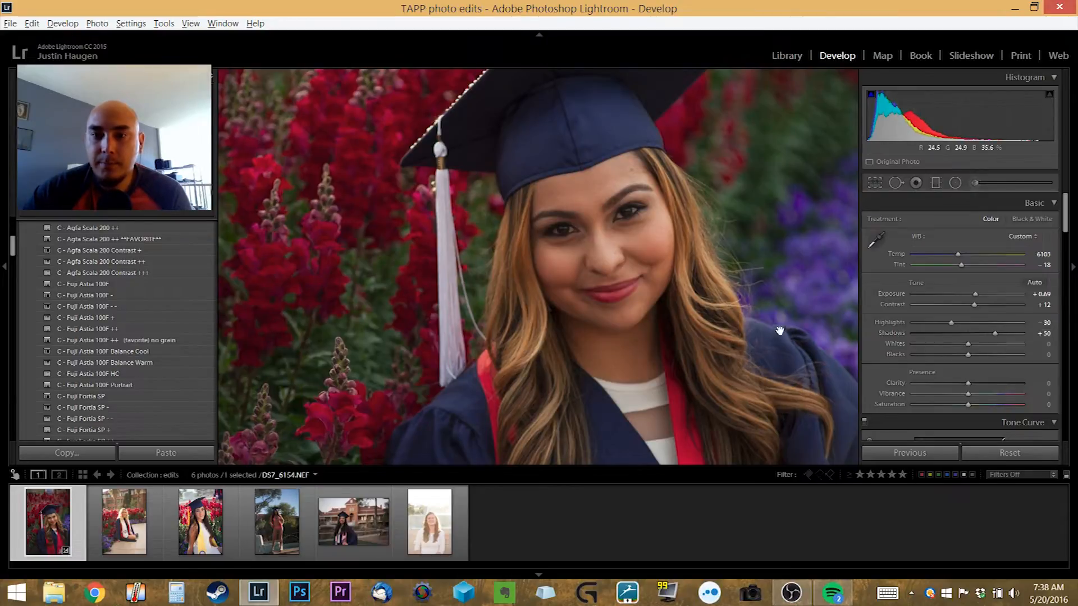
mouse_move(753, 341)
mouse_down()
mouse_move(771, 168)
mouse_move(754, 358)
mouse_up()
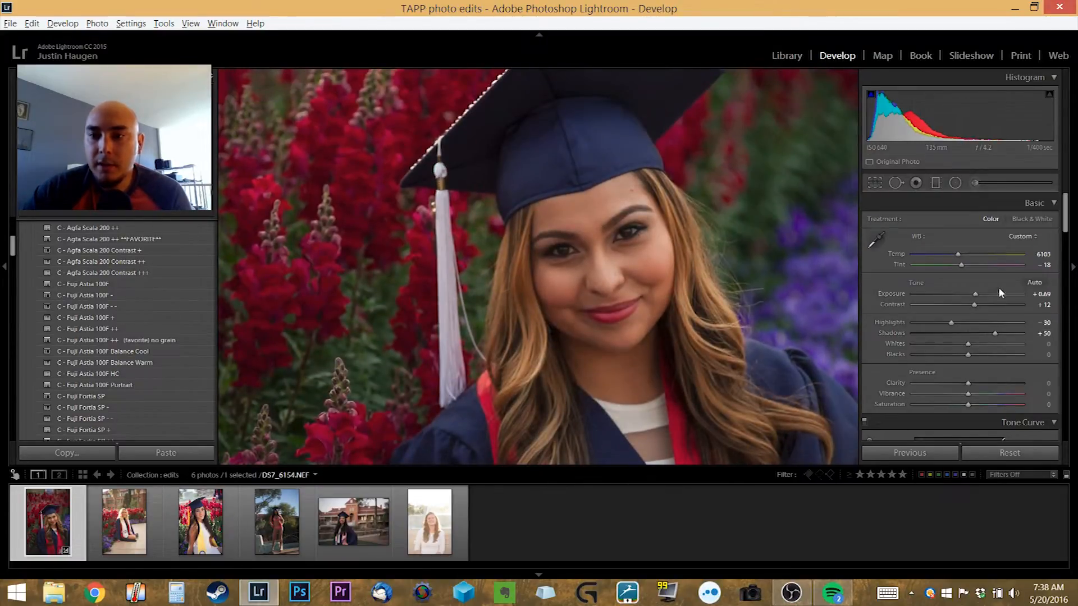
Raise the portrait's Exposure to +1.10
drag(975, 294, 979, 294)
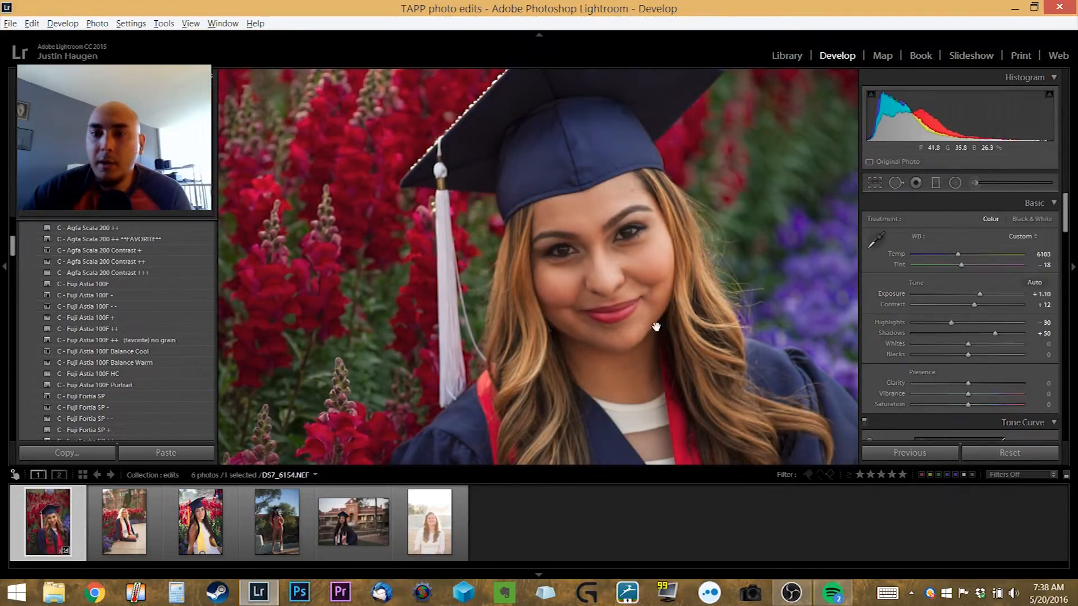
Try the portrait's Clarity at +100 and +18, and reset it to 0
scroll(934, 352, down, 3)
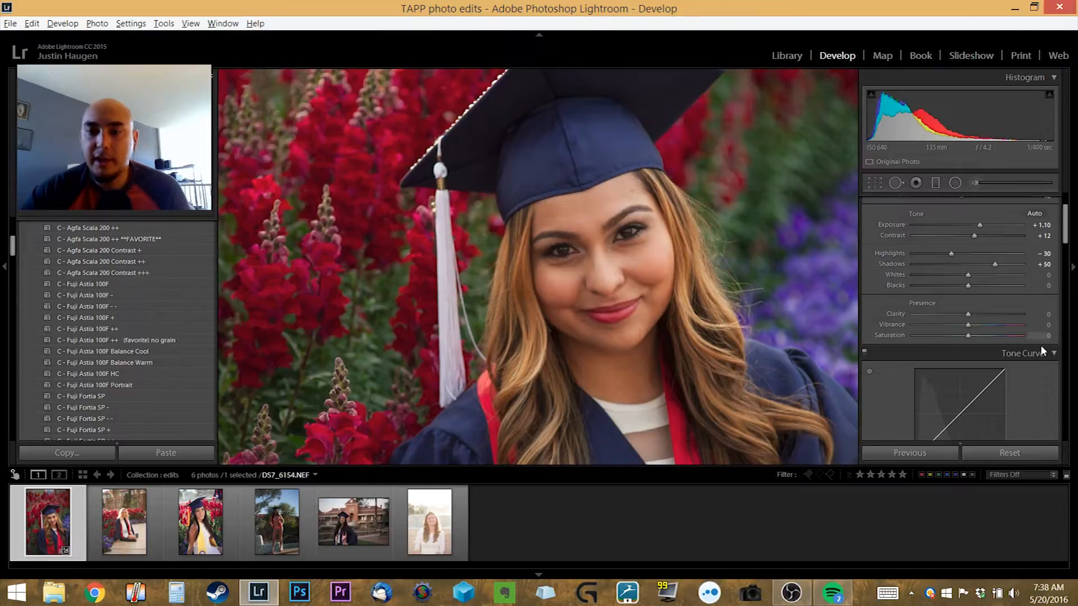
drag(971, 312, 1019, 310)
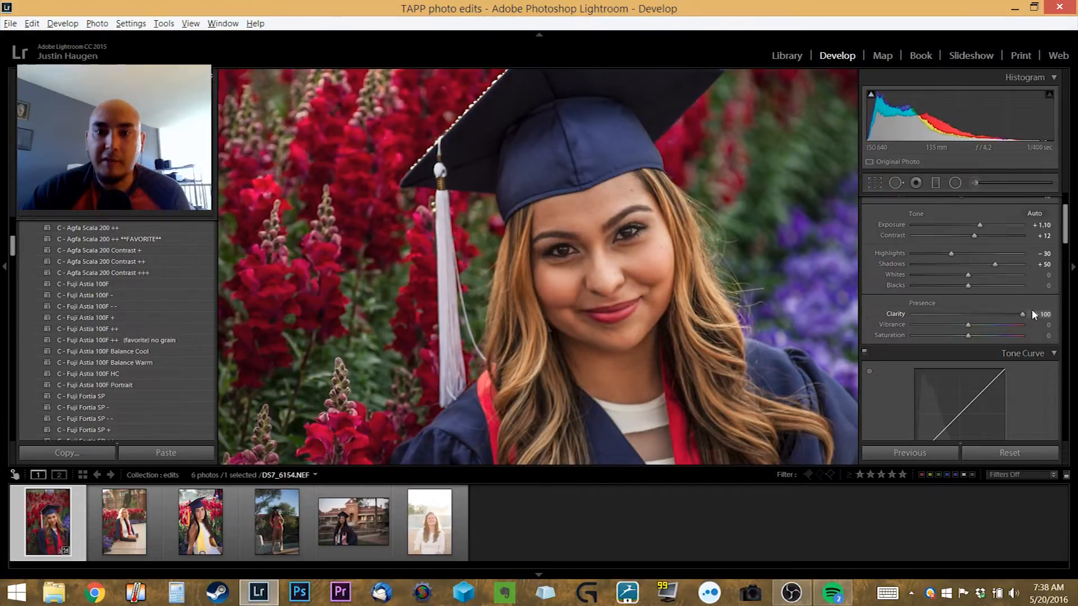
drag(1028, 311, 977, 312)
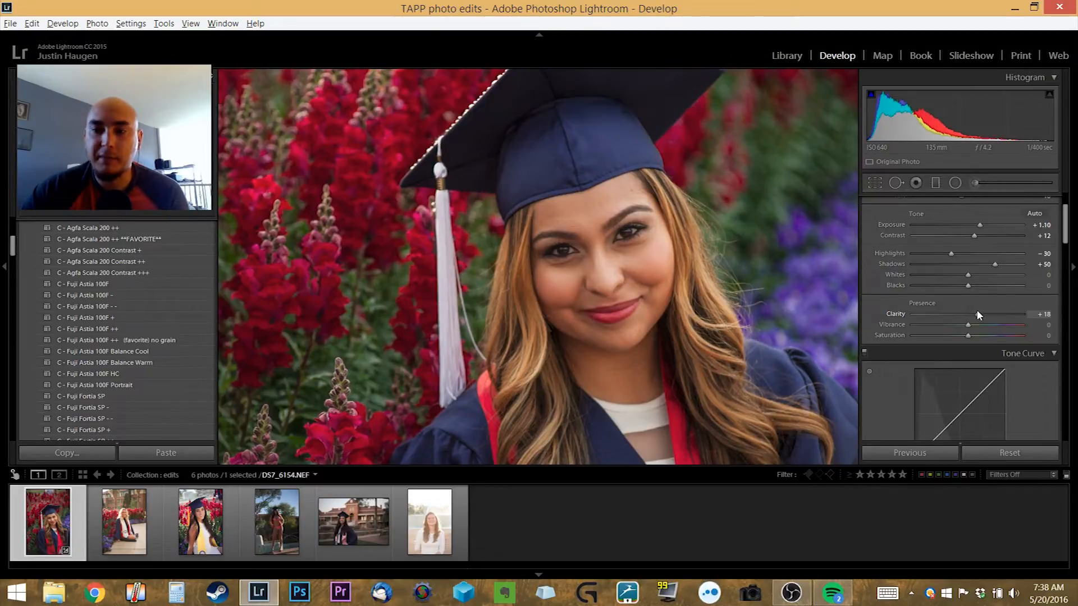
mouse_move(977, 310)
mouse_down()
mouse_move(994, 315)
mouse_move(970, 315)
mouse_up()
double_click(891, 315)
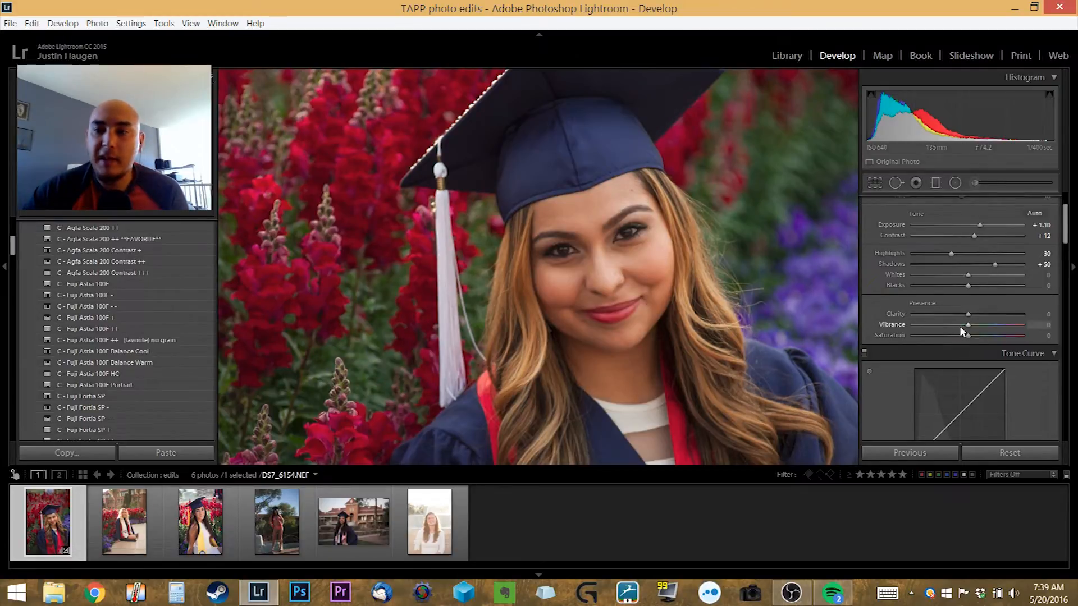
Try Vibrance at -10 and Saturation at -100 on the portrait, resetting each to 0
mouse_move(968, 325)
mouse_down()
mouse_move(1043, 318)
mouse_move(954, 326)
mouse_move(965, 329)
mouse_up()
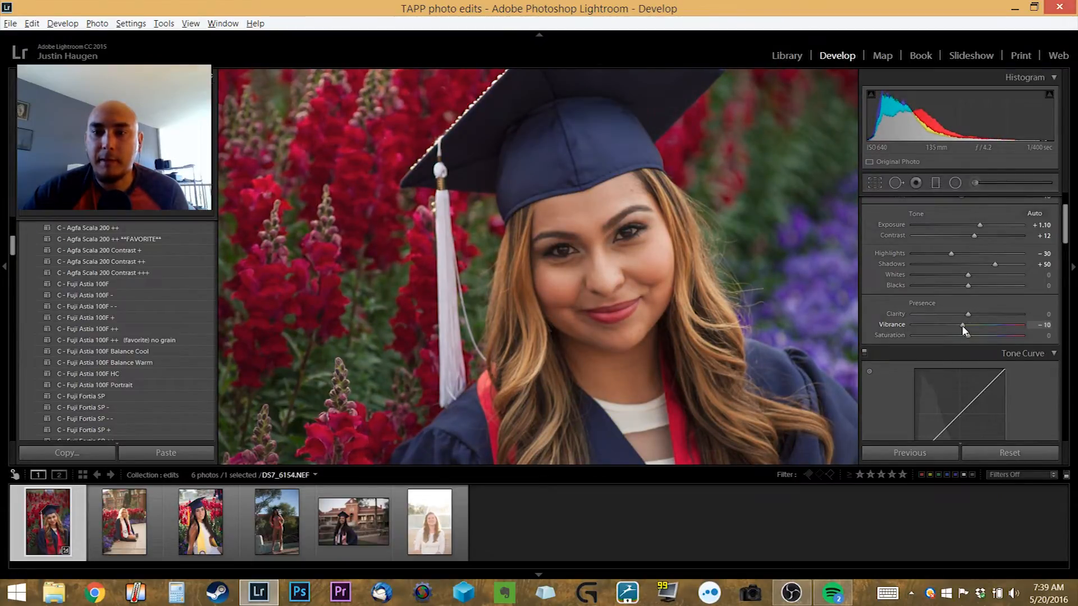
mouse_move(961, 325)
mouse_down()
mouse_move(942, 324)
mouse_move(963, 325)
mouse_up()
double_click(892, 325)
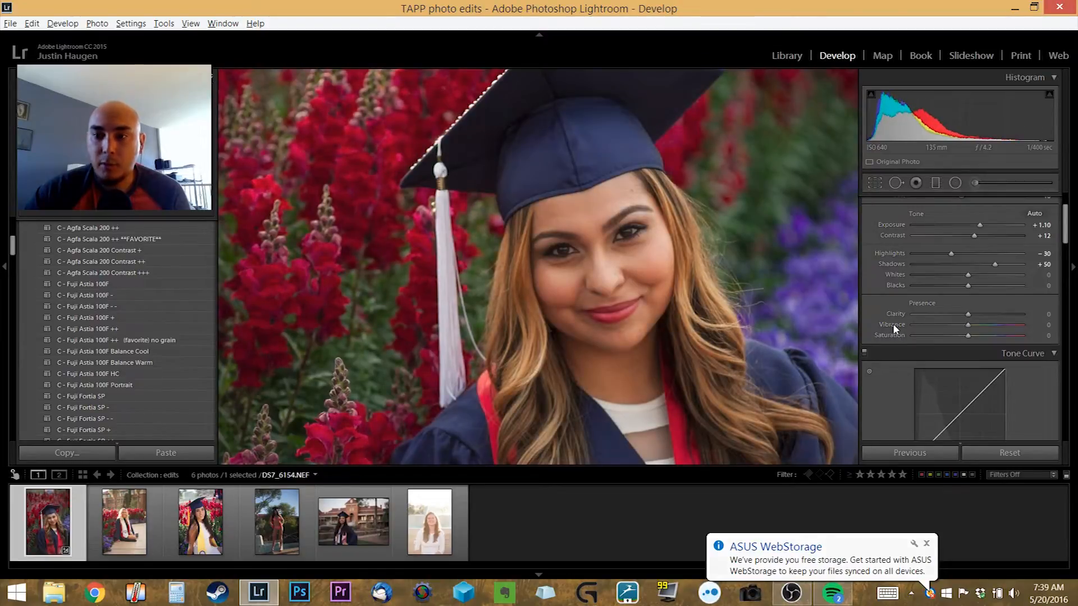
scroll(932, 326, down, 2)
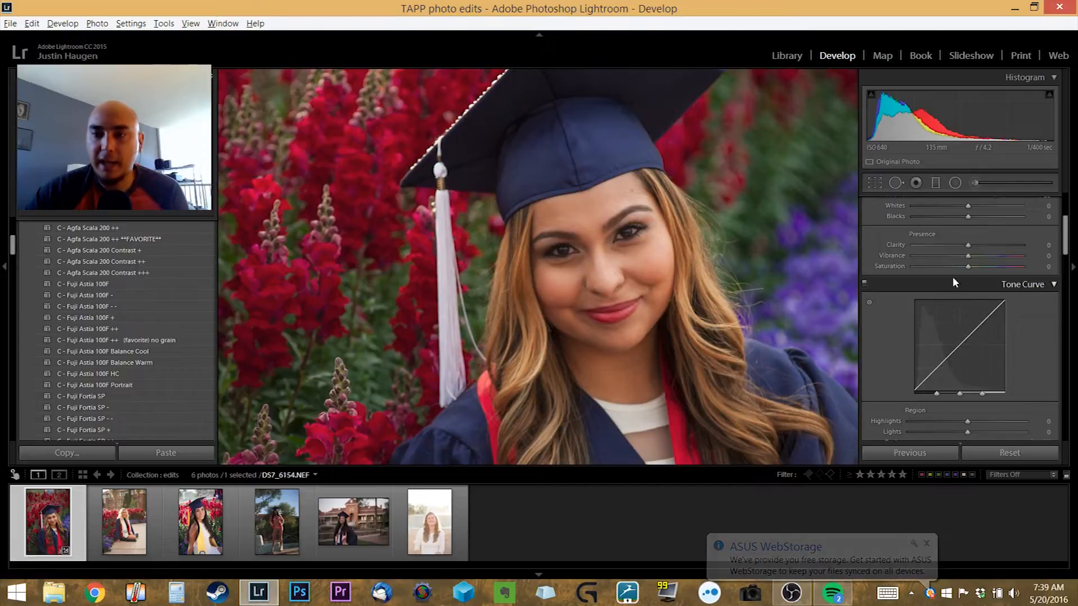
drag(962, 266, 890, 262)
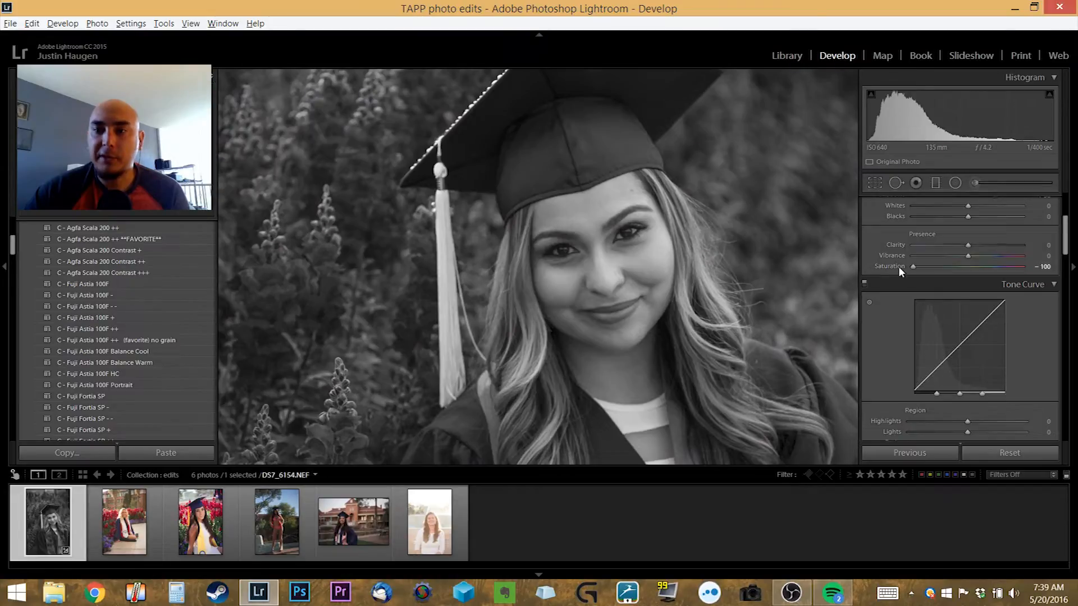
double_click(898, 266)
With the whole portrait in view, try the tone curve's Shadows region at +6 and undo it
scroll(937, 276, up, 3)
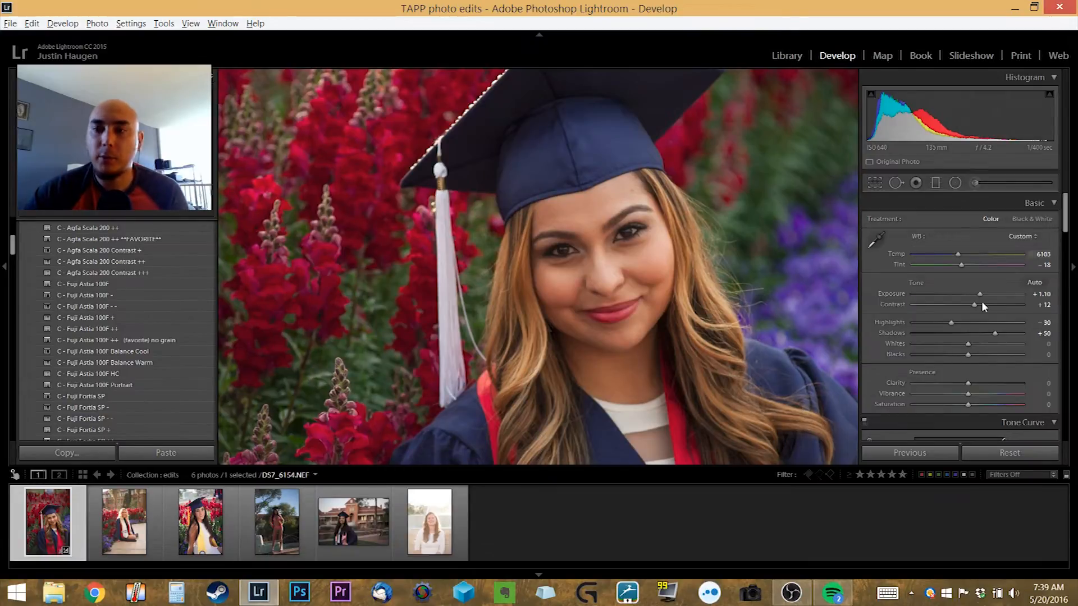
scroll(918, 346, down, 3)
scroll(918, 350, down, 2)
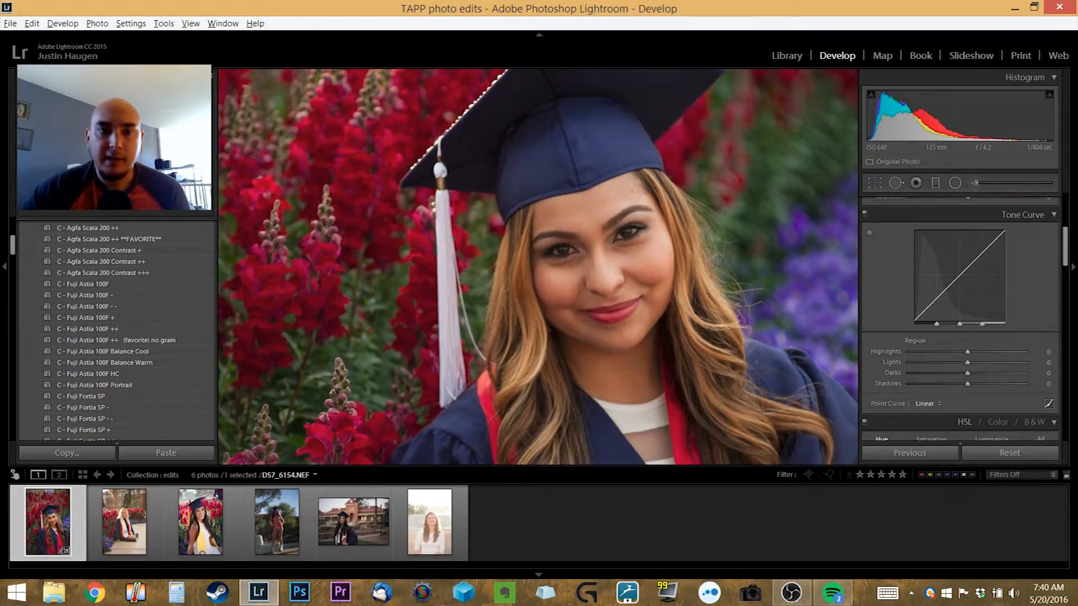
click(142, 77)
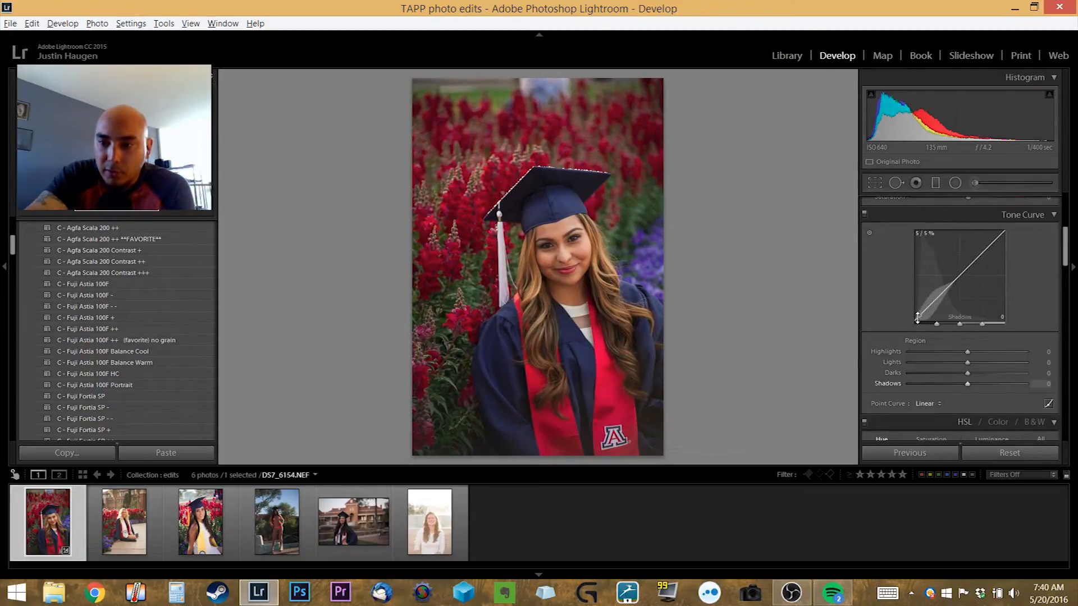
drag(914, 318, 914, 312)
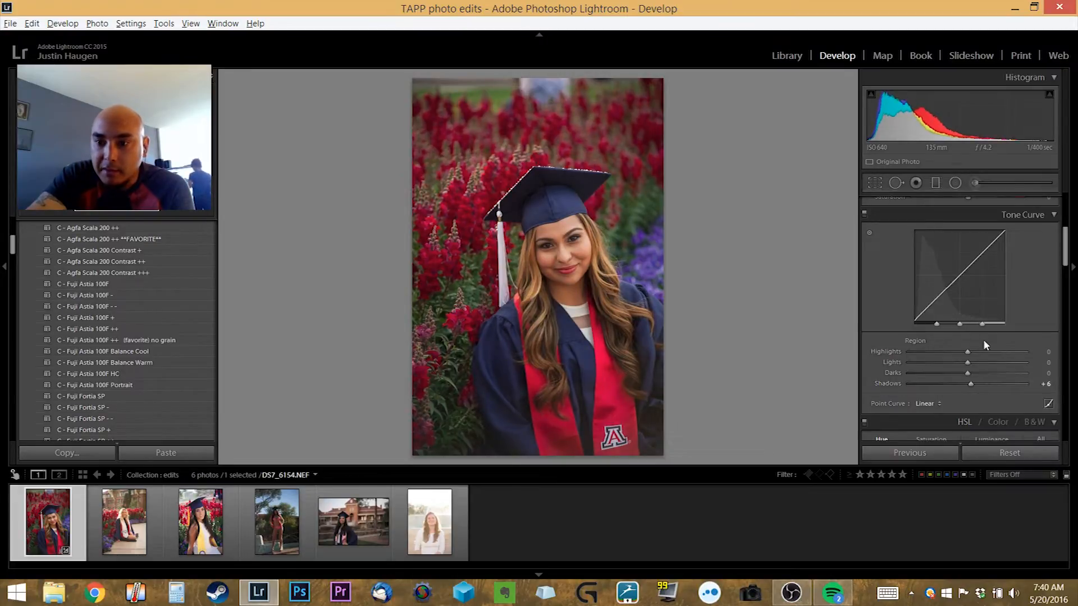
key(ctrl+z)
Switch the Tone Curve from region adjustments to point curve editing, keeping the Linear curve and the RGB channel
click(926, 404)
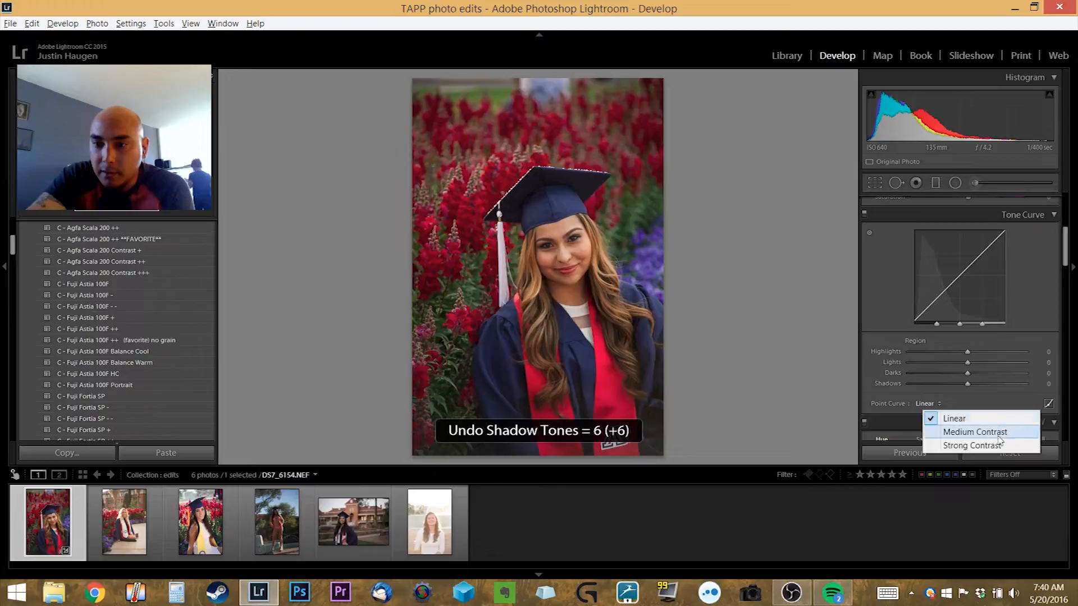
click(1048, 405)
click(1049, 405)
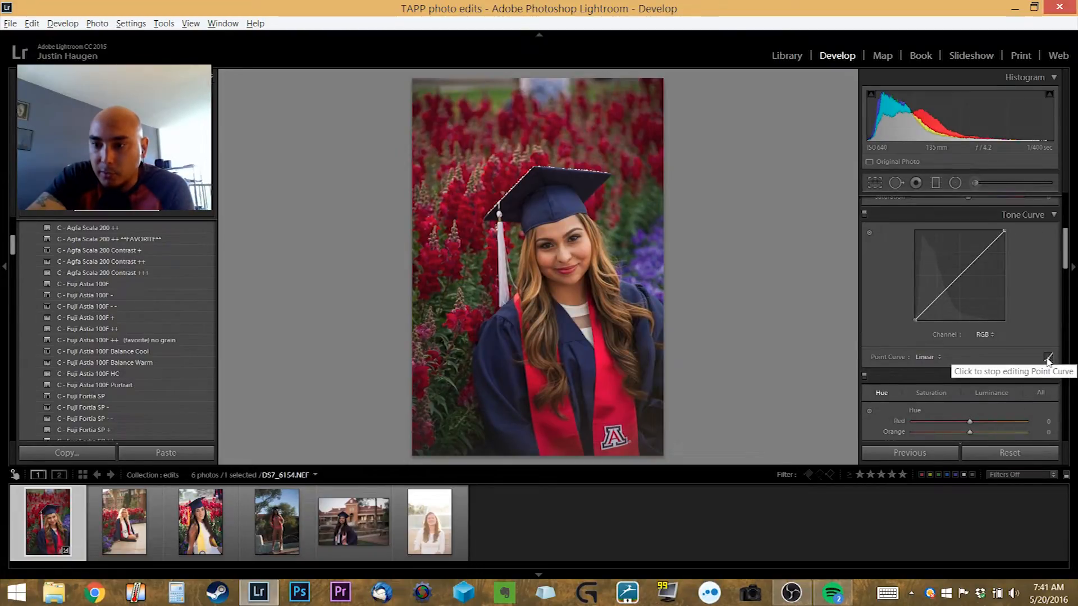
click(1047, 360)
click(1048, 405)
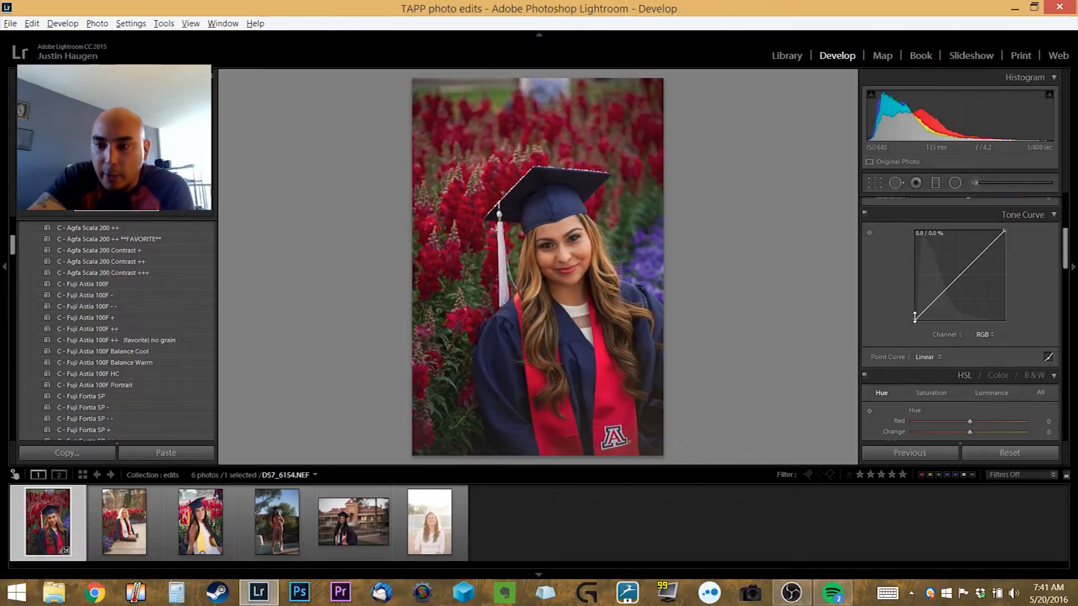
Lift the RGB curve's black point and shape the darker tones with two added points, comparing the portrait without and with the curve
mouse_move(914, 317)
mouse_down()
mouse_move(908, 294)
mouse_move(914, 320)
mouse_up()
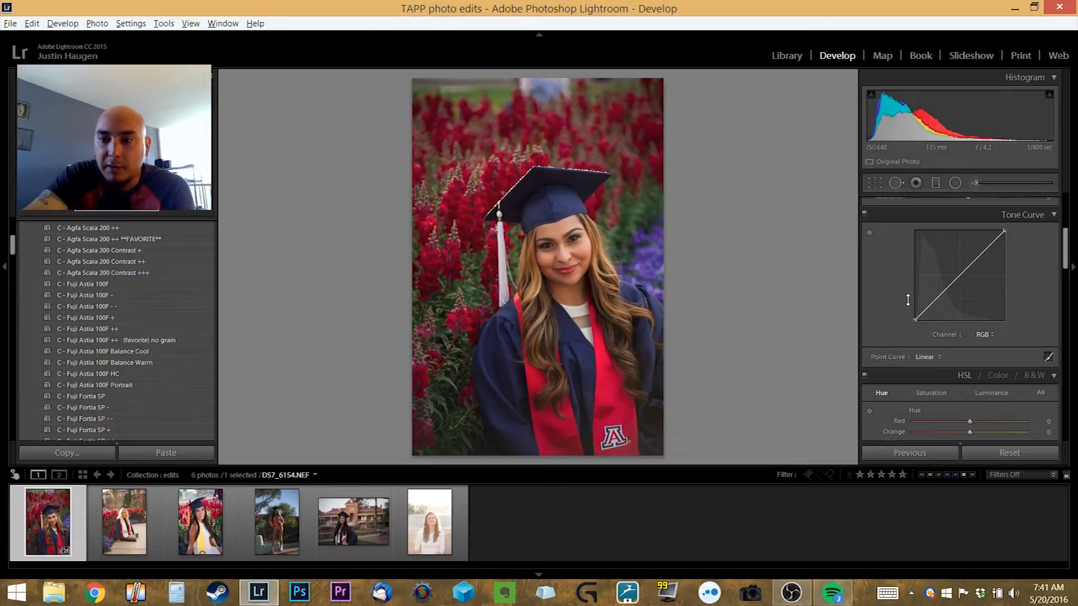
drag(914, 320, 914, 307)
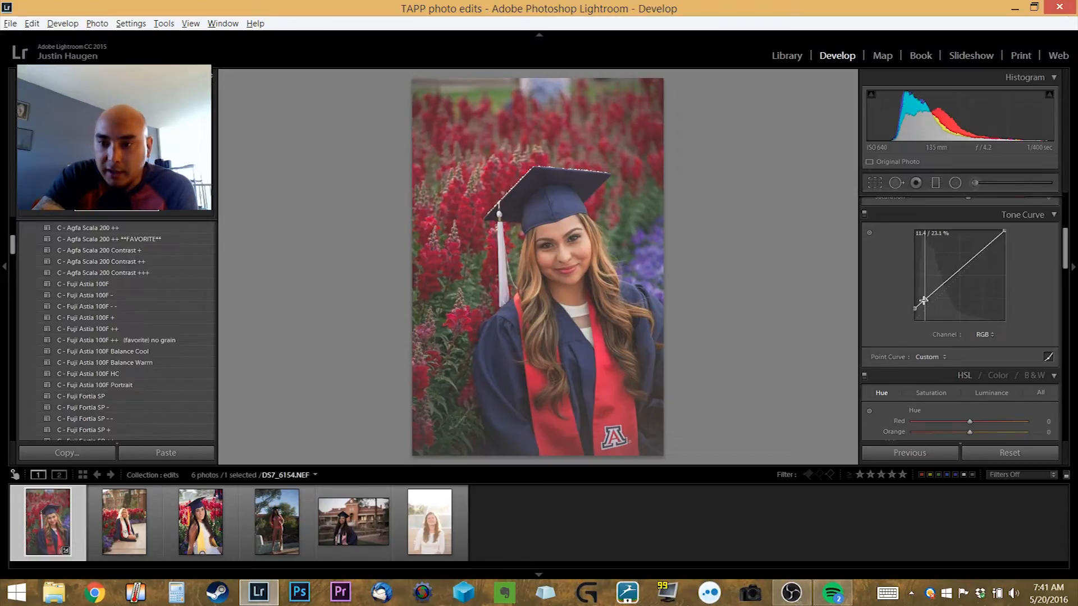
mouse_move(924, 300)
mouse_down()
mouse_move(911, 292)
mouse_move(925, 305)
mouse_up()
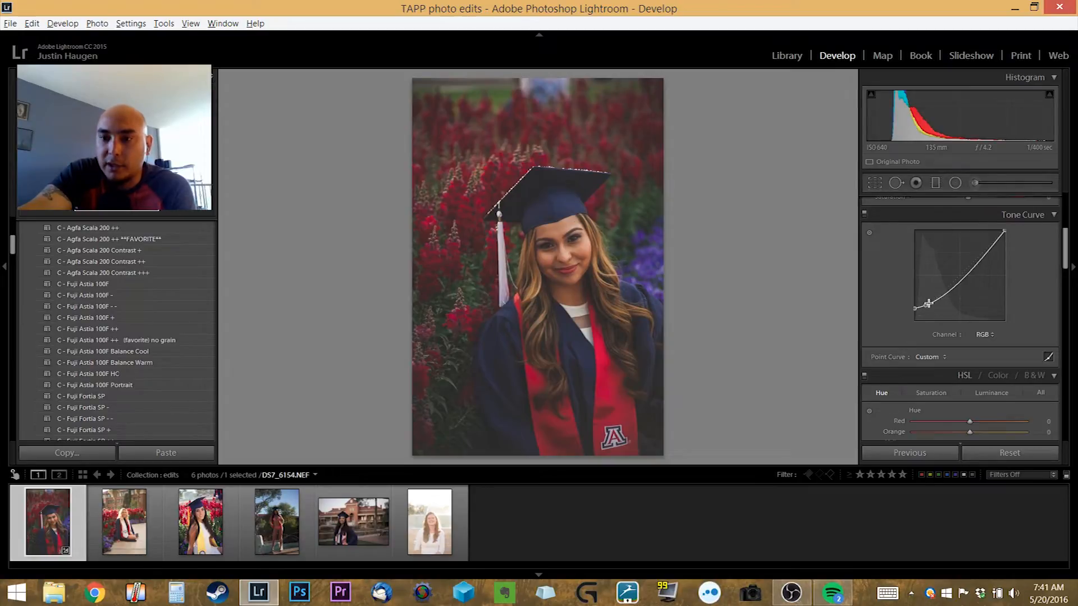
drag(934, 301, 934, 298)
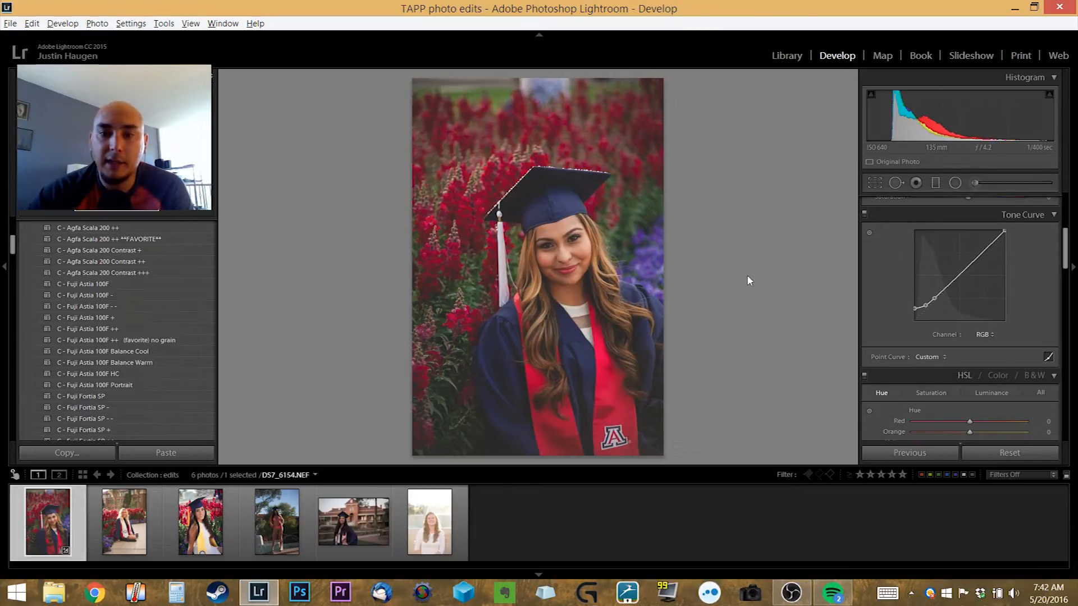
key(ctrl+z)
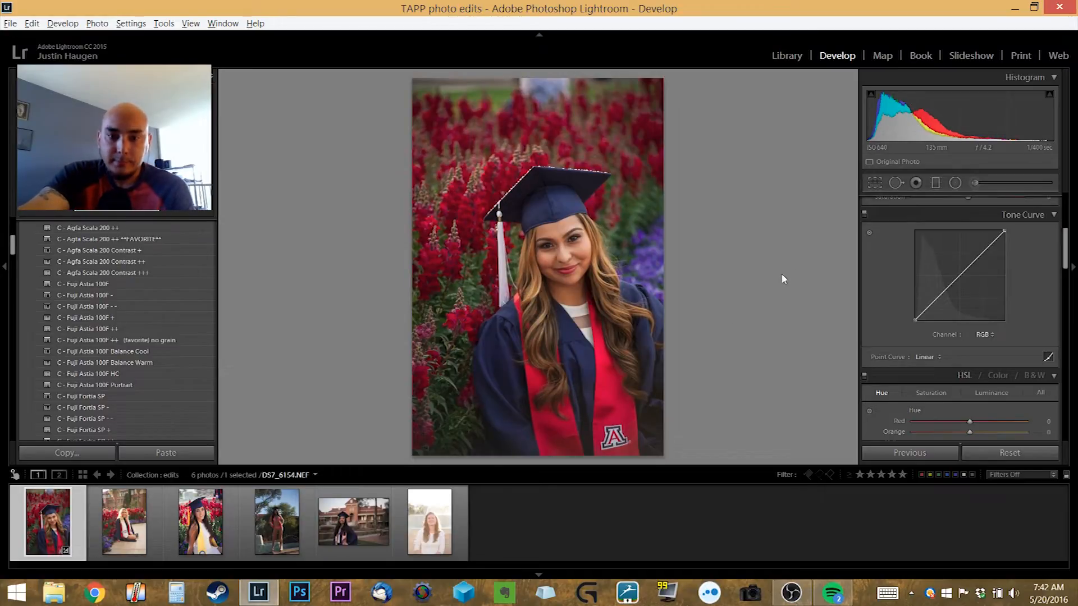
key(ctrl+y)
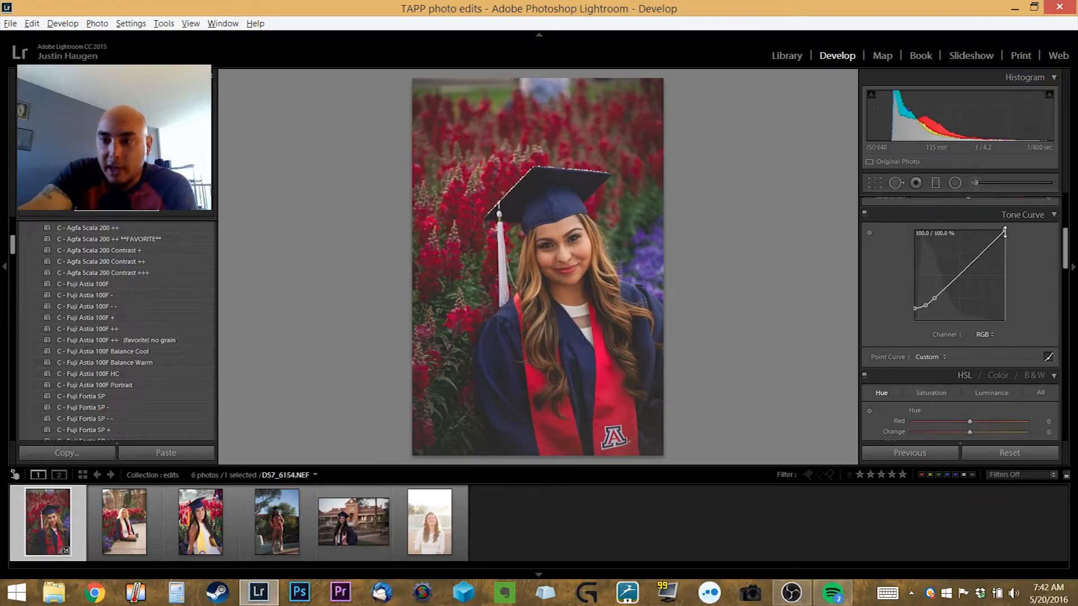
Lower the RGB curve's white point and add a slightly raised point just below it in the highlights
drag(1005, 232, 1005, 239)
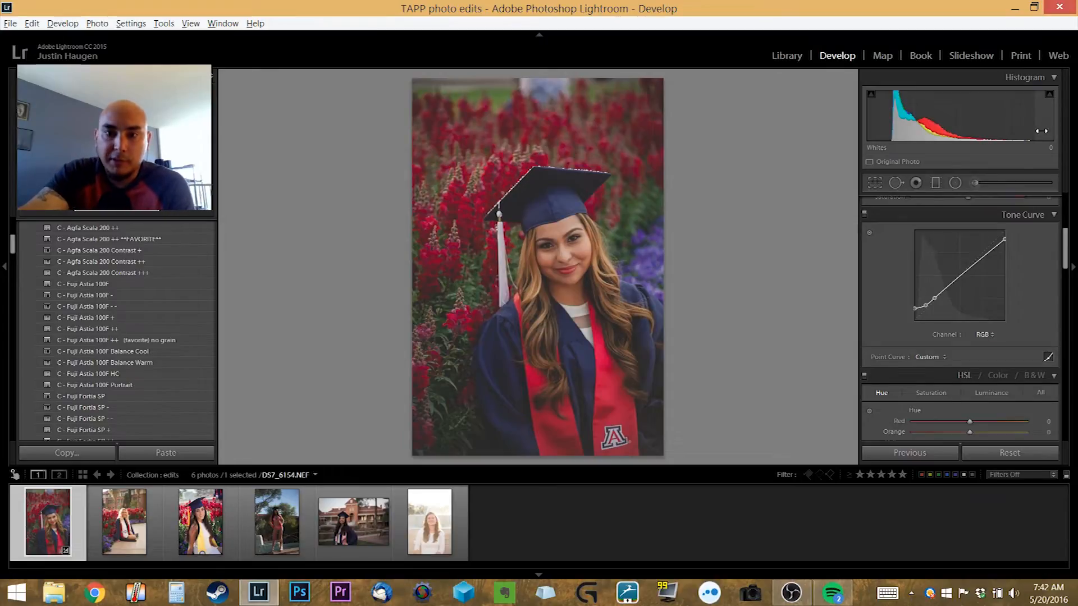
drag(1004, 239, 1005, 242)
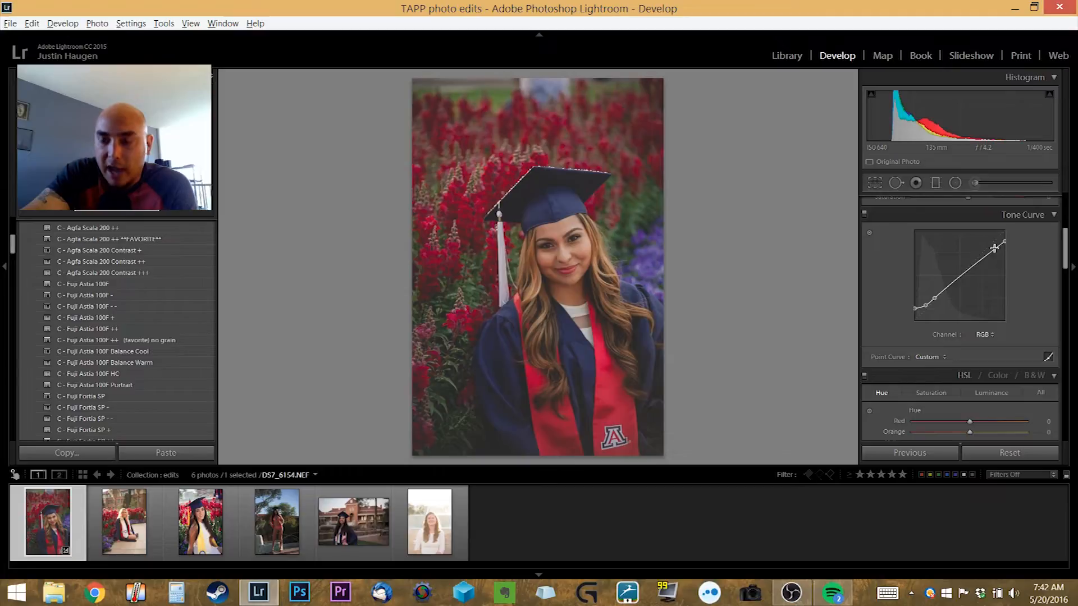
drag(994, 249, 994, 245)
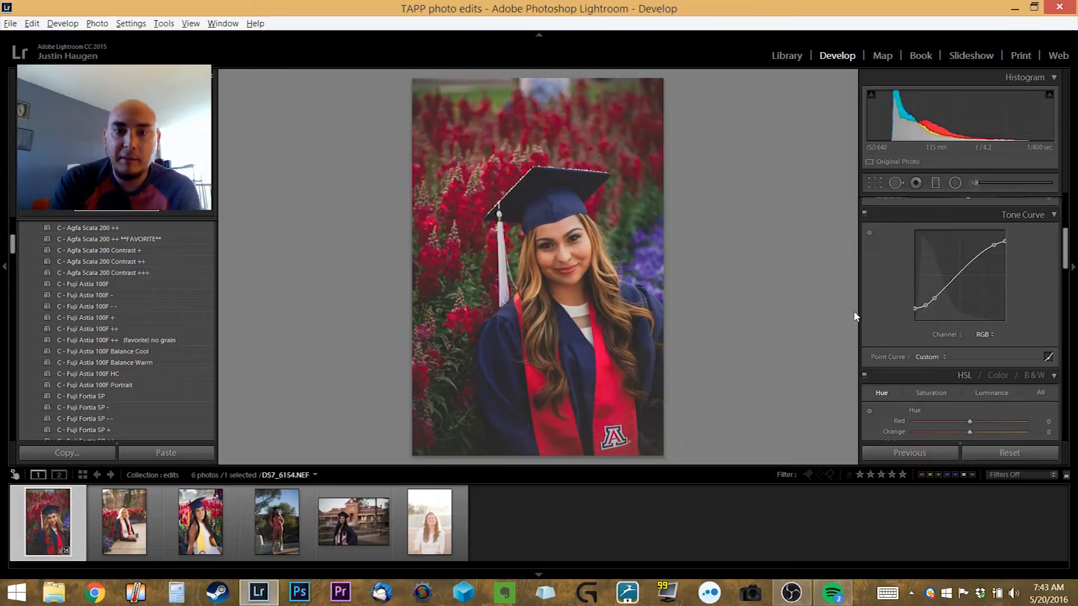
Compare the edited portrait with its Before version while reviewing the Basic and Tone Curve settings
key(backslash)
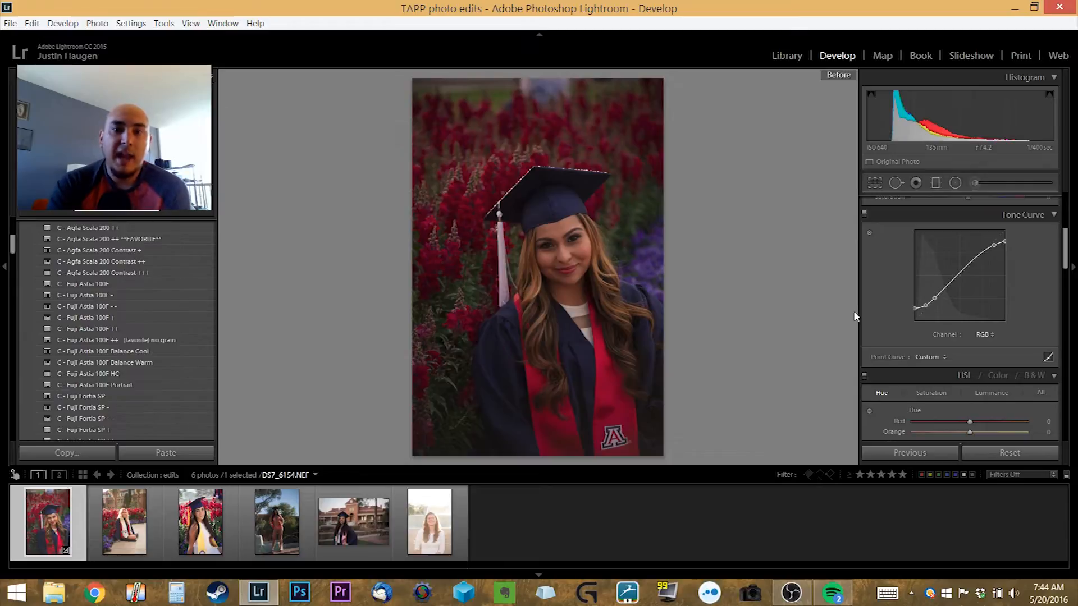
scroll(1007, 365, up, 5)
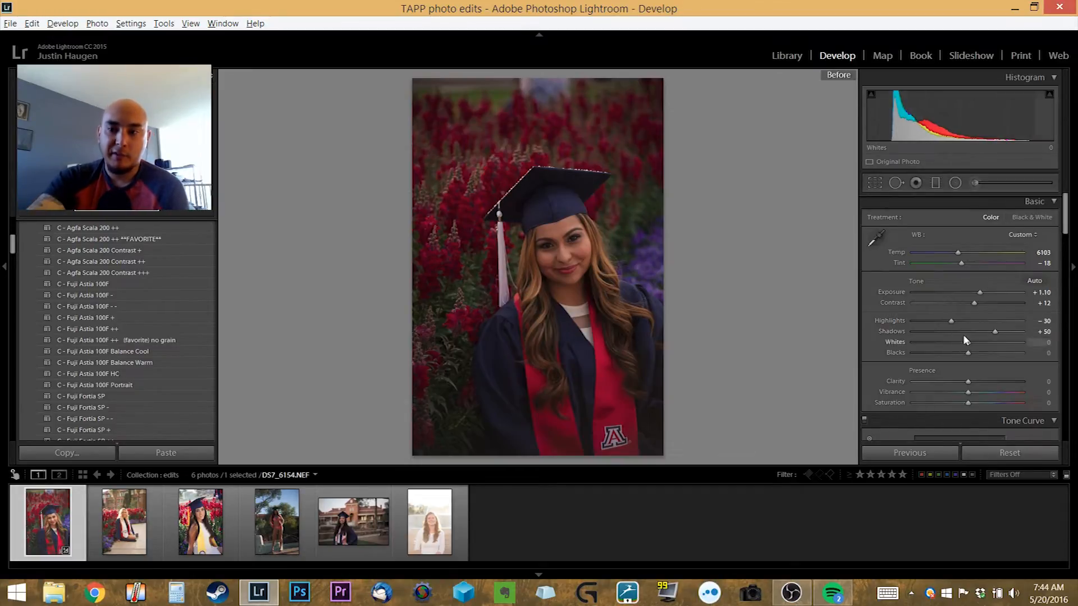
scroll(948, 316, down, 2)
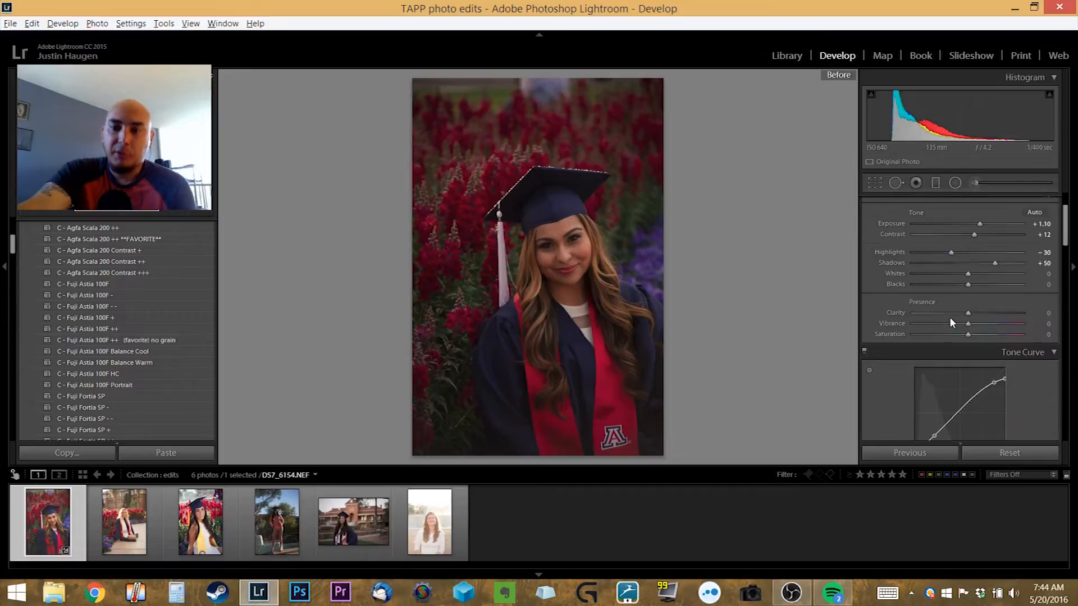
scroll(948, 317, down, 2)
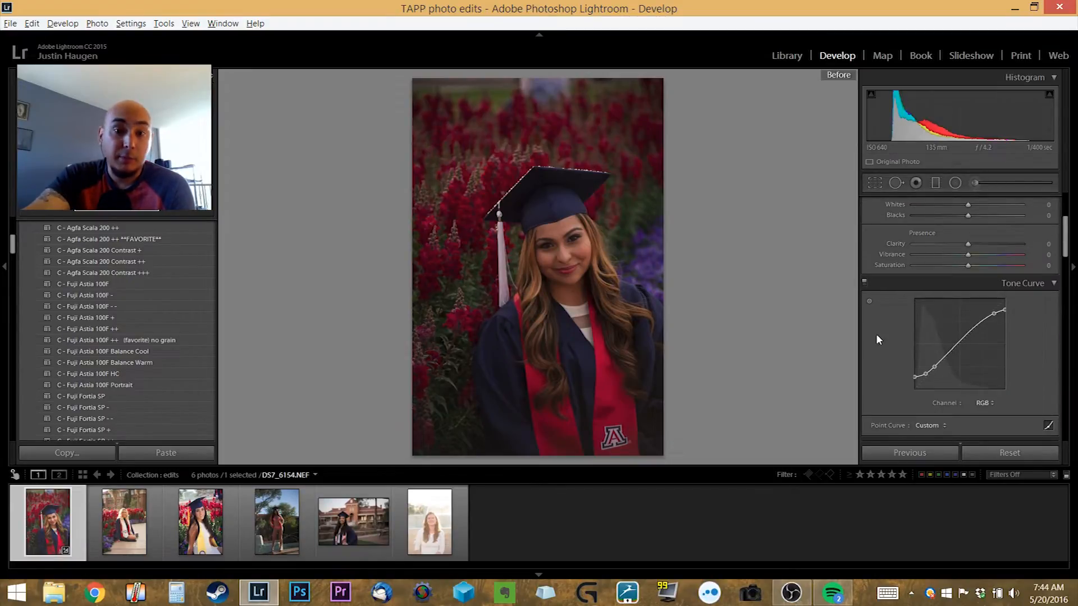
scroll(877, 335, down, 2)
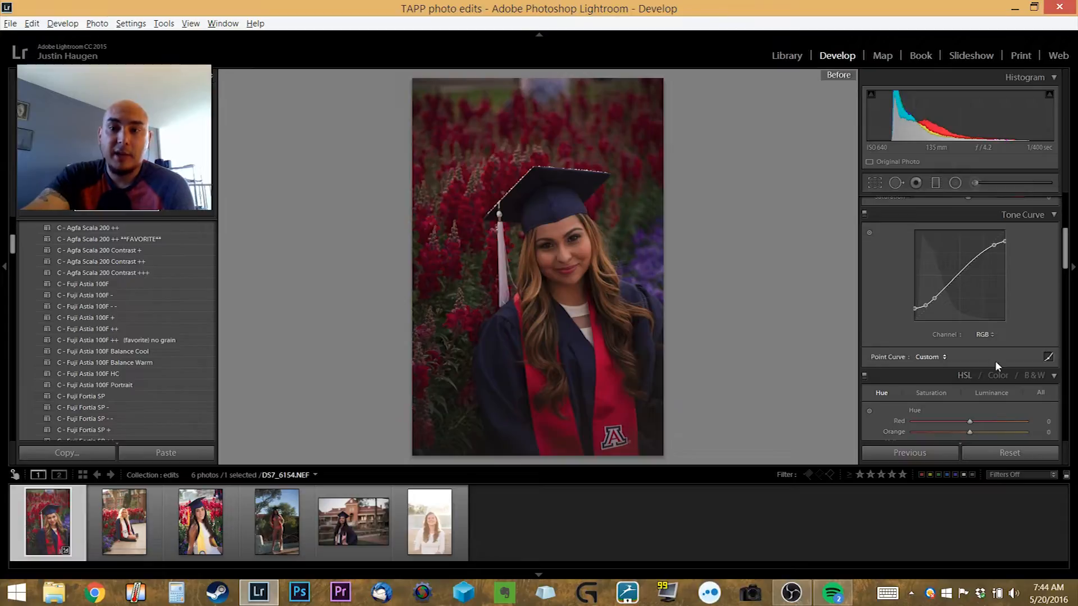
key(backslash)
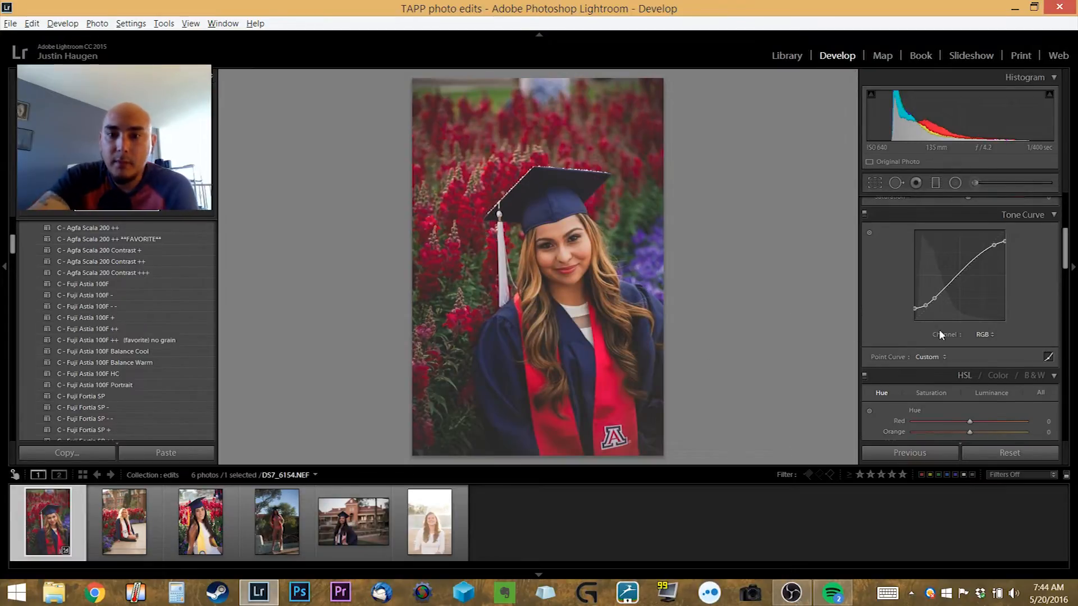
Shift the green foliage's hue with the HSL Targeted Adjustment tool, bringing Yellow to +11 and Green to +46
scroll(906, 370, down, 4)
scroll(899, 362, down, 6)
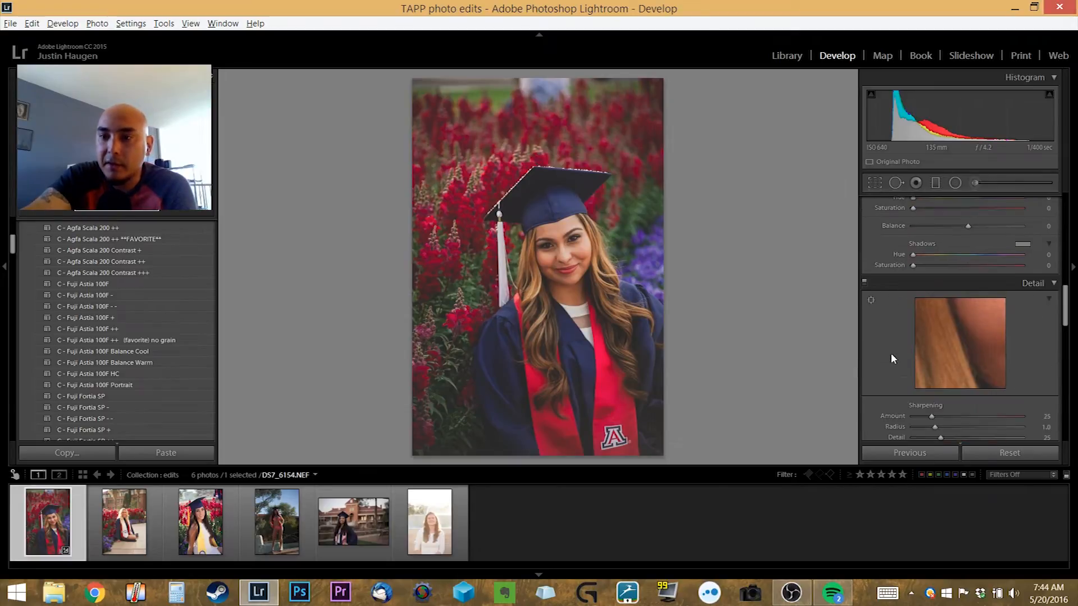
scroll(891, 346, up, 6)
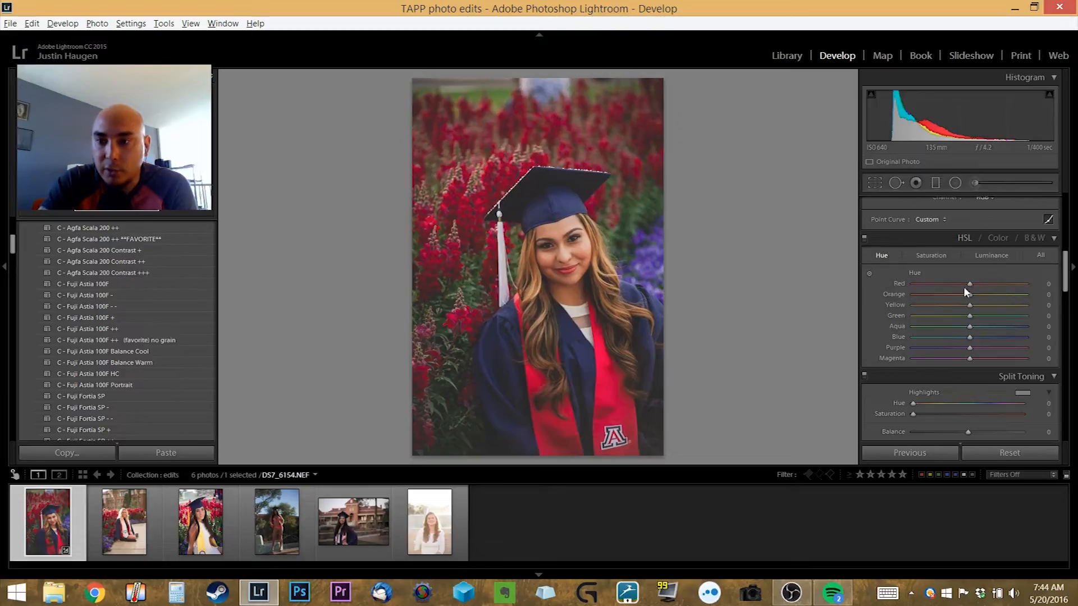
click(870, 273)
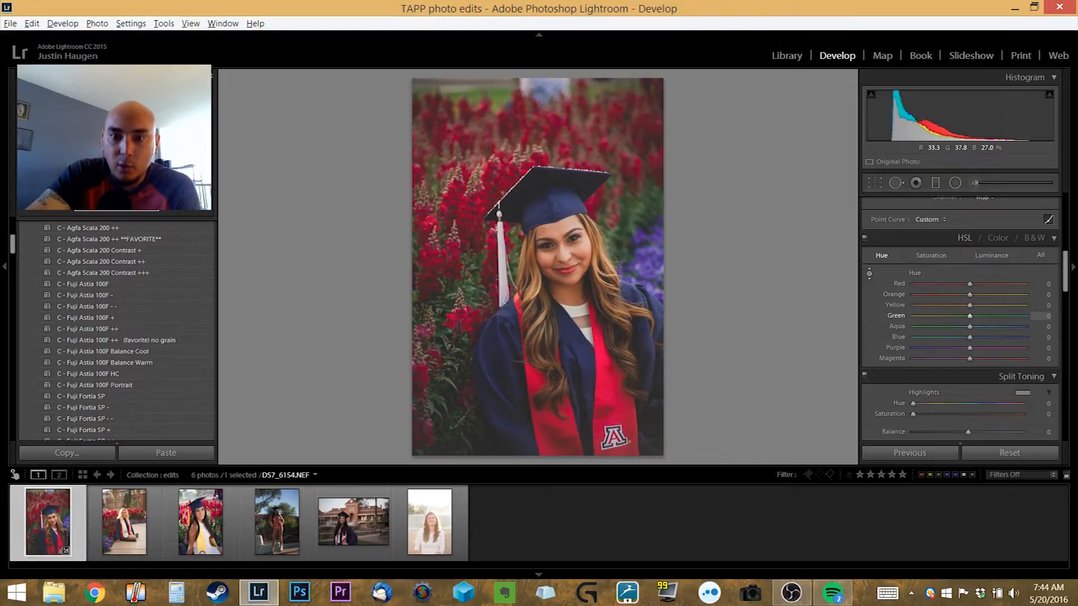
key(Up)
key(Up)
key(Up)
key(Up)
key(Up)
key(Up)
key(Up)
key(Up)
key(Up)
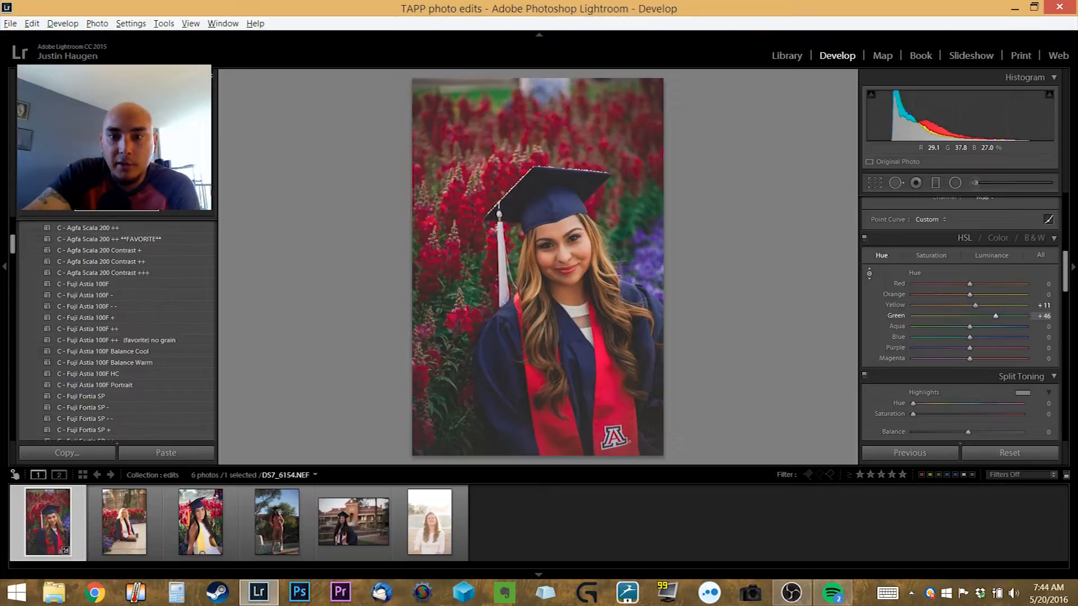
Fine-tune the foliage hue to Yellow +15 and Green +65, comparing the portrait with the shift undone and restored
key(Up)
key(Up)
key(Up)
key(Up)
key(Up)
key(Up)
key(Up)
key(Up)
key(Up)
key(Up)
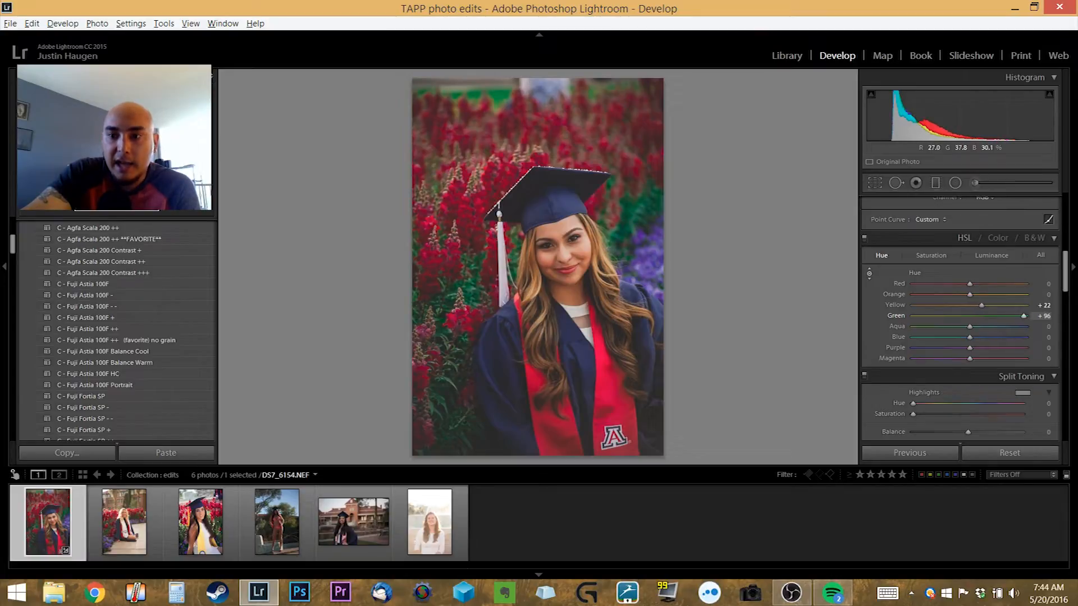
key(Down)
key(Down)
key(Down)
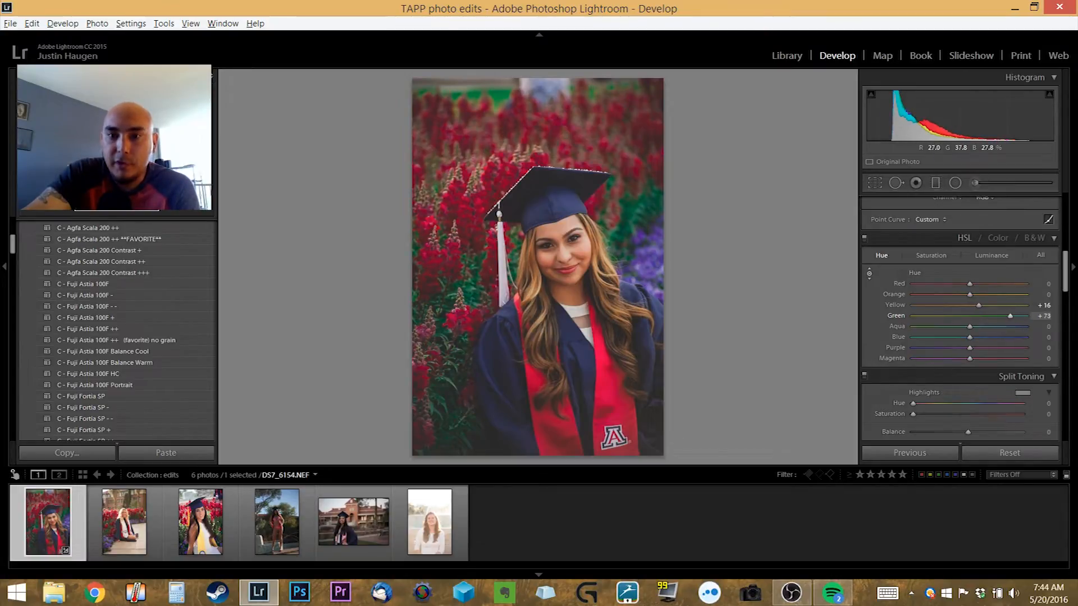
key(Down)
key(Down)
key(Down)
key(Down)
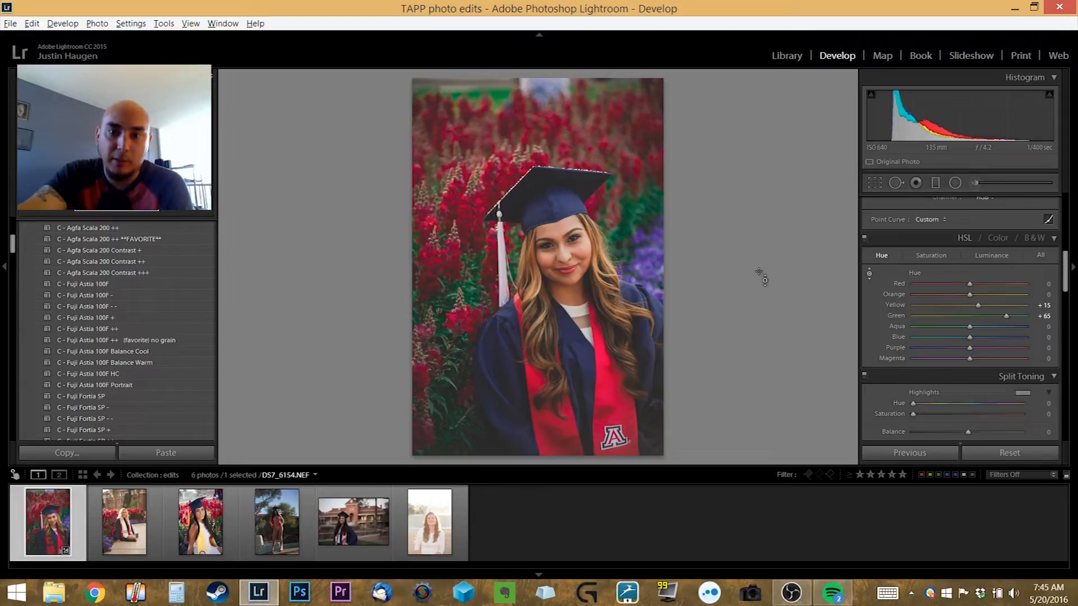
key(ctrl+z)
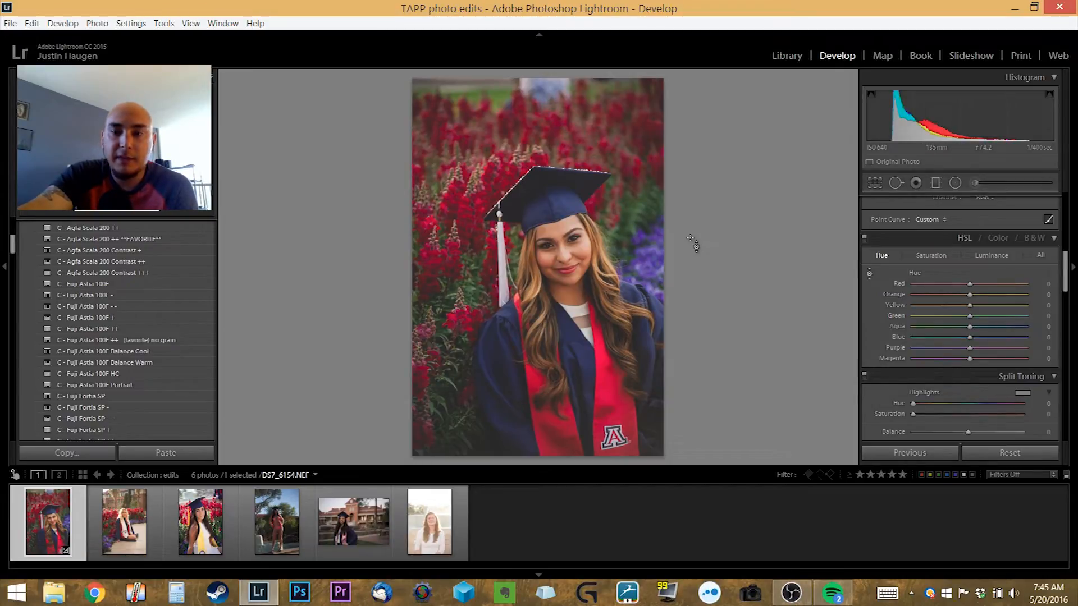
key(ctrl+y)
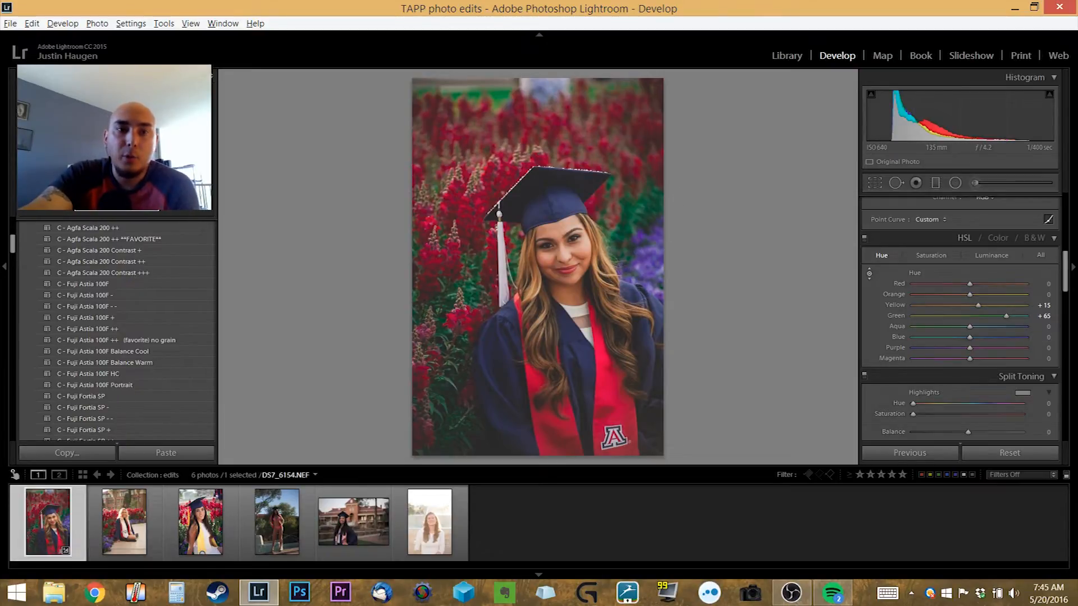
Try shifting the face's skin hue with the Targeted Adjustment tool, bringing Red to -21 and Orange to -6
key(z)
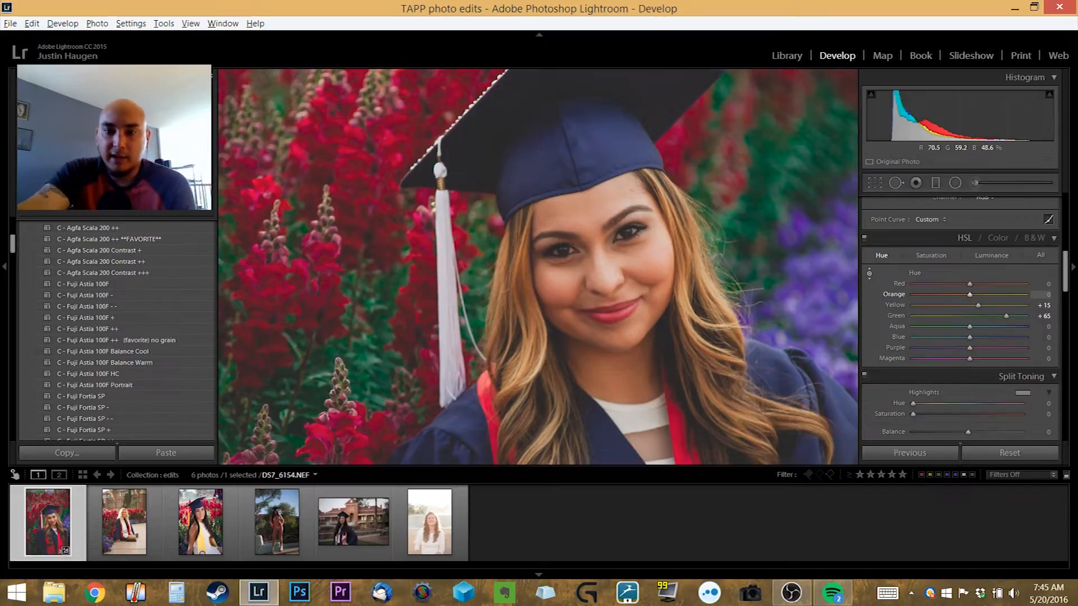
drag(589, 219, 590, 306)
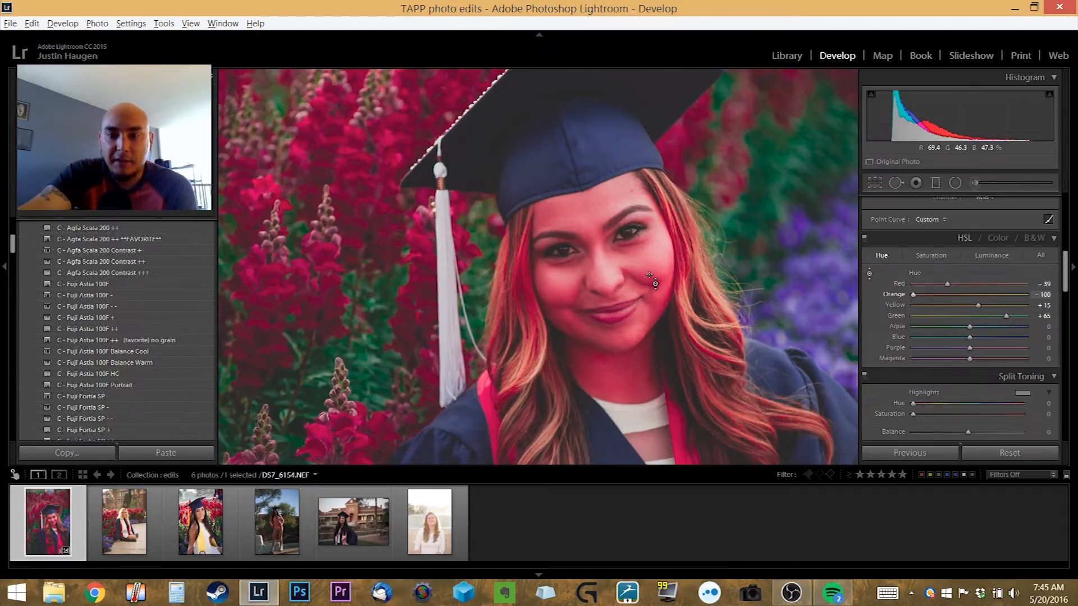
drag(631, 208, 631, 177)
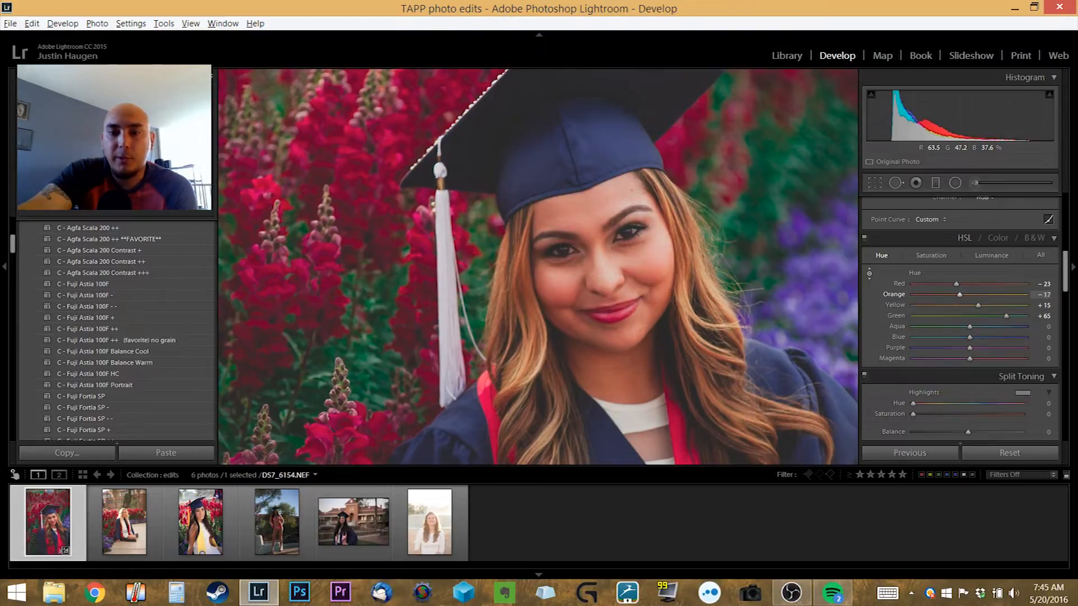
drag(632, 176, 632, 173)
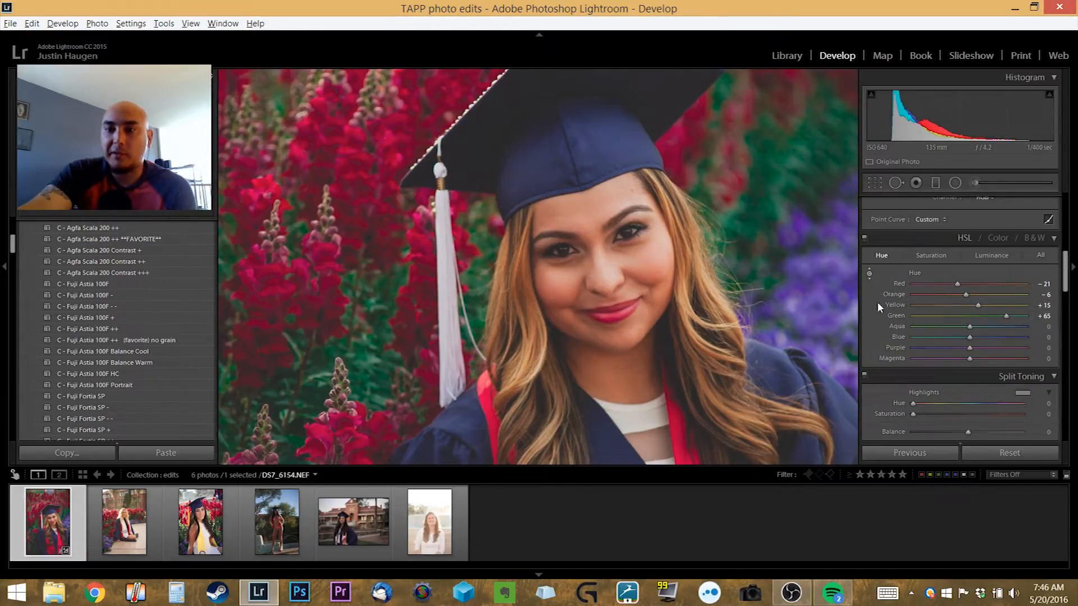
Turn off the Targeted Adjustment tool and reset the Red and Orange hues to 0
click(869, 274)
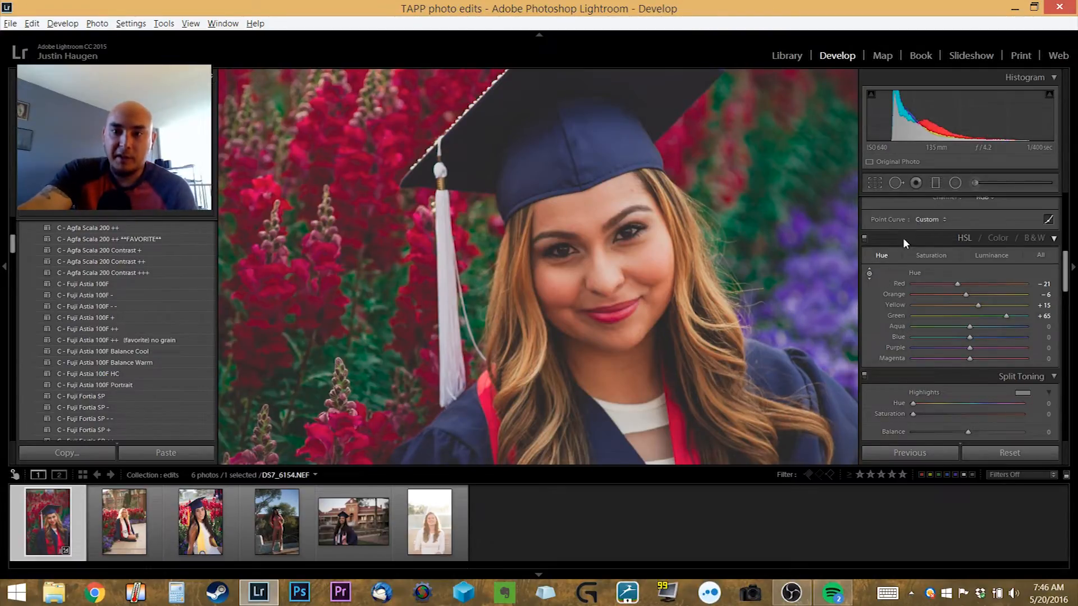
click(871, 276)
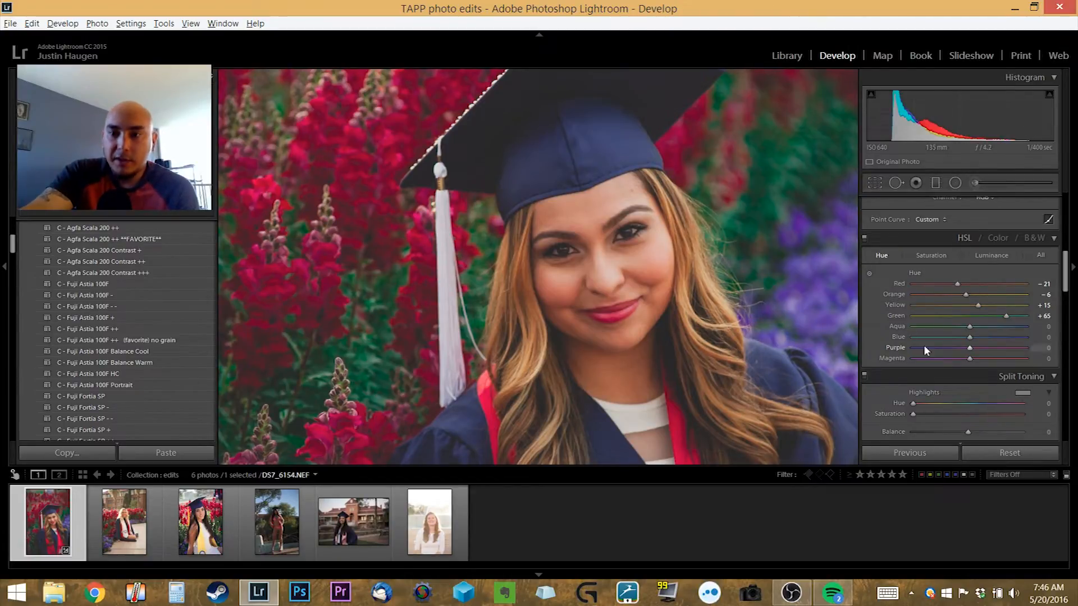
double_click(900, 284)
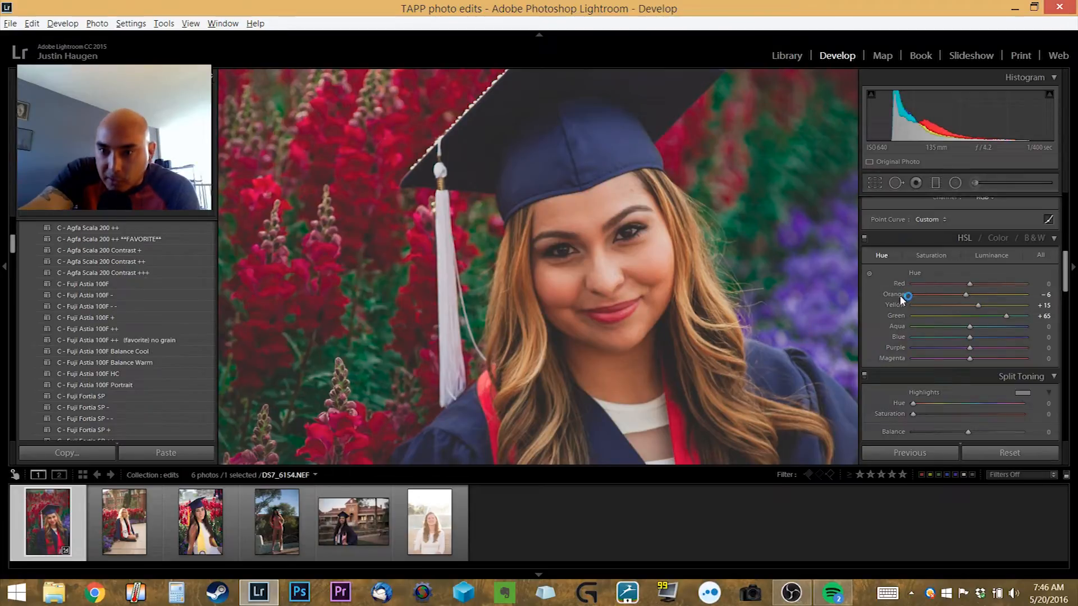
double_click(898, 294)
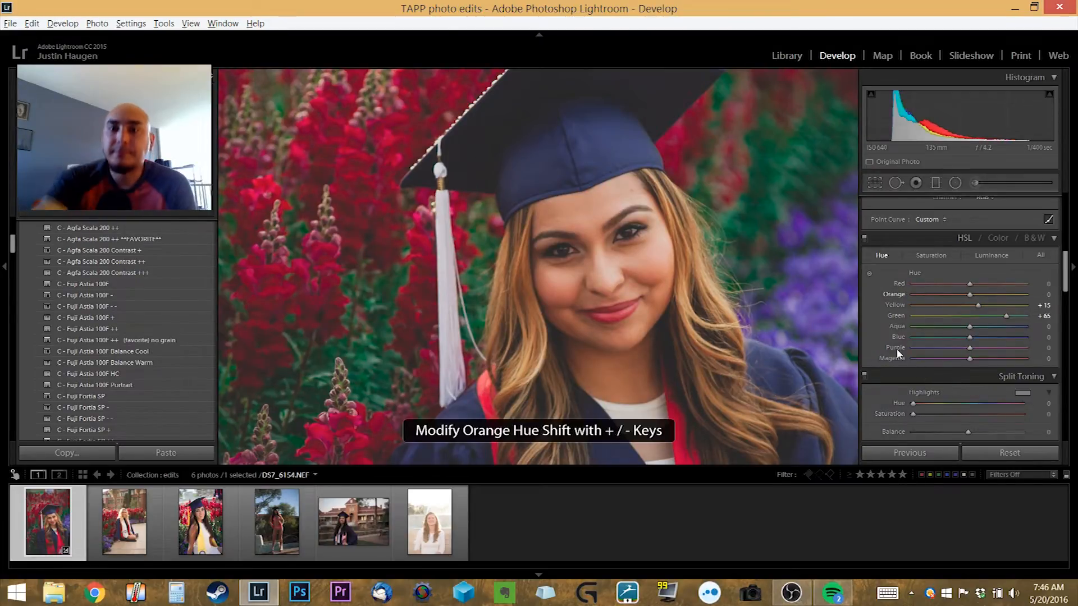
Split-tone the portrait with highlights at hue 61, saturation 29 and shadows at hue 247, saturation 36
scroll(909, 327, down, 2)
scroll(939, 312, down, 2)
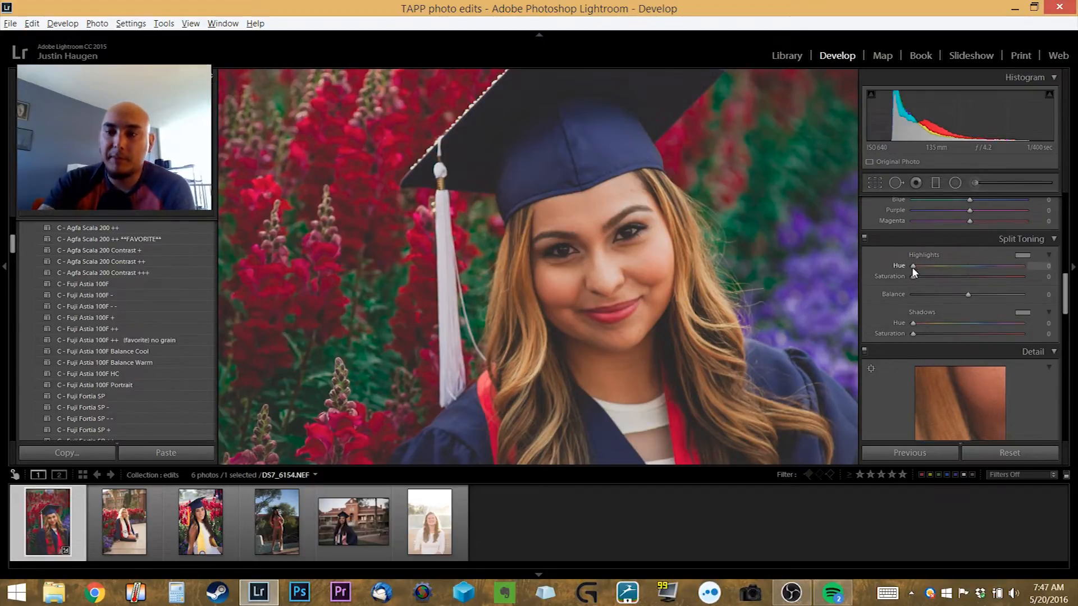
drag(910, 268, 929, 270)
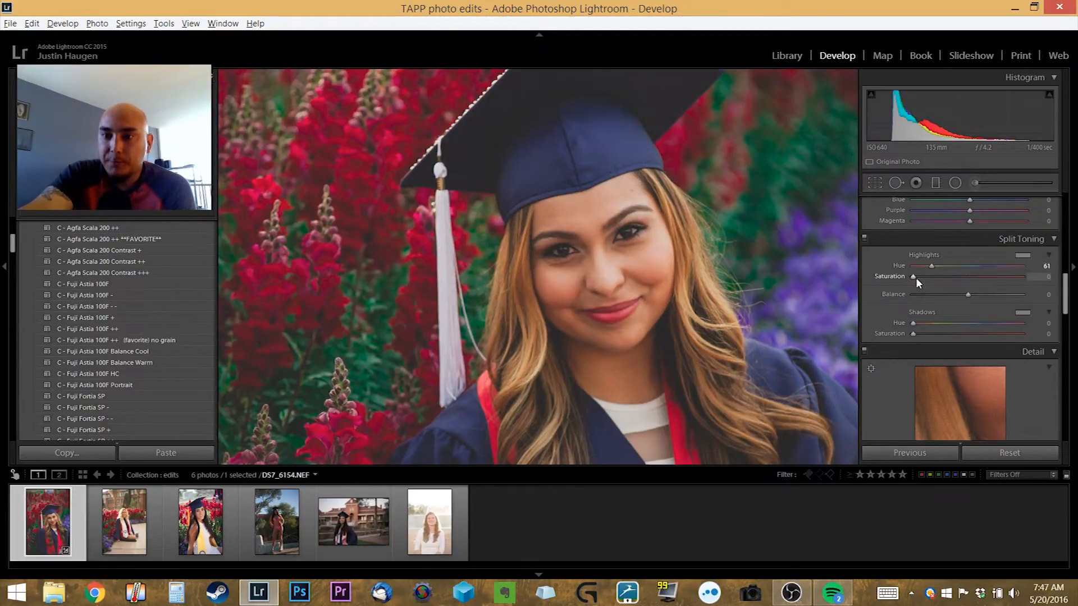
drag(912, 277, 918, 281)
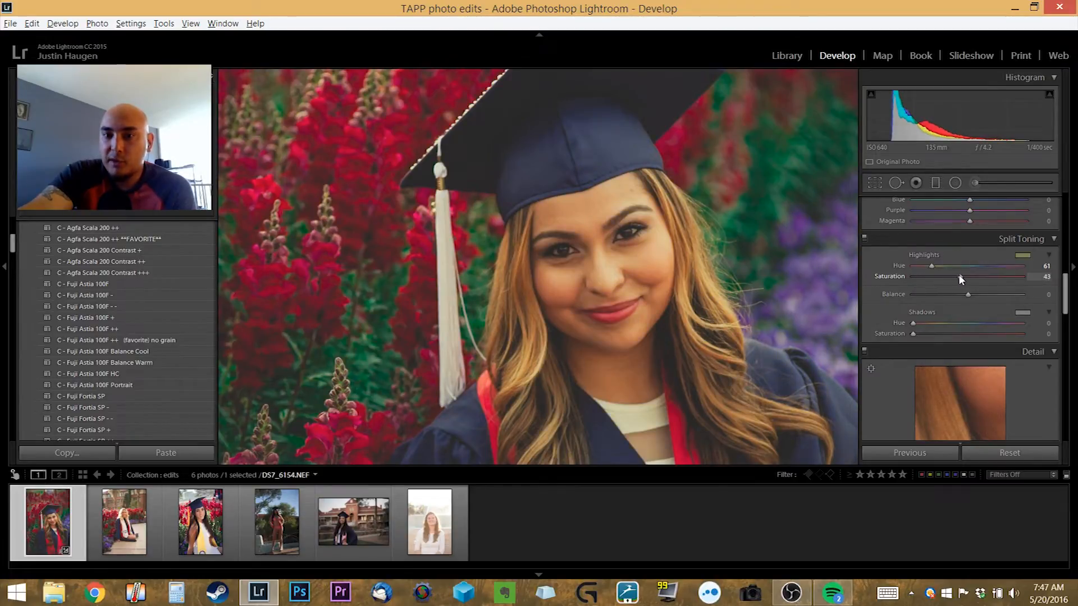
drag(960, 275, 962, 275)
click(689, 303)
click(641, 270)
click(145, 77)
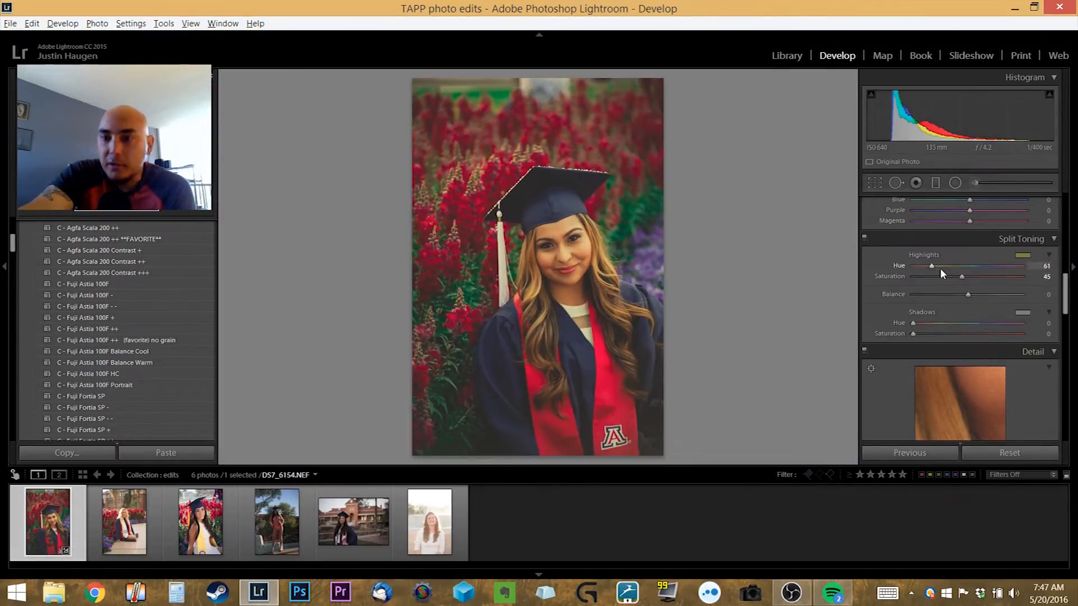
drag(958, 277, 945, 274)
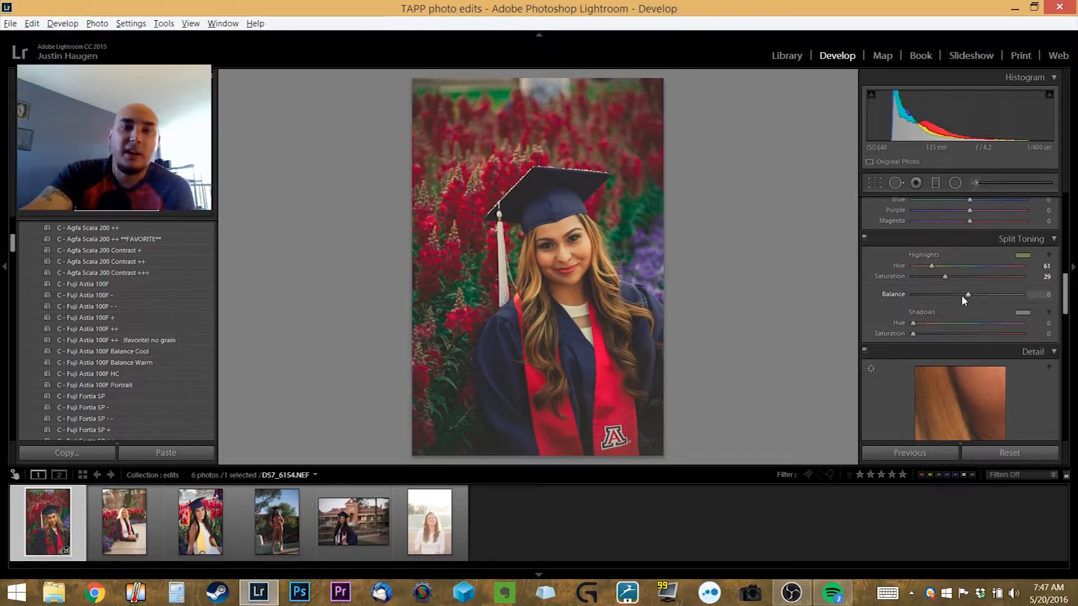
drag(925, 324, 988, 323)
drag(913, 333, 946, 332)
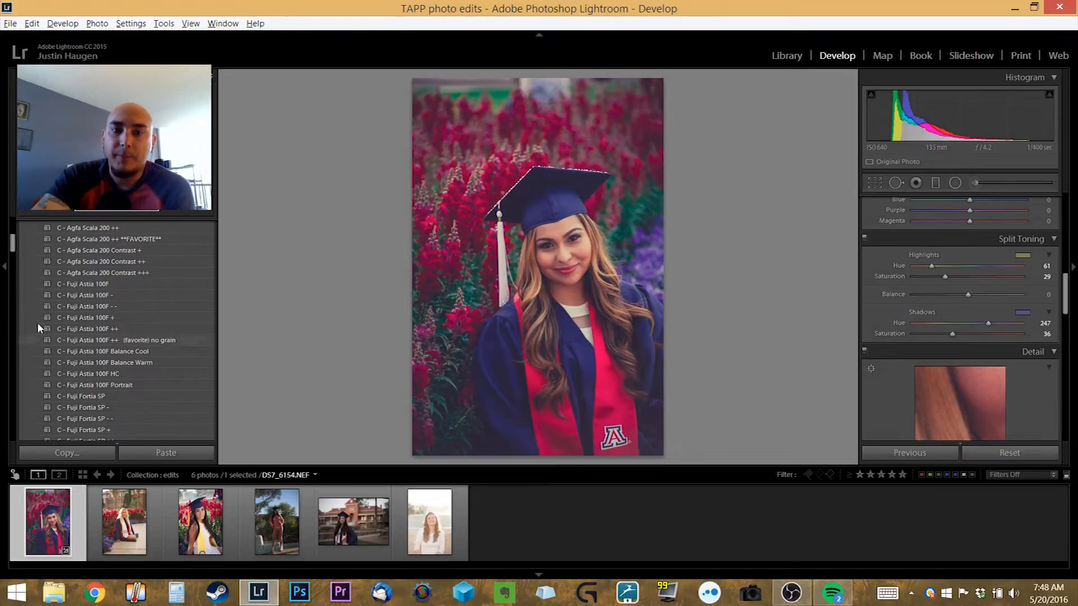
Remove the split-toning tint by setting the highlights and shadows saturation to 0
scroll(112, 314, up, 6)
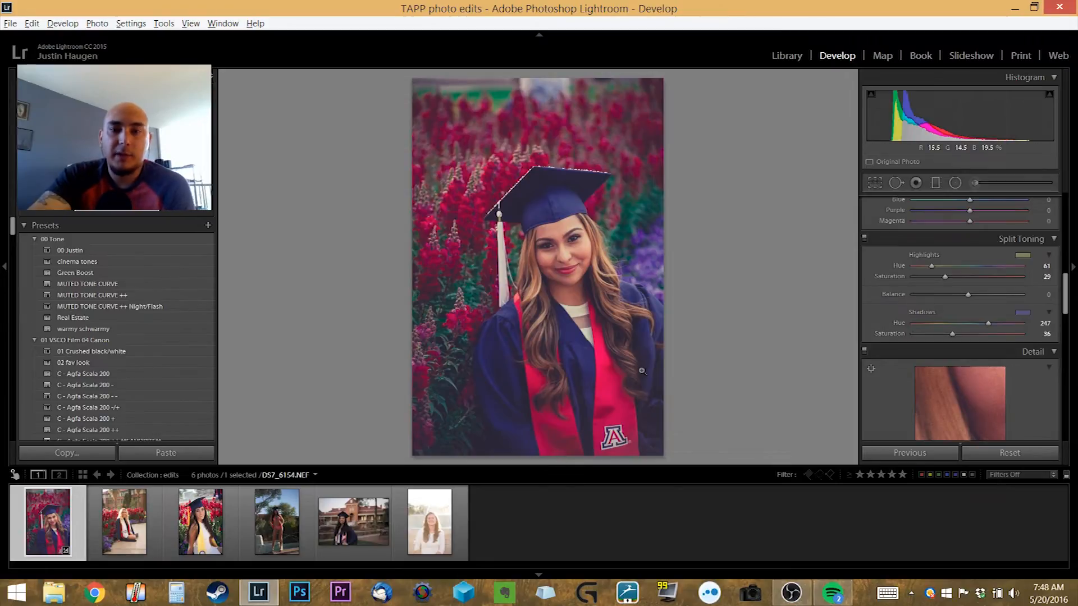
drag(943, 277, 898, 276)
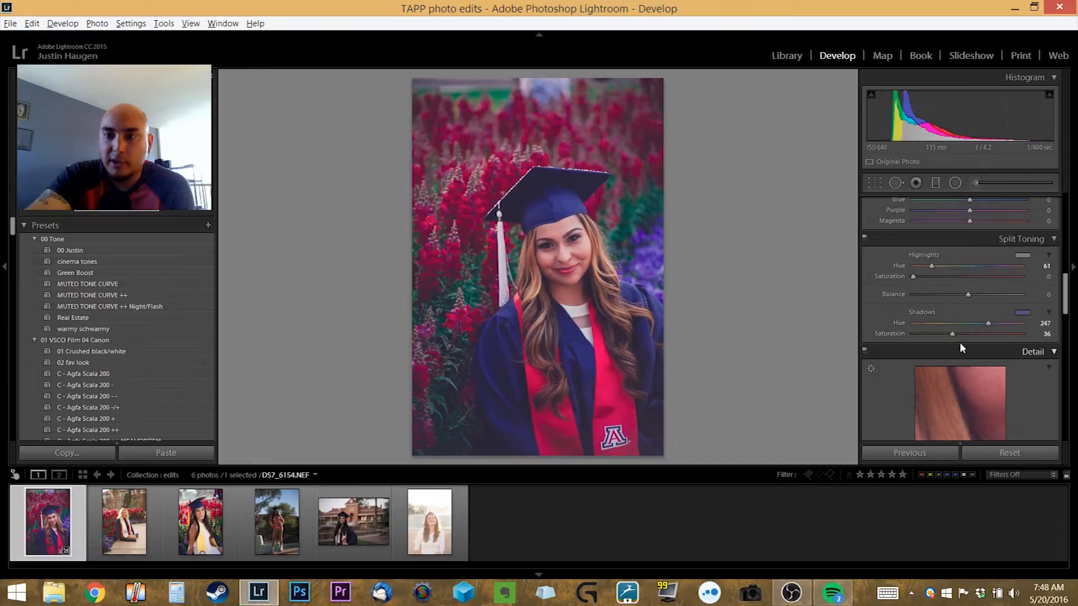
drag(955, 333, 909, 339)
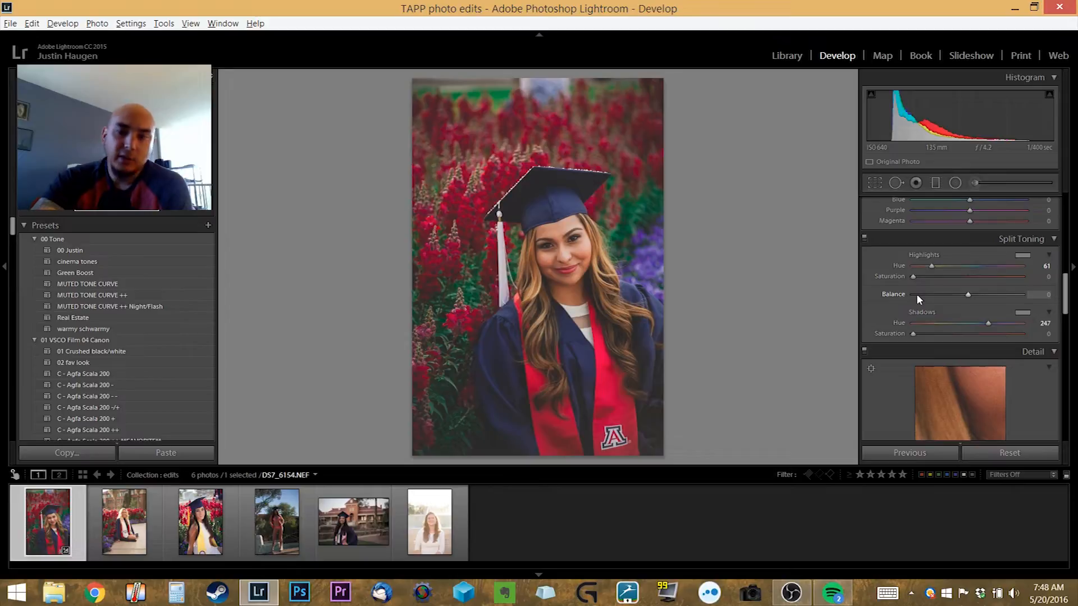
View the face up close and set the Sharpening amount to 38
scroll(928, 343, down, 2)
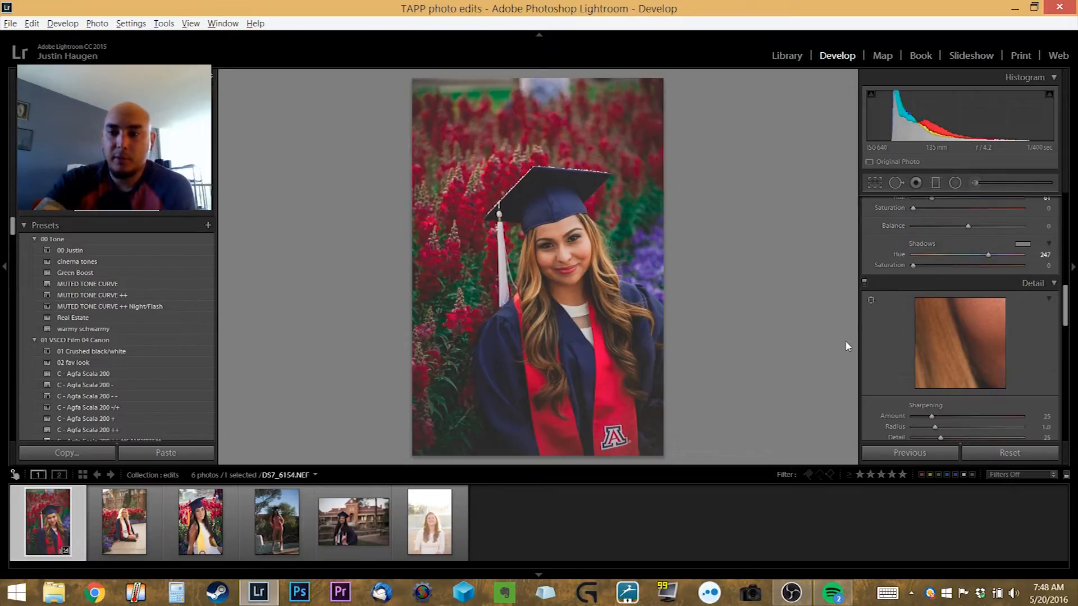
scroll(870, 311, down, 4)
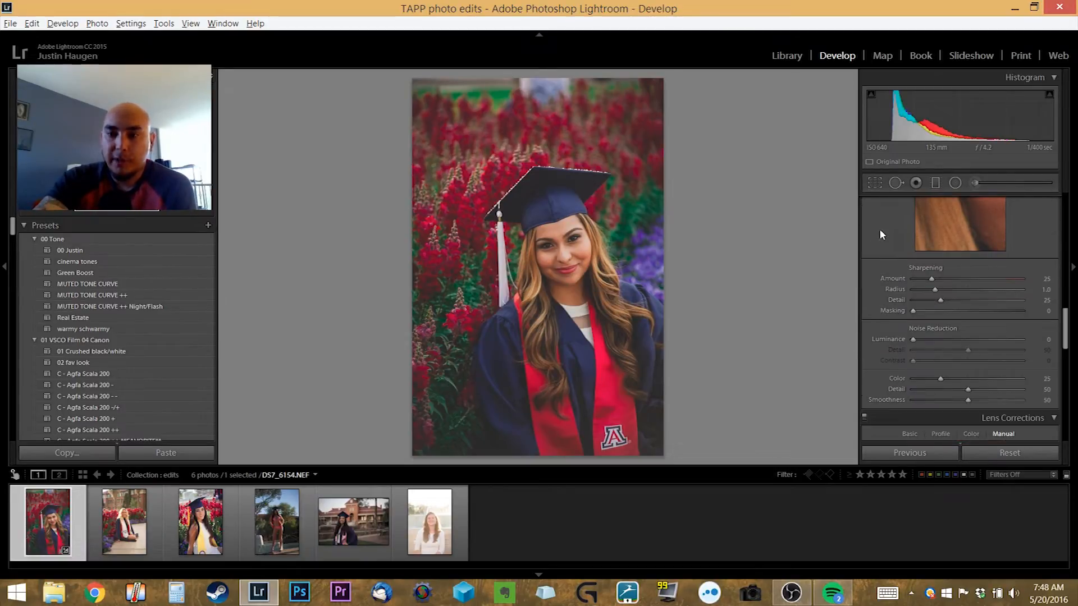
click(557, 239)
drag(572, 240, 601, 246)
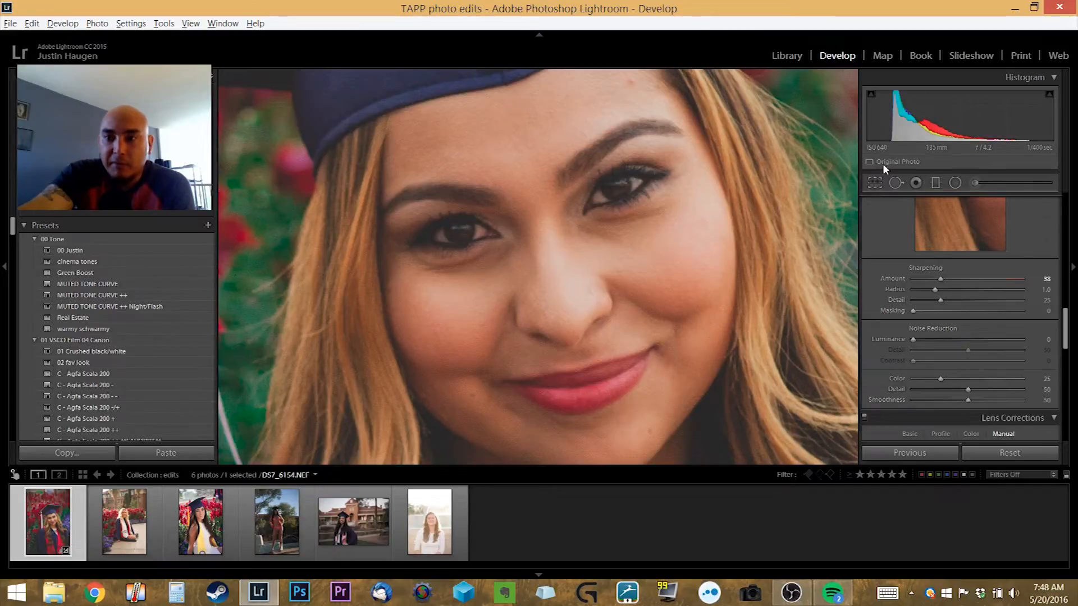
Examine the portrait's metadata in the Library module for its exposure, camera and lens details
scroll(963, 358, down, 3)
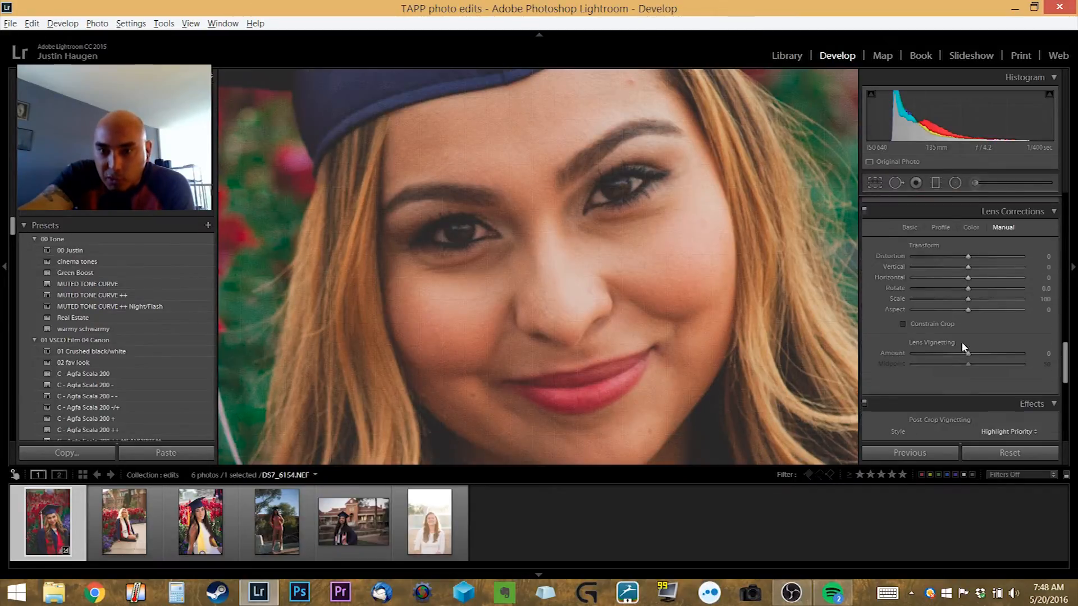
click(786, 46)
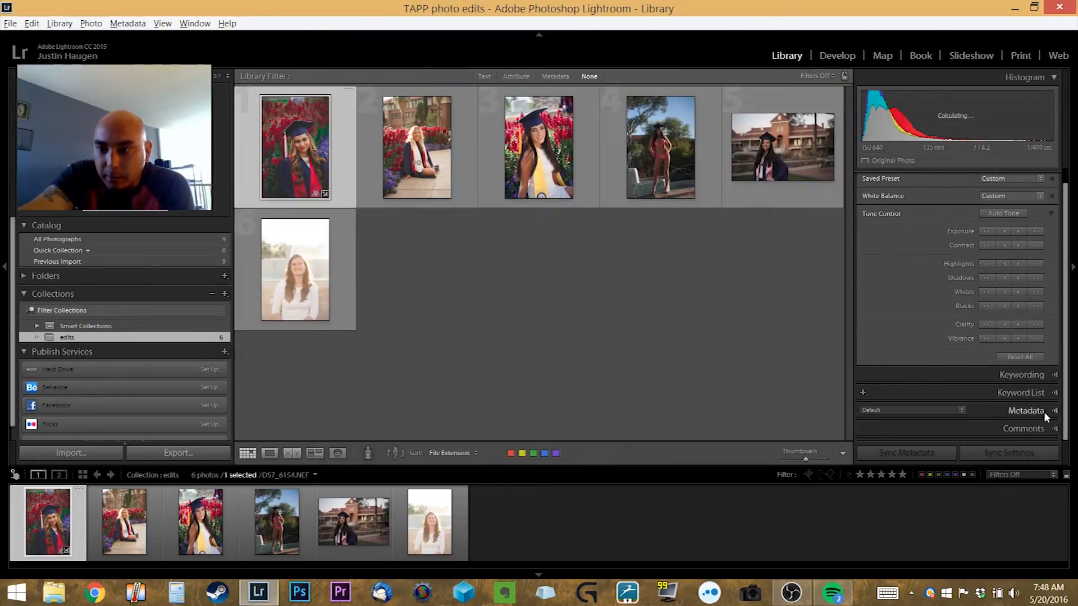
click(1043, 412)
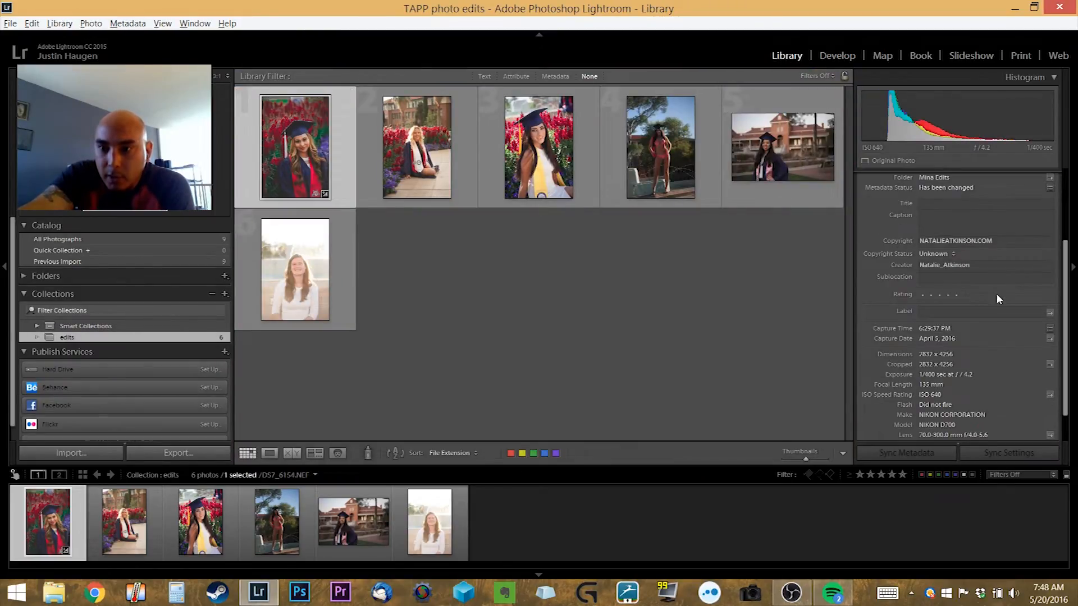
scroll(997, 298, down, 2)
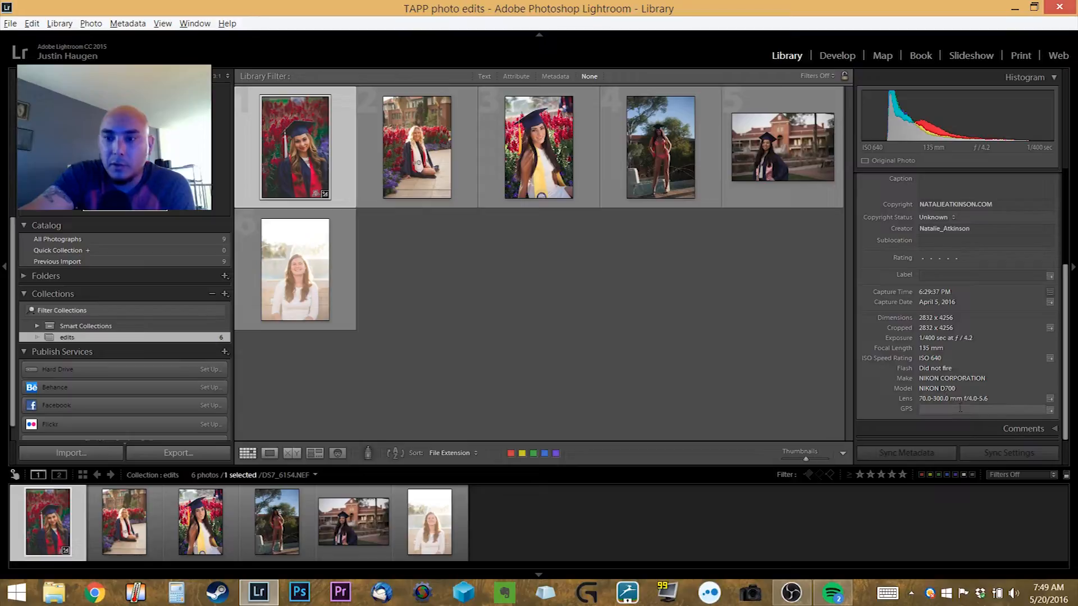
Return to the Develop module and inspect the sharpness of the face and hair up close
click(823, 58)
drag(560, 371, 568, 336)
drag(752, 315, 746, 329)
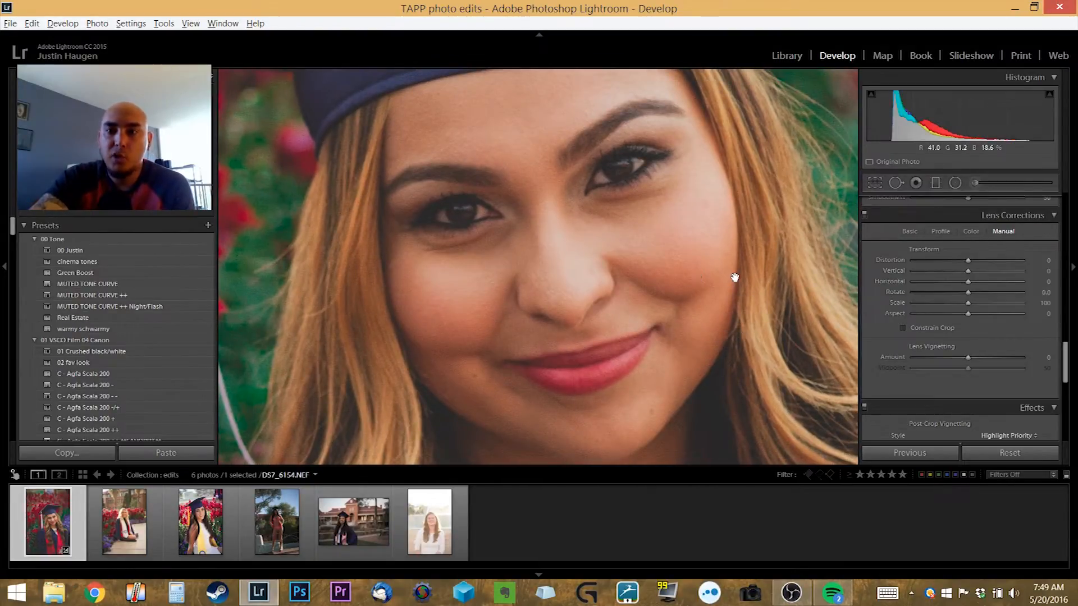
drag(435, 286, 389, 284)
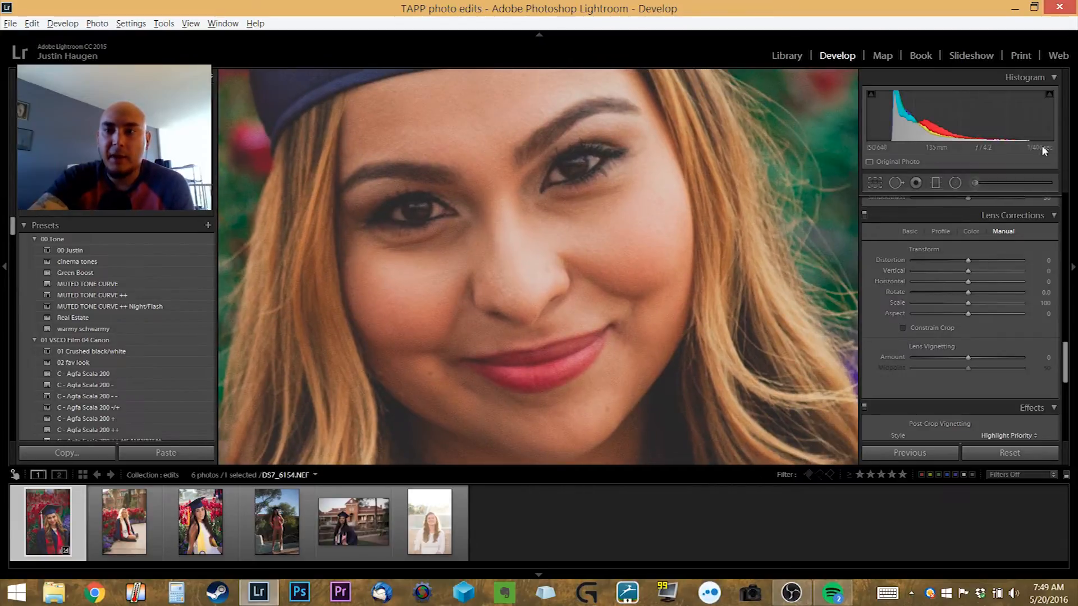
drag(586, 234, 625, 204)
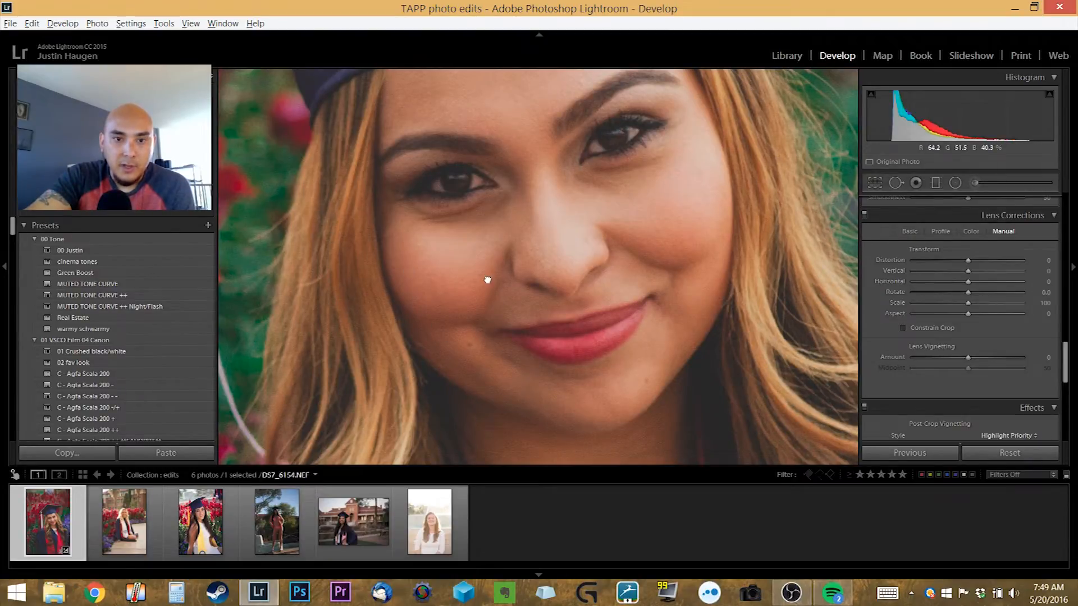
drag(489, 281, 442, 286)
Test the Sharpening amount at its maximum of 150 and then reduce it to 62
scroll(930, 278, up, 5)
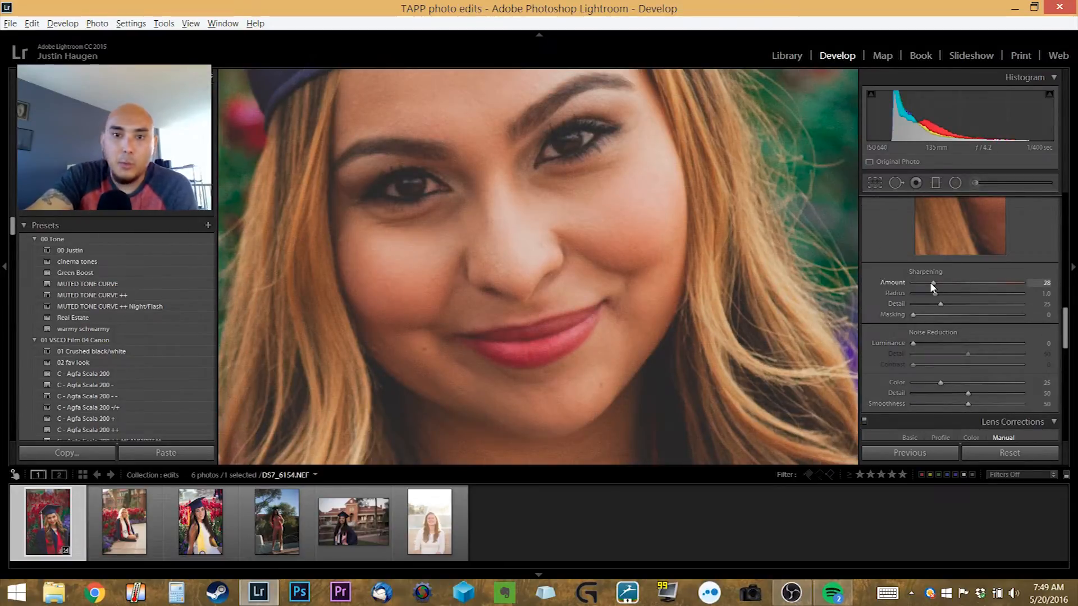
drag(931, 282, 1000, 288)
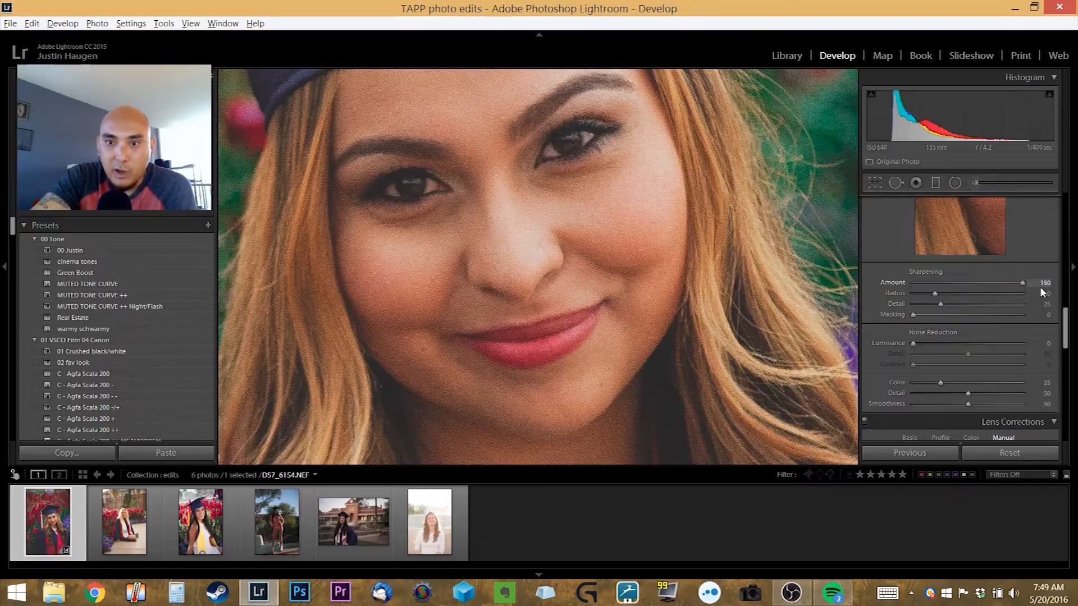
click(941, 287)
drag(943, 289, 929, 290)
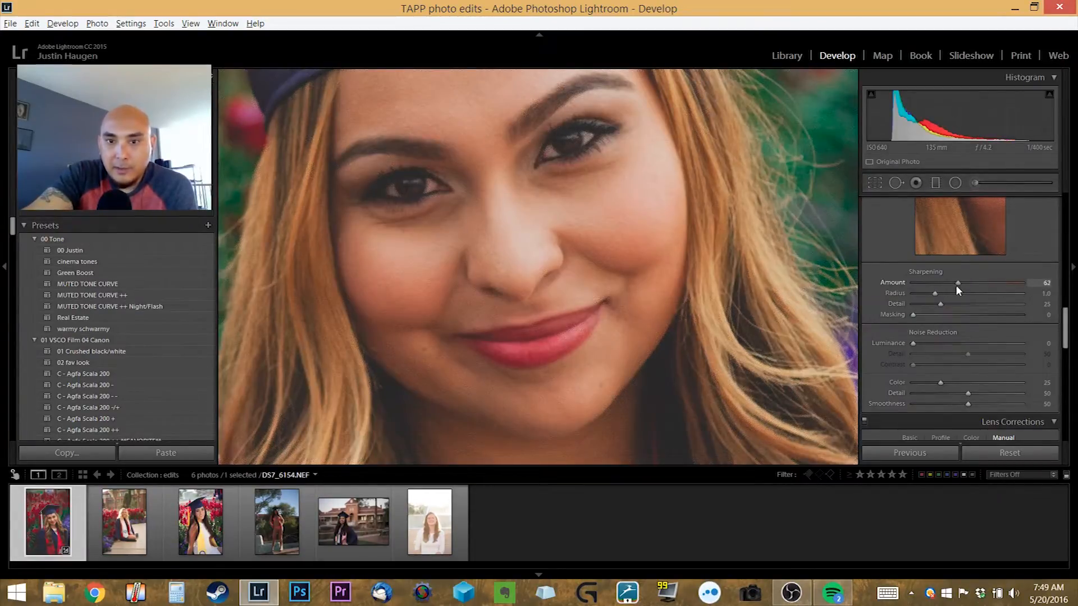
drag(956, 285, 955, 285)
Try the Luminance noise reduction at about 31, then return it to 0
drag(914, 341, 919, 341)
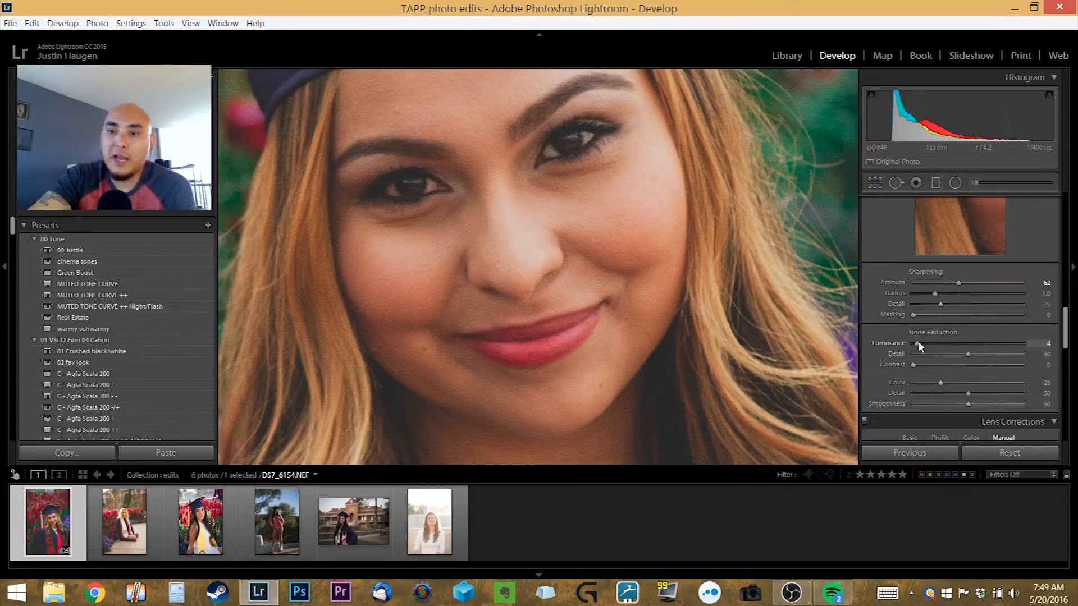
mouse_move(919, 343)
mouse_down()
mouse_move(907, 342)
mouse_move(940, 343)
mouse_up()
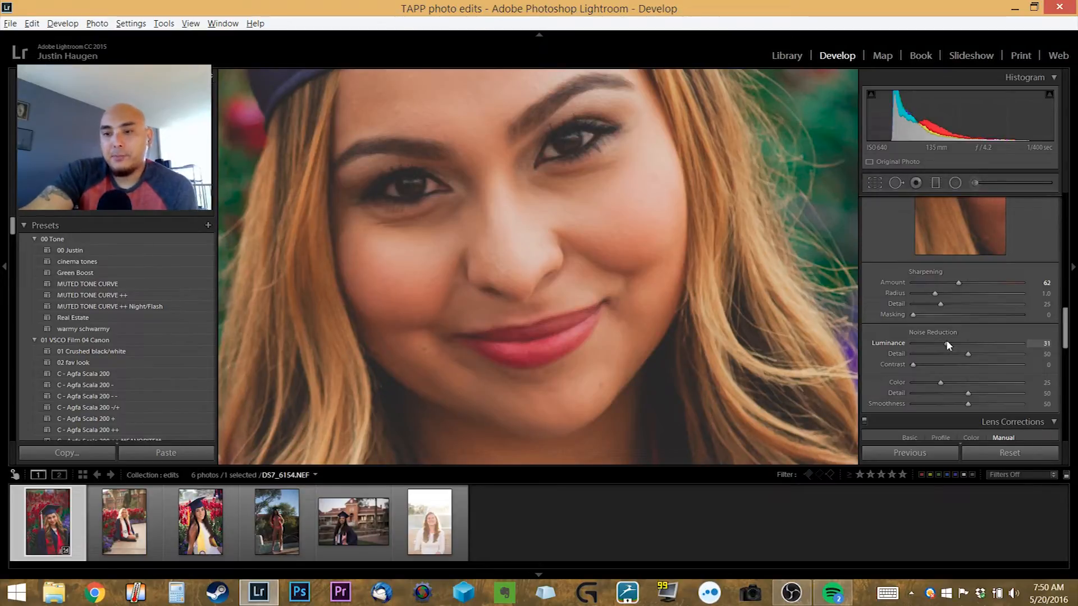
drag(949, 343, 911, 342)
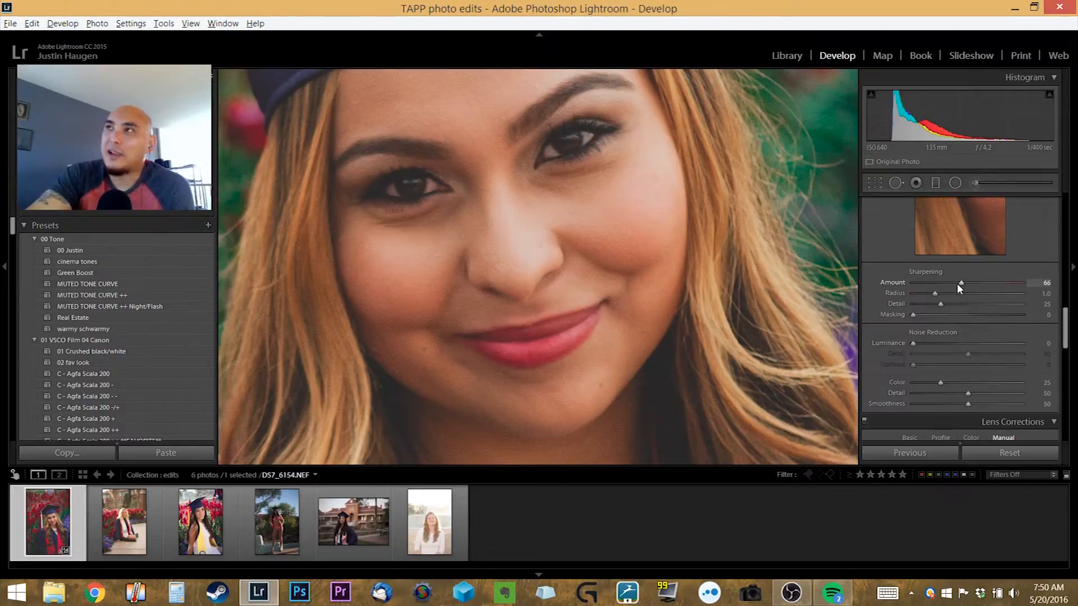
Set the Sharpening amount to 58 and Luminance noise reduction to 30, then compare the face with its unedited version
drag(957, 283, 951, 284)
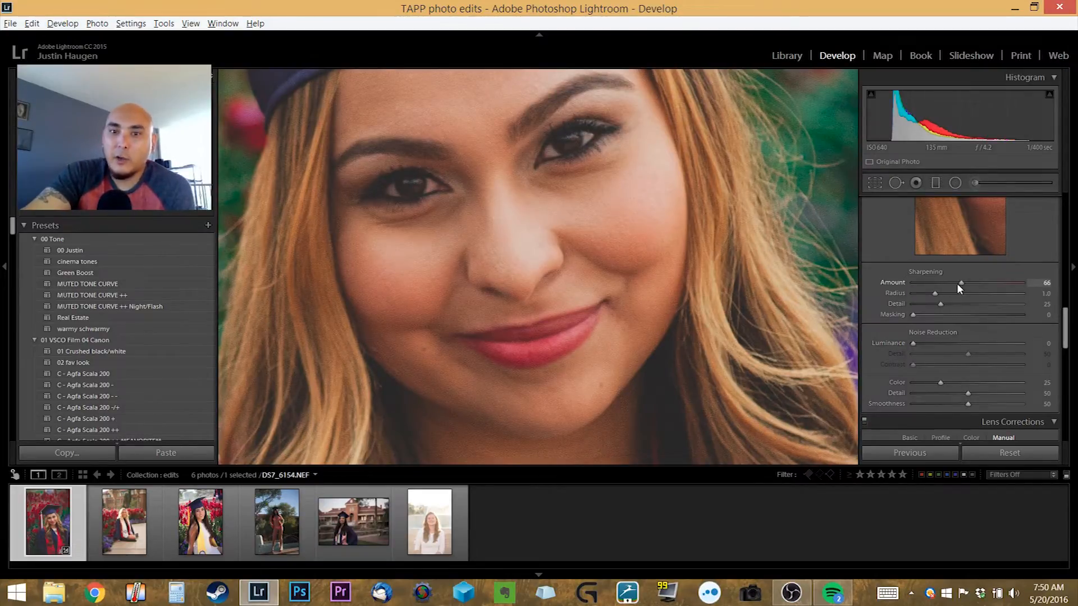
mouse_move(916, 345)
mouse_down()
mouse_move(944, 343)
mouse_move(915, 342)
mouse_move(928, 342)
mouse_up()
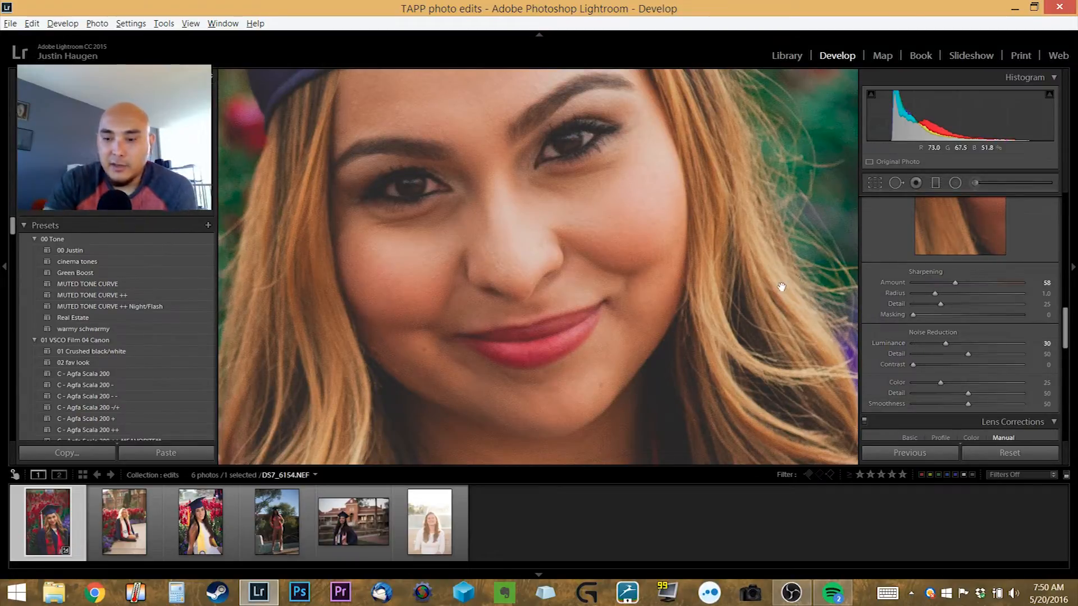
key(backslash)
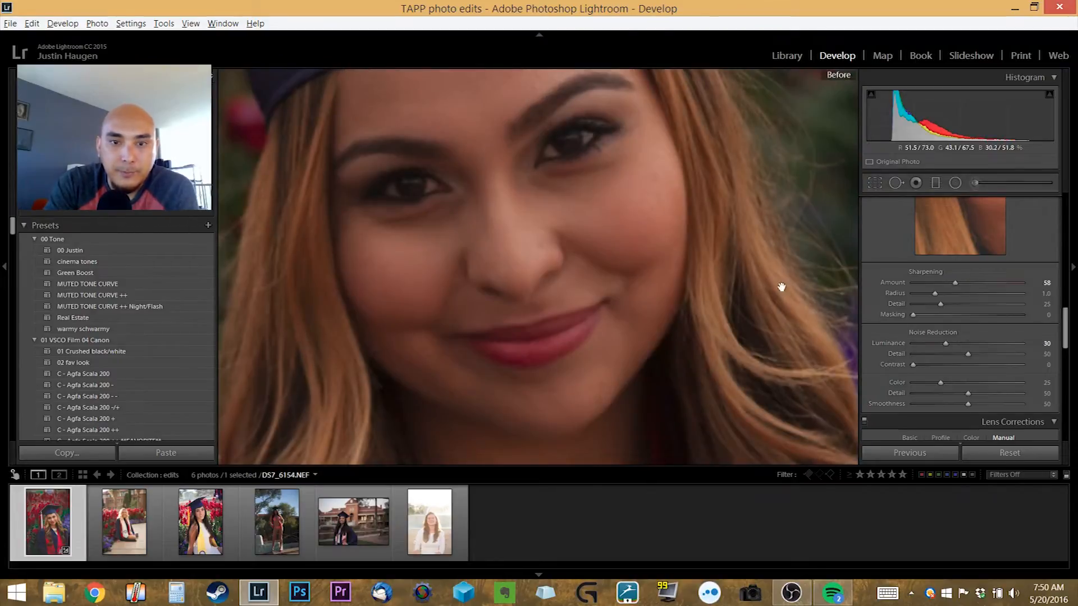
key(backslash)
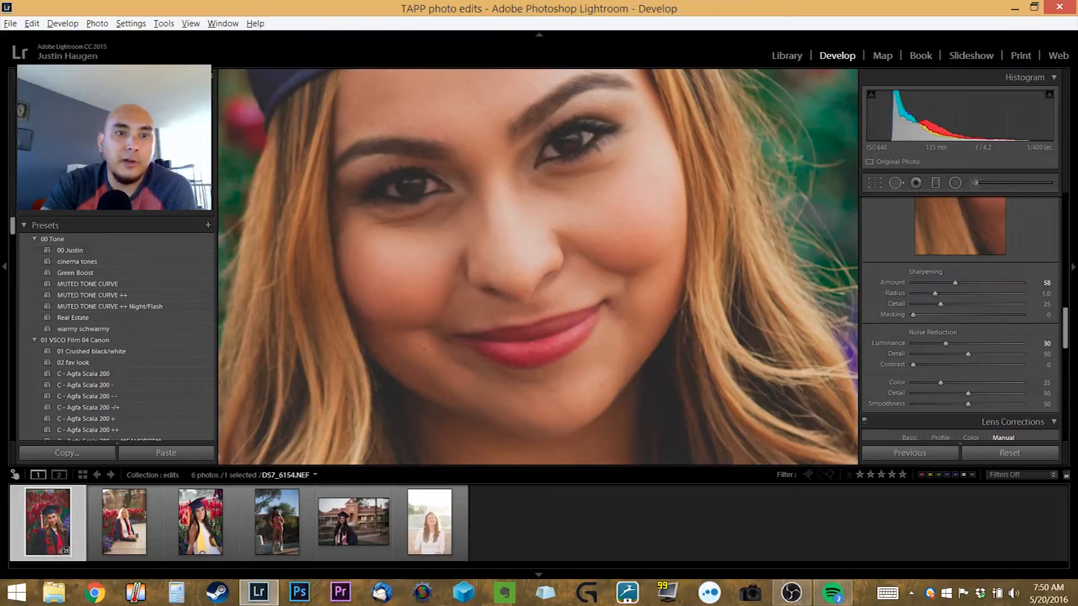
Examine the smoothed skin and sharpened hair at closer and wider zoom levels, then return to the whole portrait
drag(433, 219, 493, 267)
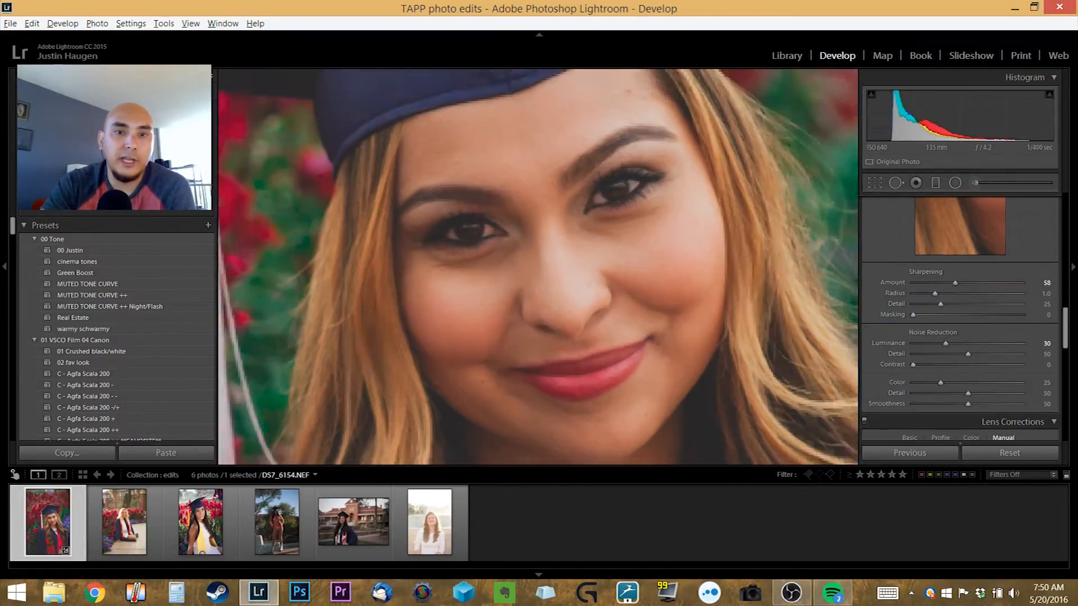
click(550, 320)
drag(728, 455, 746, 414)
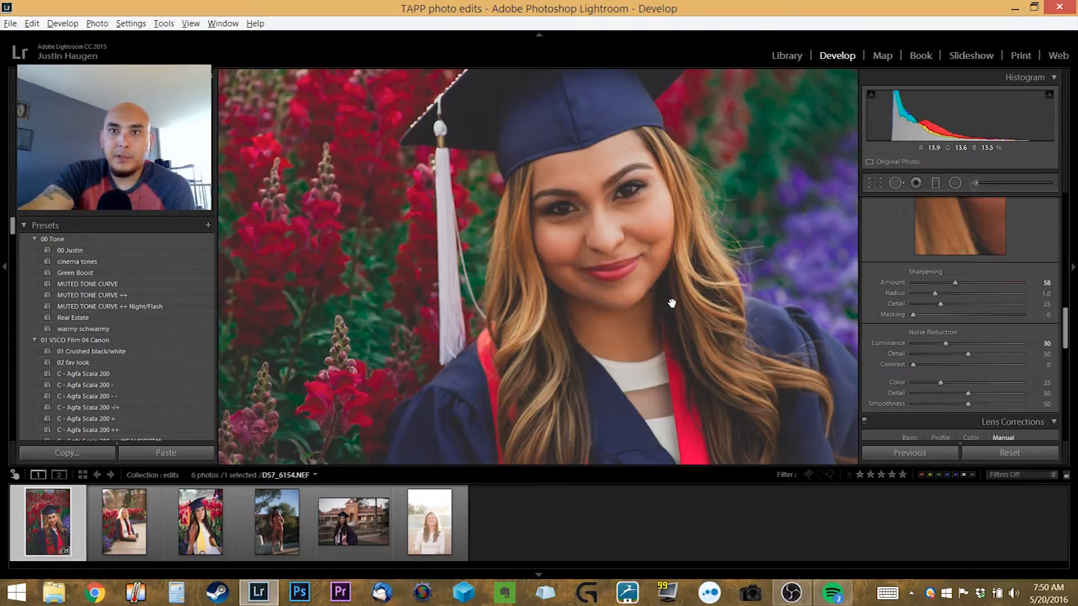
drag(716, 273, 717, 307)
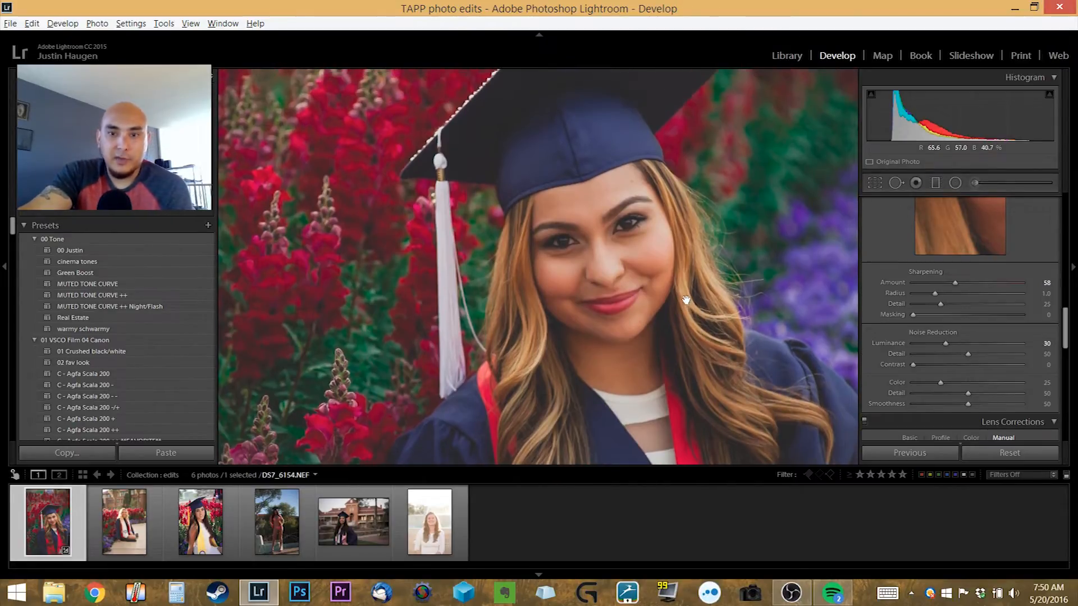
drag(547, 294, 613, 265)
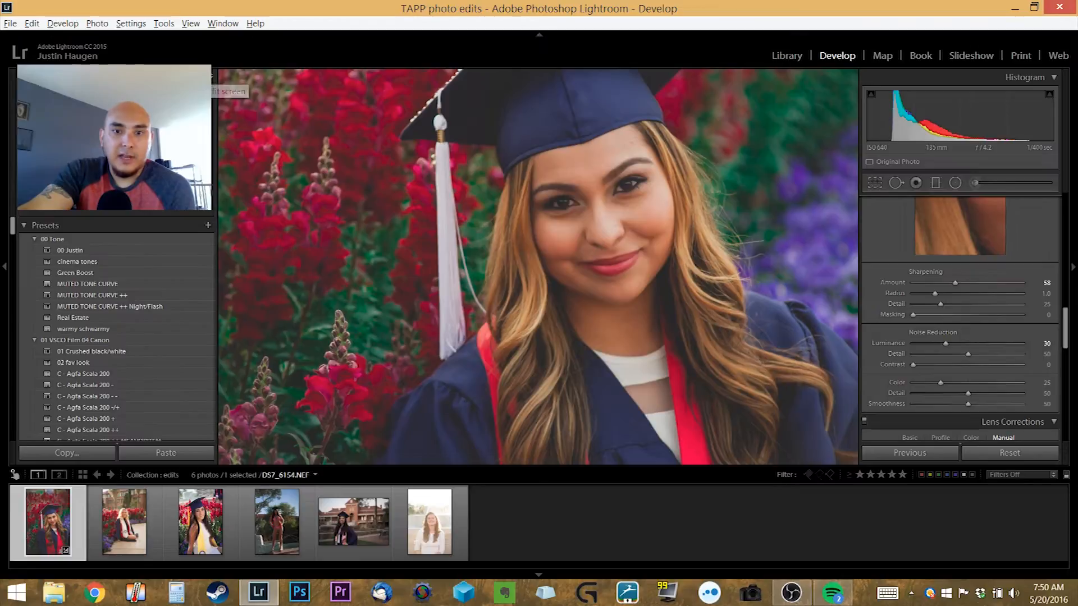
click(462, 210)
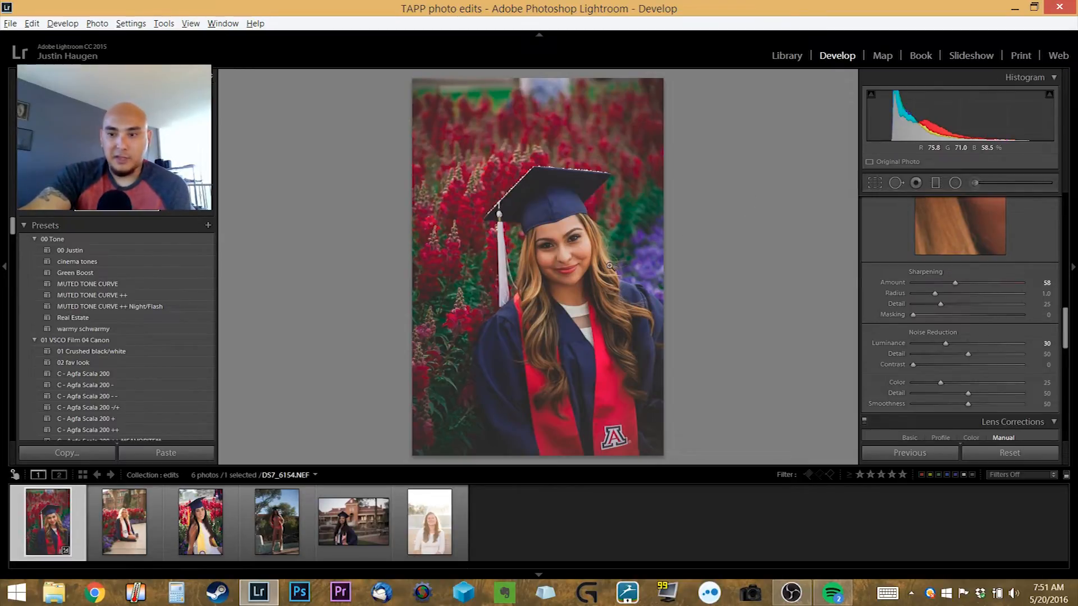
Set the Color noise reduction to 17
scroll(975, 301, down, 2)
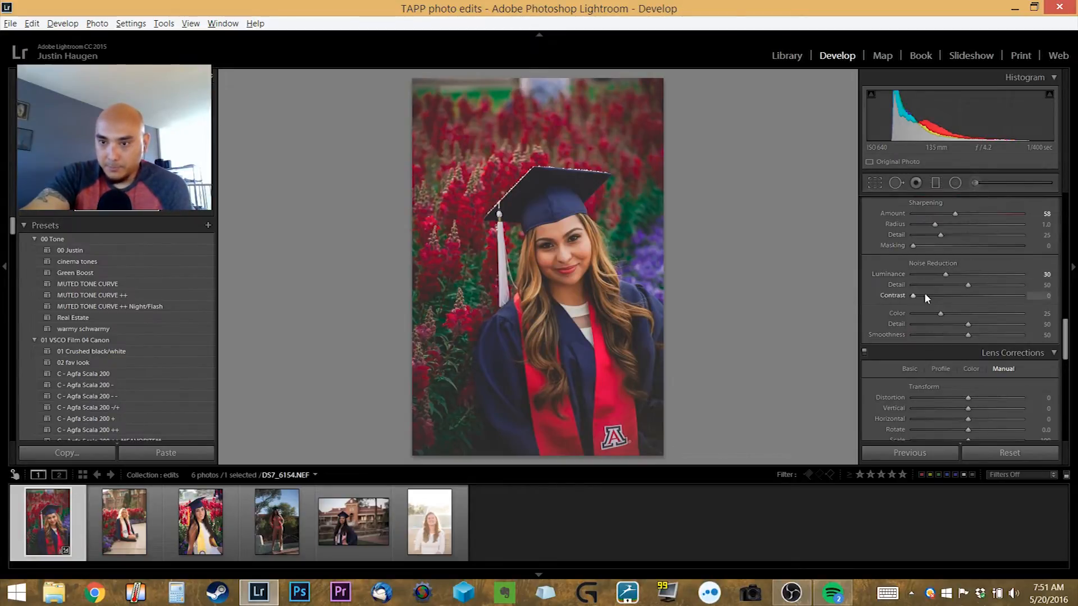
scroll(924, 292, up, 2)
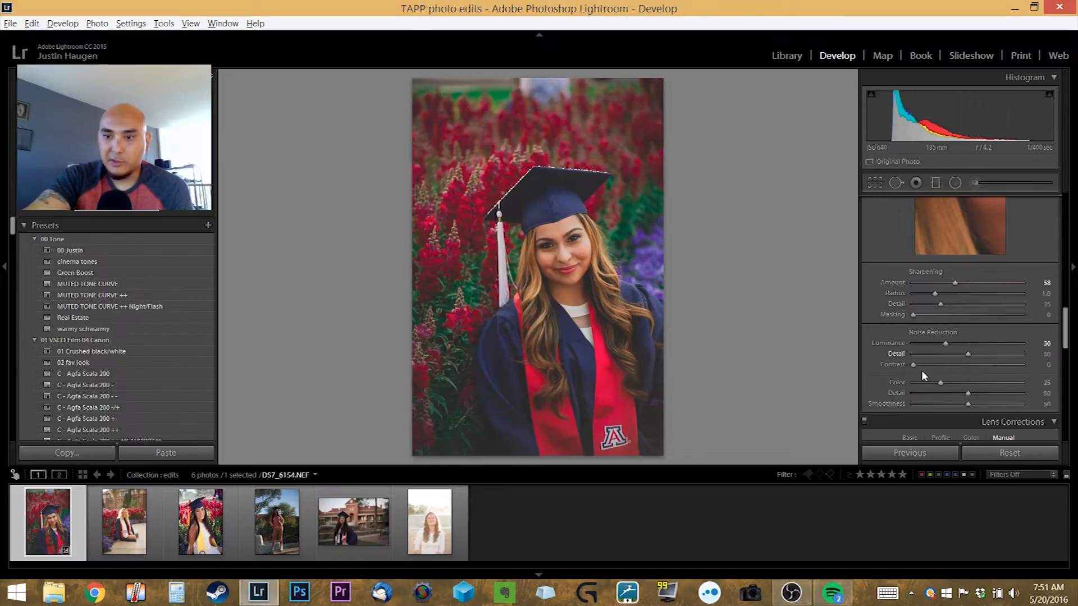
scroll(931, 365, down, 2)
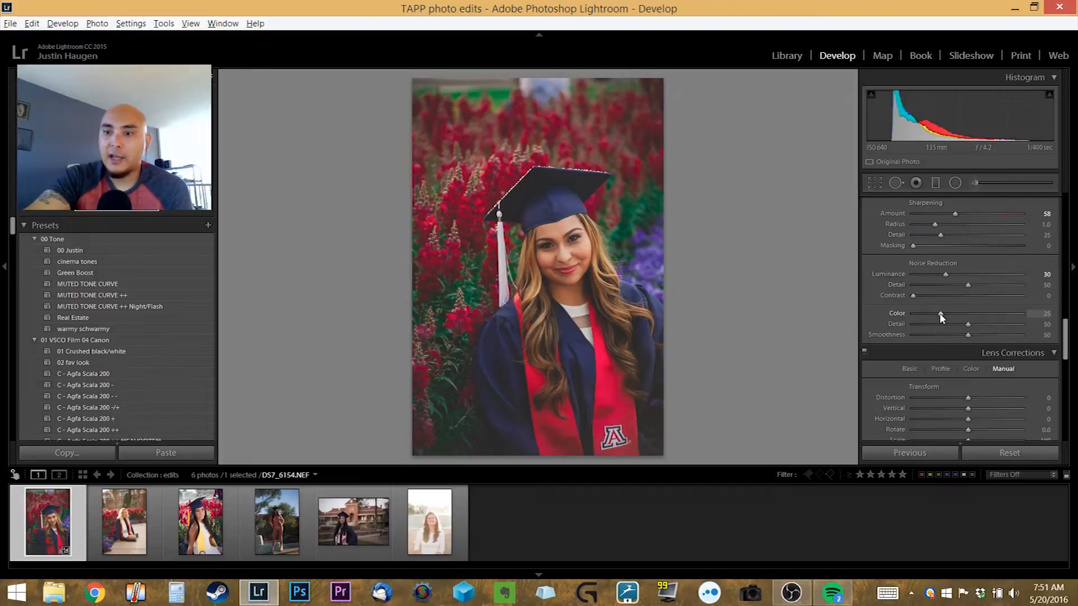
drag(940, 313, 946, 315)
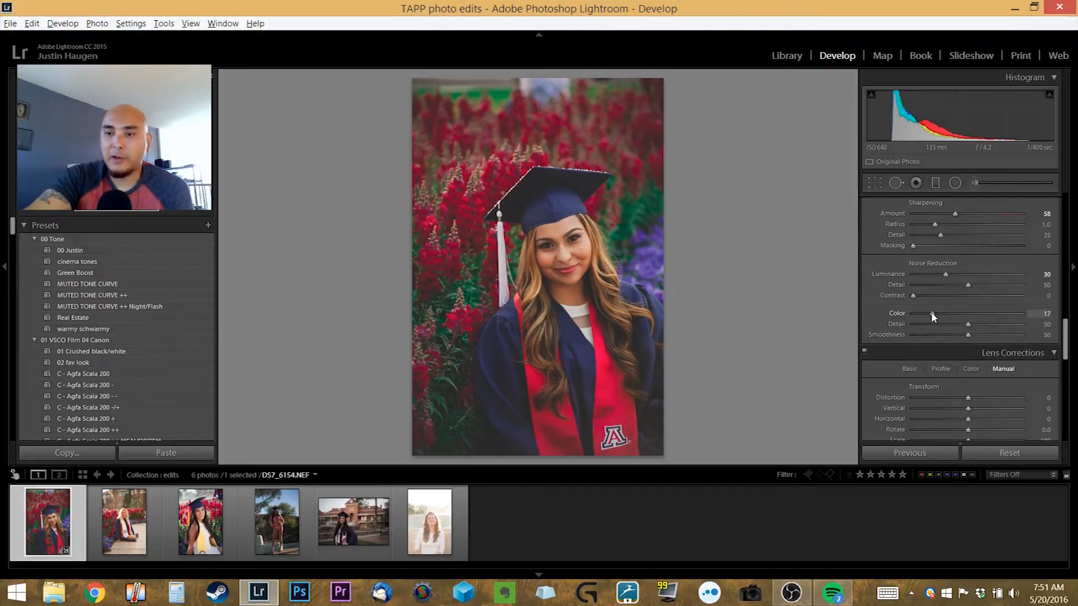
scroll(958, 322, down, 2)
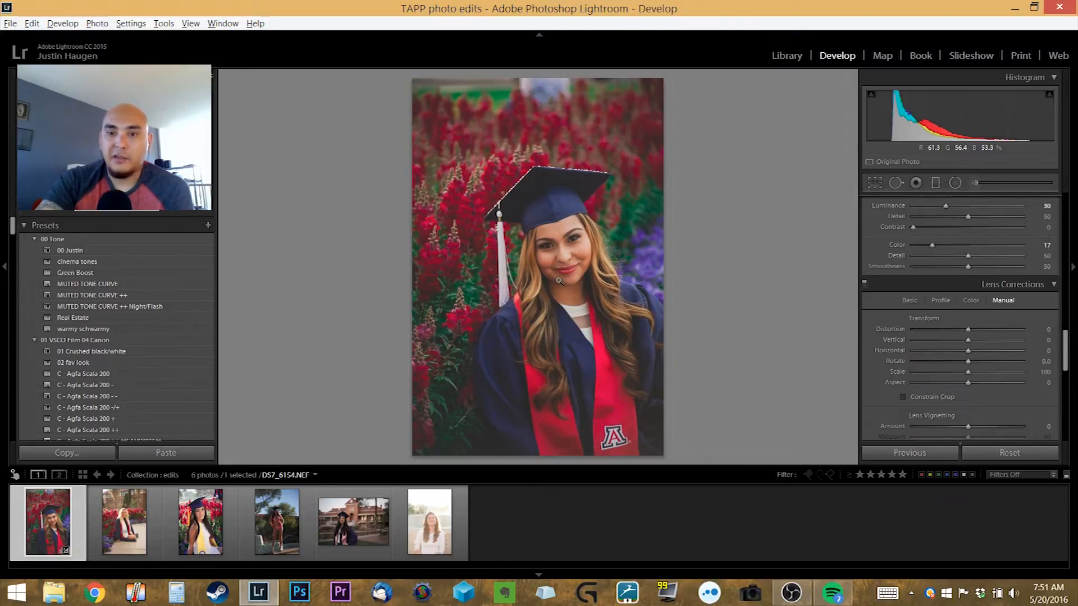
Inspect the face up close for the effect of the sharpening and noise reduction
click(546, 219)
drag(578, 387, 532, 103)
drag(539, 220, 557, 283)
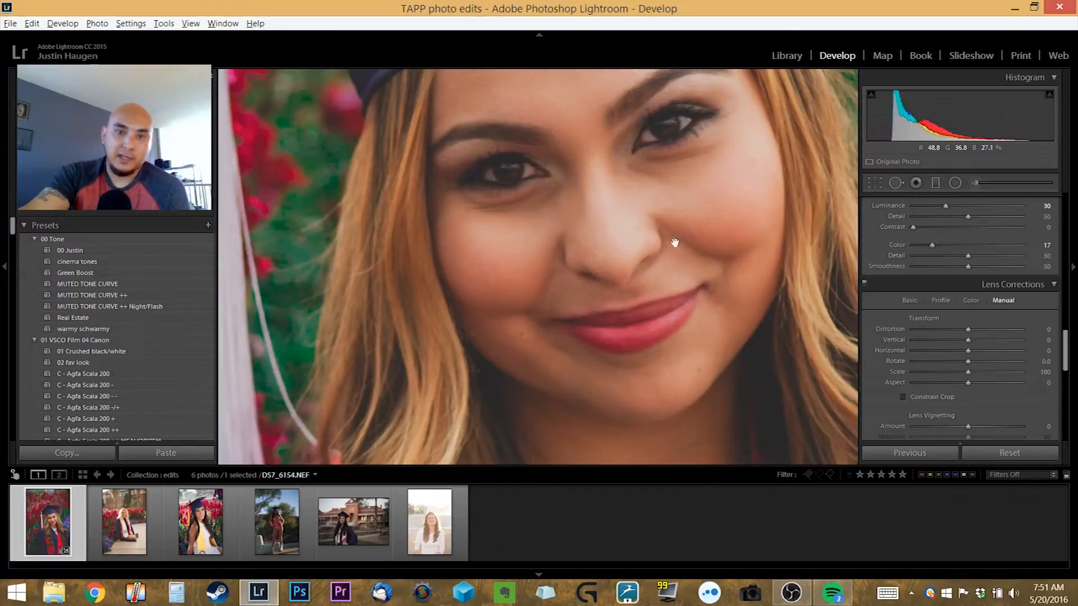
click(661, 264)
click(512, 204)
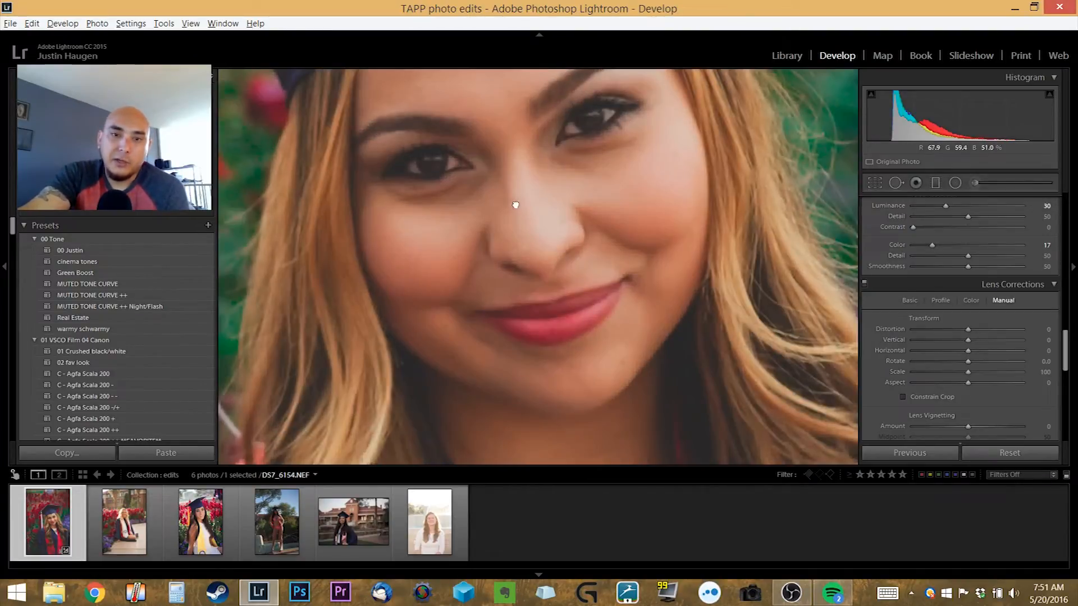
drag(512, 204, 536, 241)
scroll(977, 280, up, 10)
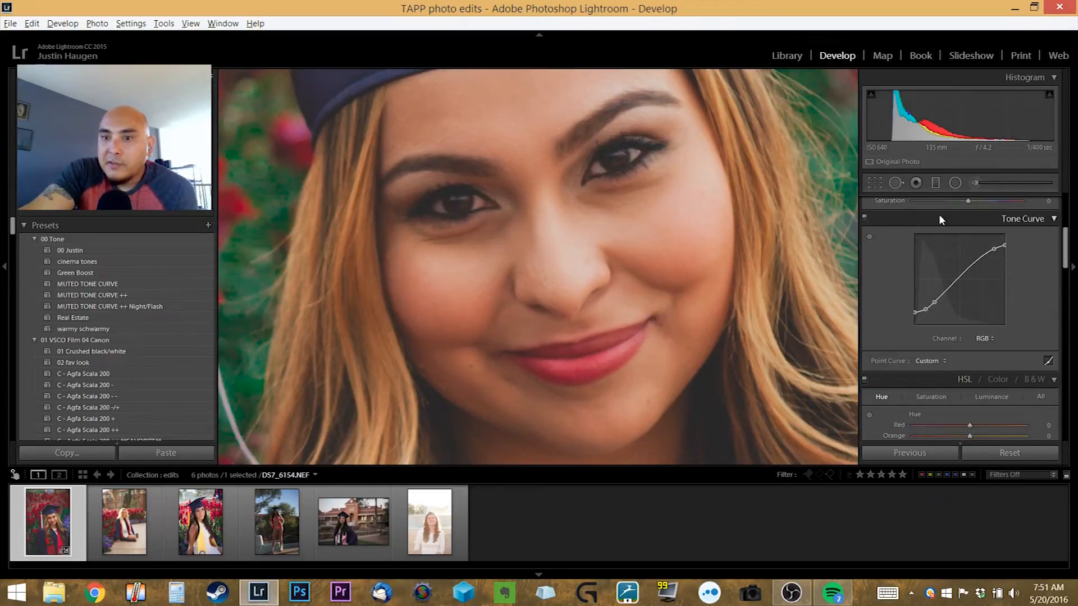
Inspect the hair, gown, red stole and purple flowers up close, then return to the whole portrait
drag(652, 380, 624, 161)
drag(595, 357, 659, 219)
drag(291, 365, 462, 296)
drag(444, 374, 463, 101)
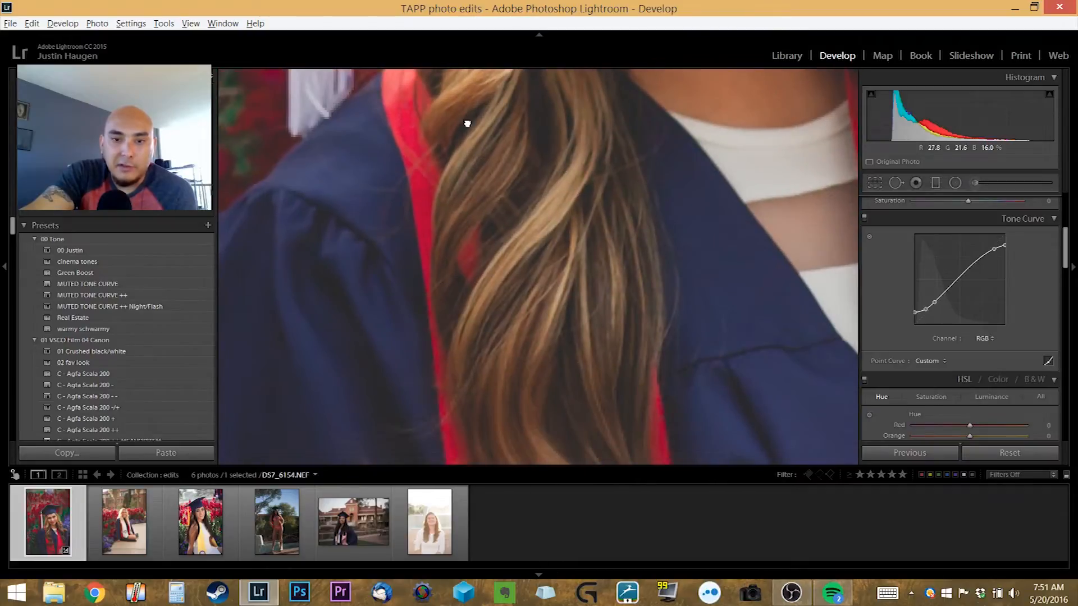
drag(496, 286, 540, 112)
drag(593, 307, 577, 169)
drag(782, 269, 527, 47)
drag(808, 175, 498, 217)
drag(584, 101, 513, 397)
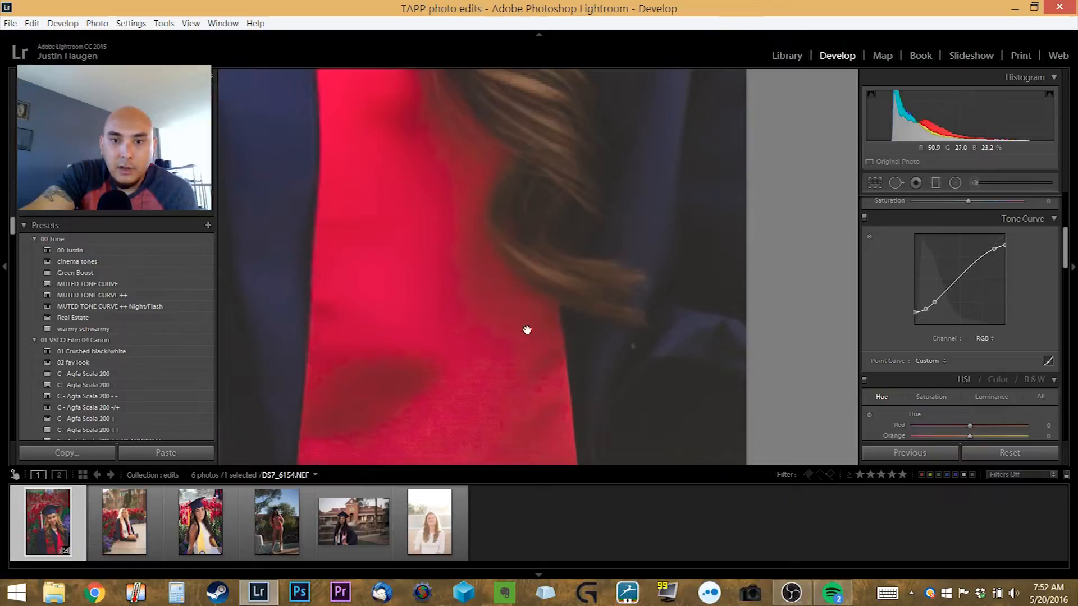
drag(560, 96, 612, 281)
drag(530, 101, 493, 313)
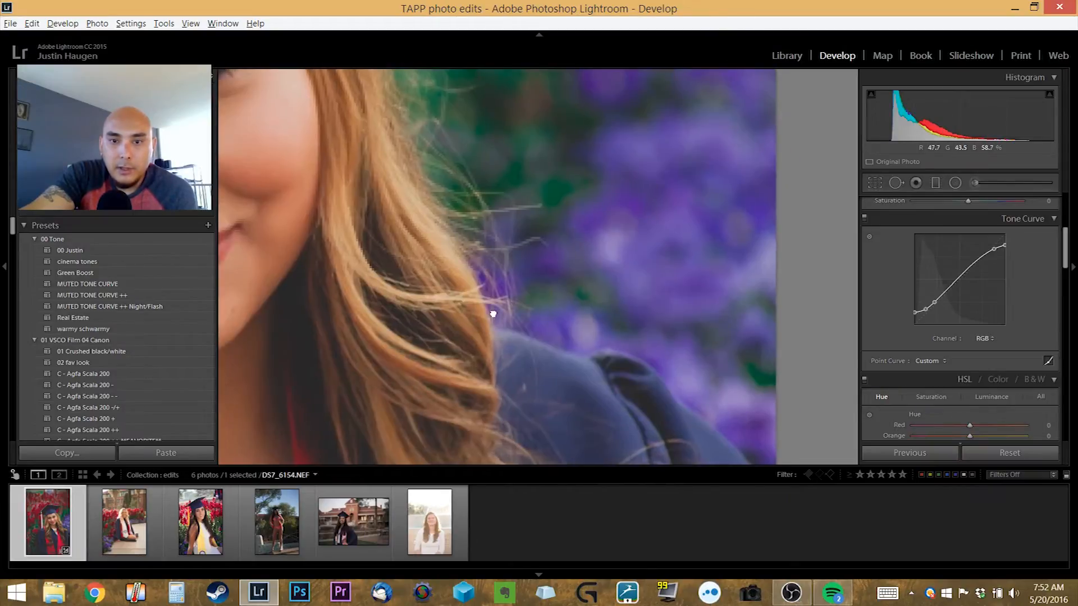
drag(253, 211, 570, 240)
click(570, 241)
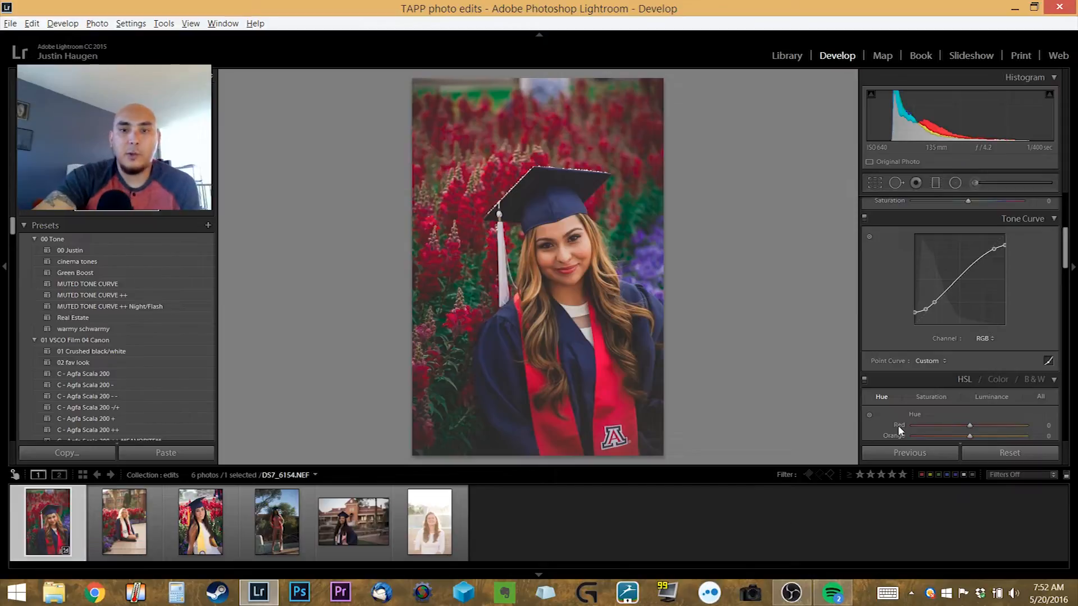
Try darkening the portrait's corners with a negative Lens Vignetting amount in the manual lens corrections
scroll(951, 337, down, 5)
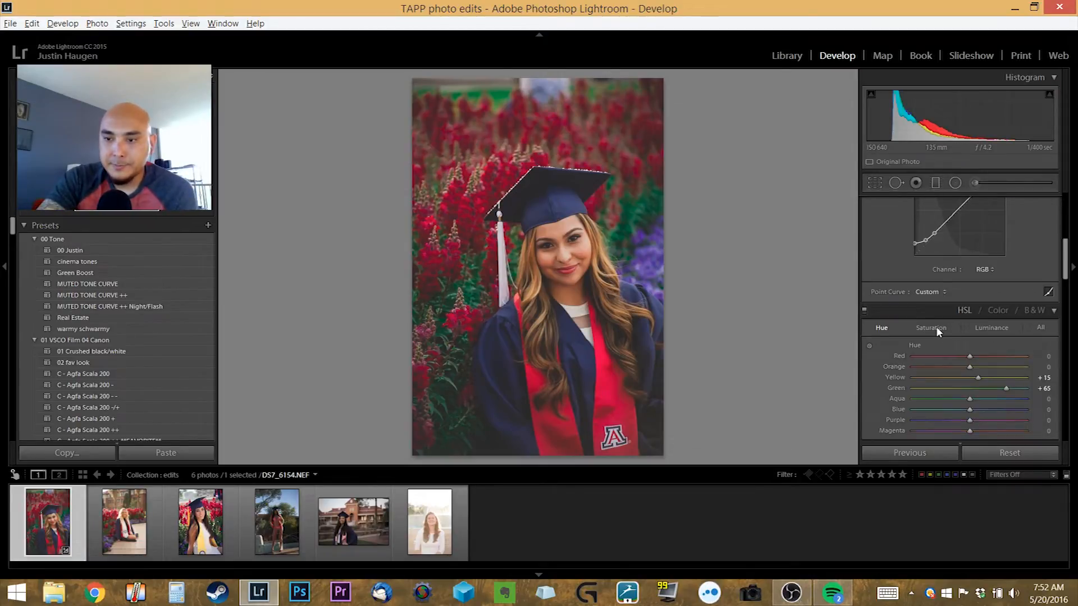
scroll(937, 325, down, 8)
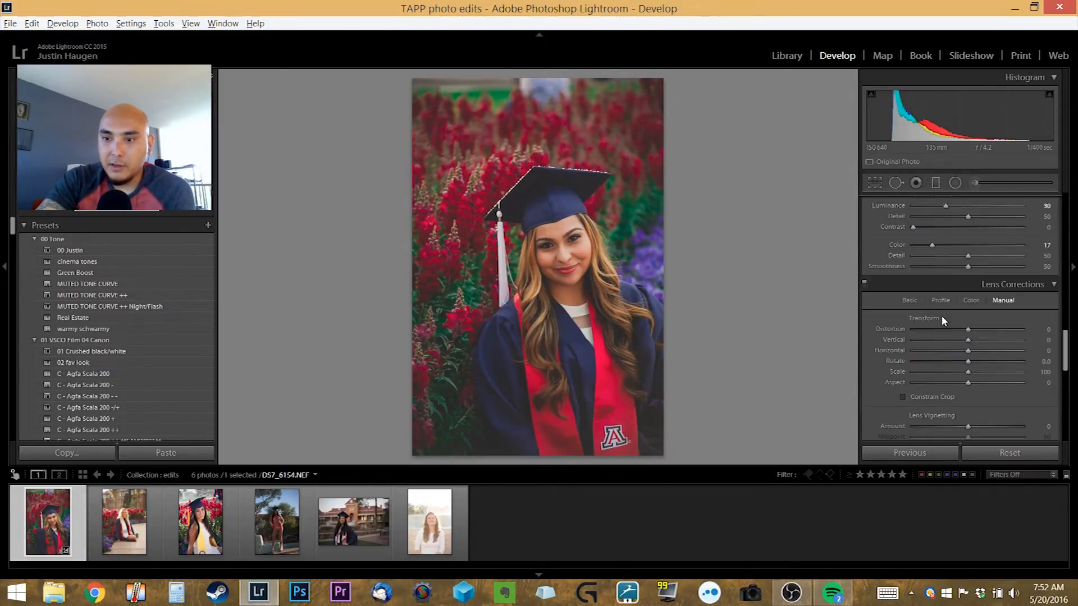
scroll(992, 351, down, 2)
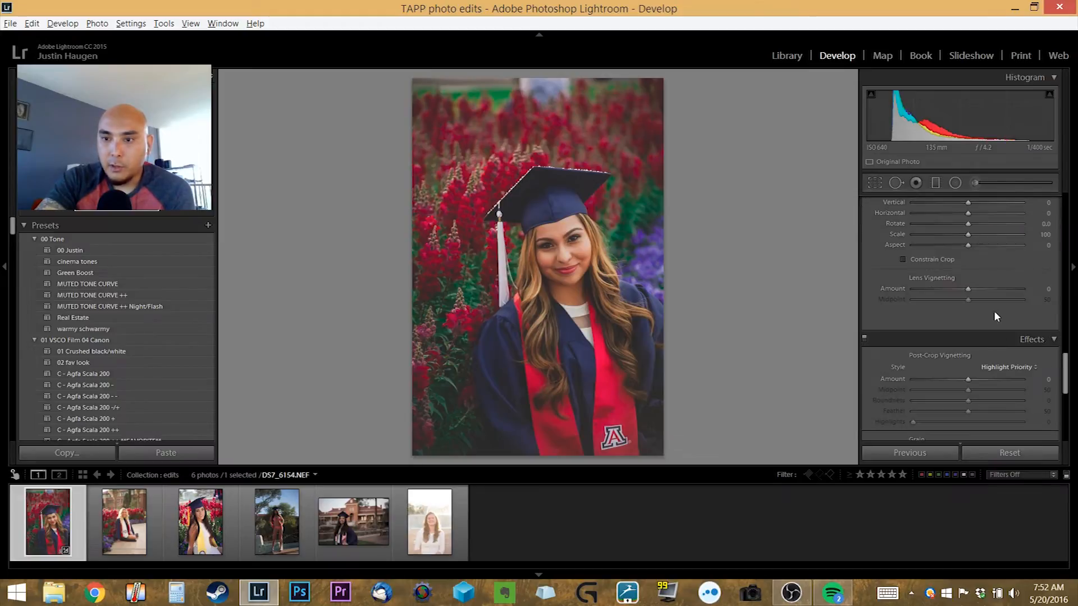
scroll(993, 311, up, 1)
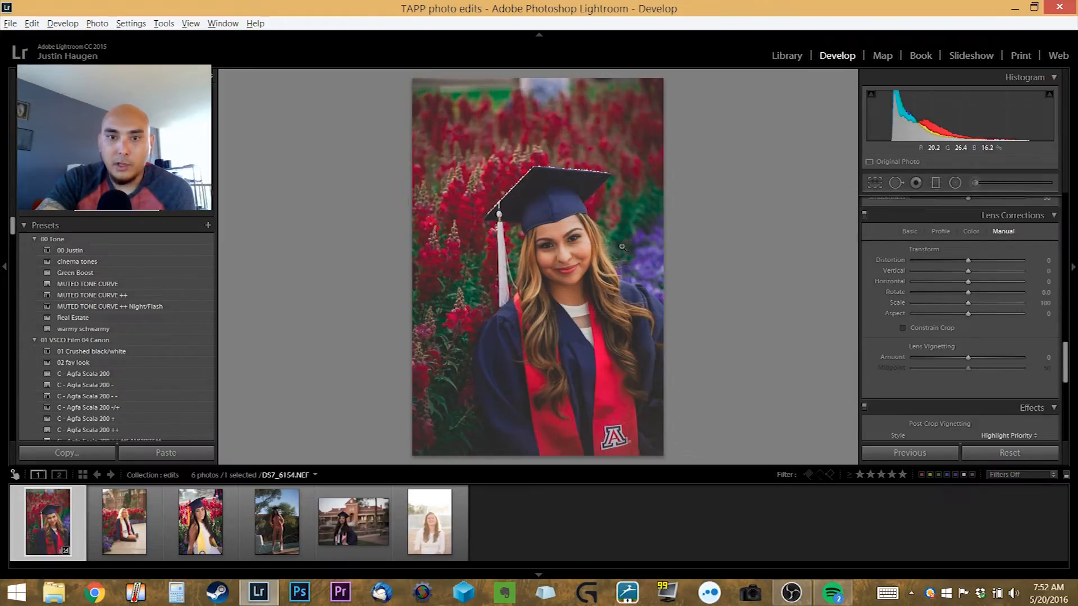
drag(968, 357, 903, 356)
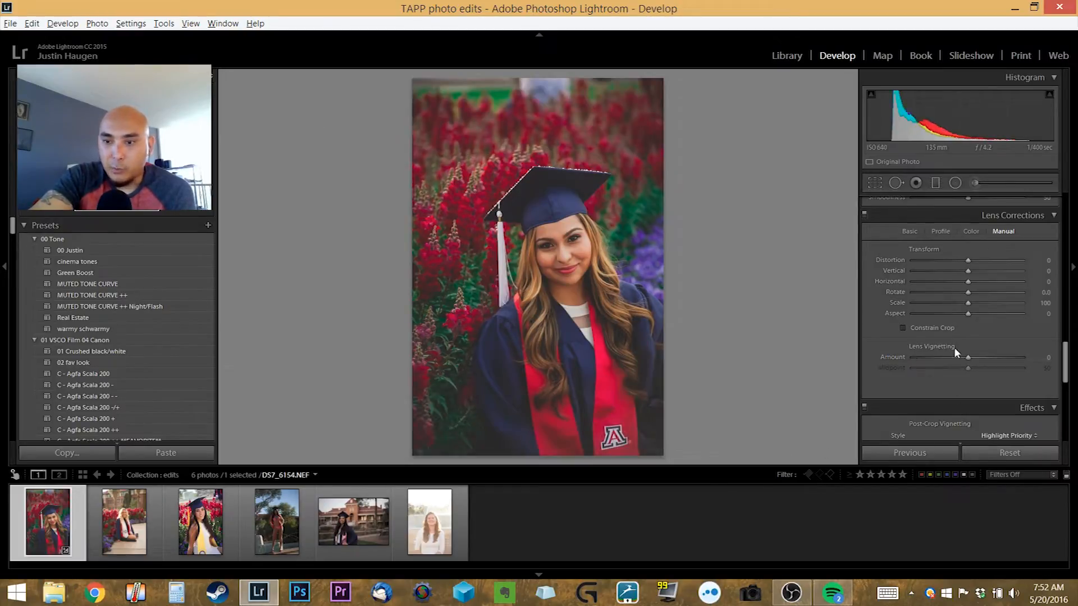
Darken the portrait's edges with a negative Post-Crop Vignetting amount in the Highlight Priority style
scroll(954, 349, down, 4)
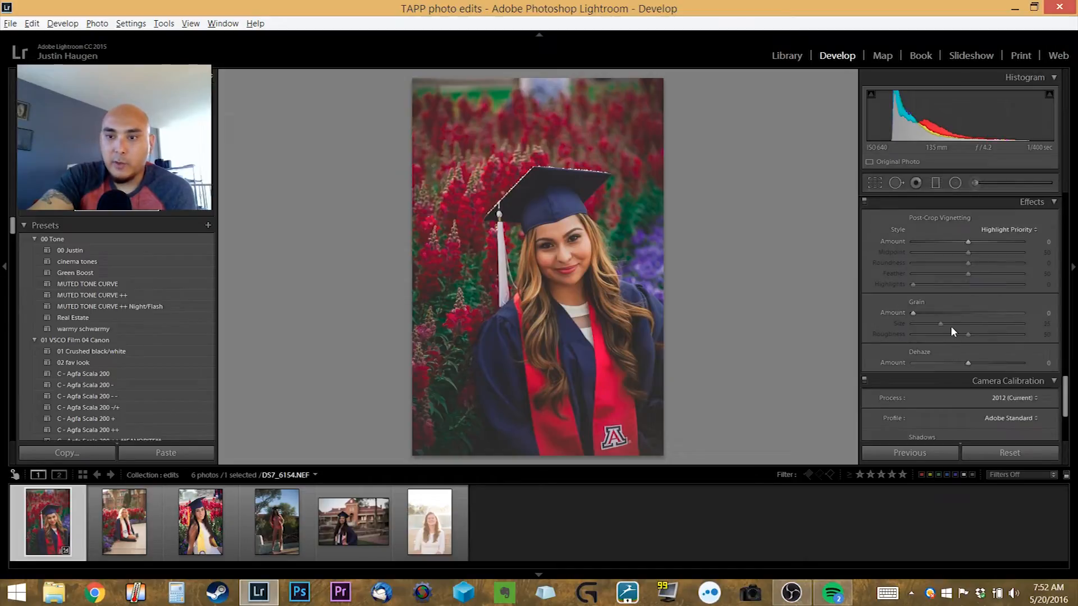
drag(962, 244, 946, 241)
Crop the portrait tighter around the graduate from its upper-left corner, keeping the original aspect ratio
key(r)
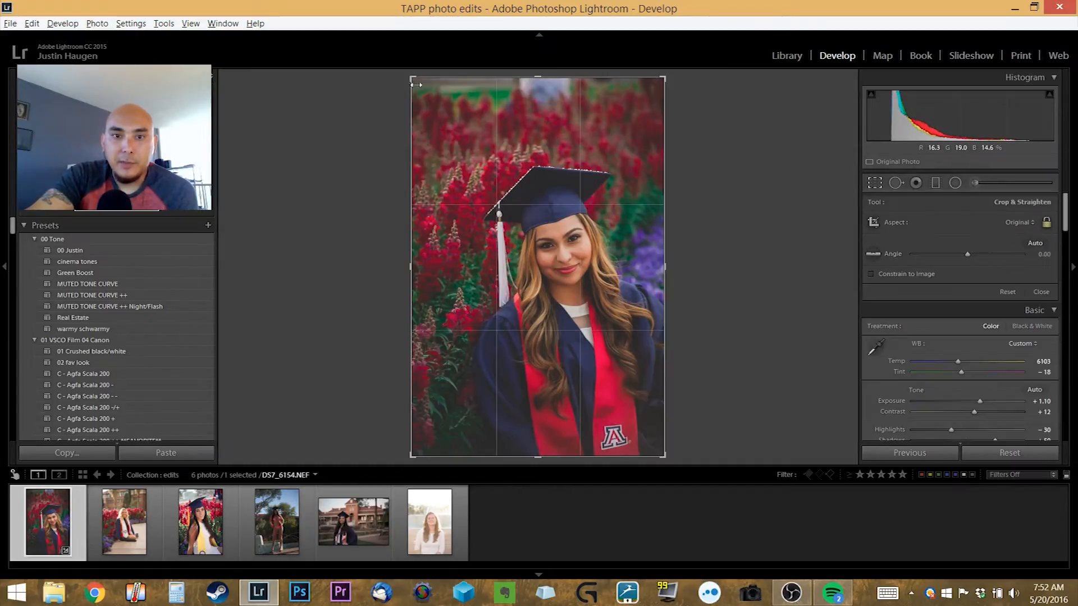
drag(412, 78, 431, 109)
key(Return)
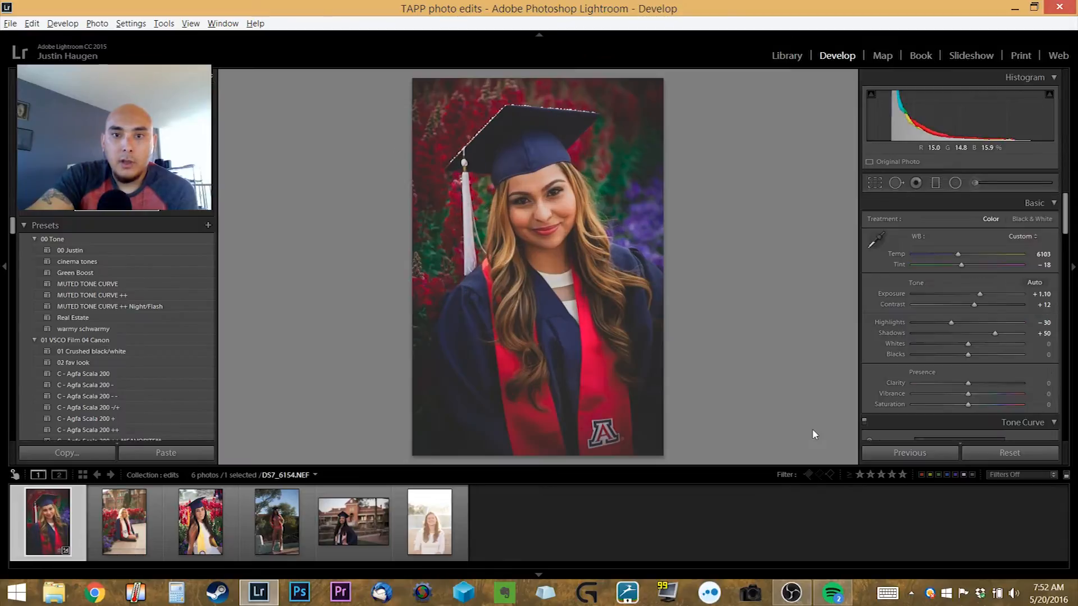
Try adjusting the cropped portrait's Post-Crop Vignetting amount to about -32 in the Effects settings
scroll(922, 248, down, 15)
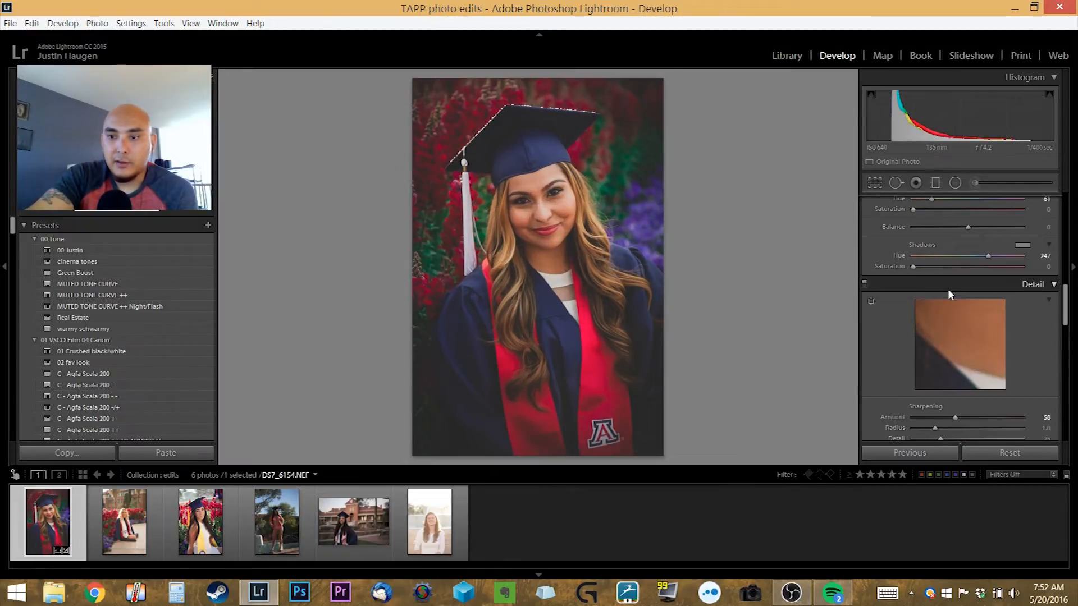
scroll(947, 292, down, 3)
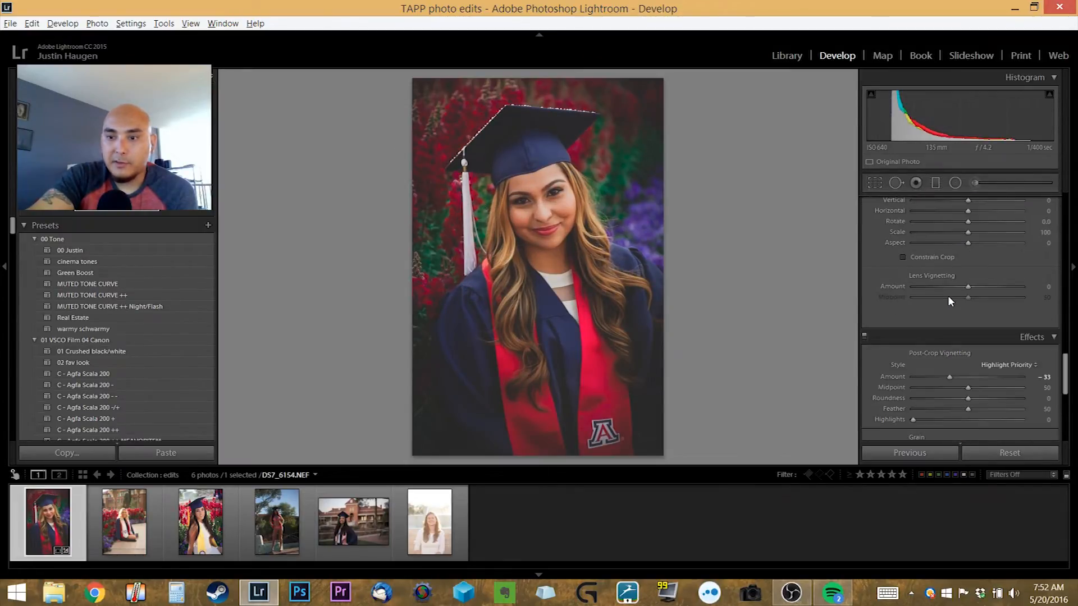
drag(956, 377, 948, 376)
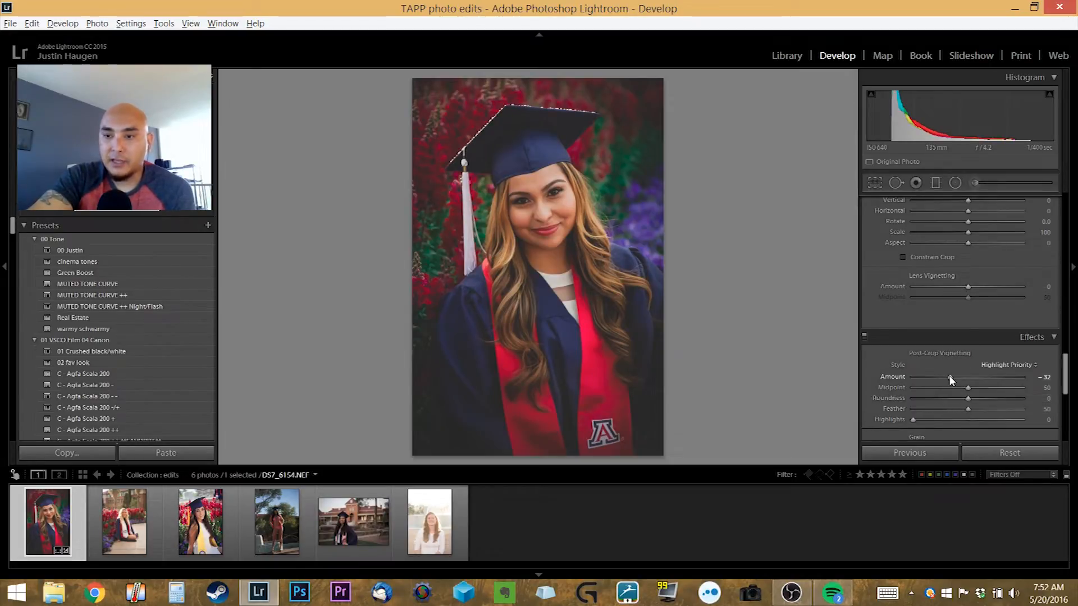
Reset the portrait's crop to the full original frame and close the crop tool
key(r)
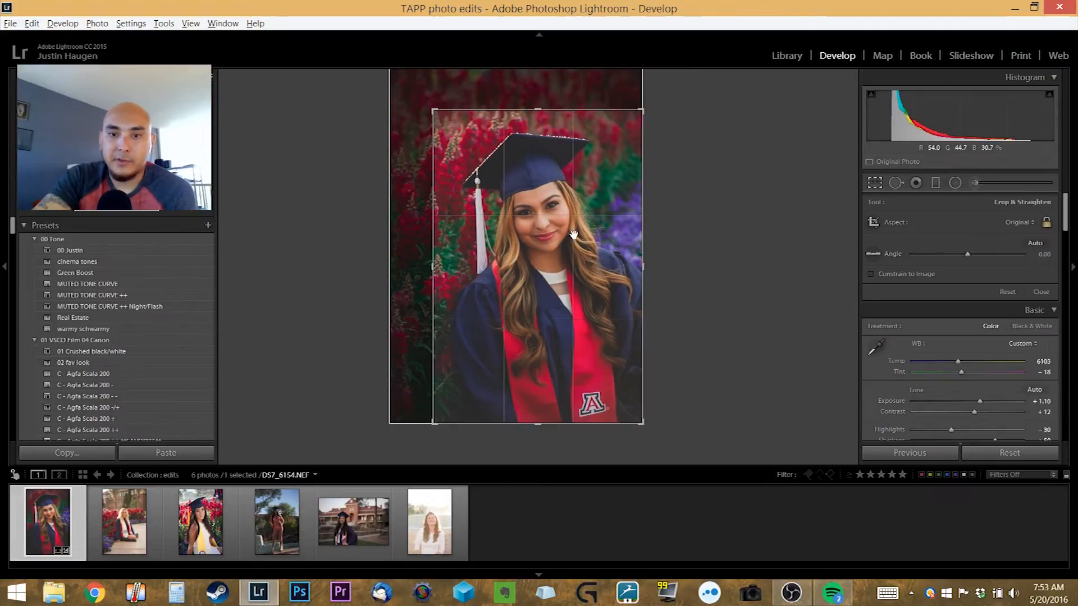
click(1006, 292)
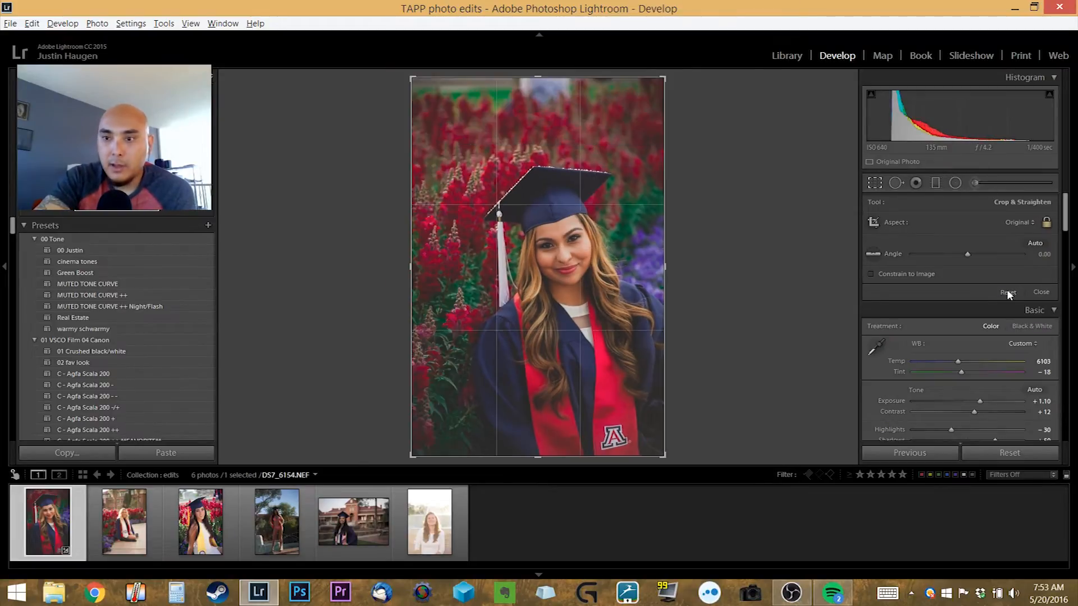
key(r)
Set the uncropped portrait's Post-Crop Vignetting amount to -16
scroll(980, 395, down, 10)
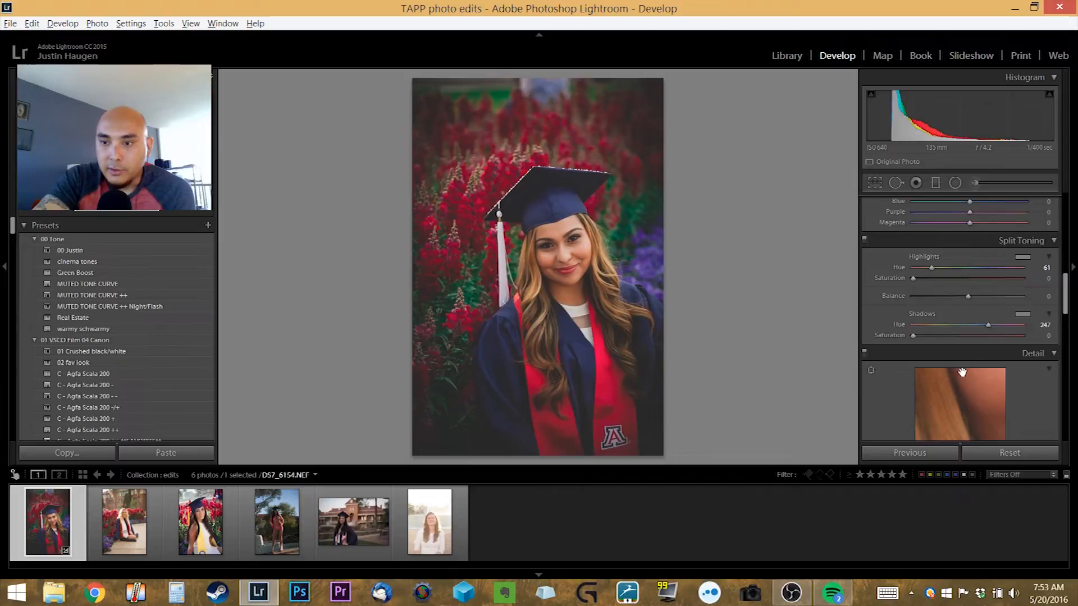
drag(949, 242, 958, 240)
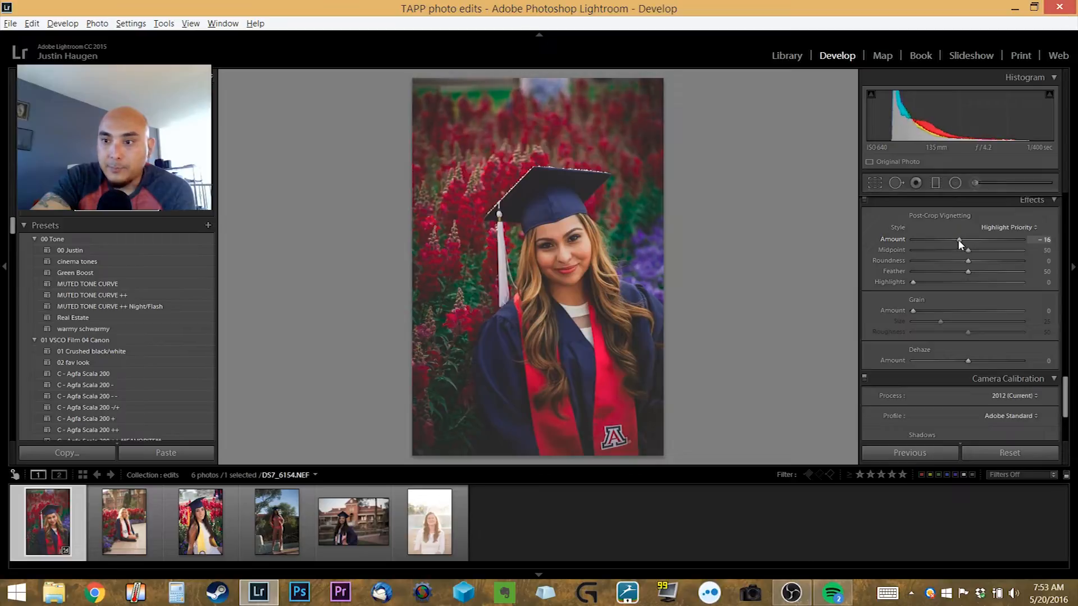
drag(958, 239, 958, 240)
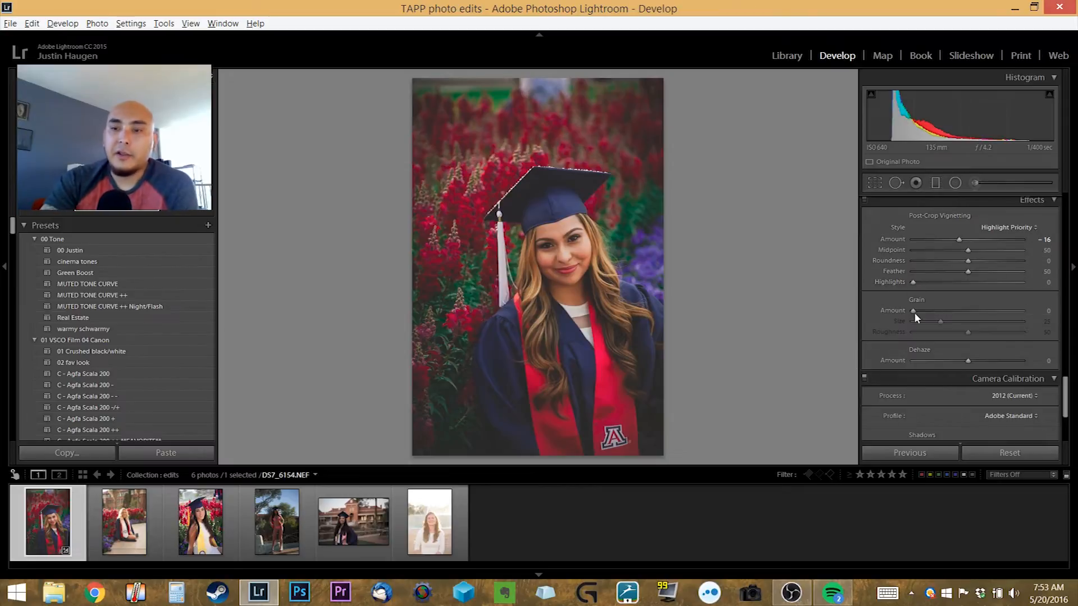
Try the Grain amount with the face magnified, leave it at 0, and inspect the skin and hair before returning to the whole portrait
click(543, 257)
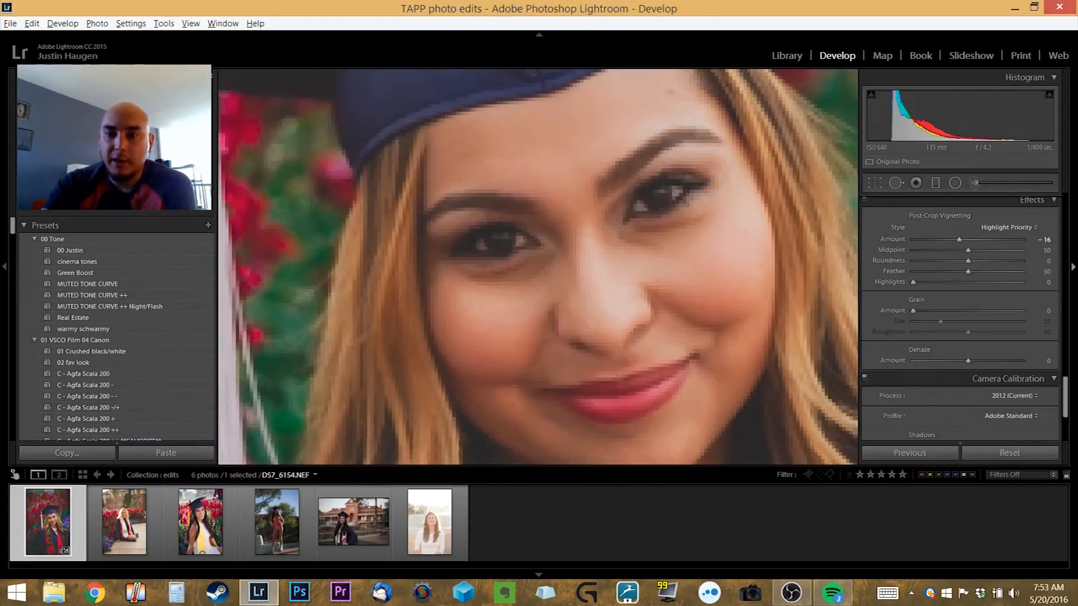
drag(918, 310, 855, 308)
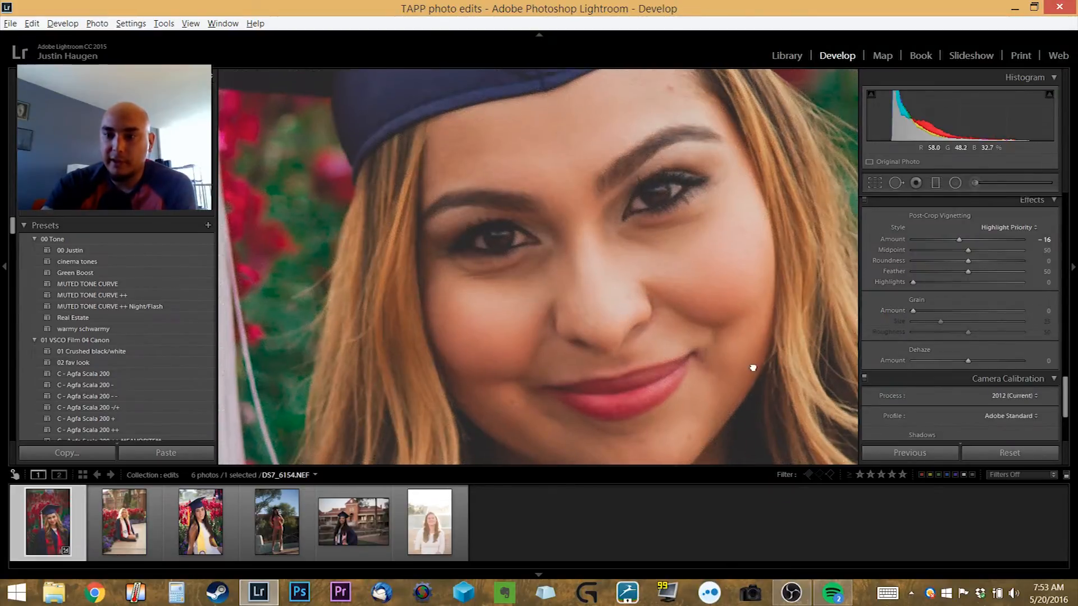
drag(752, 365, 693, 279)
drag(621, 198, 621, 211)
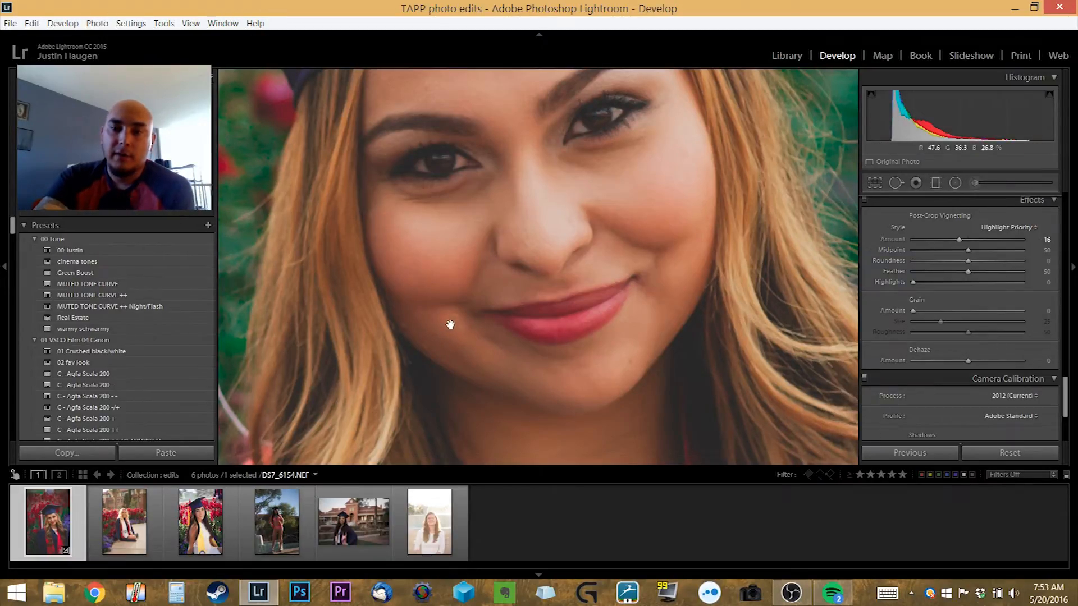
click(680, 342)
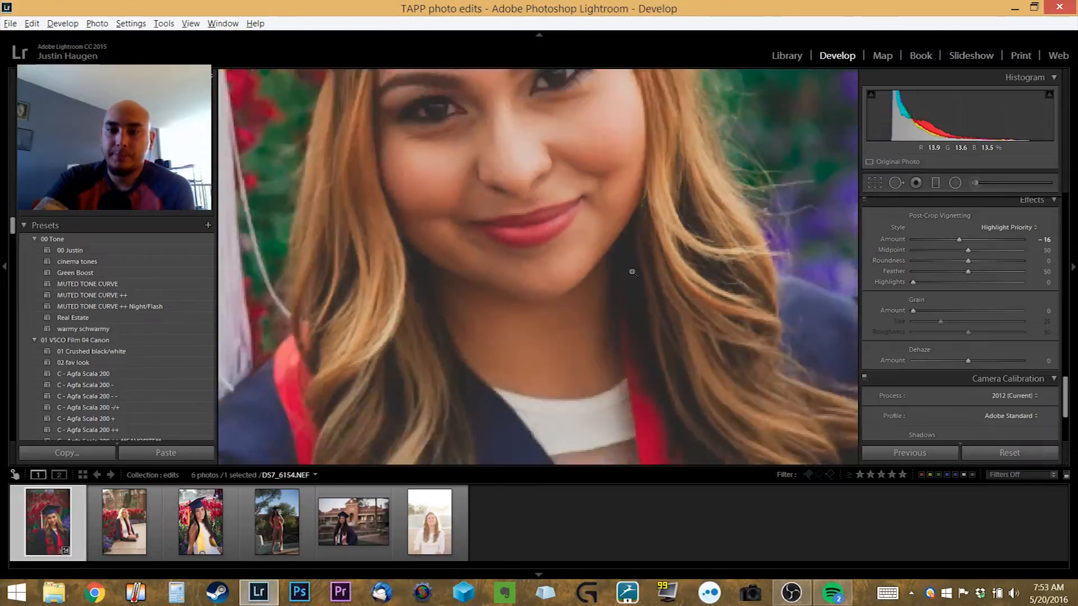
Try stronger Blue Primary saturation in Camera Calibration, up to +100 and down to +47, and reset it to 0
scroll(953, 298, down, 2)
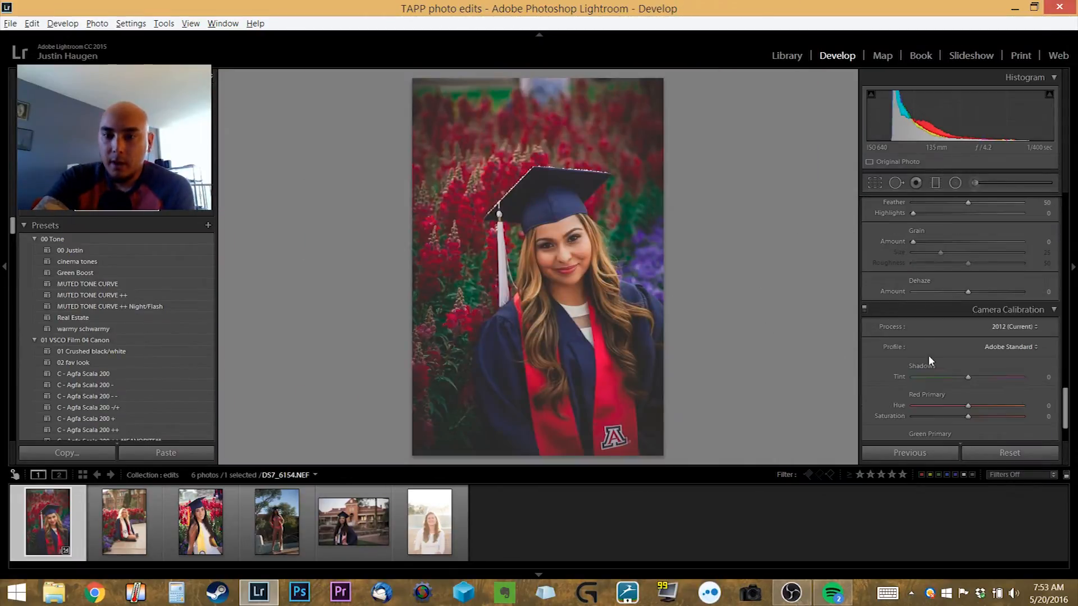
scroll(960, 337, down, 2)
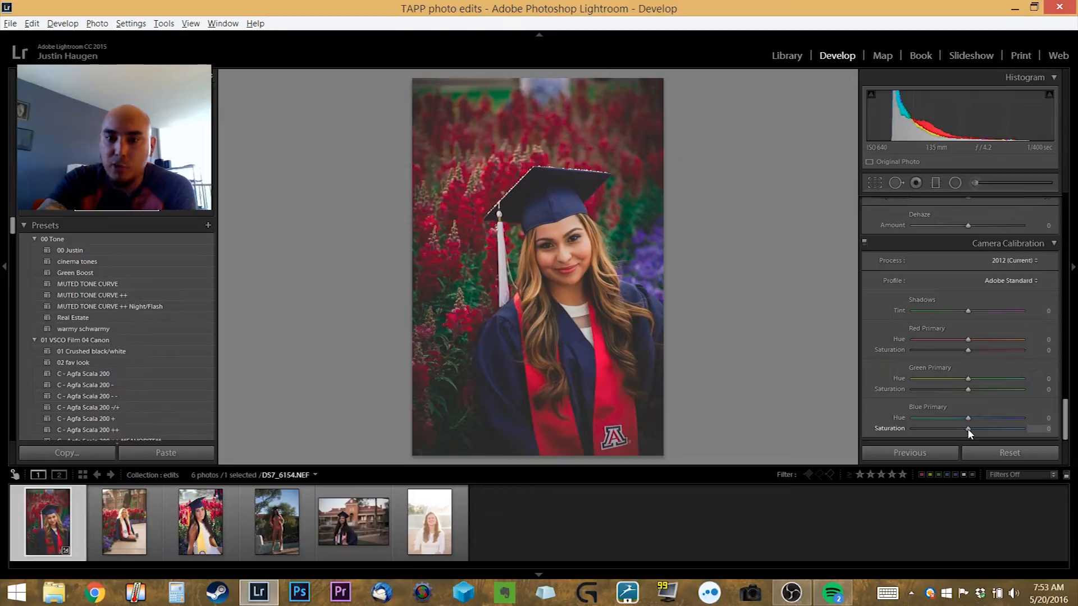
mouse_move(978, 429)
mouse_down()
mouse_move(1005, 425)
mouse_move(968, 424)
mouse_move(994, 431)
mouse_up()
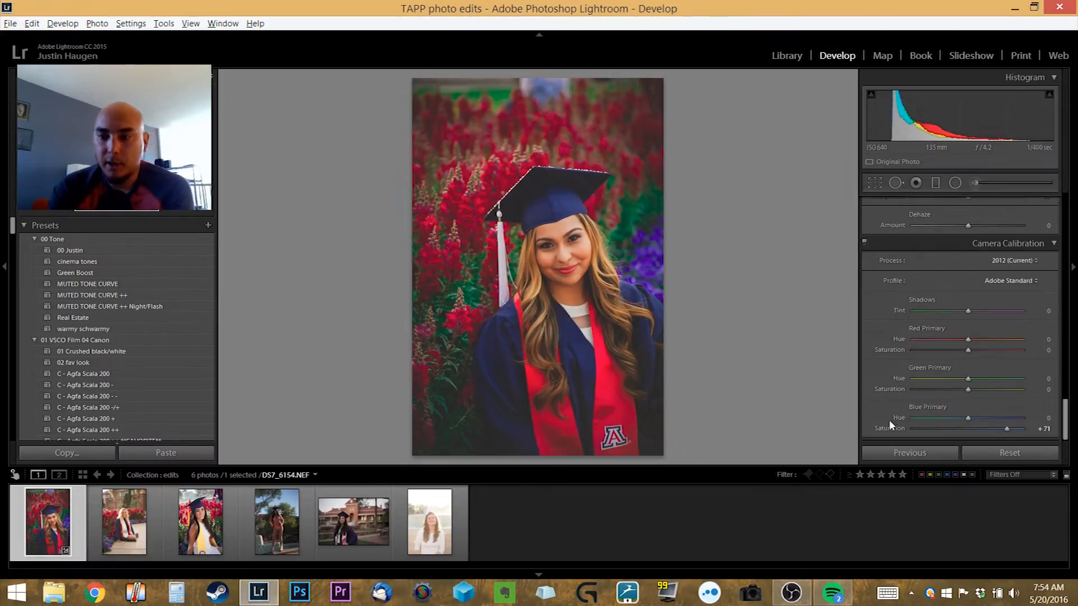
drag(1002, 426, 1032, 429)
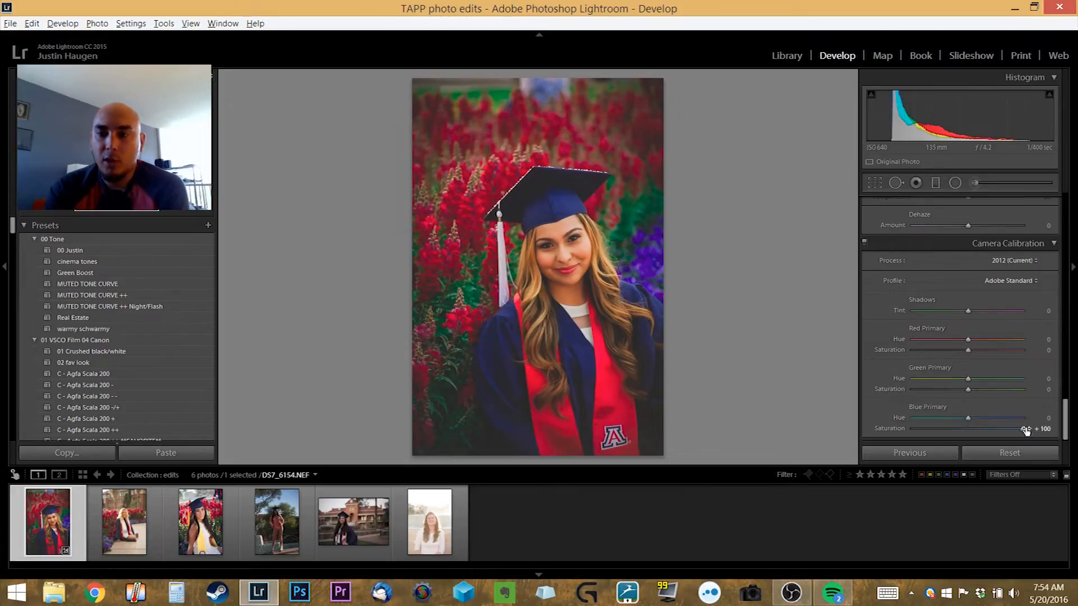
click(995, 429)
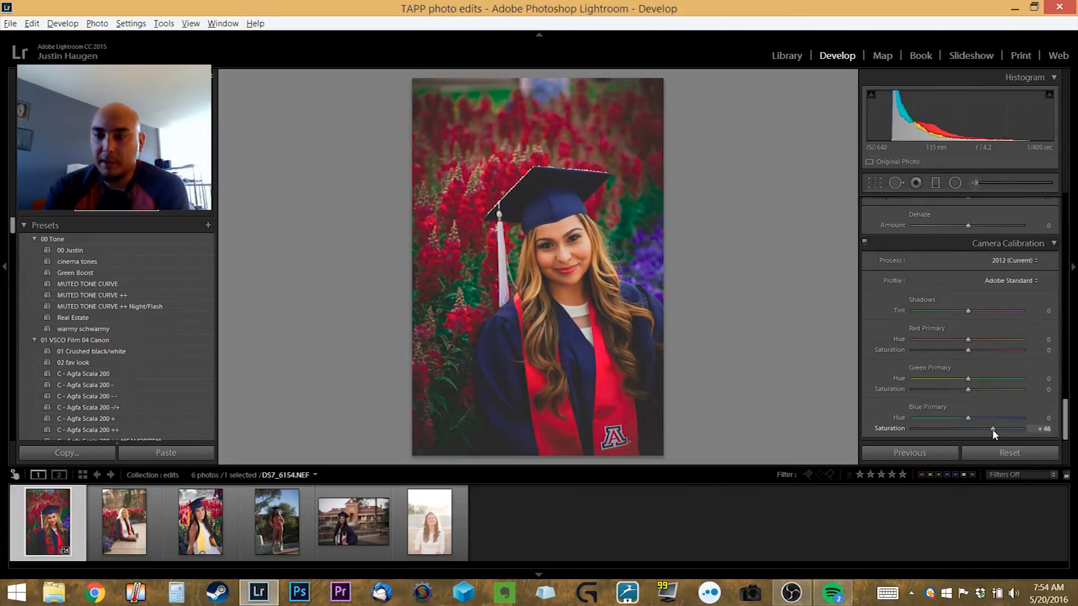
drag(992, 429, 993, 429)
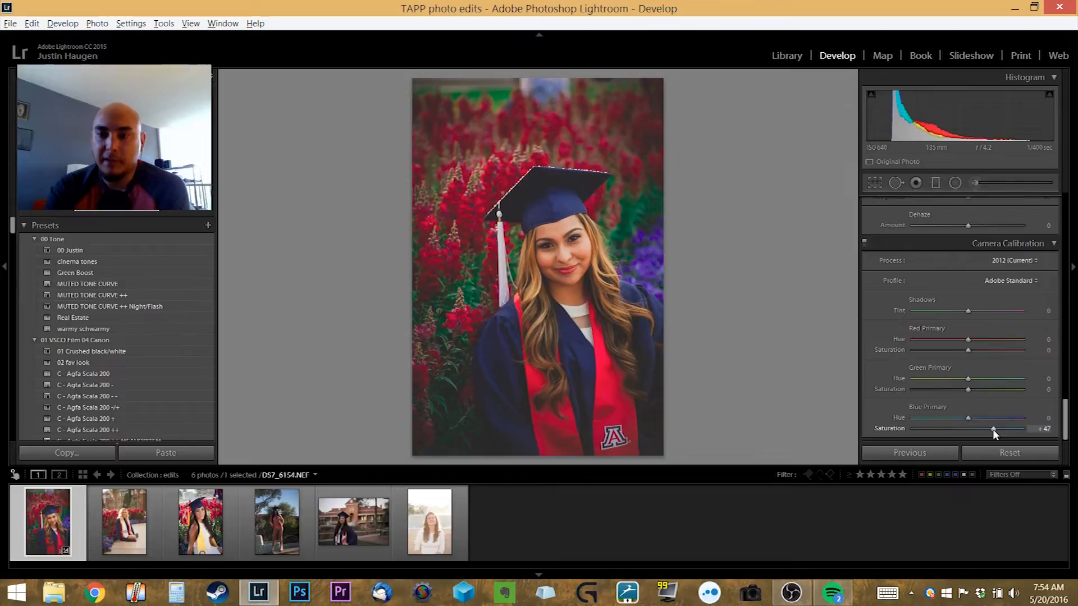
double_click(897, 429)
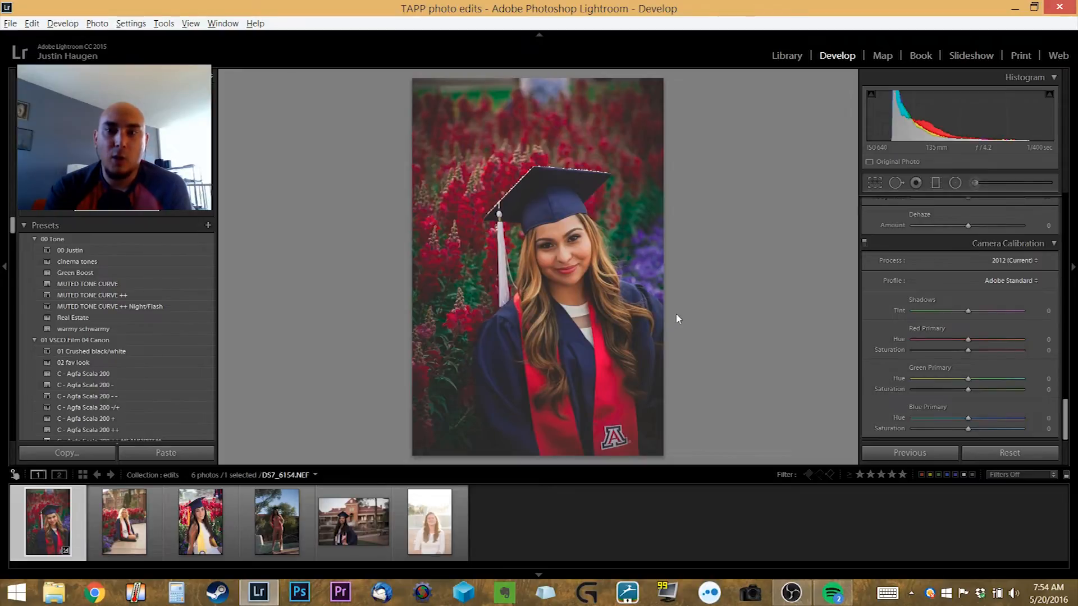
Set the Blue Primary saturation to +23 and compare the edited portrait with its before version
drag(968, 428, 985, 430)
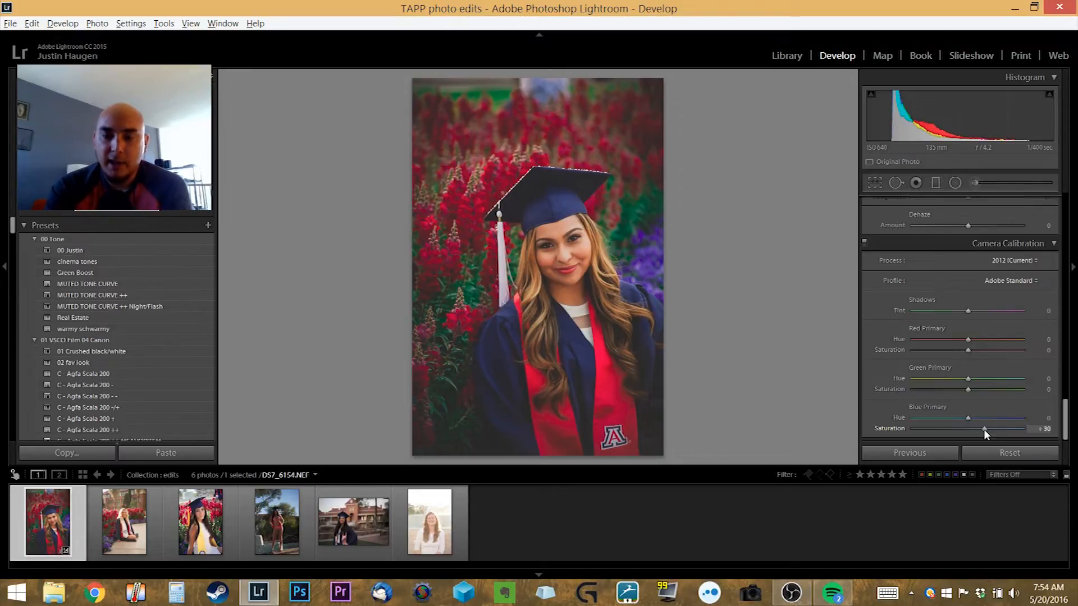
mouse_move(983, 429)
mouse_down()
mouse_move(995, 433)
mouse_move(971, 431)
mouse_move(980, 430)
mouse_up()
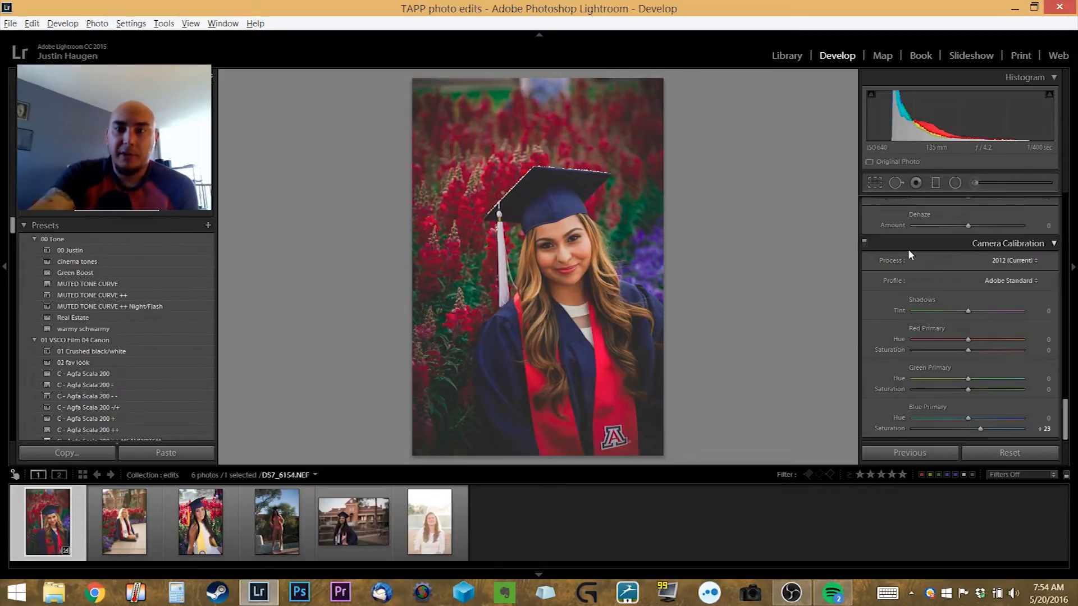
key(backslash)
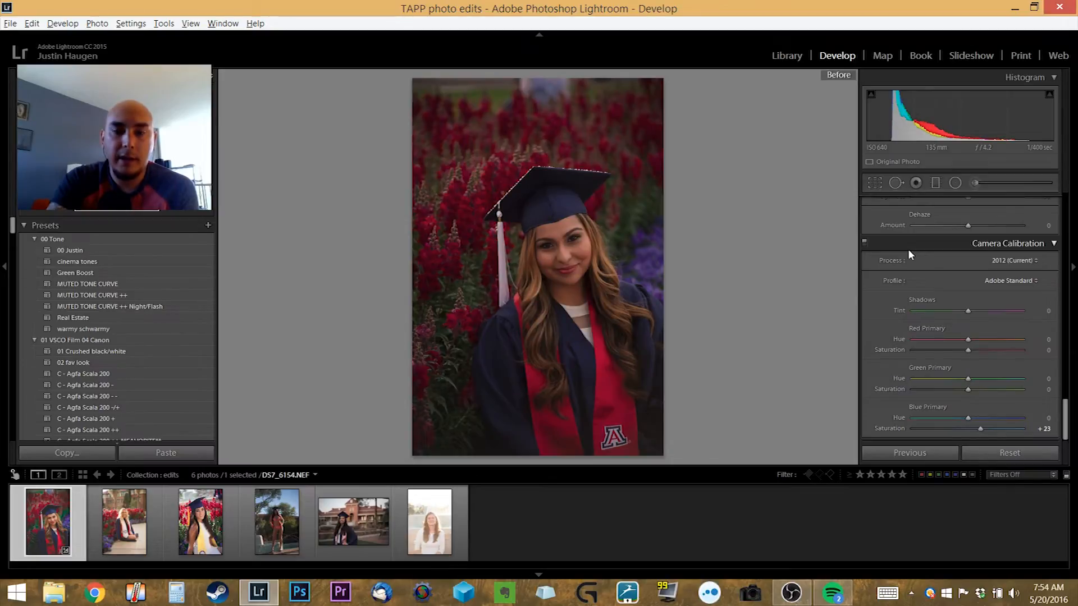
key(backslash)
Warm and brighten the portrait with Temp 6410, Exposure +1.56 and Highlights -33
scroll(944, 342, up, 10)
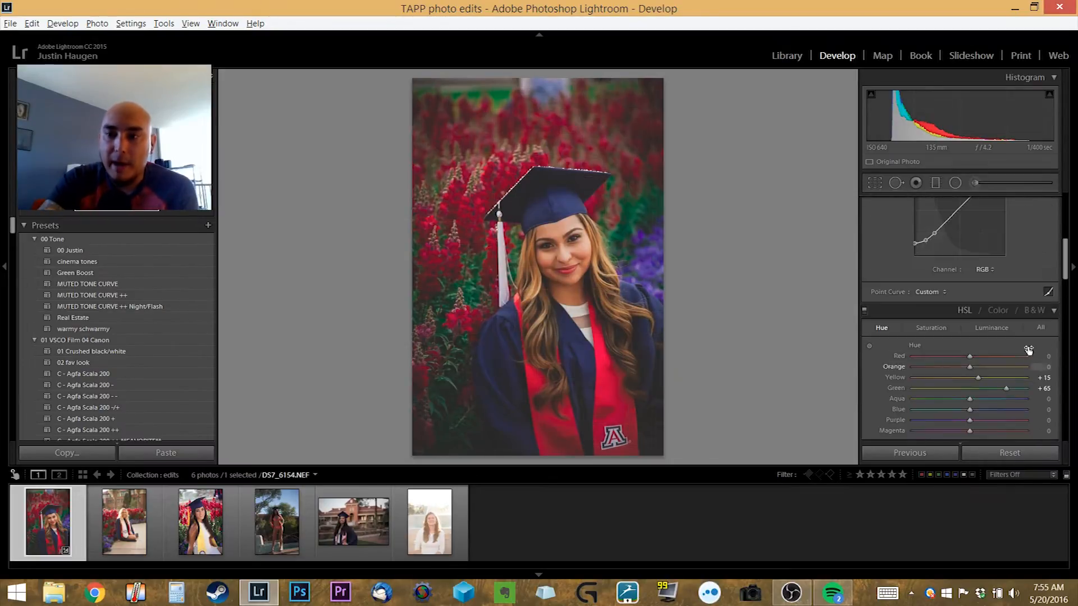
scroll(1028, 351, up, 5)
drag(959, 254, 963, 254)
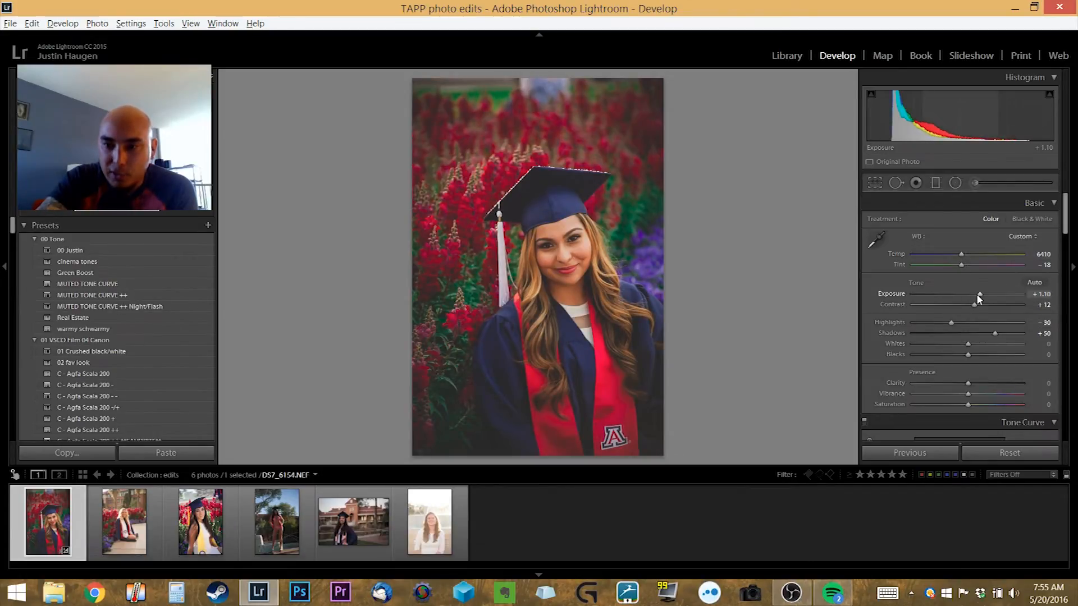
drag(976, 294, 978, 294)
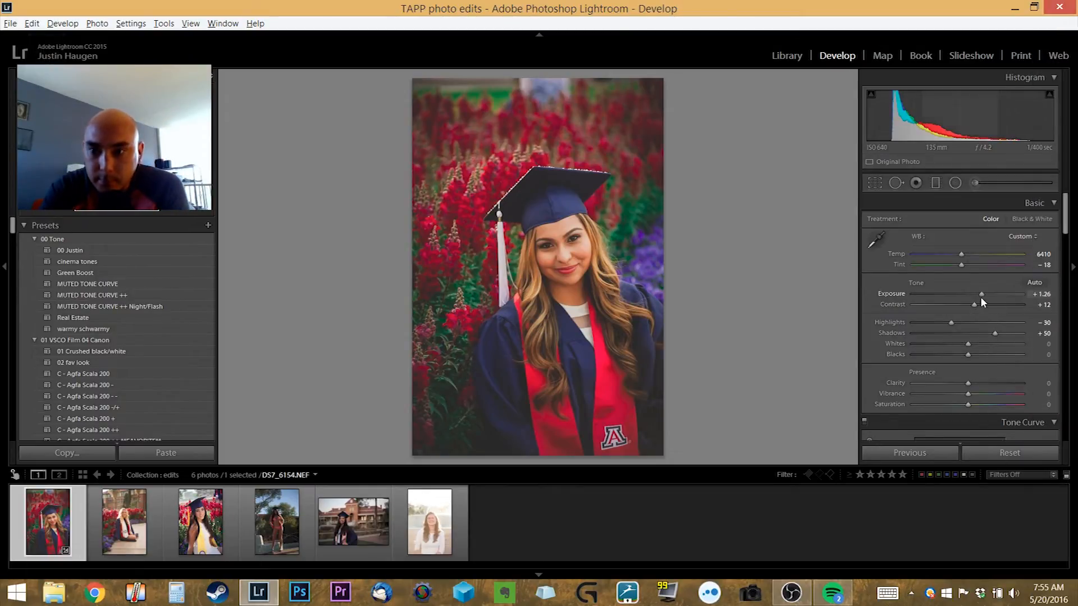
drag(981, 295, 985, 295)
drag(952, 329, 951, 328)
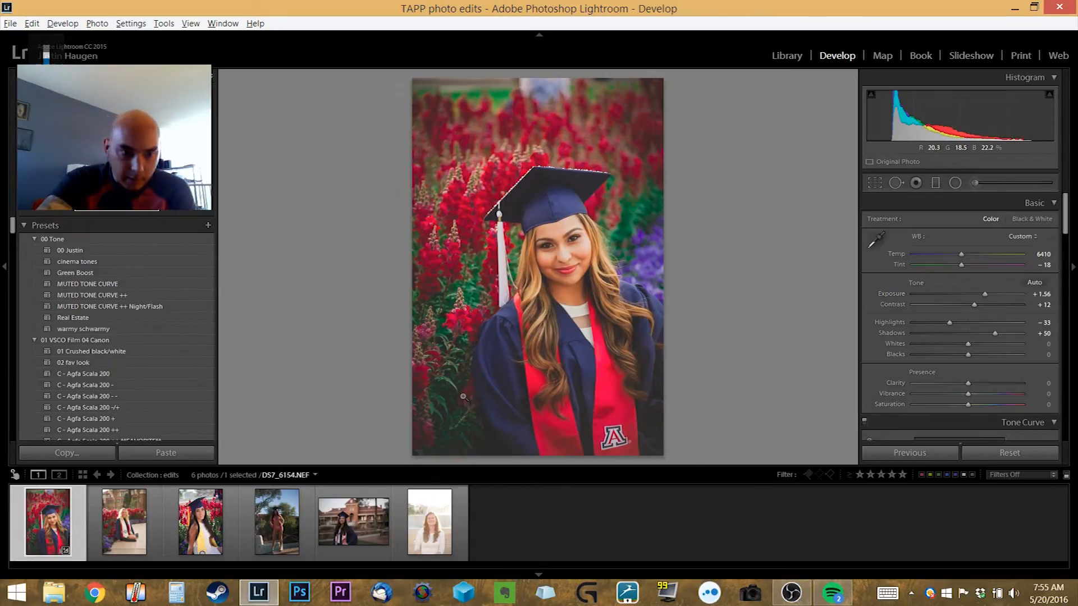
Start a new develop preset in the 00 Tone folder, named with the graduate's first name plus "edit", and move its dialog off the photo
right_click(522, 155)
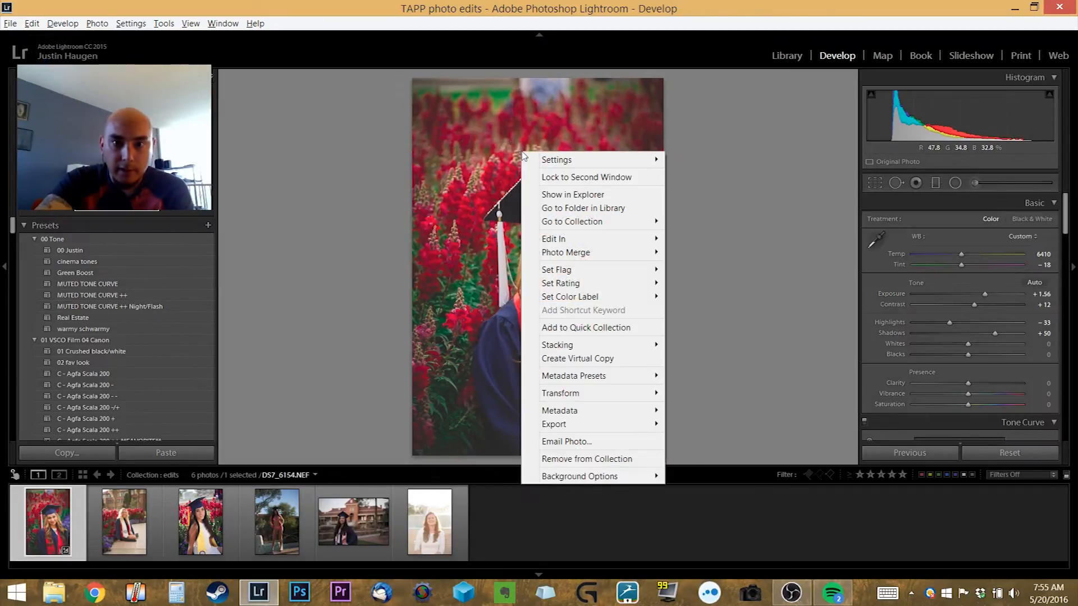
click(229, 256)
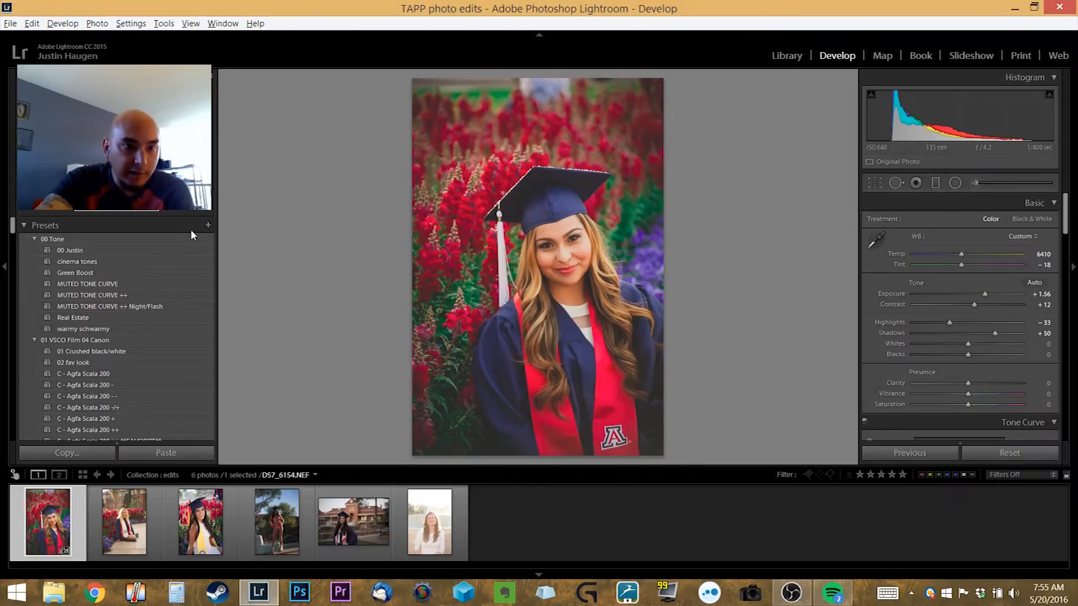
click(208, 226)
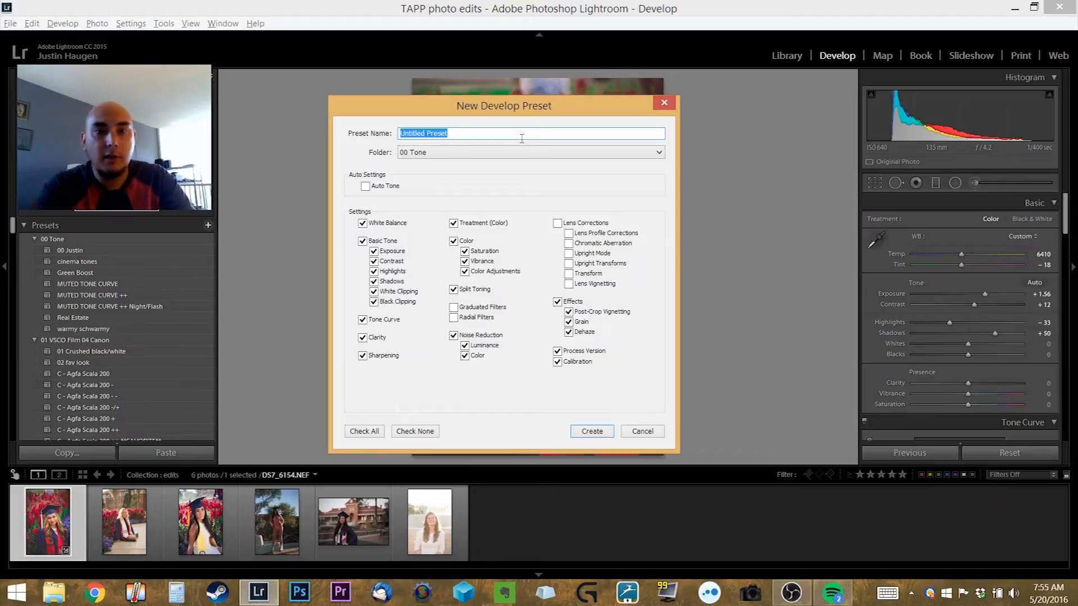
text(mina edit)
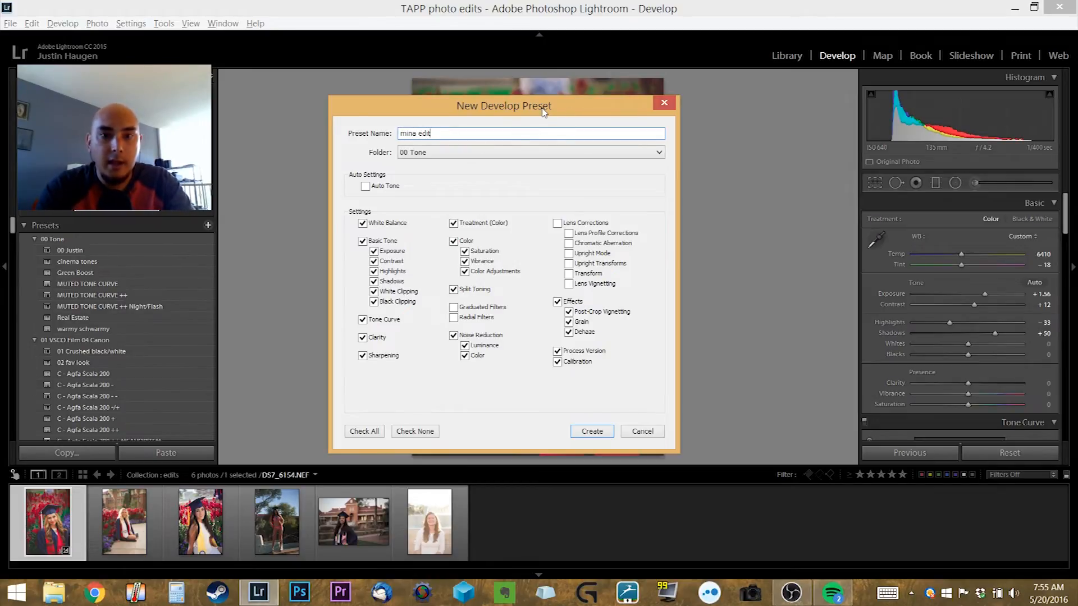
drag(543, 112, 283, 93)
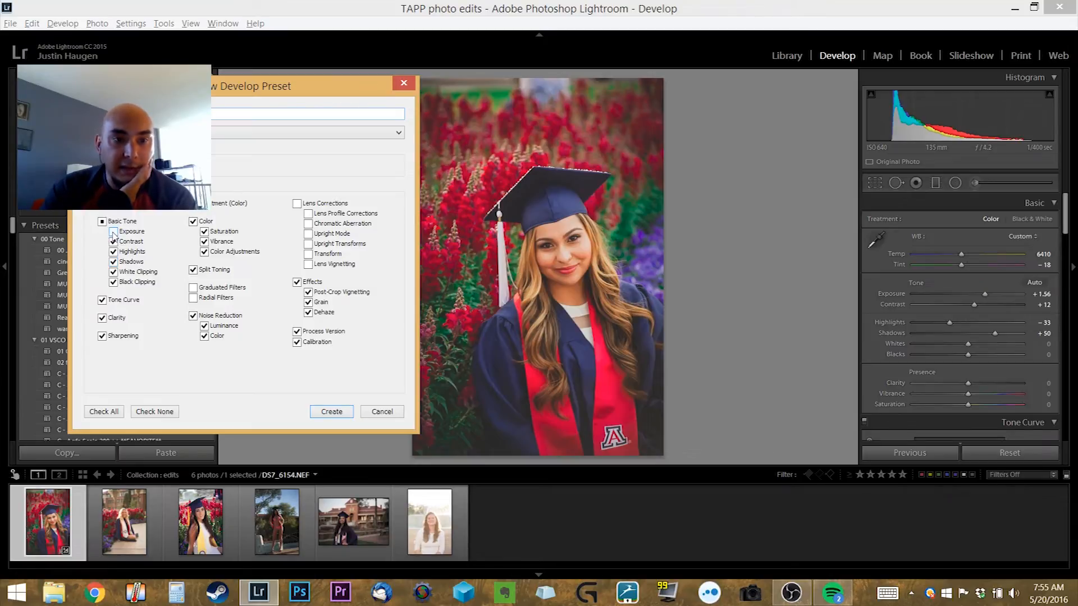
Exclude Exposure, White Clipping, Black Clipping, Clarity, Saturation, Vibrance and Split Toning from the new develop preset
click(113, 242)
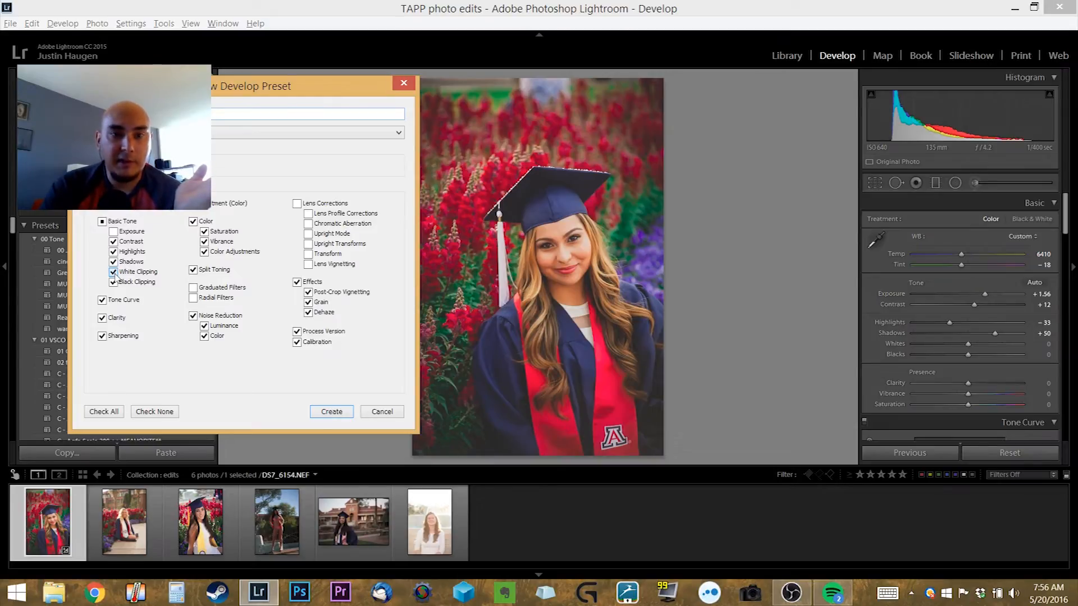
click(114, 271)
click(114, 282)
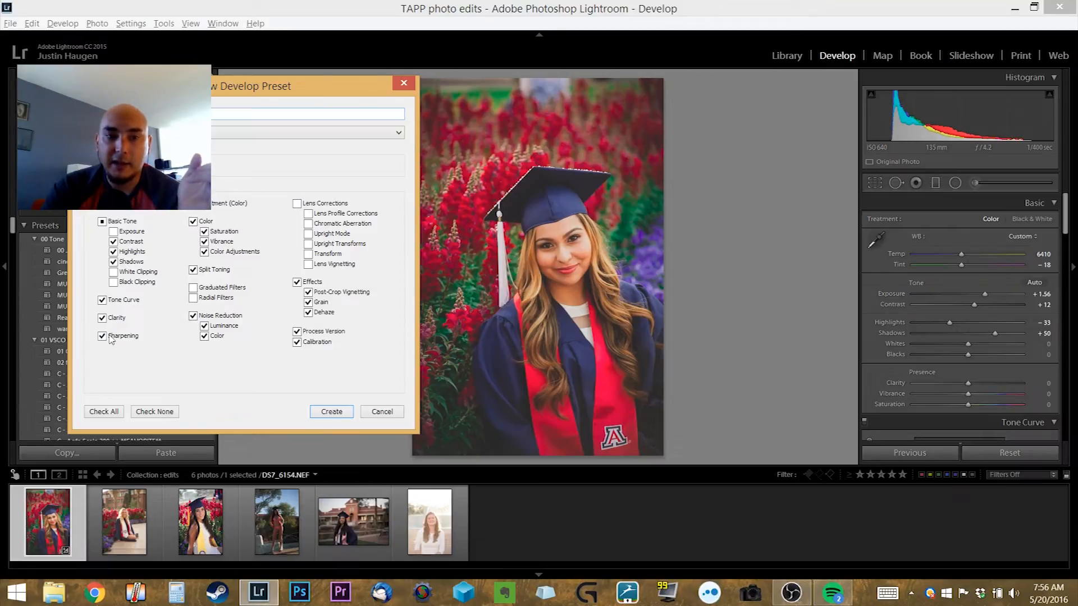
click(103, 318)
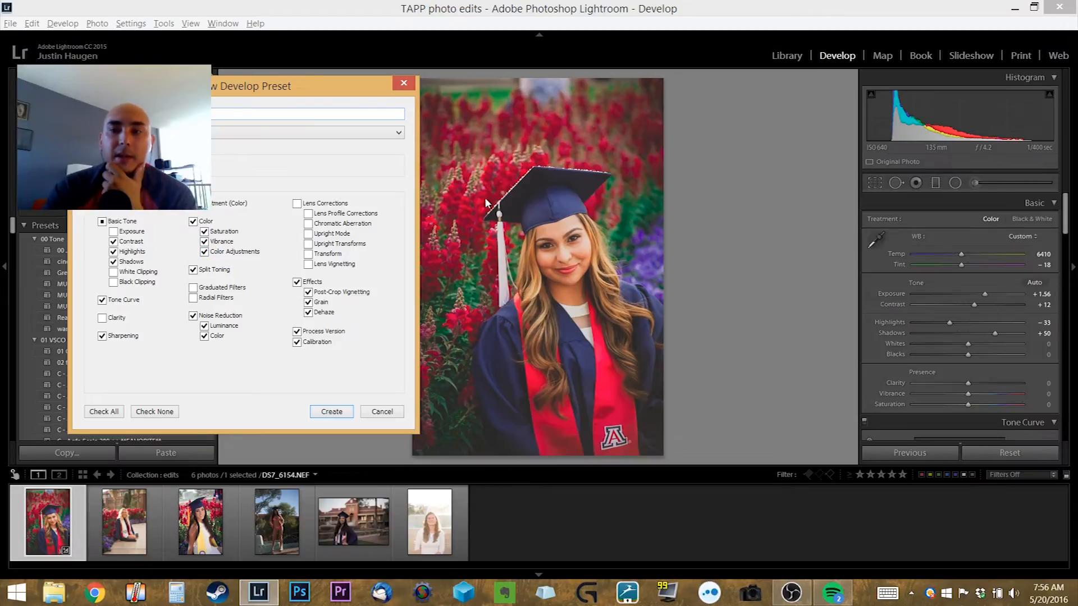
click(204, 232)
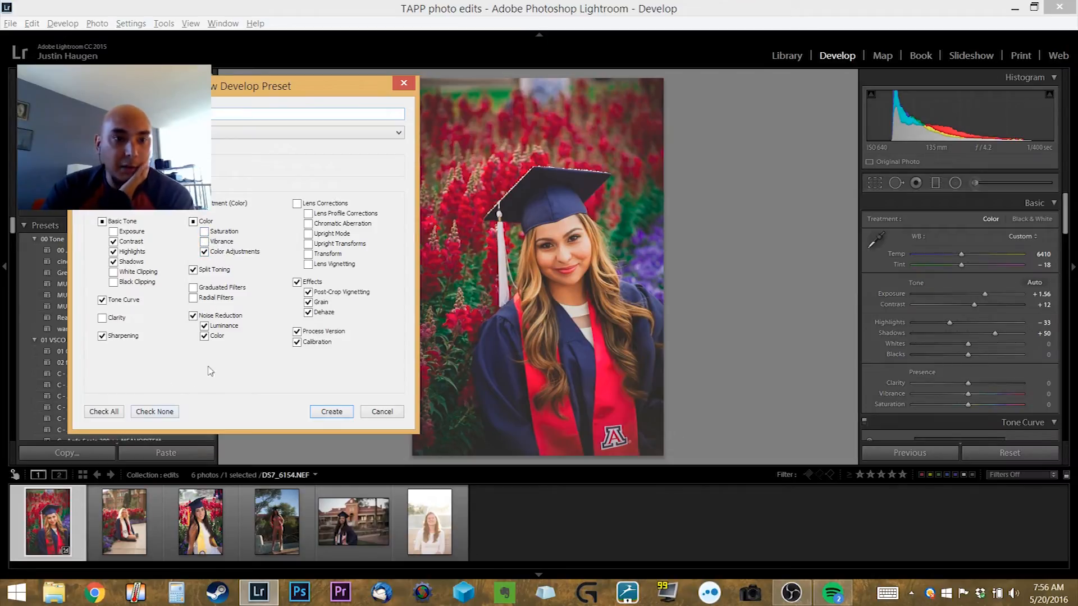
click(193, 271)
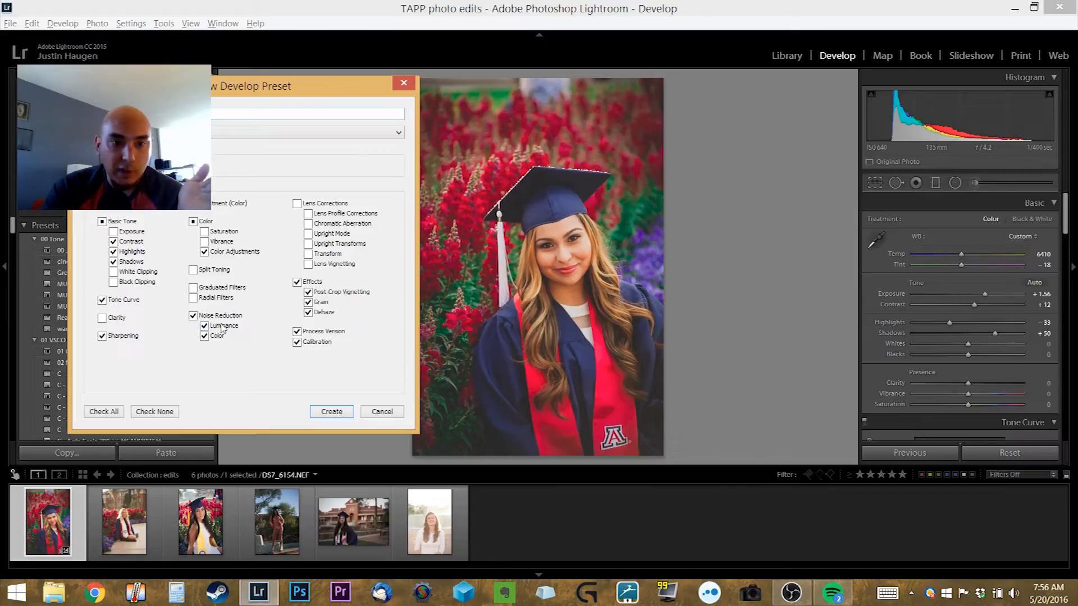
Exclude Grain and Dehaze from the new preset's effects, keeping Post-Crop Vignetting, and create the preset
click(205, 325)
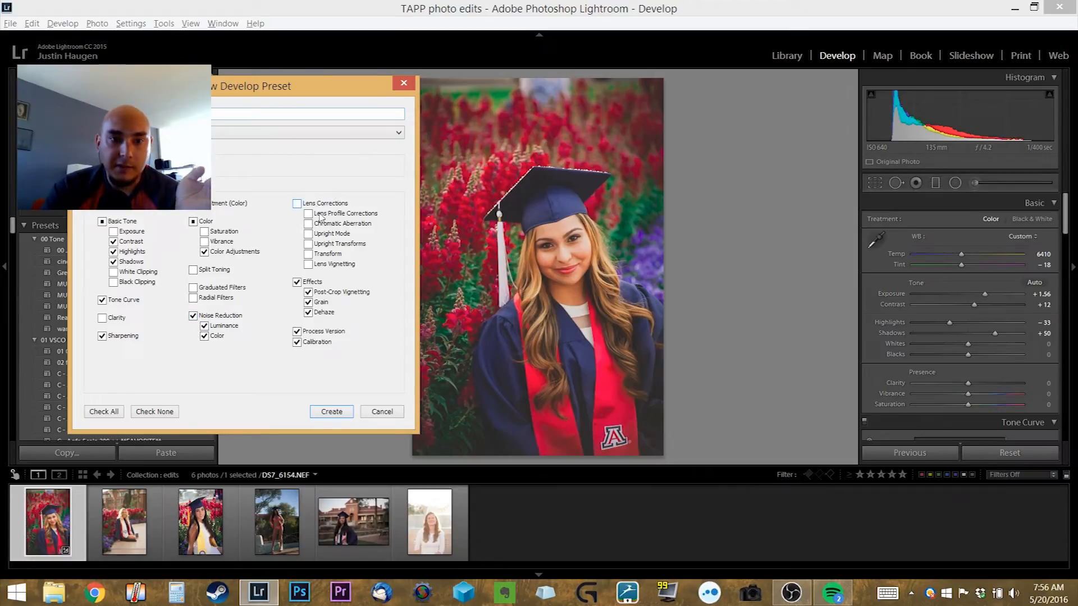
click(315, 303)
click(311, 312)
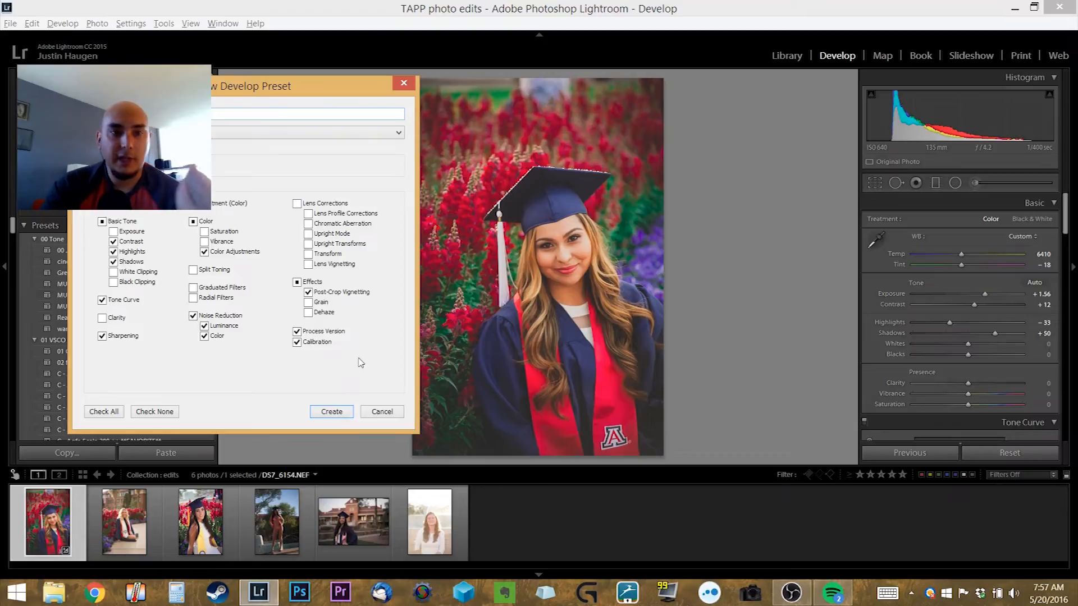
click(331, 412)
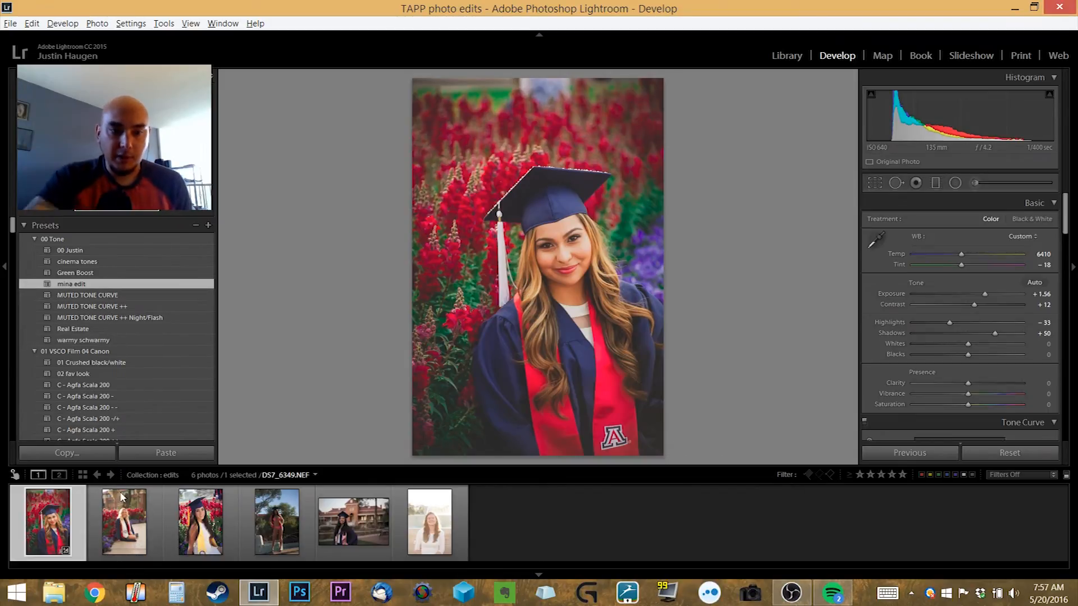
Apply the newly saved preset to the second photo, the seated graduate, with Highlights at -58 and Exposure at +0.44
click(119, 522)
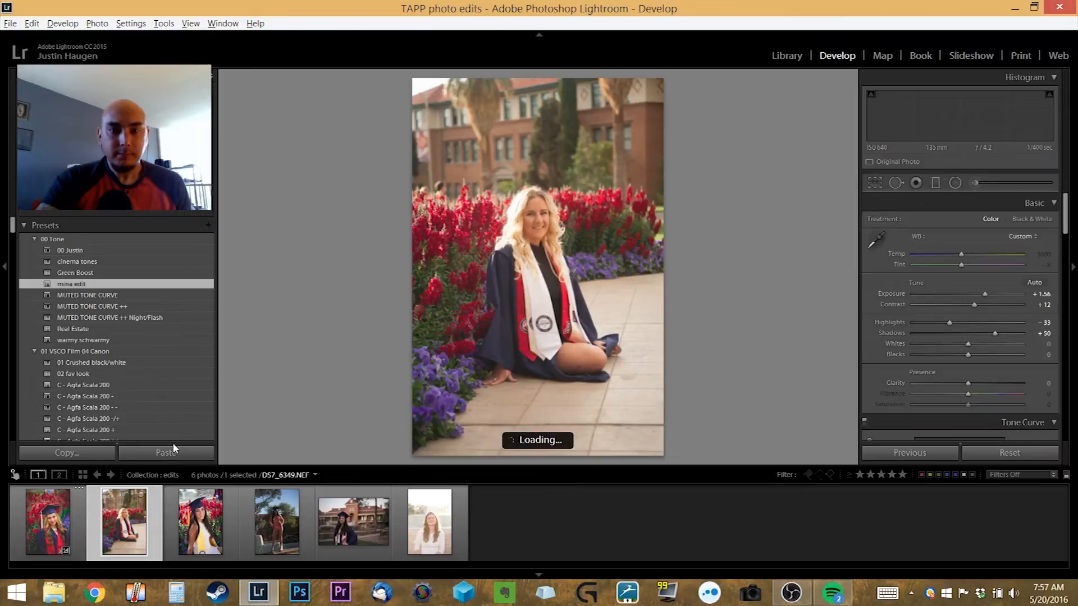
click(81, 285)
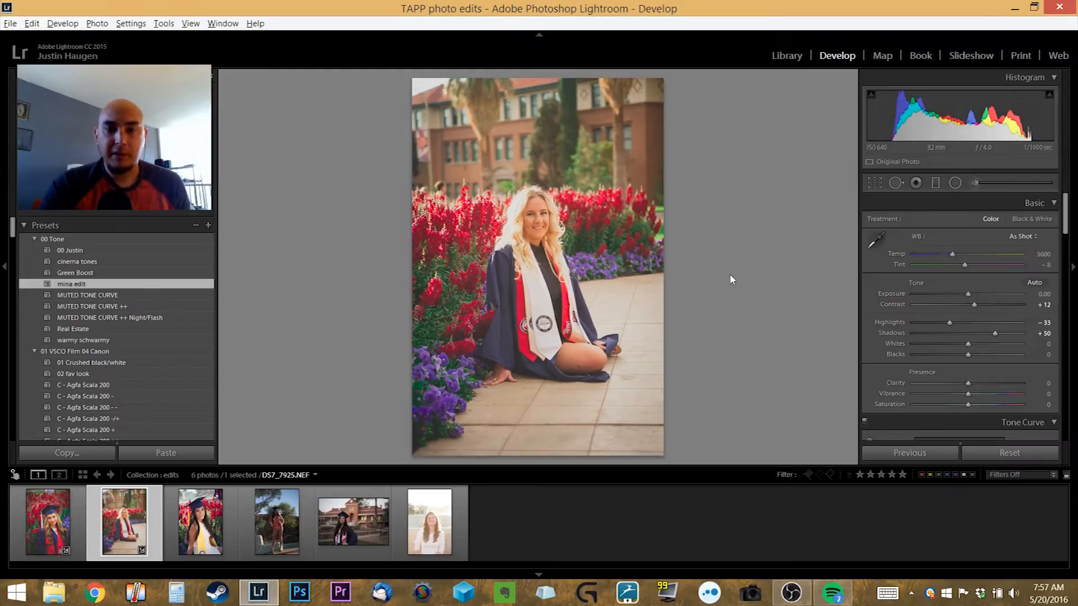
drag(949, 323, 935, 344)
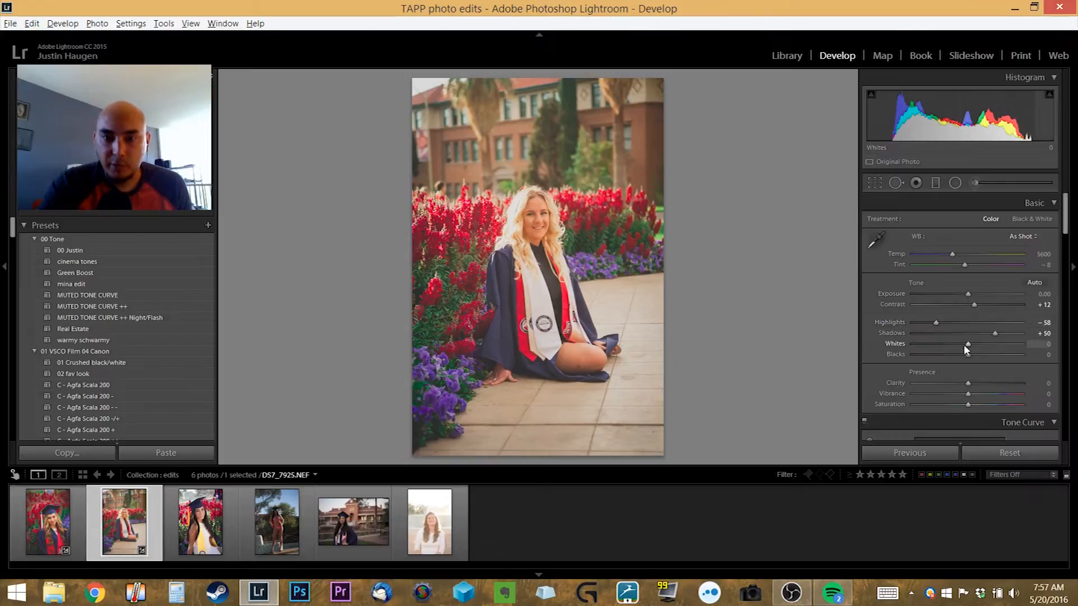
drag(970, 296, 975, 299)
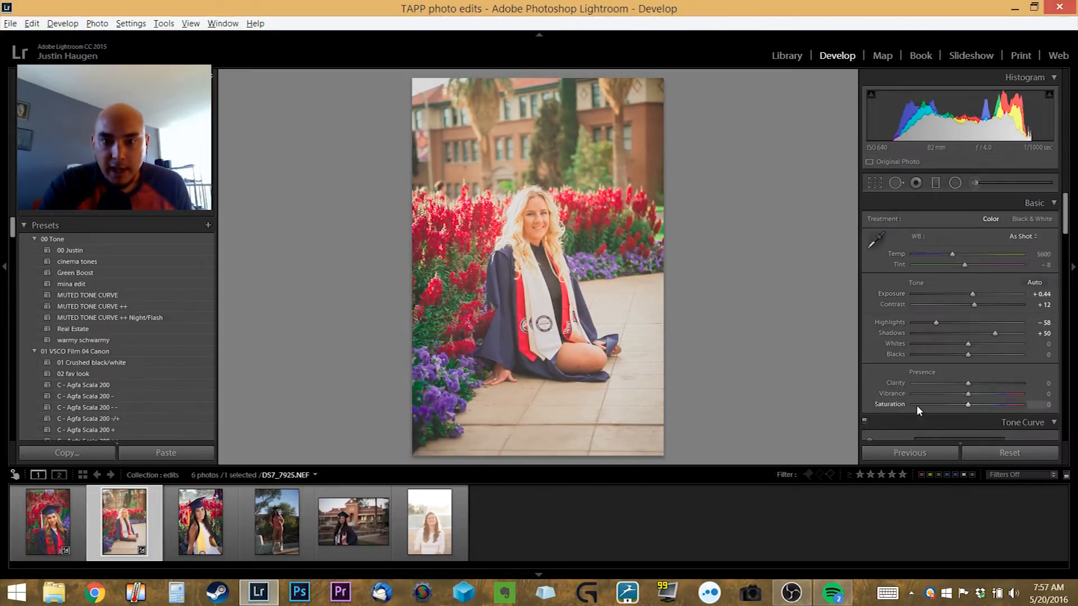
Set the seated portrait's Dehaze amount to +25 and compare the photo with and without it by undoing and redoing the change
scroll(925, 358, down, 10)
scroll(964, 283, down, 10)
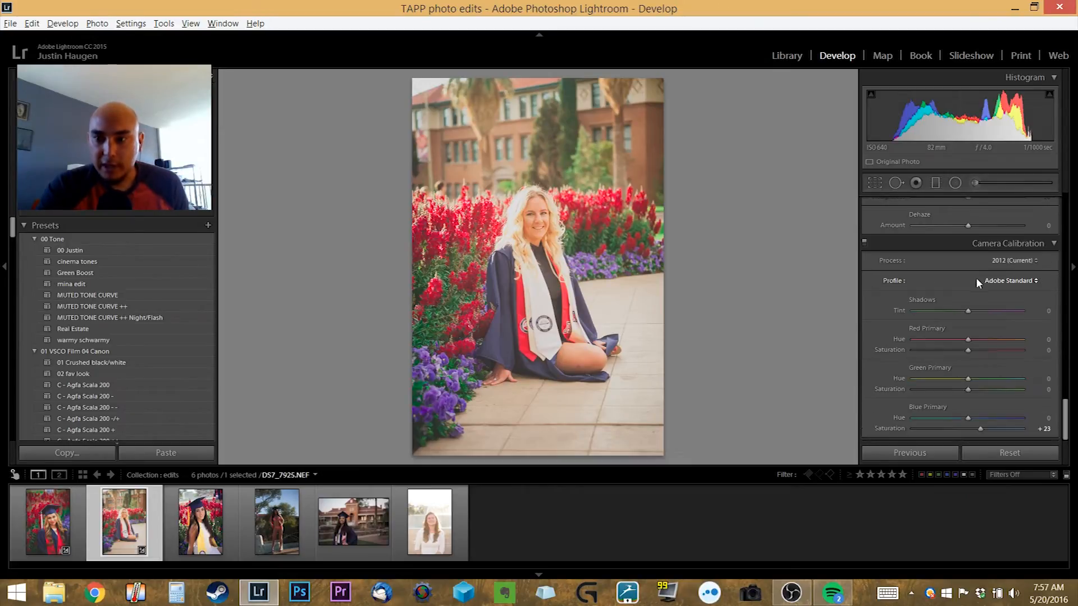
scroll(976, 277, down, 2)
mouse_move(968, 294)
mouse_down()
mouse_move(948, 296)
mouse_move(984, 303)
mouse_up()
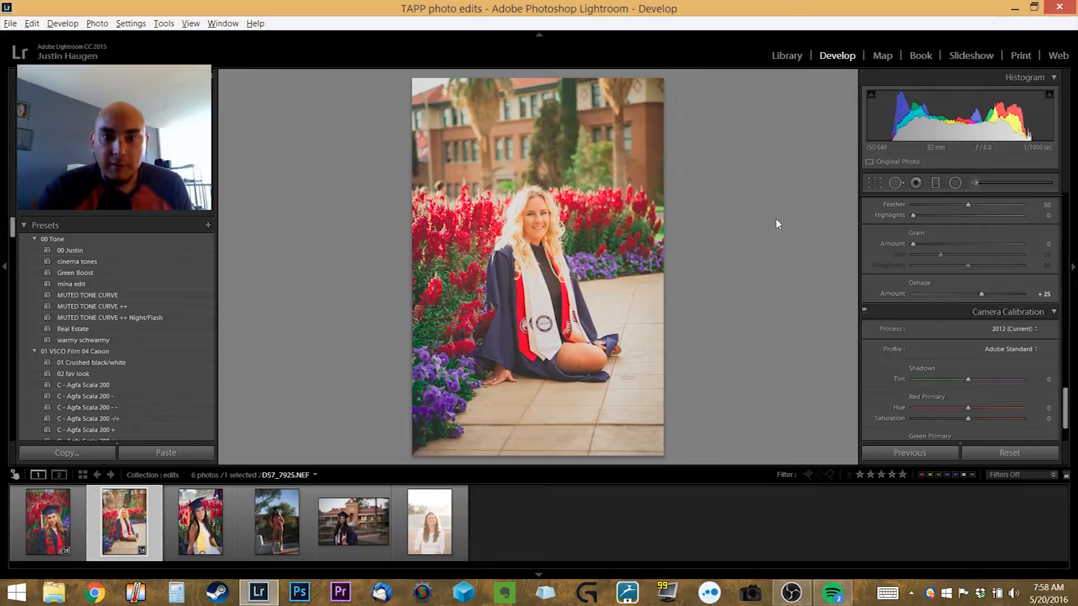
key(ctrl+z)
key(ctrl+y)
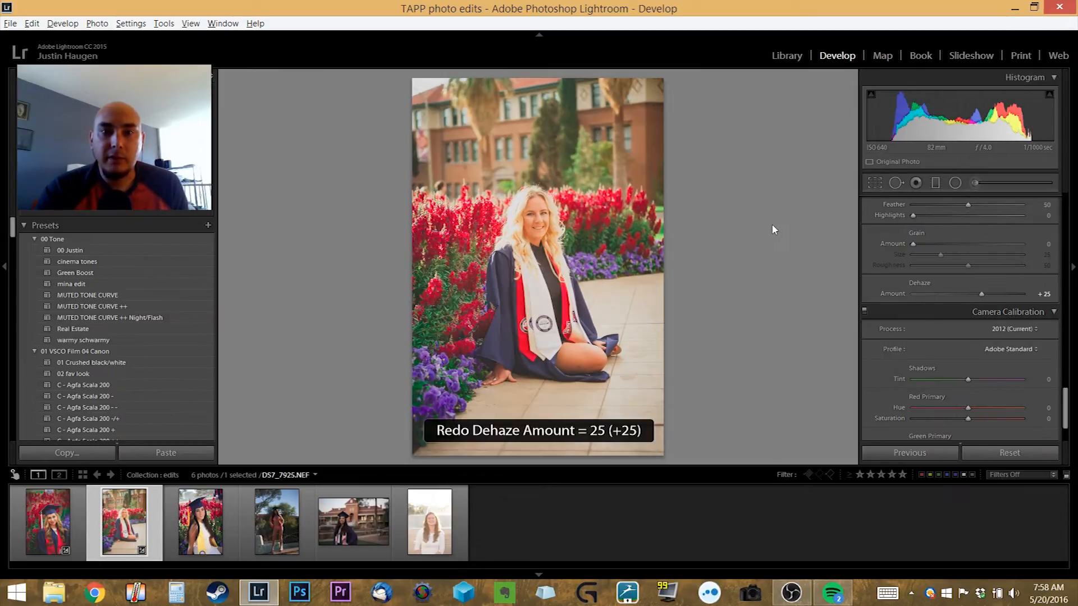
key(ctrl+z)
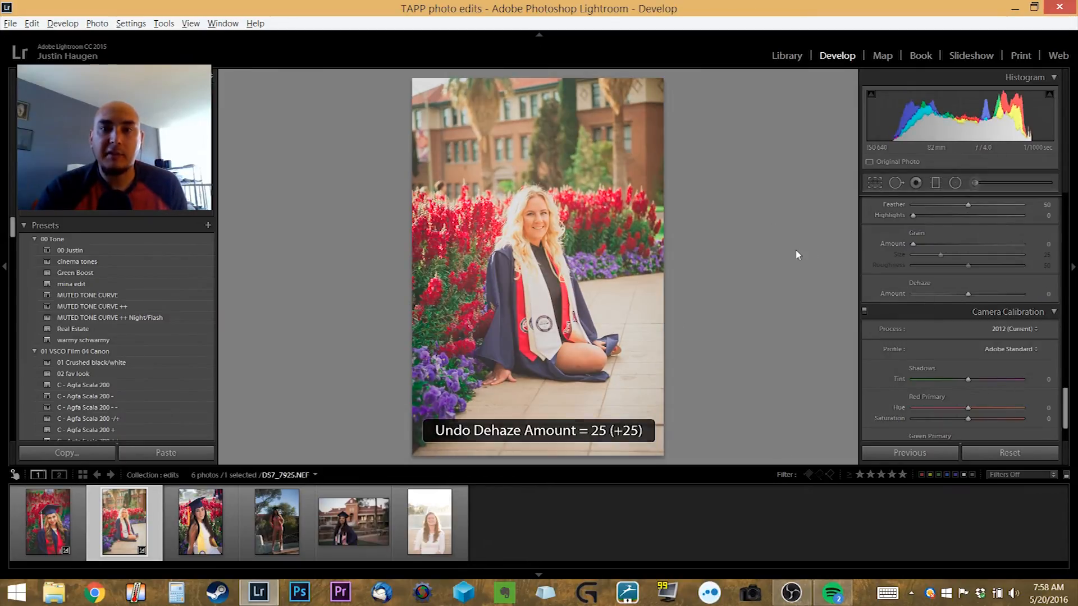
key(ctrl+y)
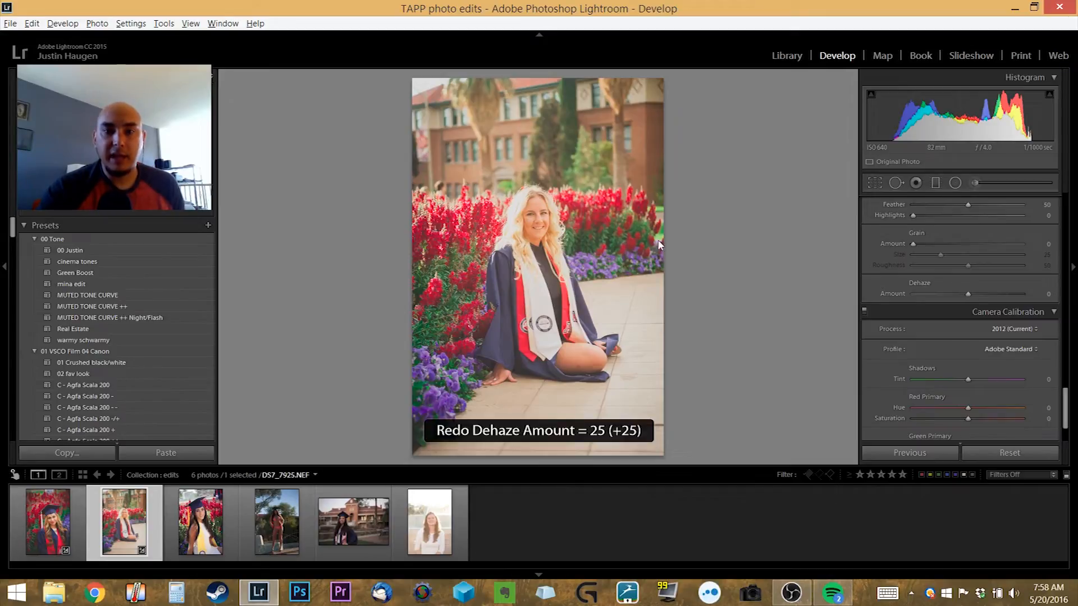
Check the seated graduate's face up close and set Exposure to +0.80 and Highlights to -77
click(561, 245)
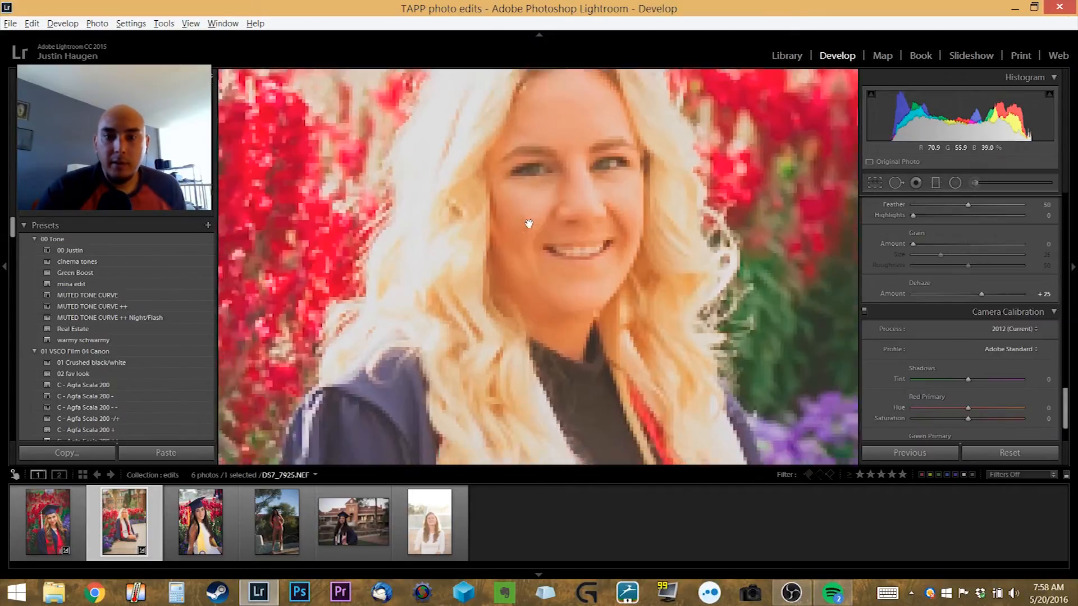
scroll(983, 292, up, 5)
scroll(984, 293, up, 6)
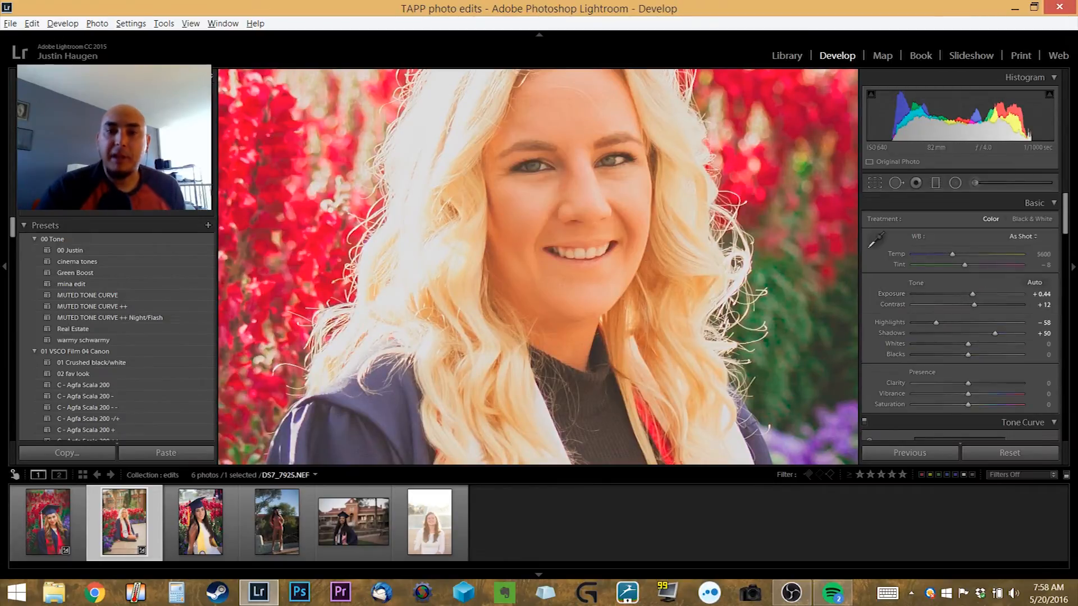
click(409, 252)
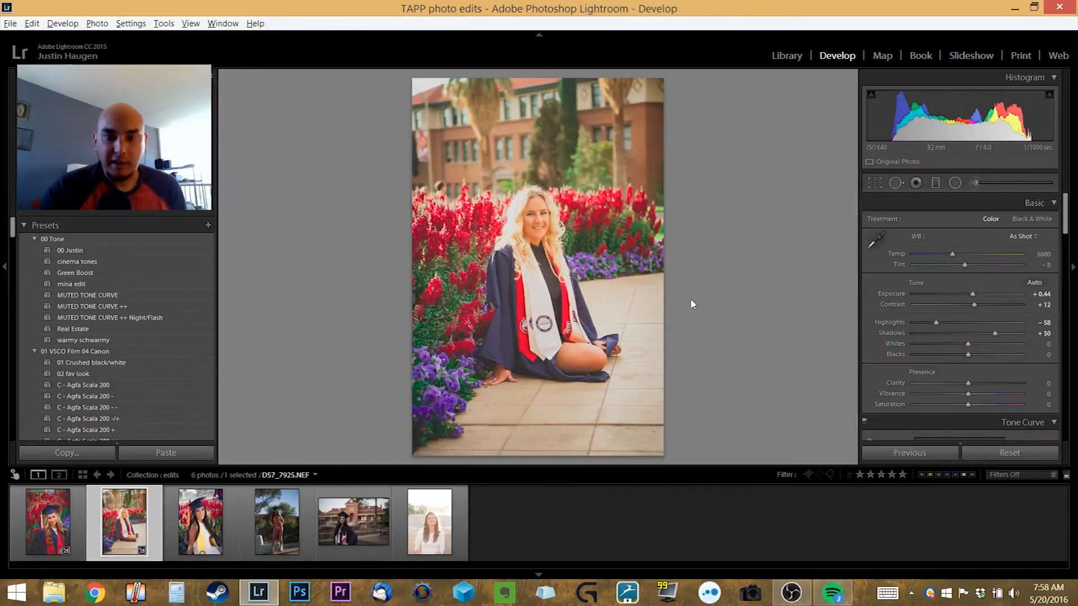
click(544, 215)
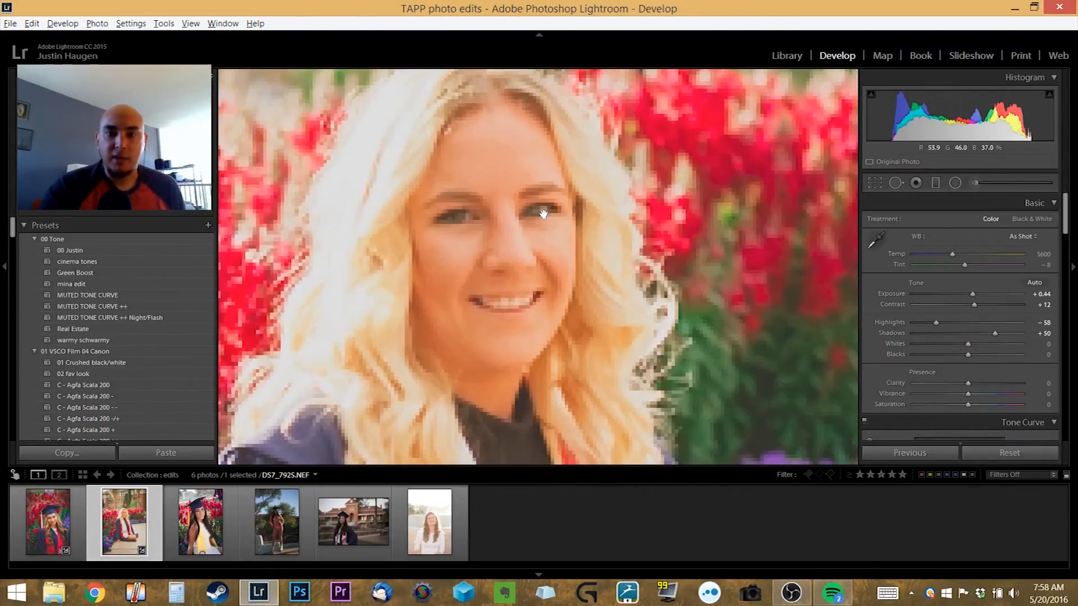
click(977, 294)
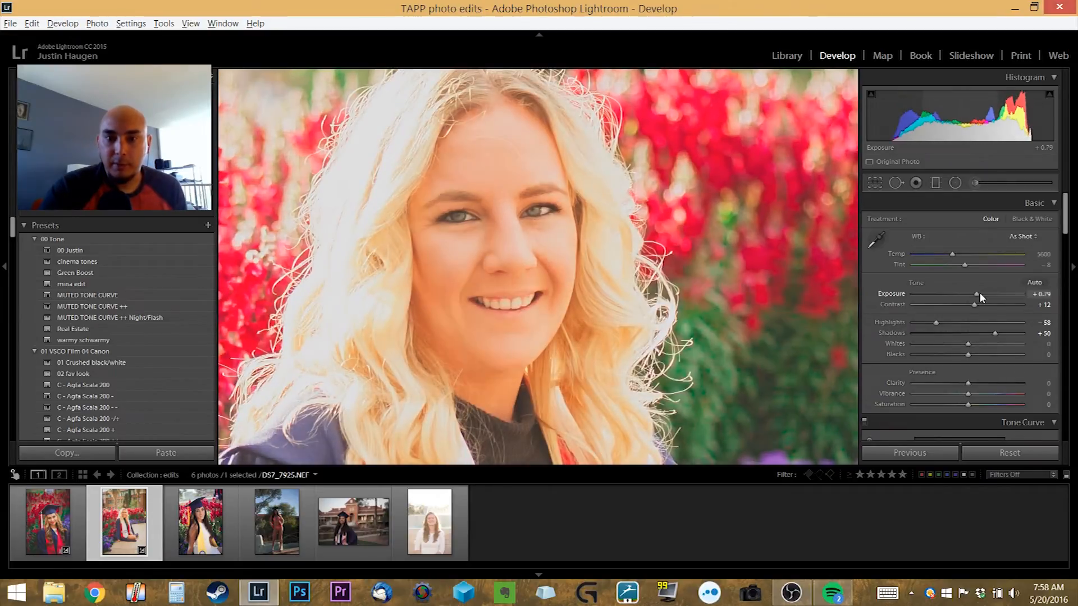
click(927, 323)
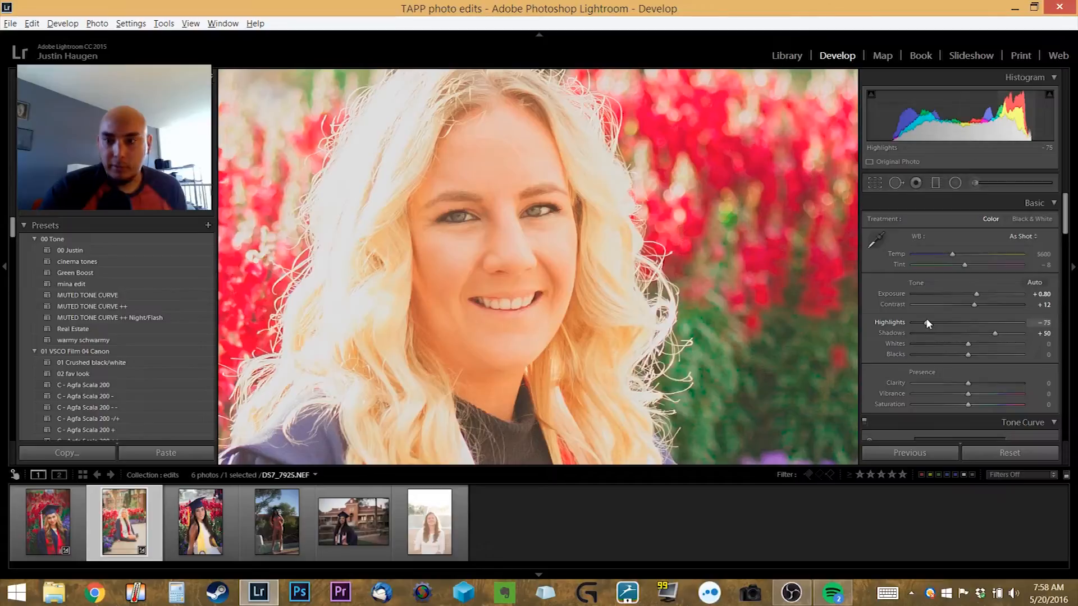
drag(927, 323, 924, 322)
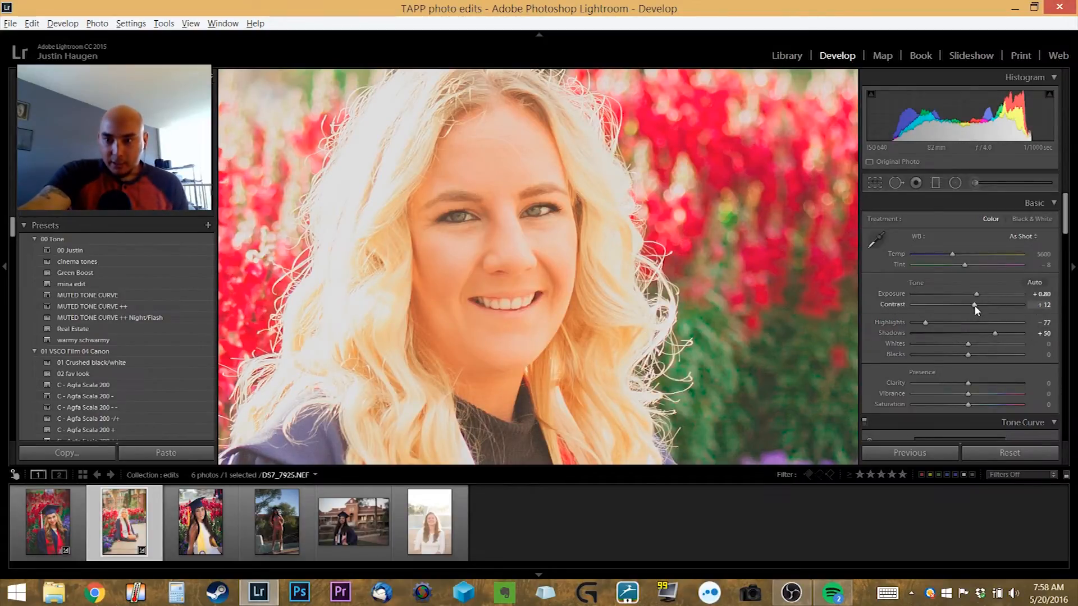
Set Contrast to +23, lower Exposure to +0.59 and cool the seated portrait to Temp 5231
drag(975, 306, 979, 305)
click(698, 334)
click(698, 334)
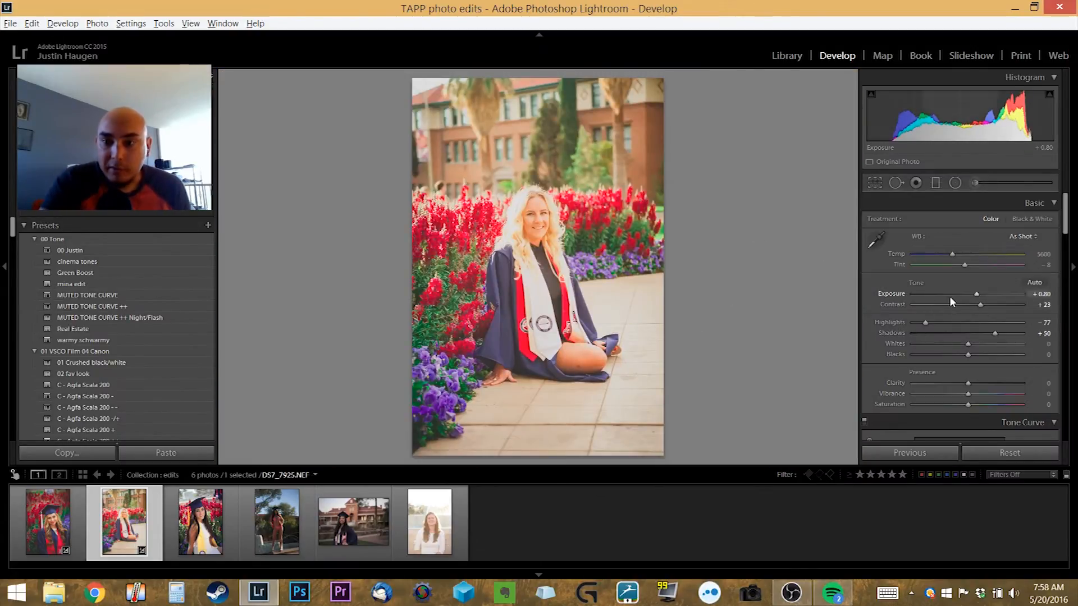
drag(978, 298, 974, 298)
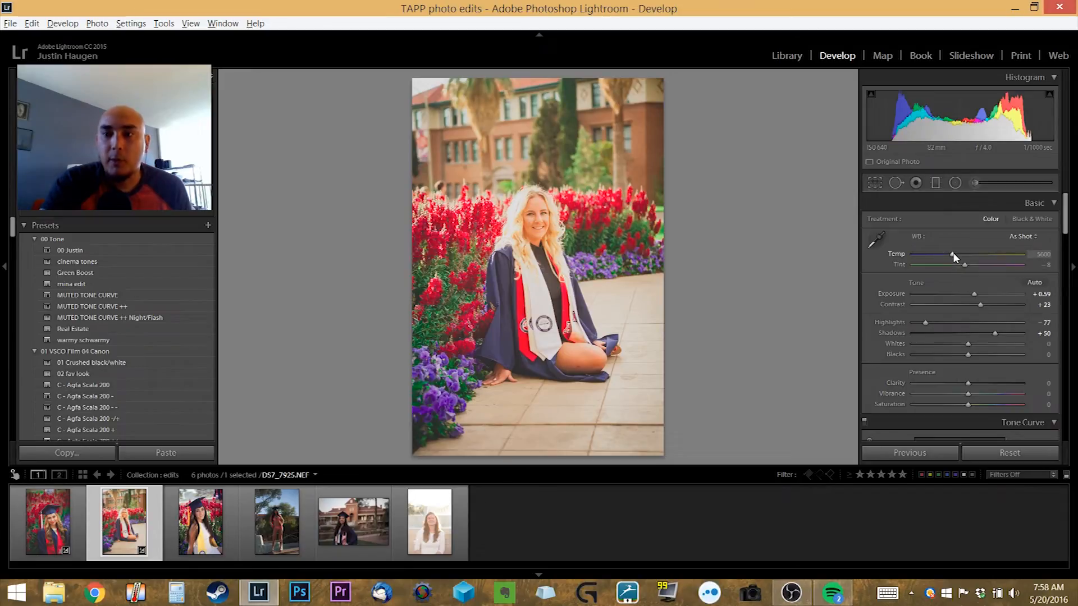
drag(953, 254, 949, 254)
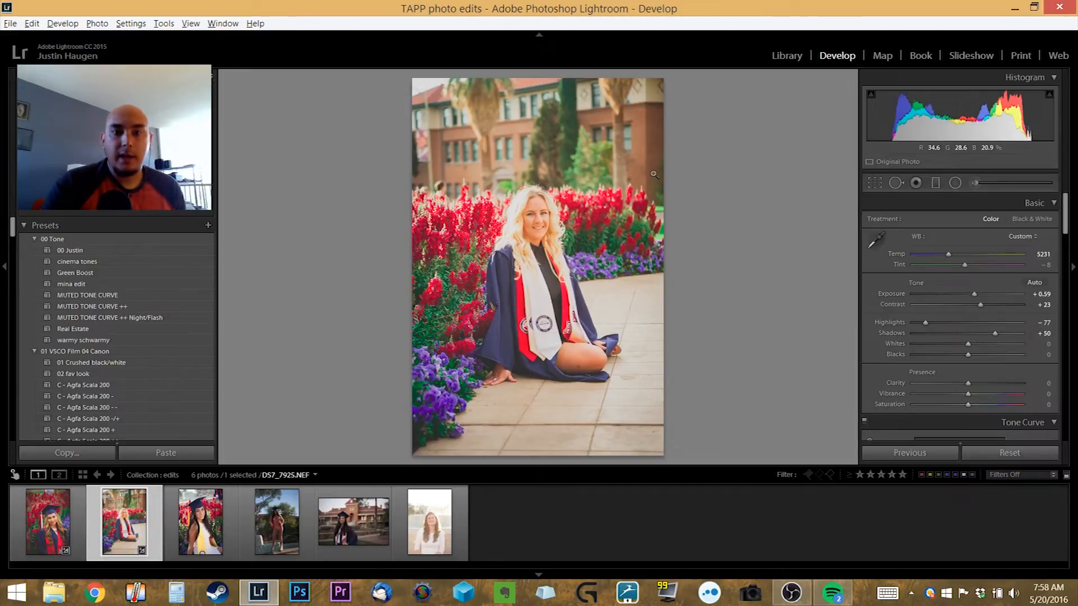
Straighten the seated portrait by an angle of 1.21 and reposition the image within the crop
key(r)
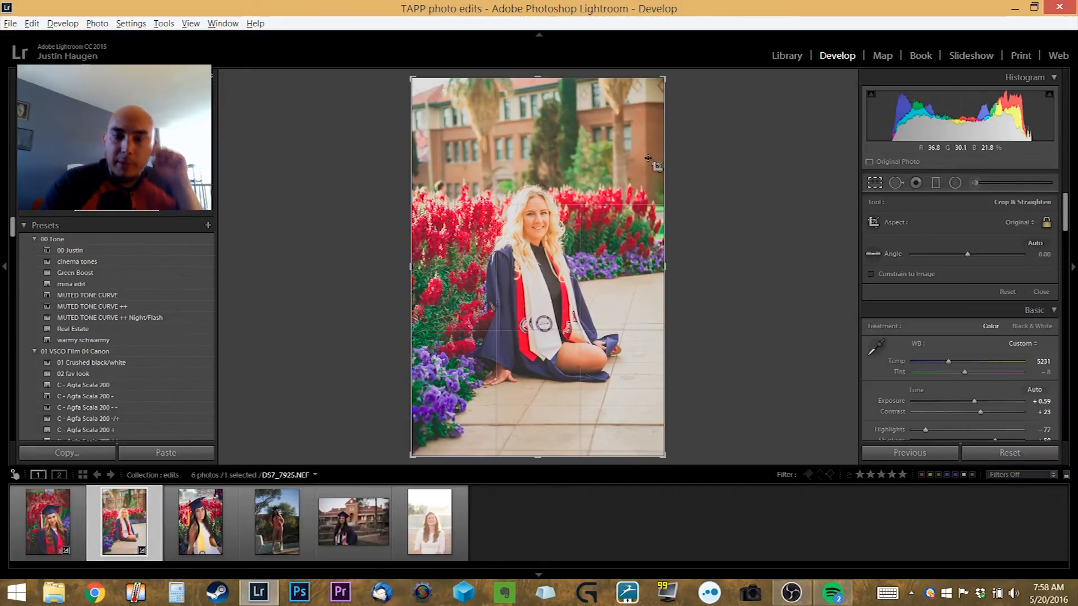
drag(689, 84, 693, 84)
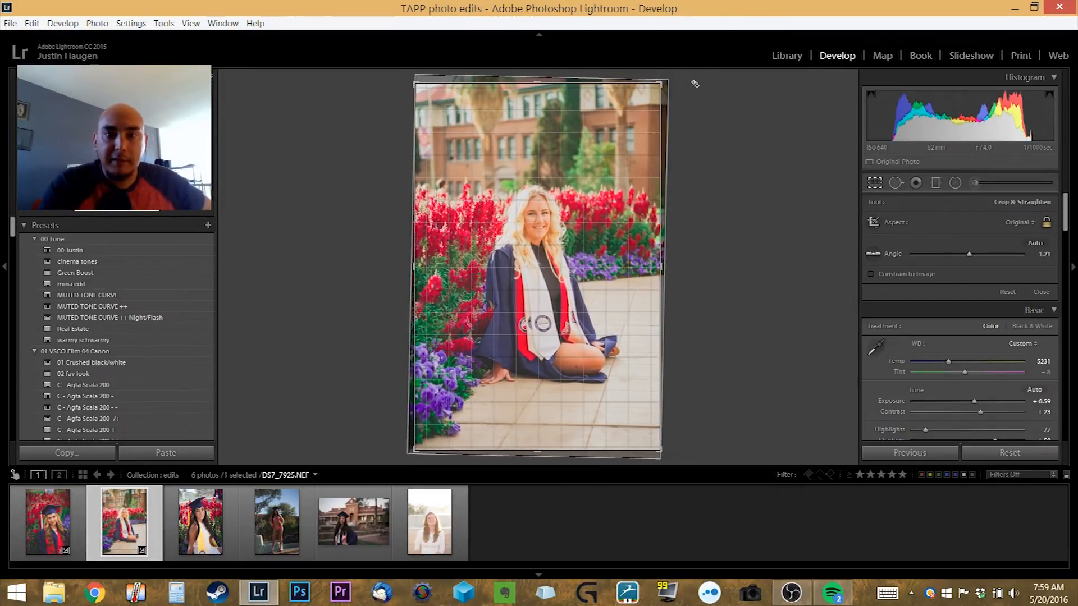
drag(584, 345, 510, 384)
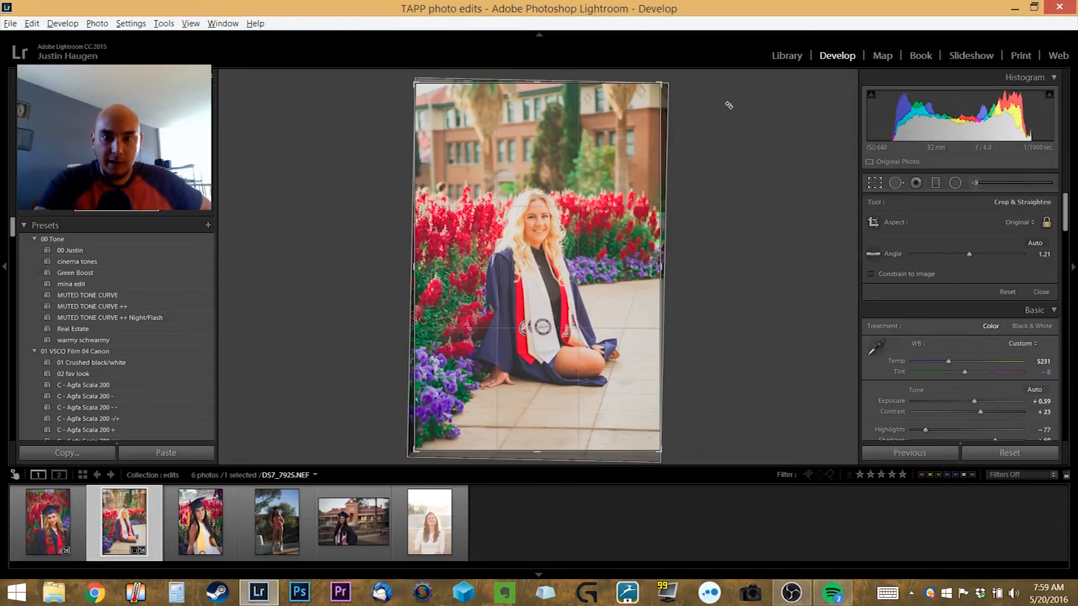
key(Return)
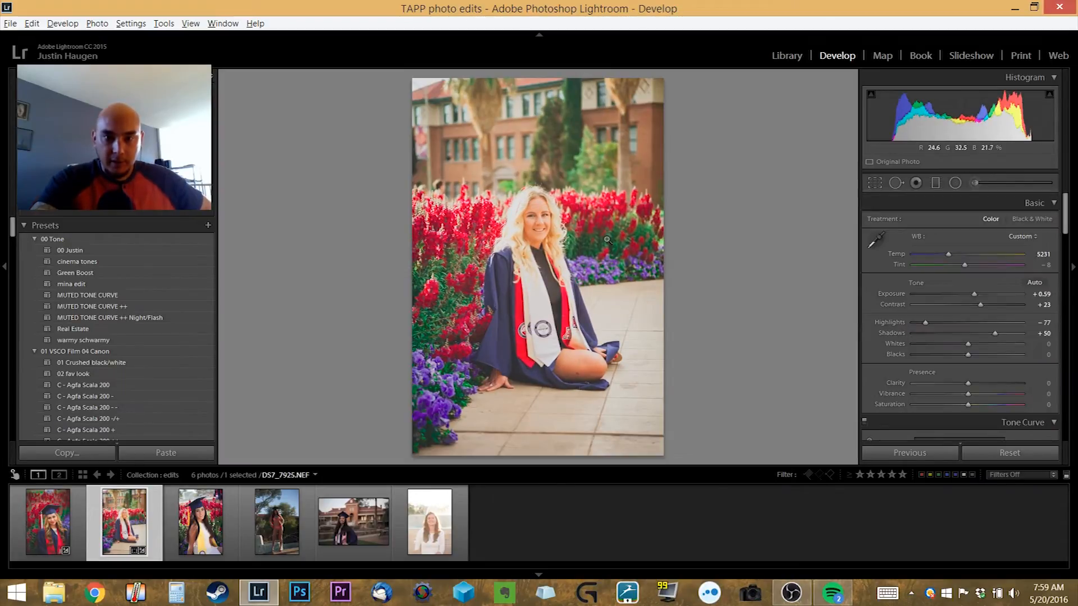
Crop the seated portrait slightly tighter around the graduate, then compare the edit with its before version
key(r)
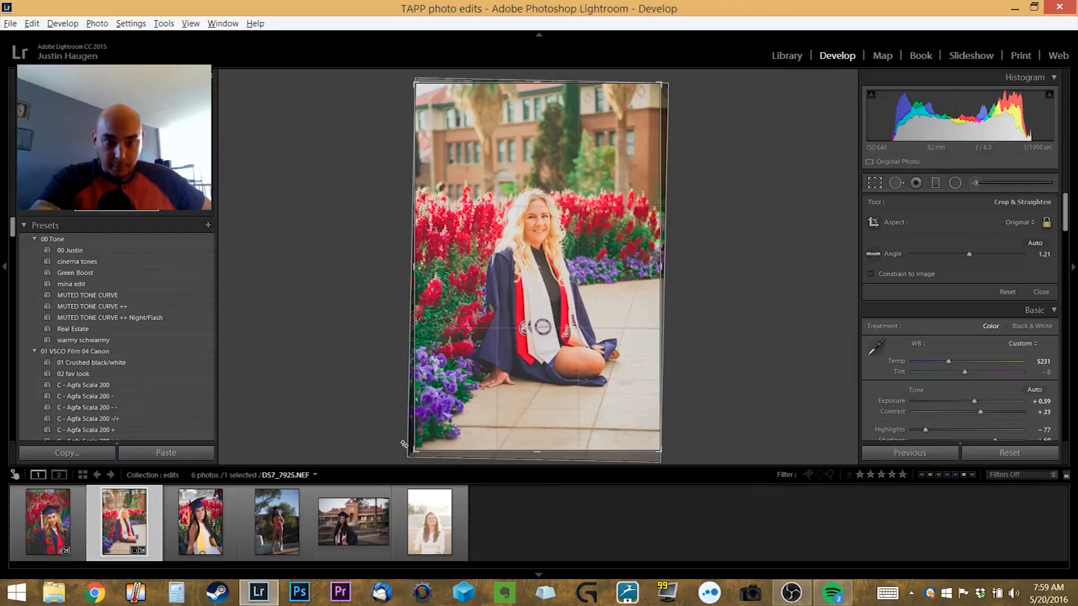
drag(415, 450, 423, 443)
drag(582, 288, 584, 290)
drag(555, 333, 559, 332)
key(Return)
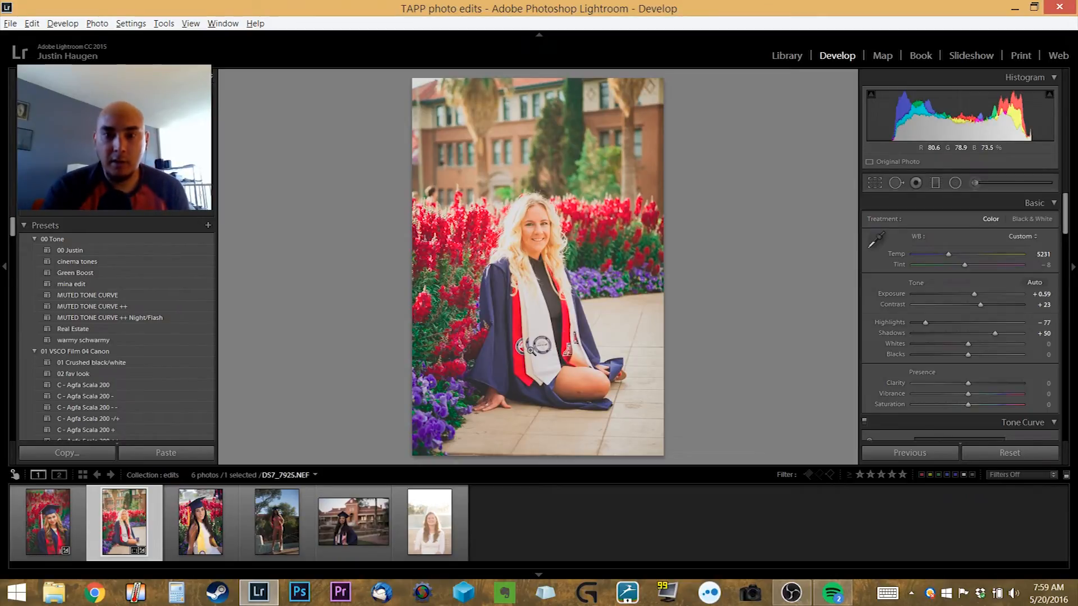
key(backslash)
key(backslash)
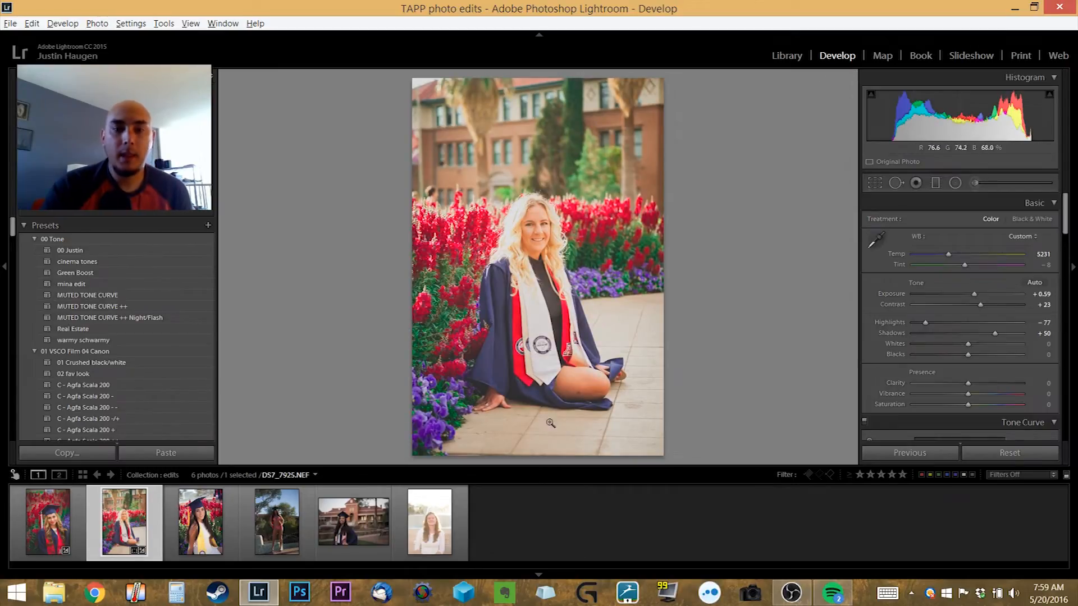
Apply the mina edit preset to the portrait with the yellow stole and warm its Temp to 5795
key(Right)
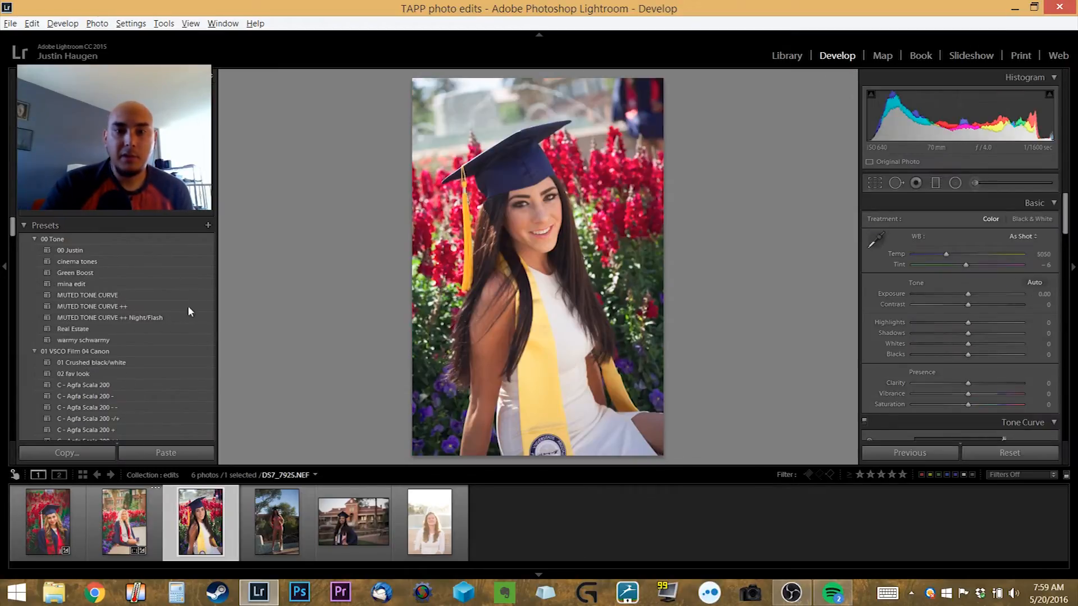
click(80, 287)
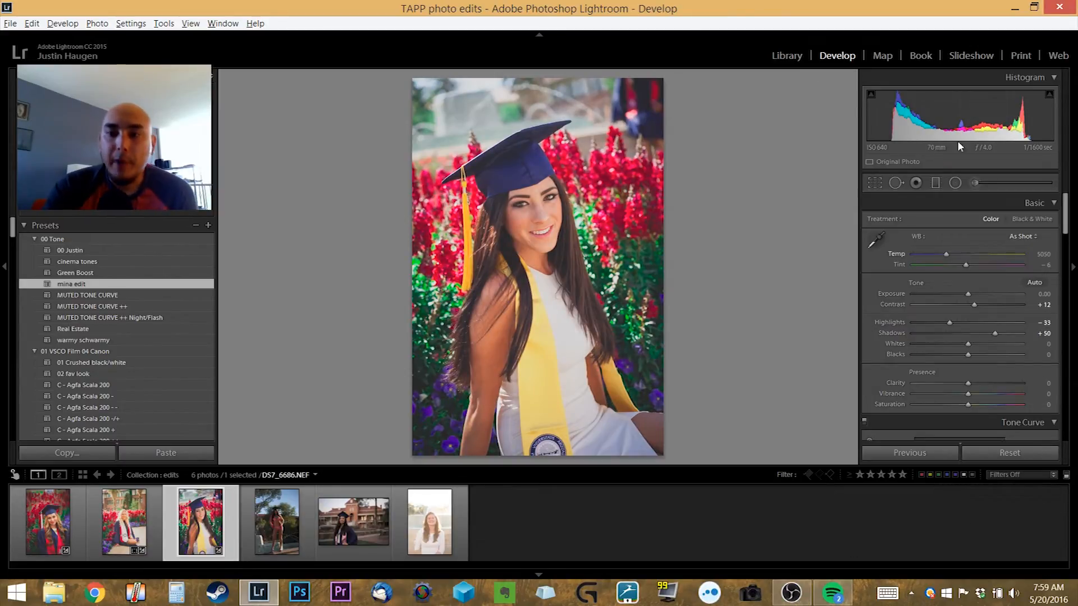
drag(947, 254, 955, 257)
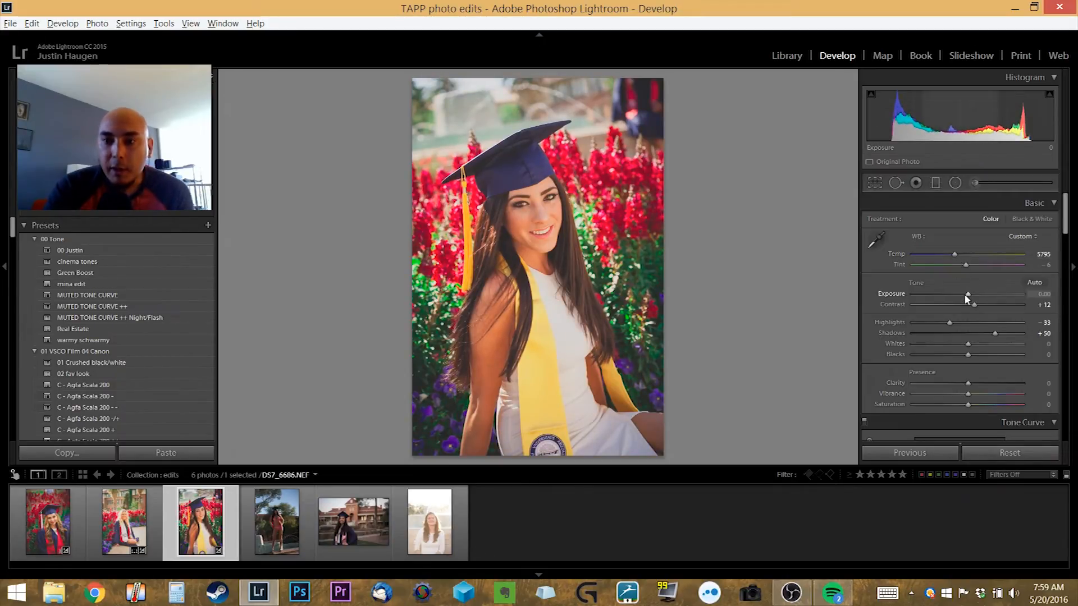
Fine-tune the yellow-stole portrait's tone with Exposure at +0.13, Contrast at +18 and Highlights at -45
drag(967, 297, 972, 297)
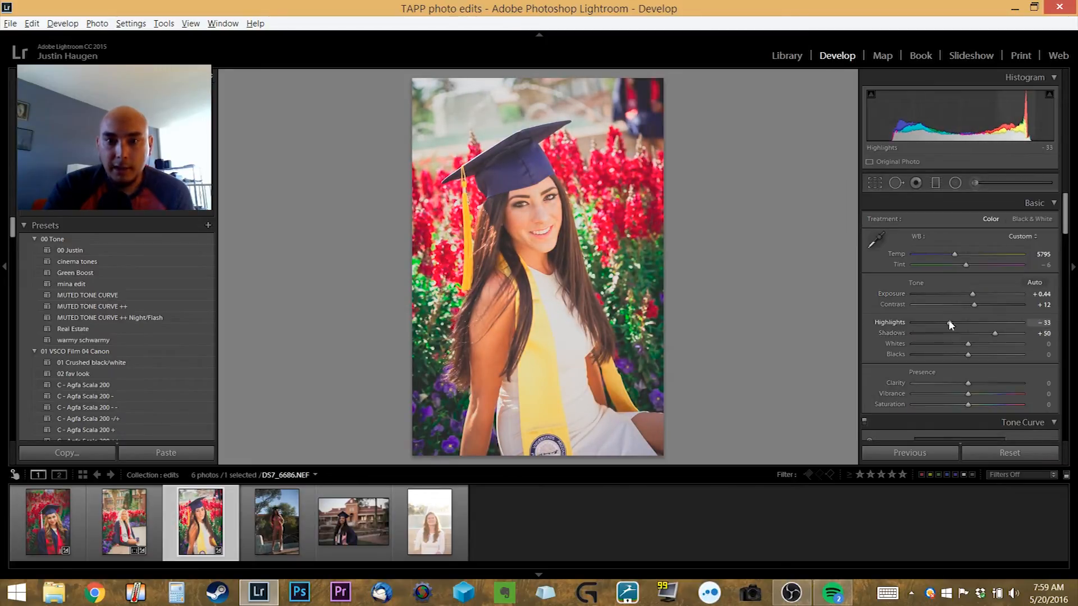
drag(948, 324, 944, 325)
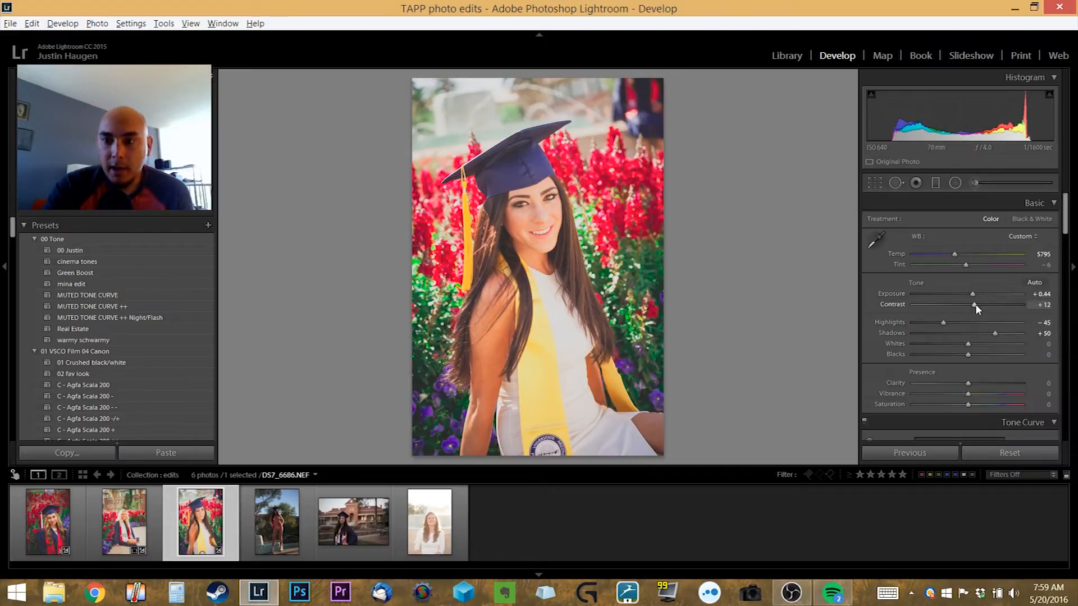
drag(976, 312, 981, 311)
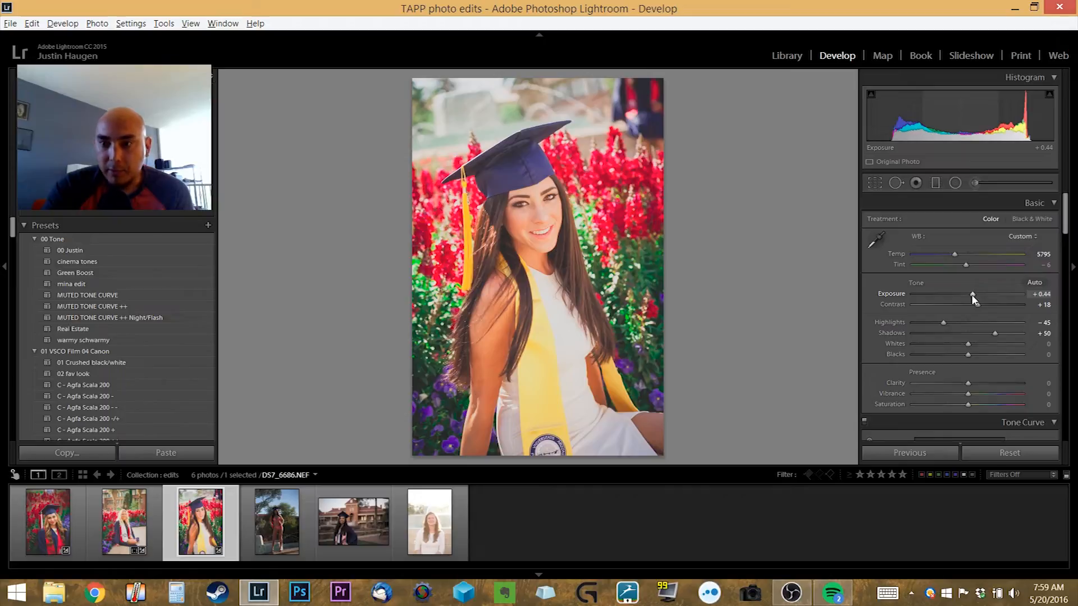
drag(972, 296, 969, 294)
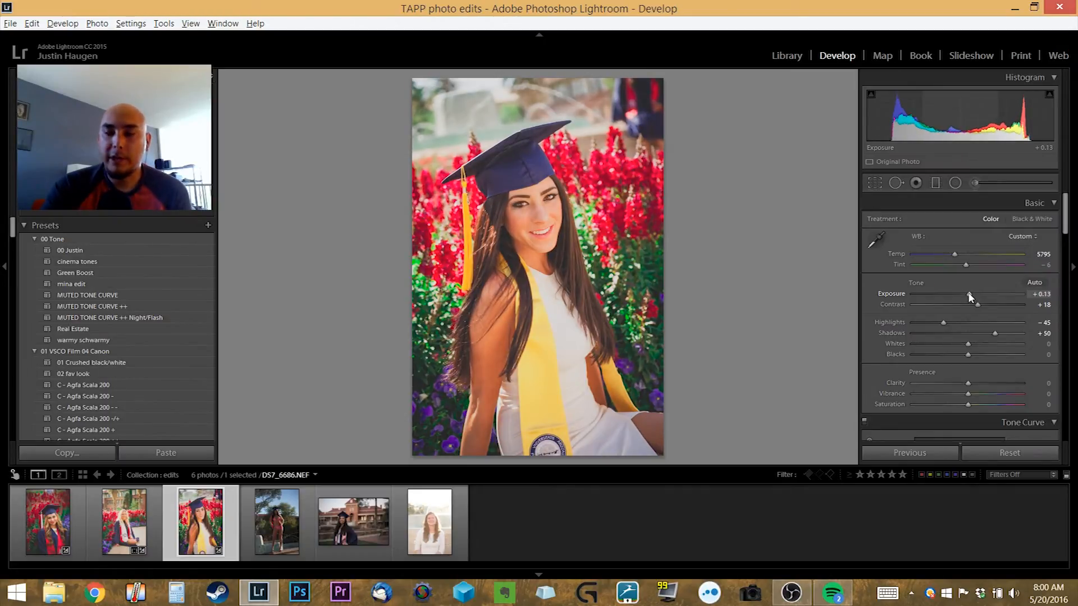
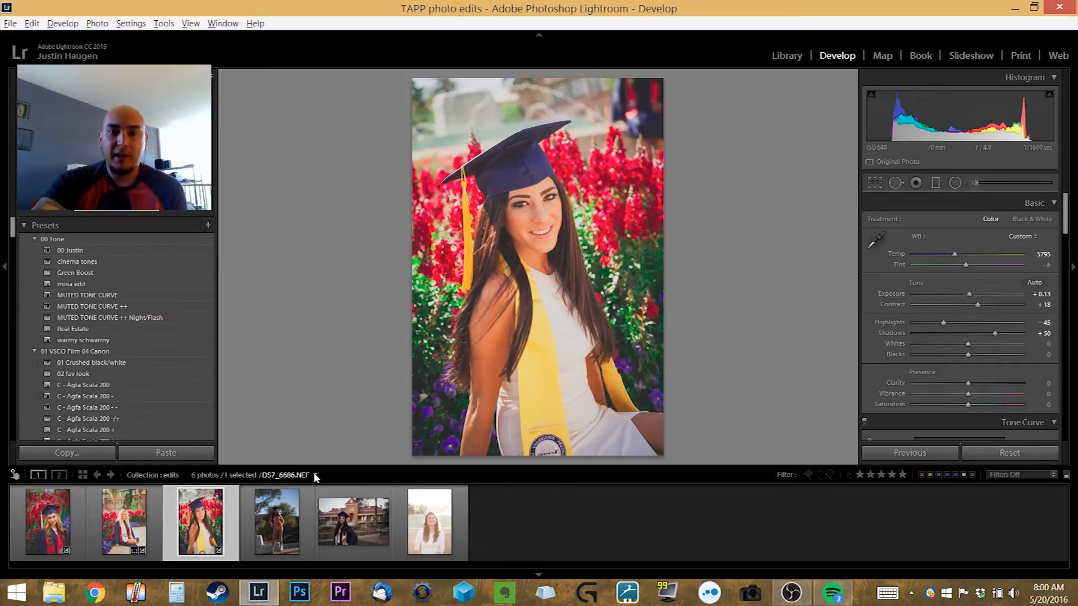
Compare the edited yellow-stole portrait with its before version several times
key(backslash)
key(backslash)
key(backslash)
key(backslash)
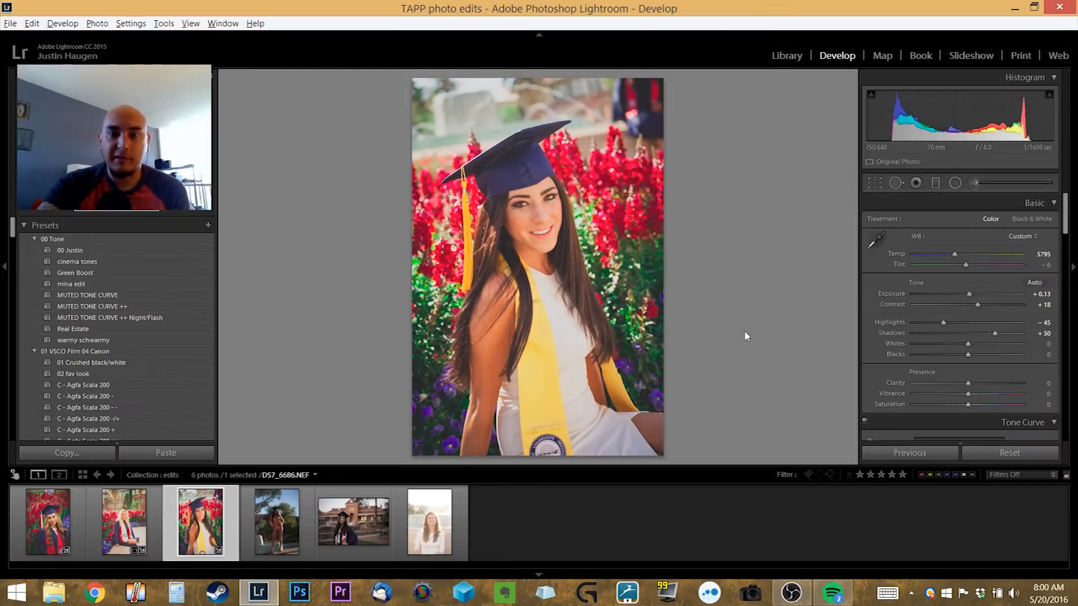
key(backslash)
key(backslash)
key(backslash)
key(backslash)
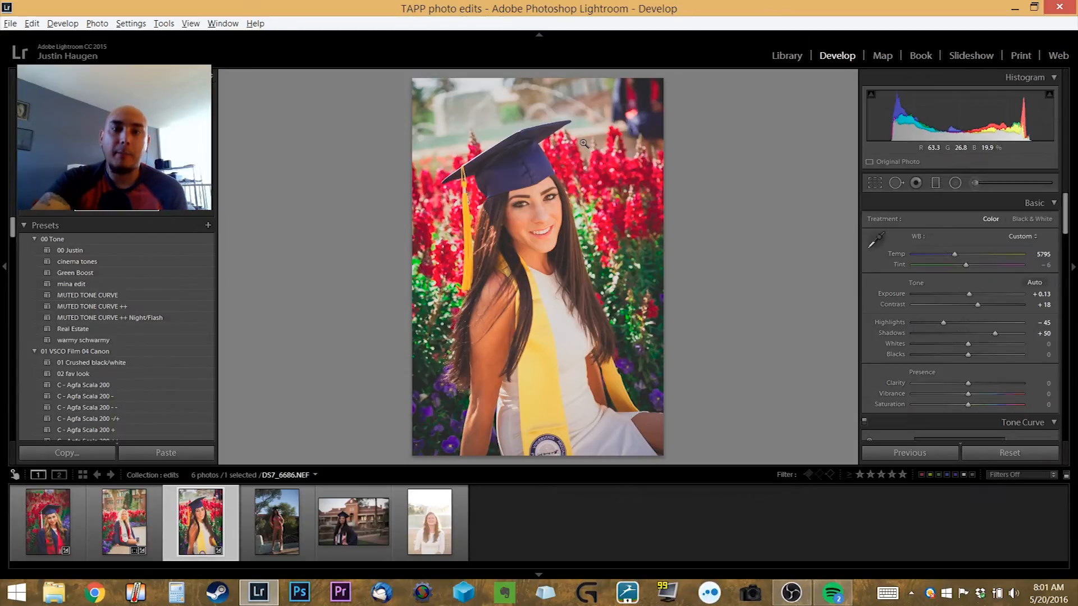
Try a tilted crop of the yellow-stole portrait at an angle of 7.72, then undo it
key(r)
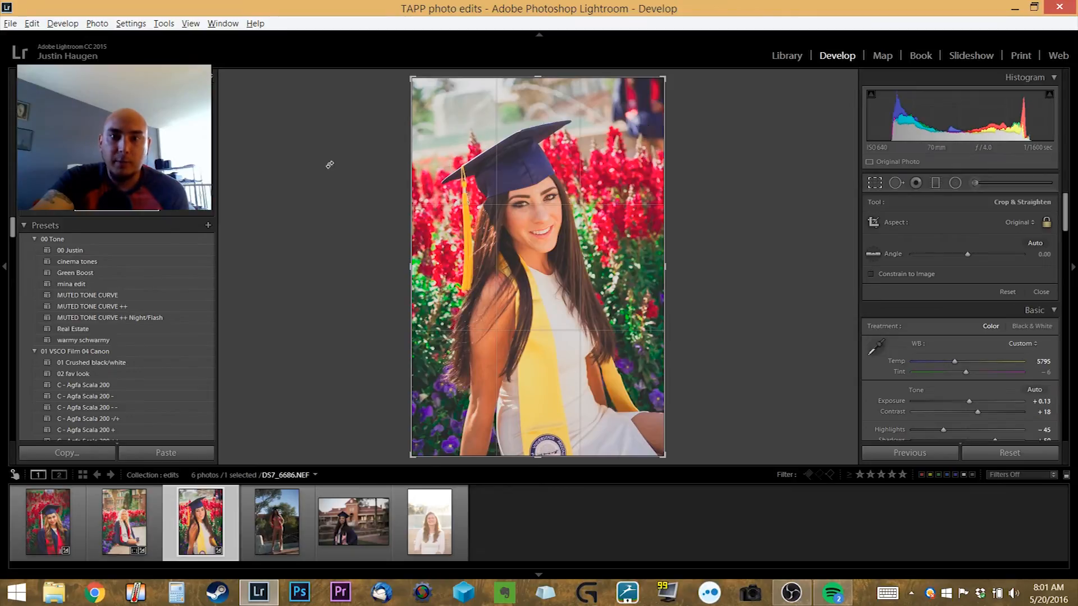
drag(694, 84, 727, 105)
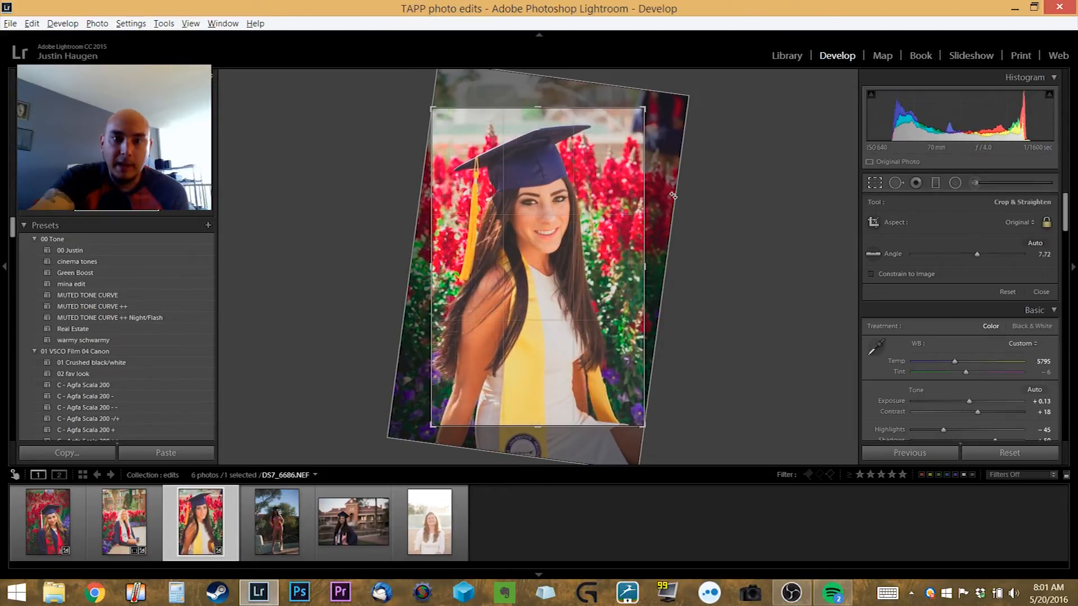
key(Return)
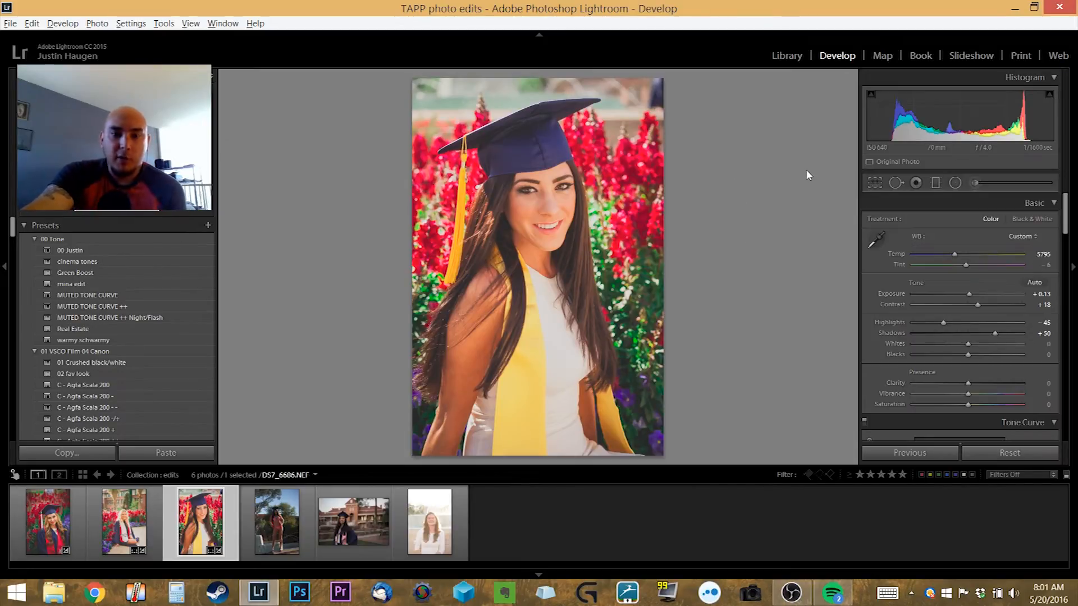
key(ctrl+z)
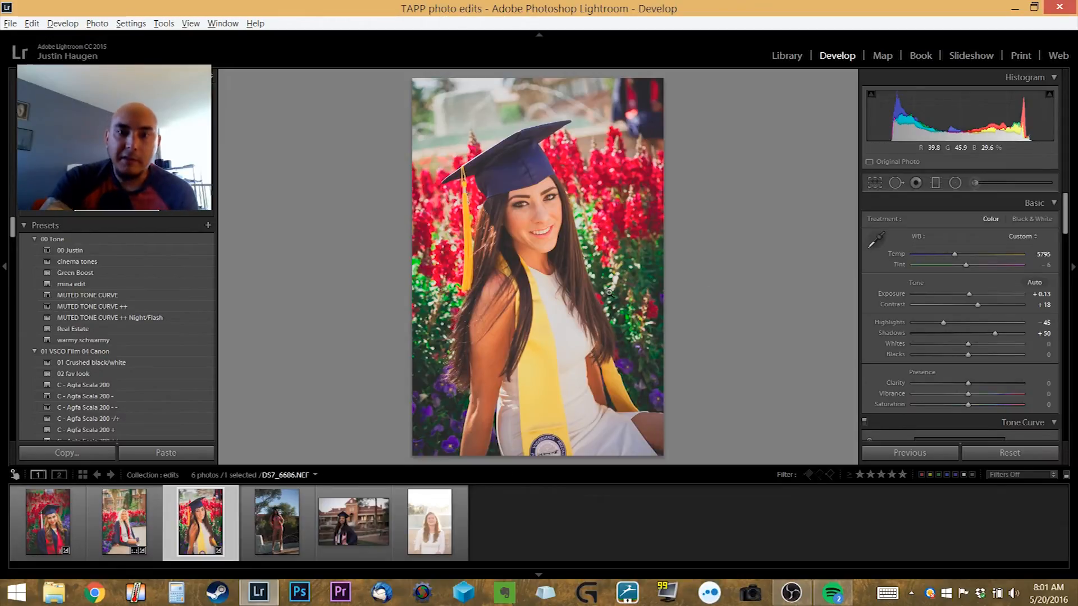
Apply the mina edit preset to the fountain photo, rotate its crop to an angle of 5.65 and reposition the image within it
key(Right)
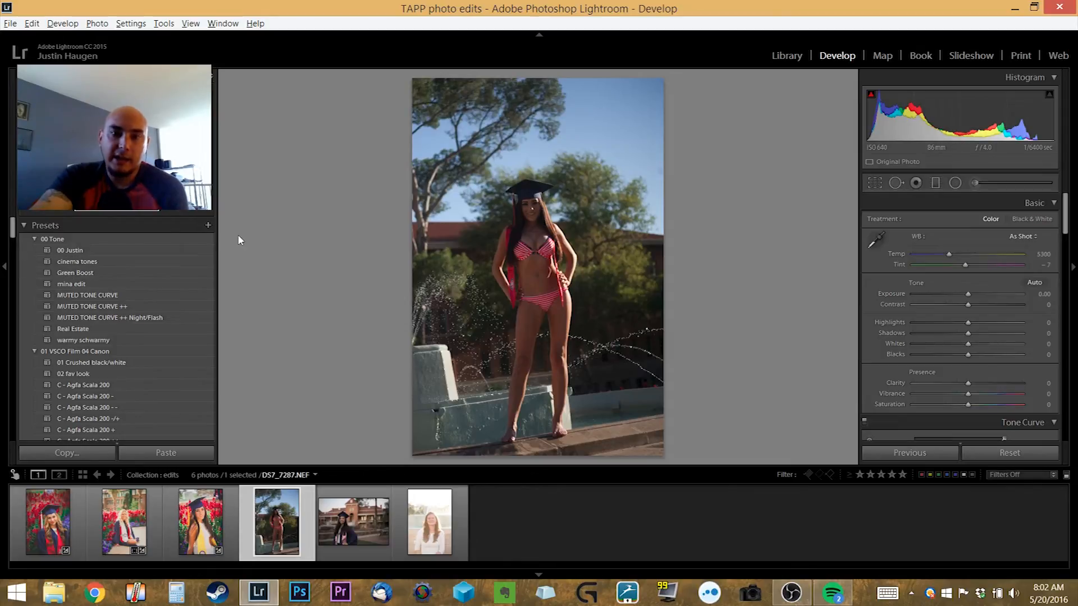
click(84, 284)
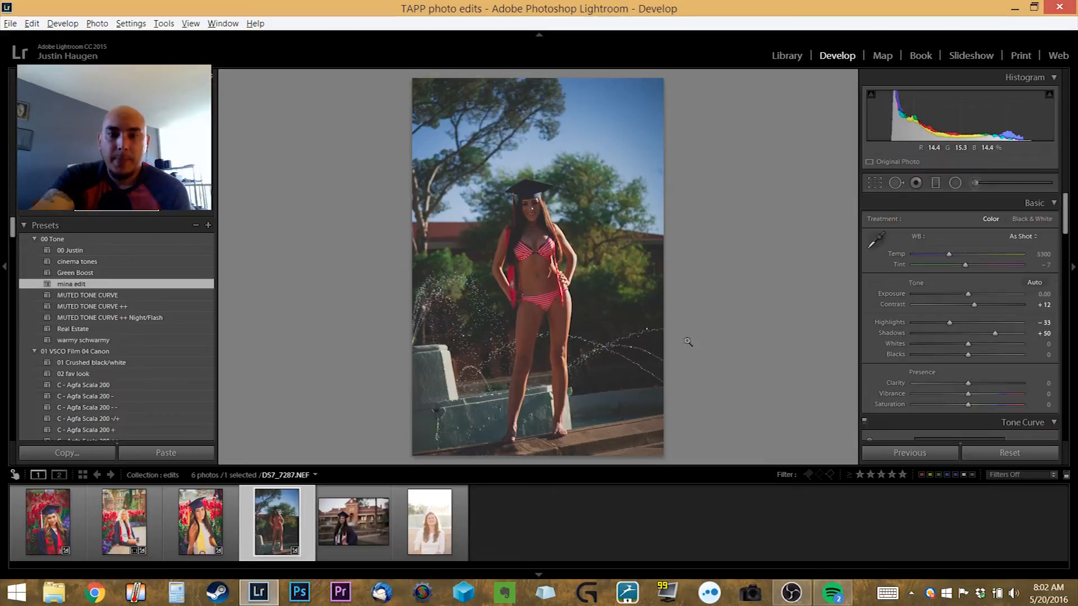
key(r)
drag(758, 176, 818, 161)
drag(480, 283, 483, 245)
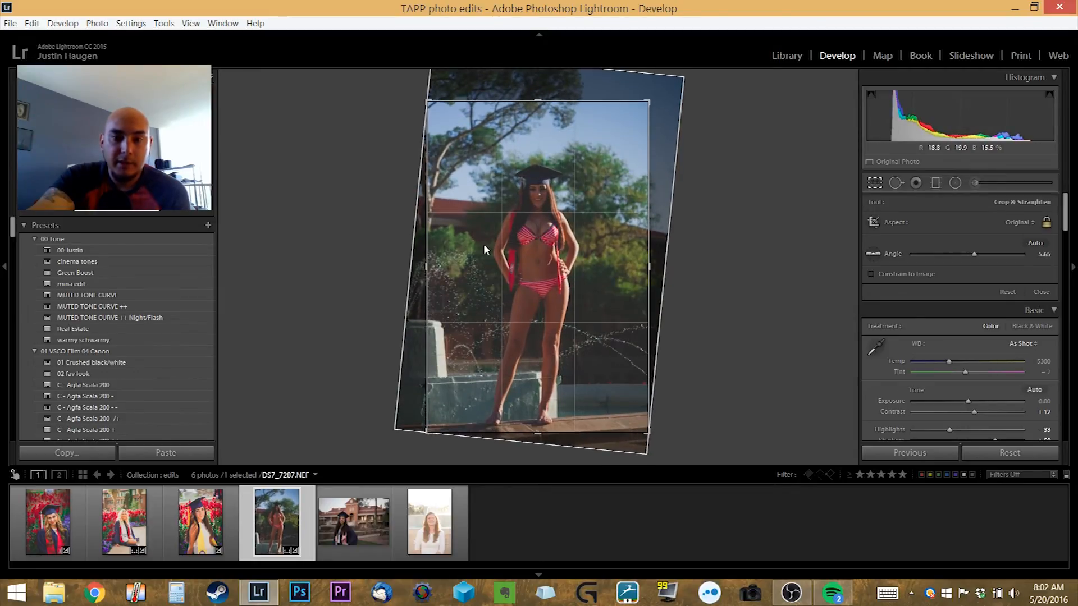
key(Return)
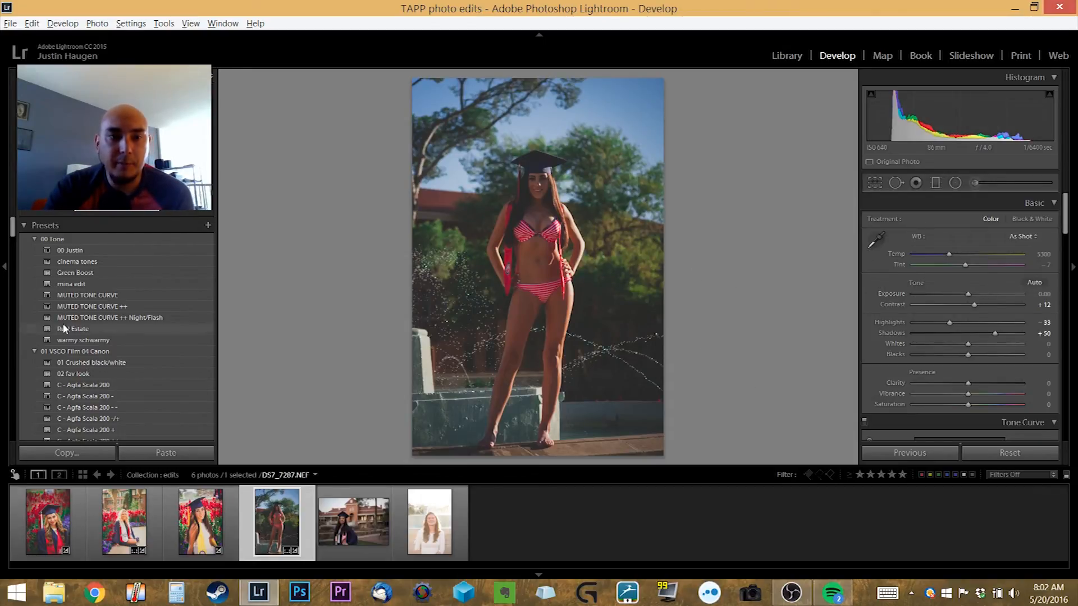
Brighten the fountain photo to Exposure +1.41 and lower Highlights to -100, checking the graduate's face up close
drag(967, 293, 987, 294)
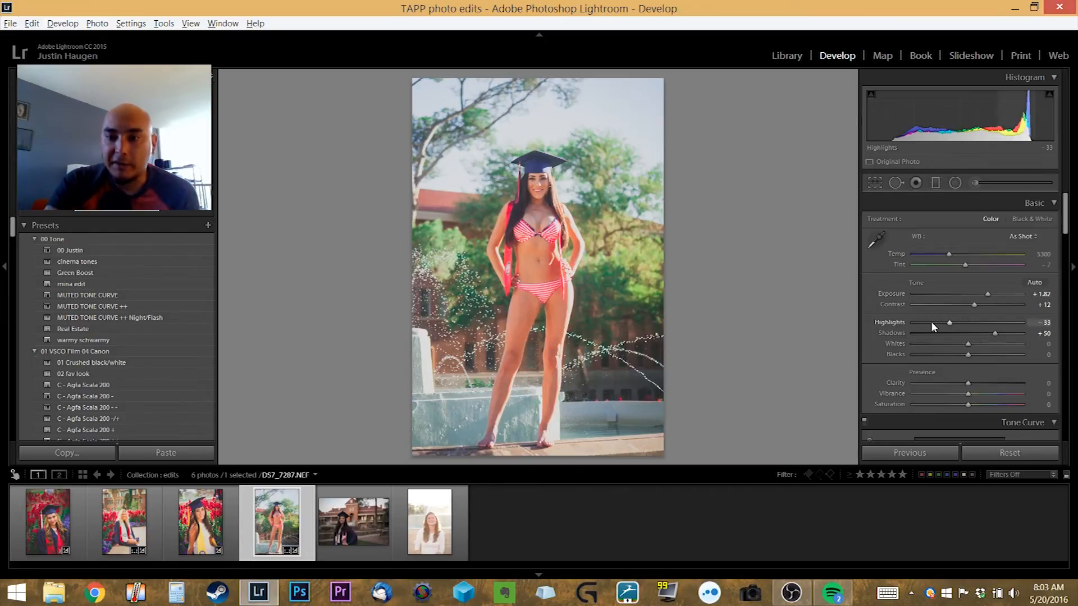
drag(941, 324, 905, 335)
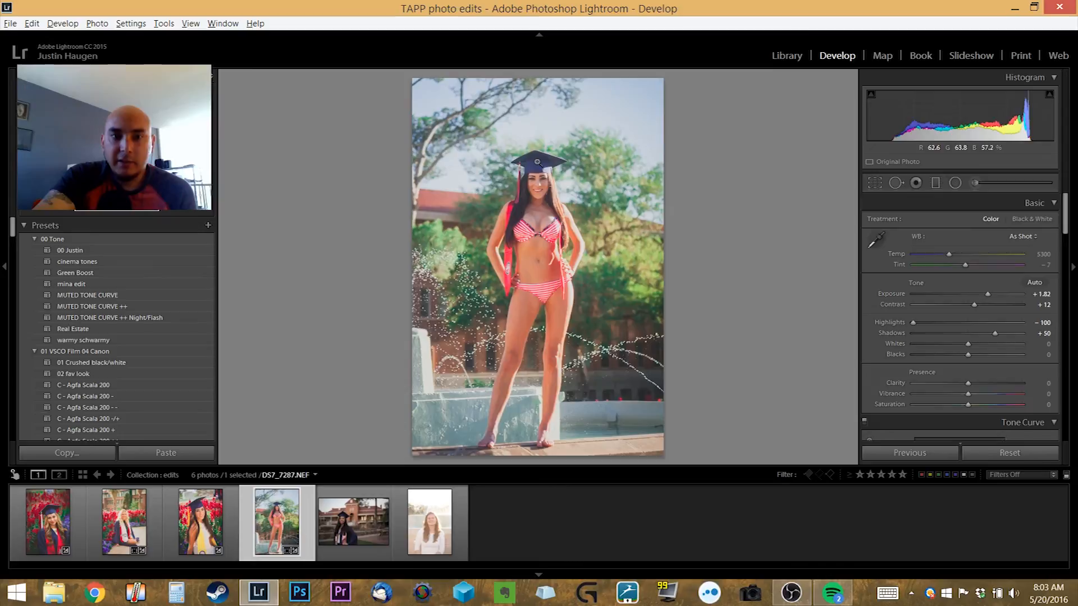
click(536, 162)
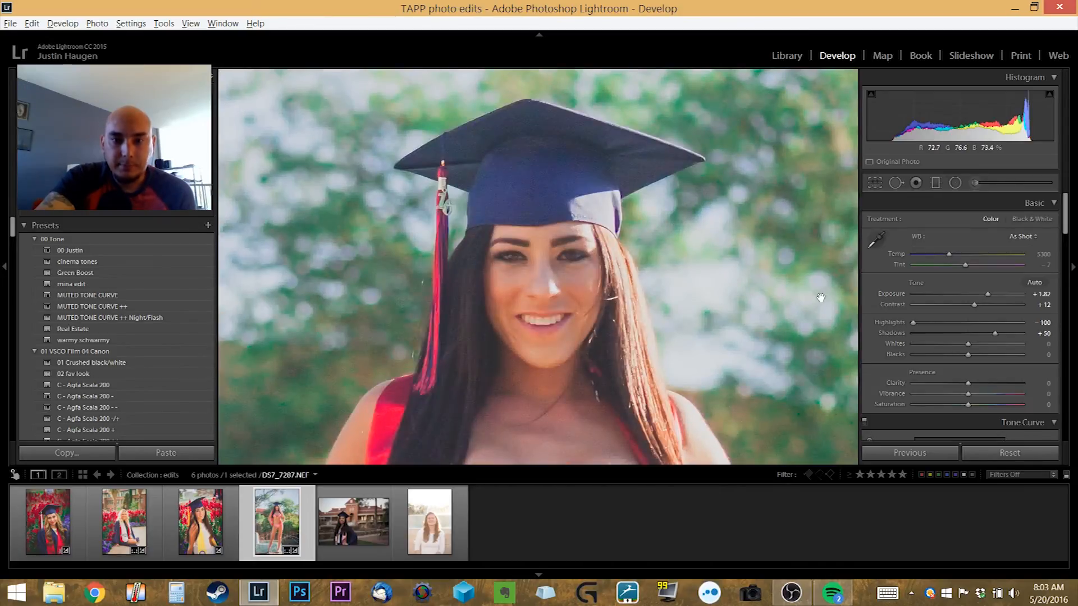
drag(724, 309, 724, 296)
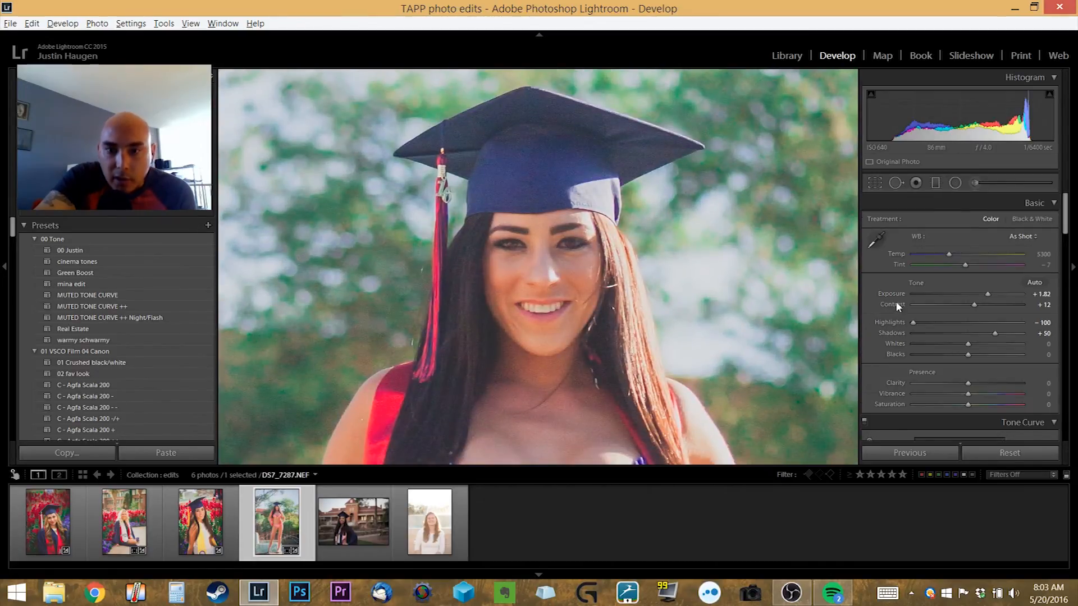
drag(990, 296, 989, 295)
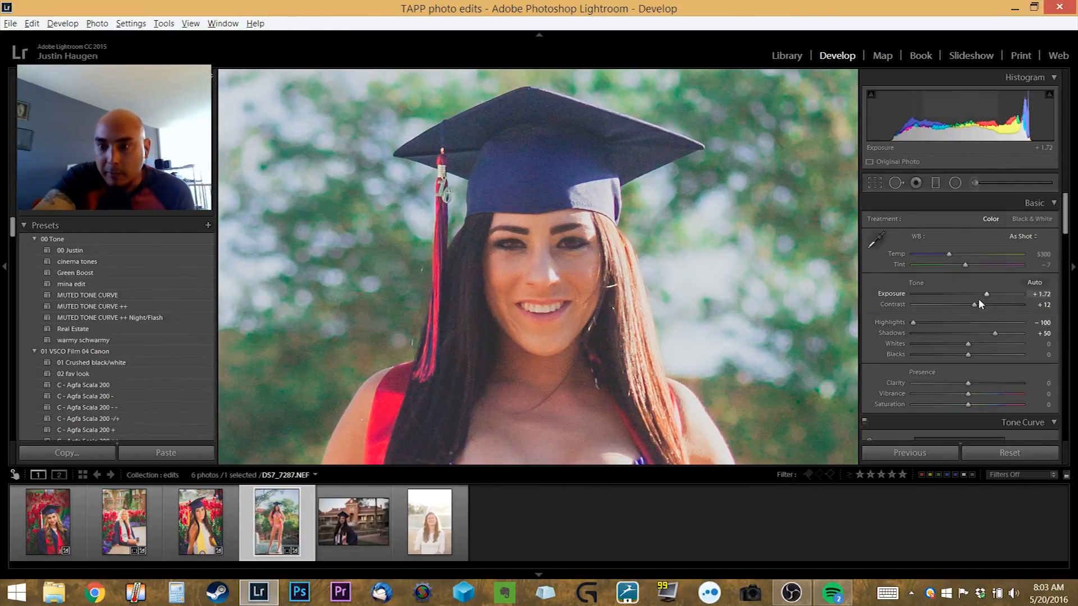
drag(981, 296, 983, 302)
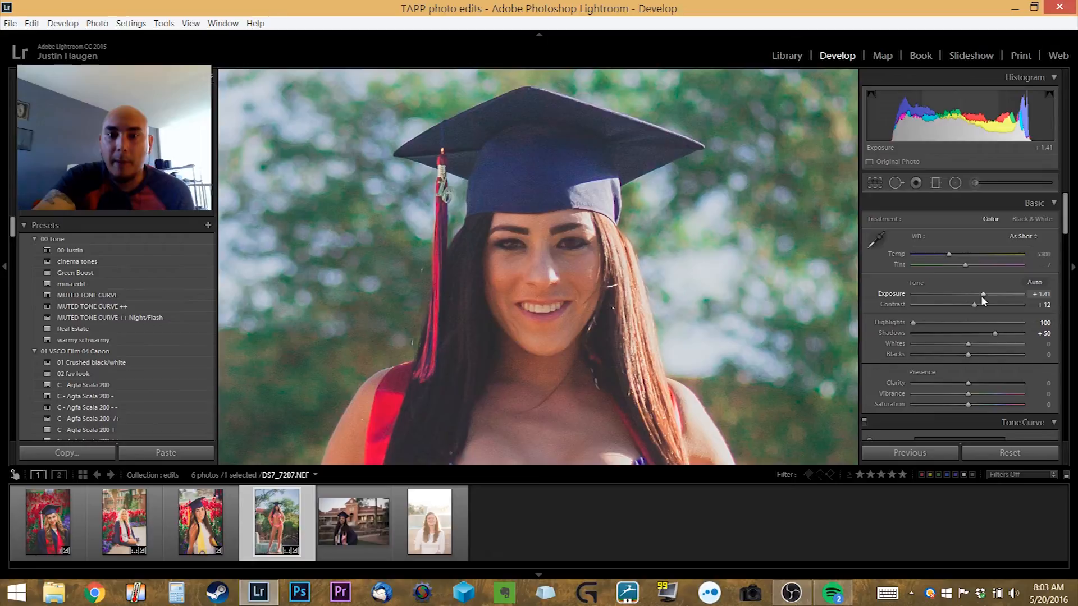
Inspect the face for noise and set the fountain photo's sharpening Amount to 27 and noise reduction Luminance to 54
scroll(957, 306, down, 8)
scroll(949, 292, down, 6)
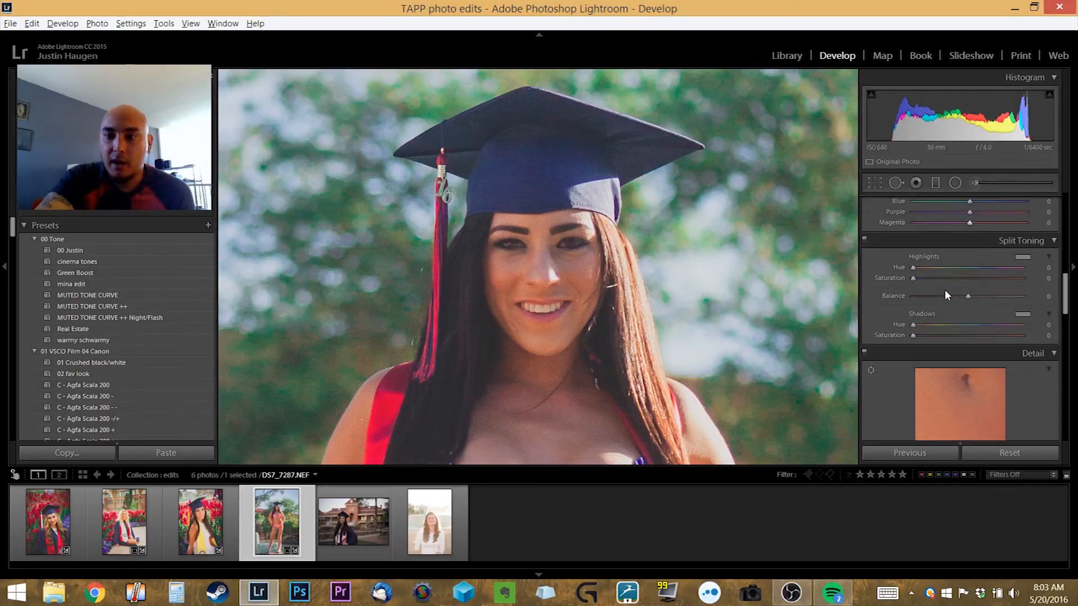
scroll(936, 327, down, 2)
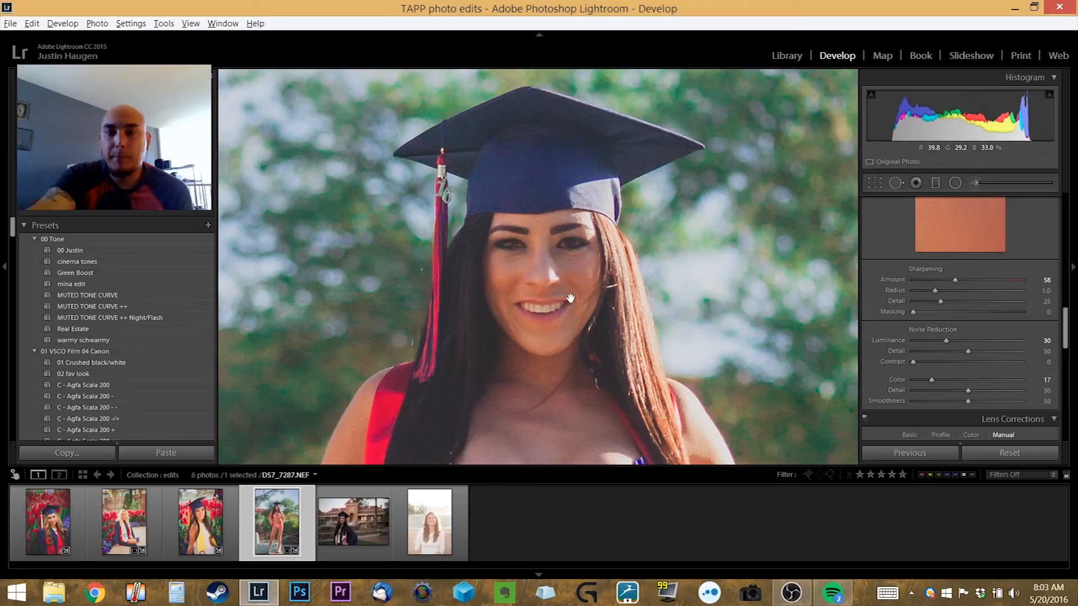
drag(526, 283, 530, 294)
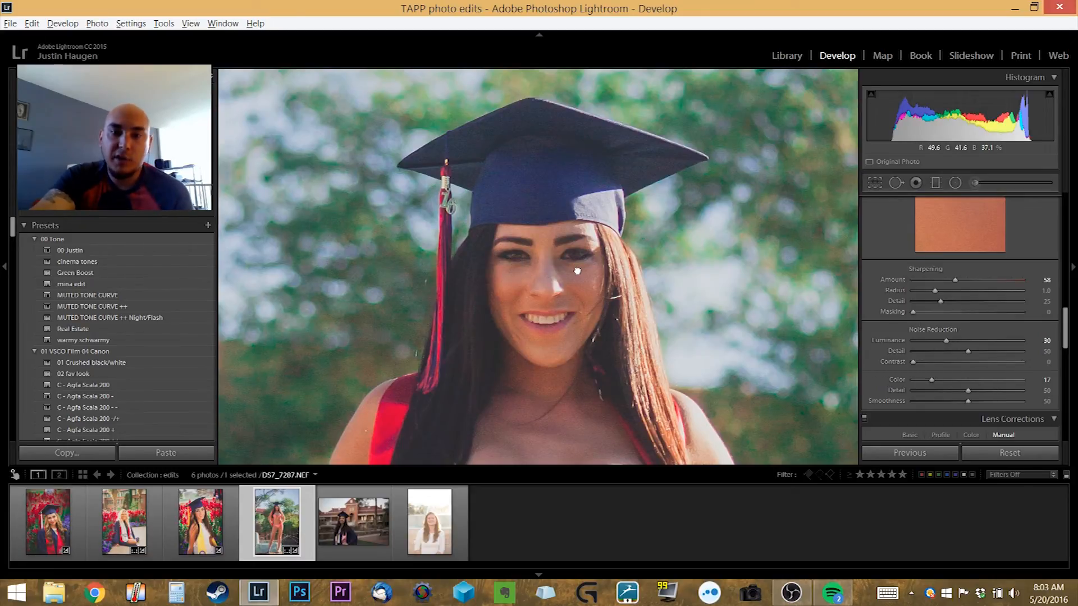
drag(577, 271, 517, 262)
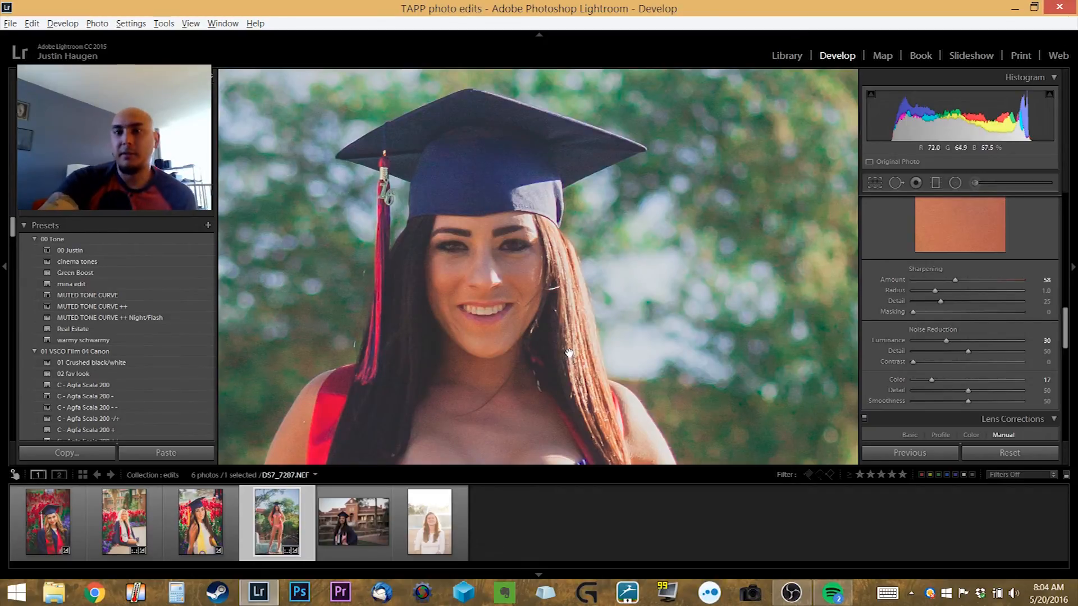
drag(589, 415, 627, 382)
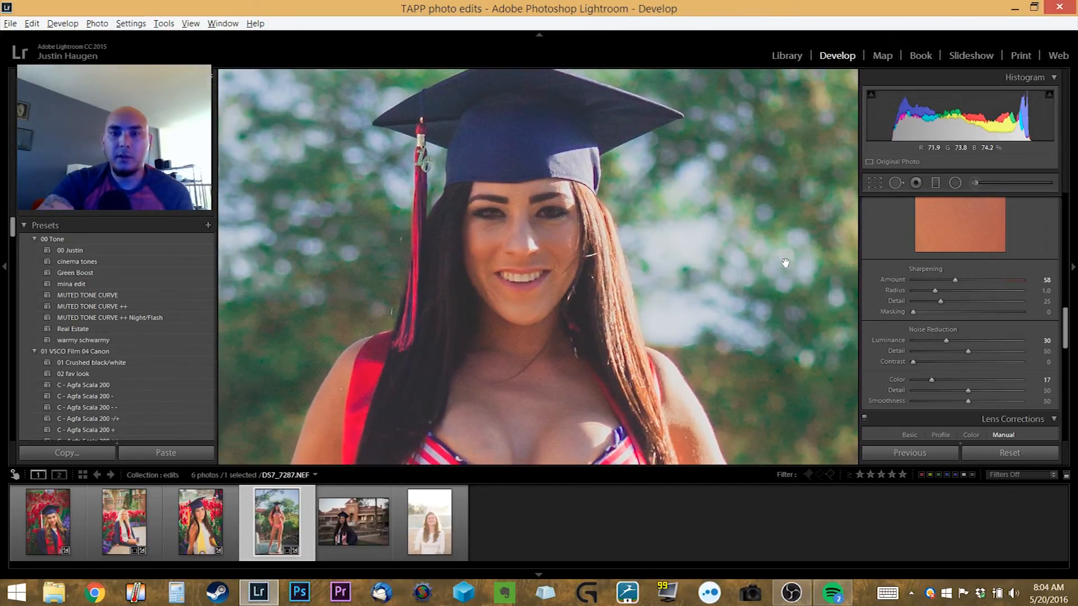
click(631, 272)
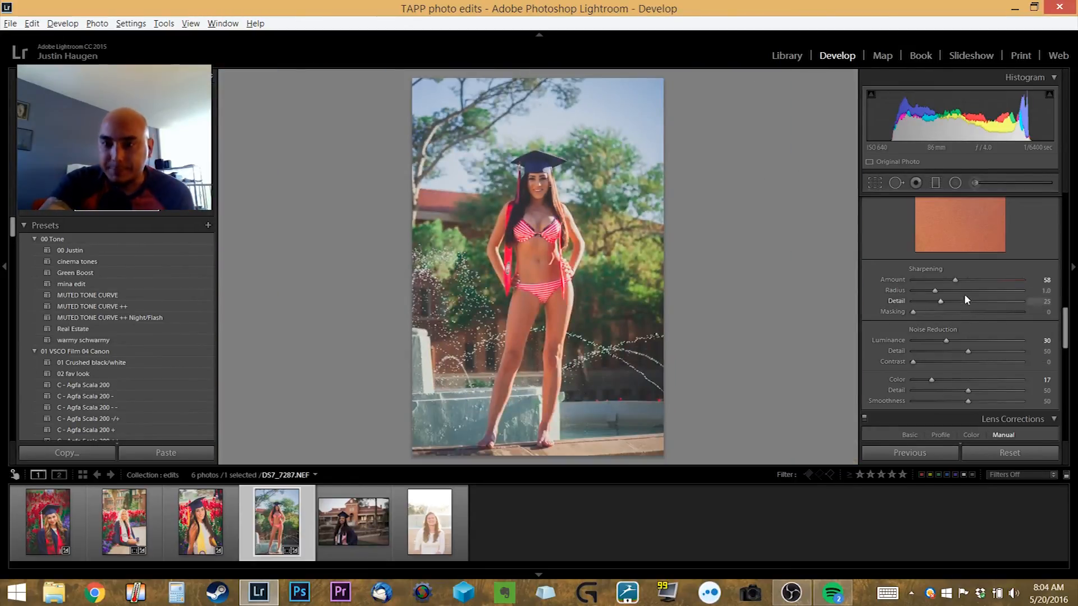
click(542, 160)
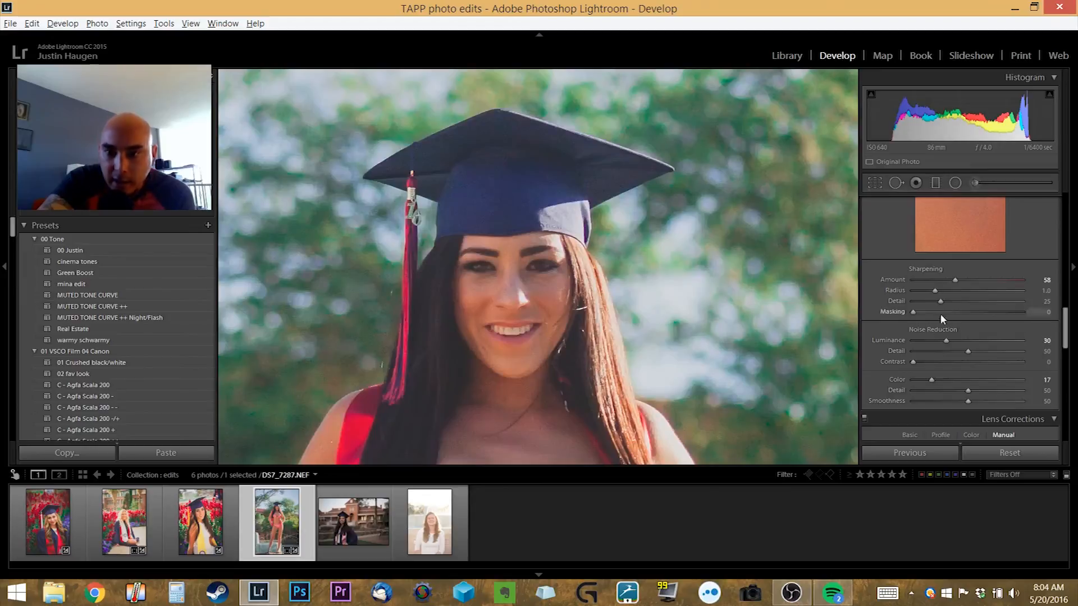
drag(953, 280, 930, 281)
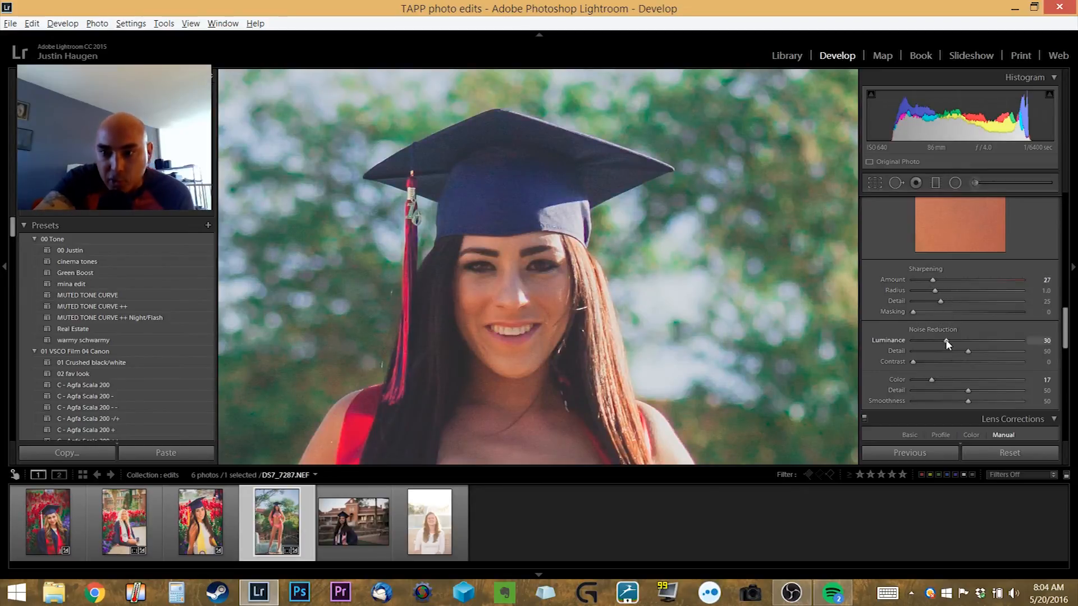
drag(946, 341, 956, 340)
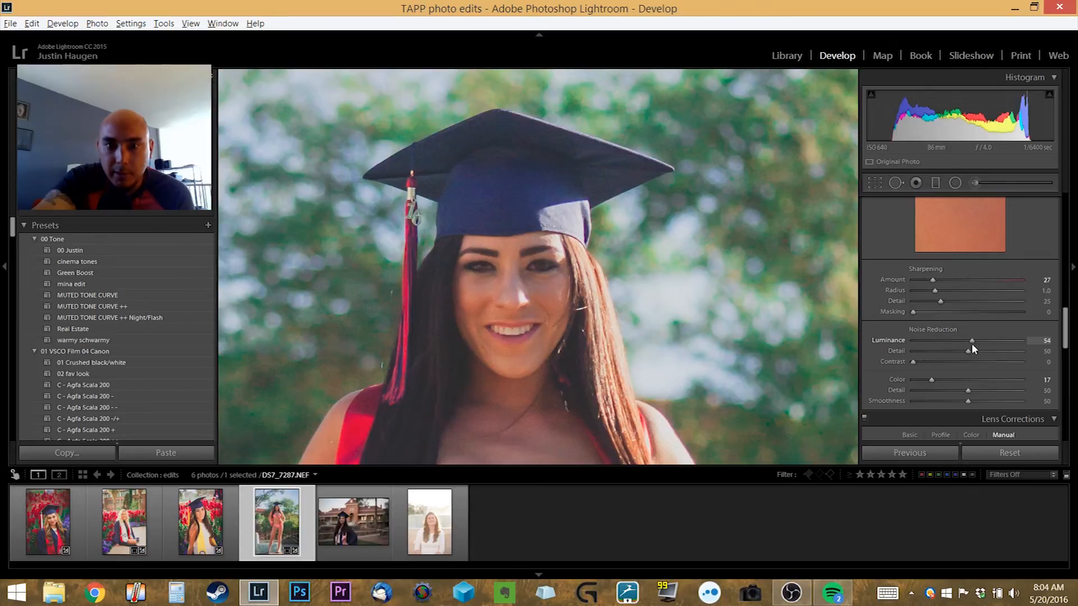
drag(700, 369, 743, 320)
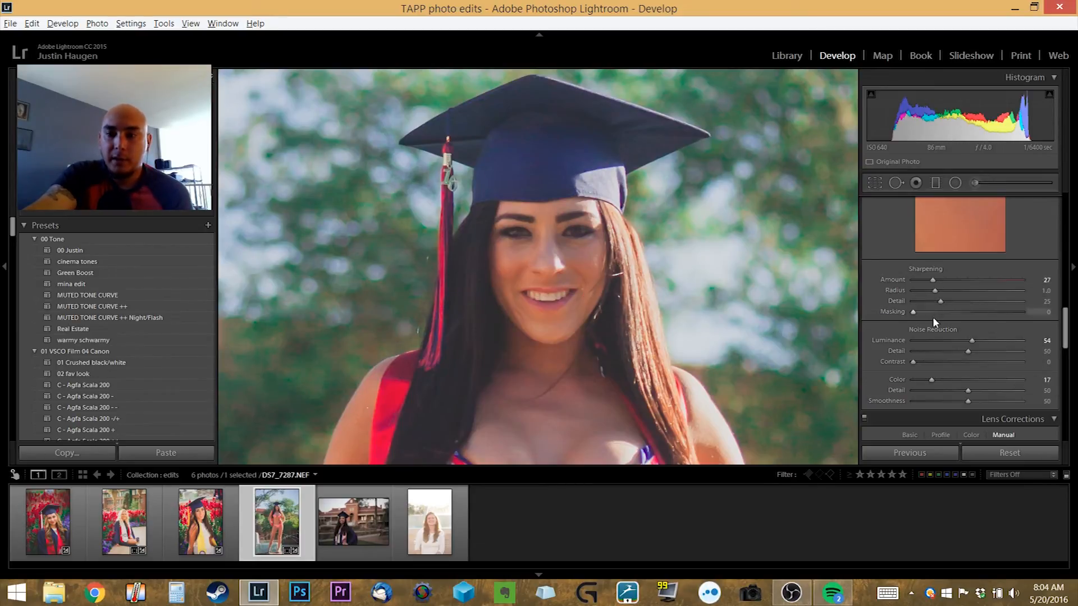
click(596, 318)
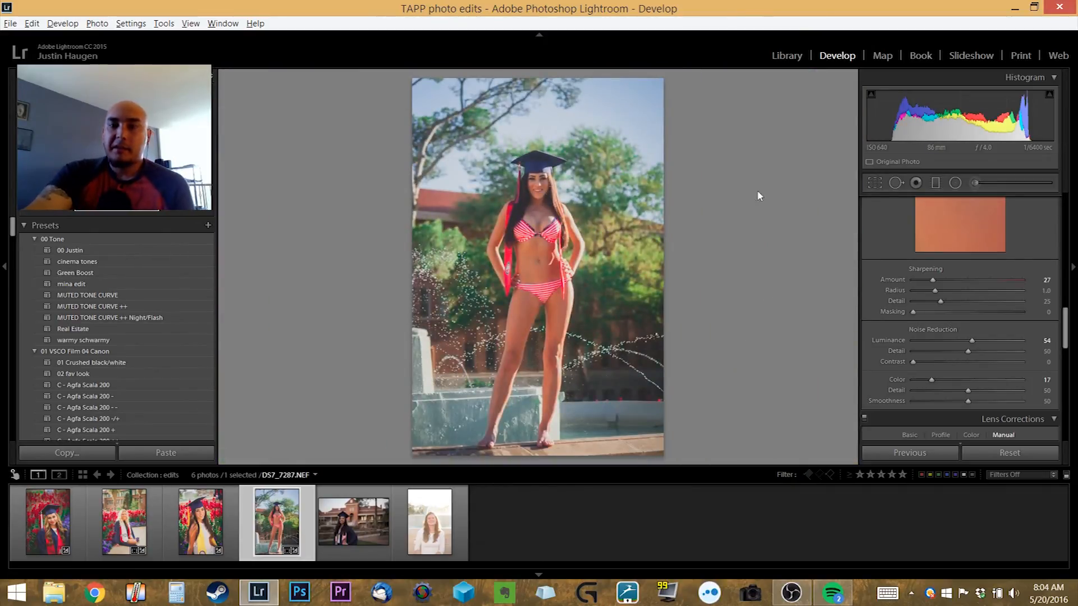
Add a radial filter around the graduate in the fountain photo, set its Exposure to -0.69 and shift it slightly lower
scroll(956, 289, up, 15)
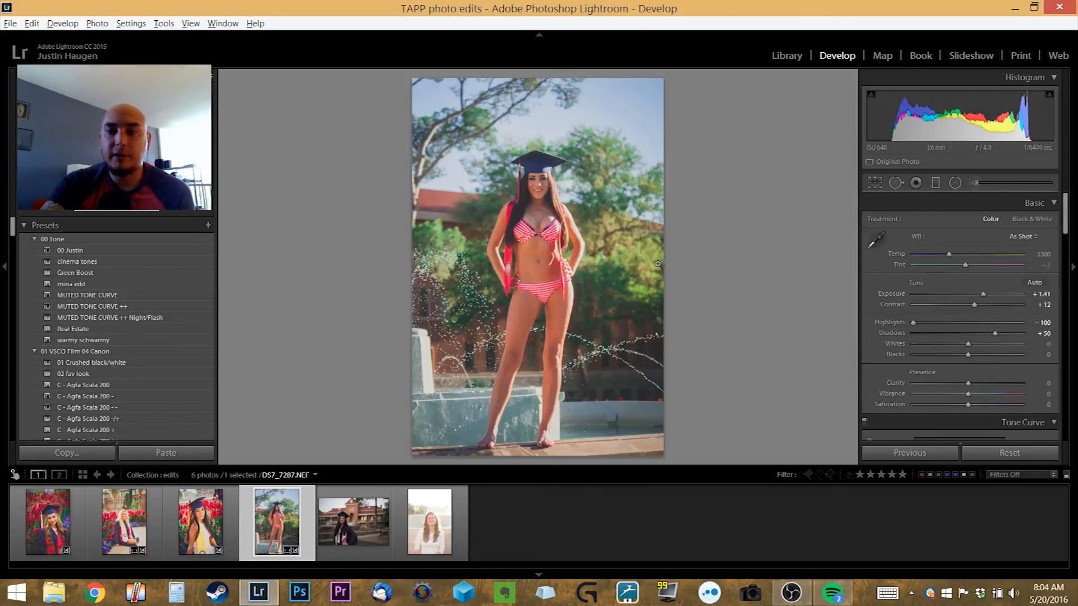
click(955, 182)
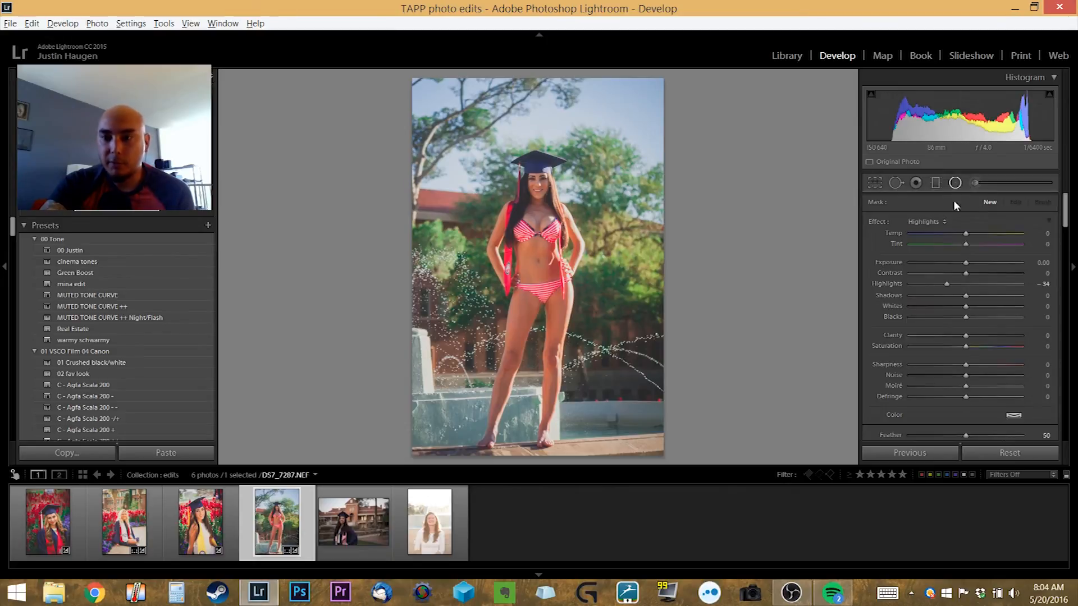
drag(536, 255, 630, 377)
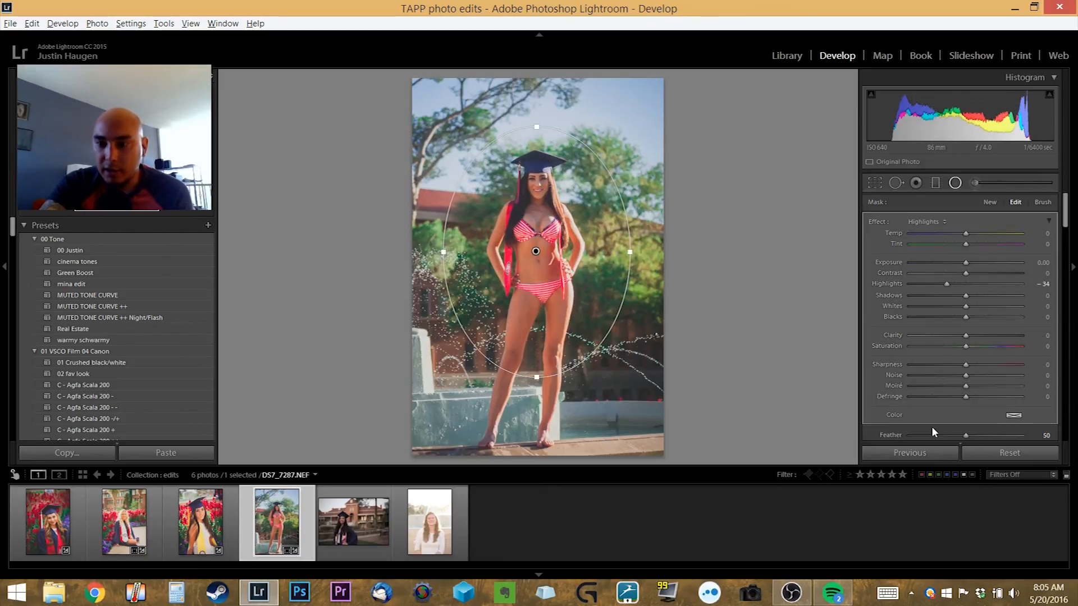
scroll(944, 410, down, 2)
scroll(961, 364, up, 2)
scroll(961, 362, down, 2)
scroll(961, 360, up, 2)
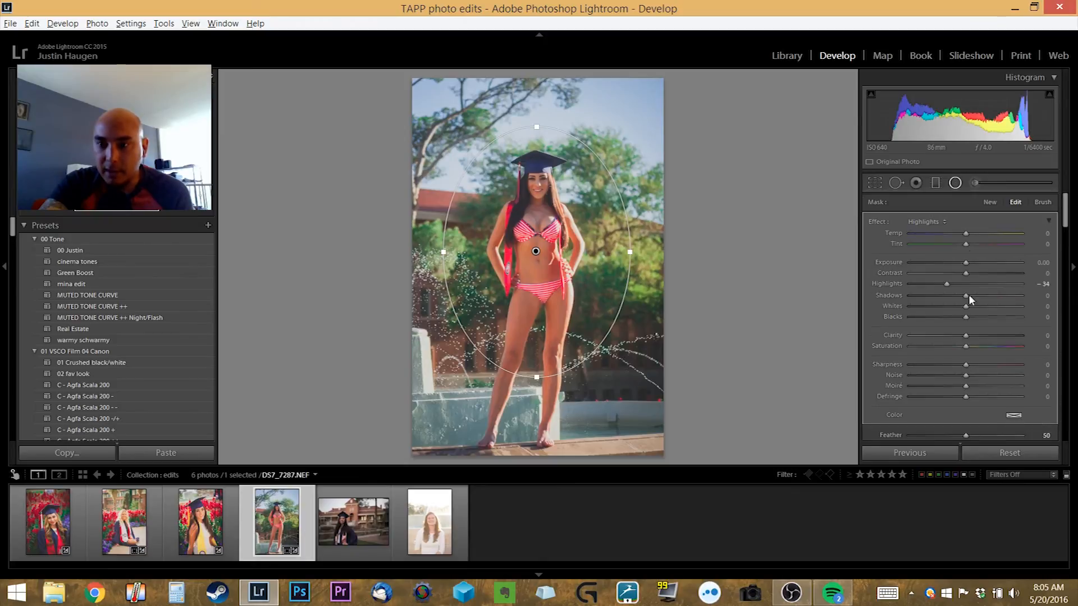
click(960, 262)
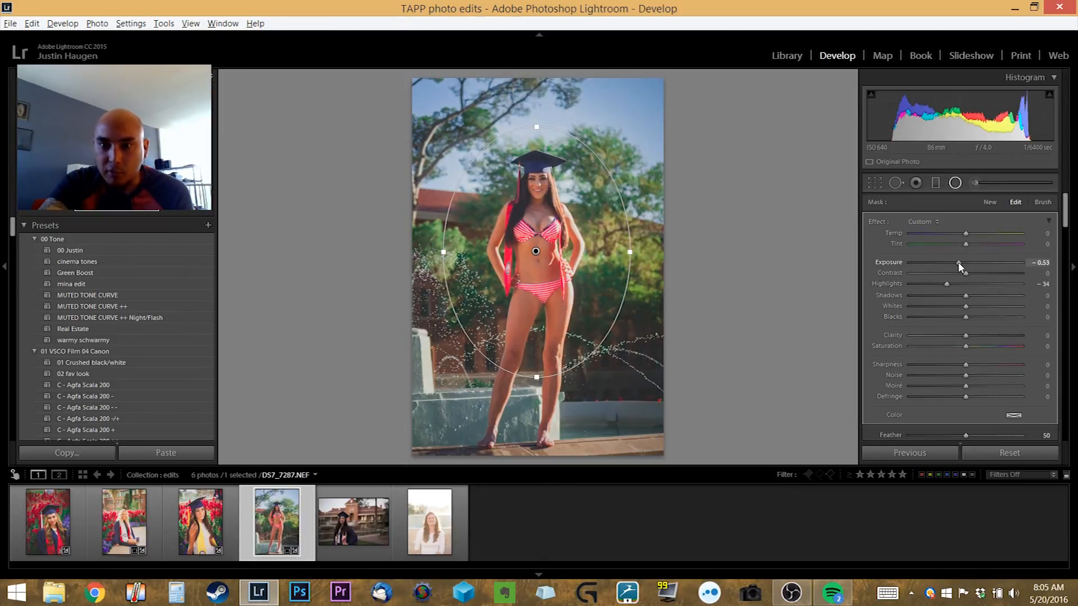
drag(958, 262, 956, 262)
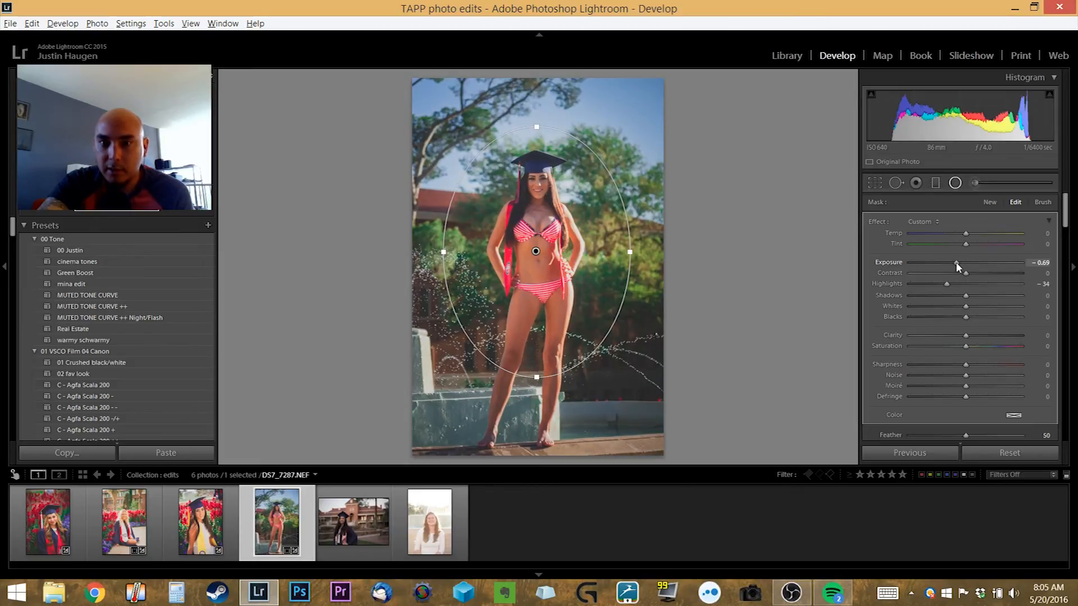
drag(536, 188, 533, 195)
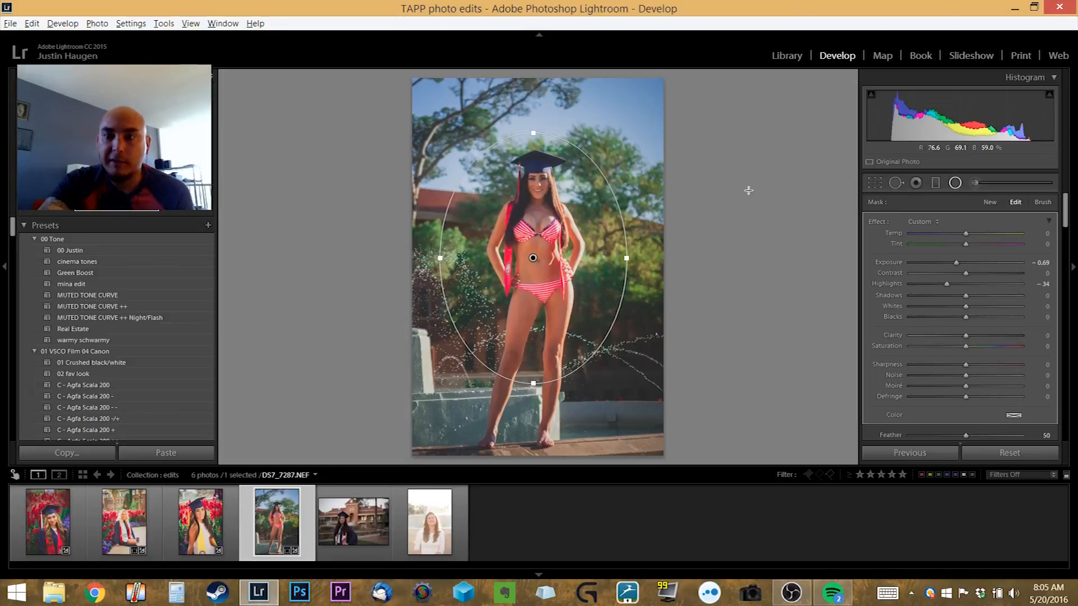
Erase the radial filter's effect over the graduate's face and hair with a size 7.0 brush
click(1042, 204)
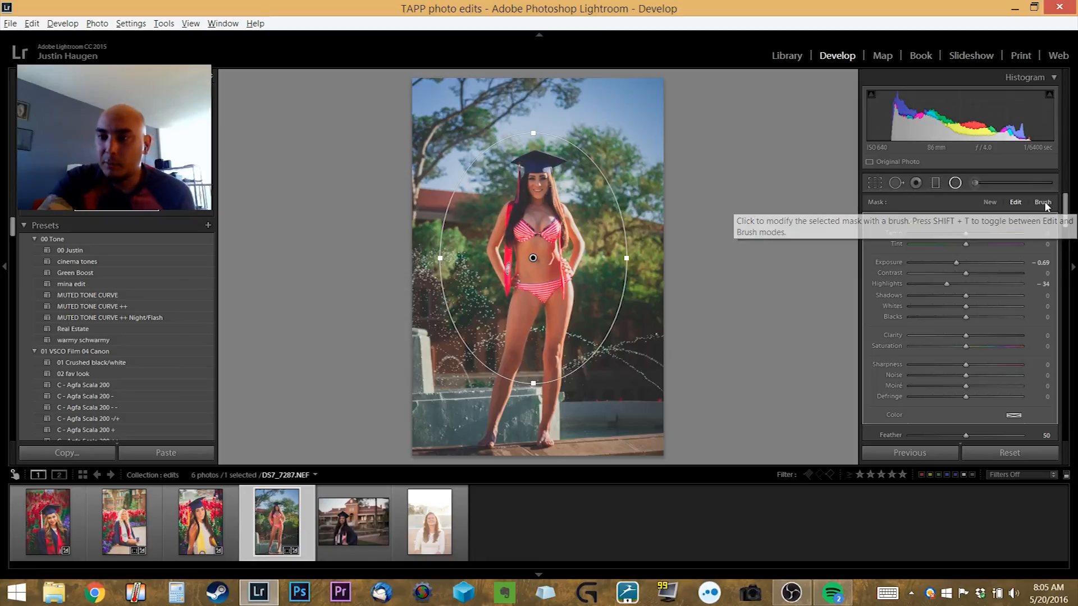
scroll(1027, 281, down, 2)
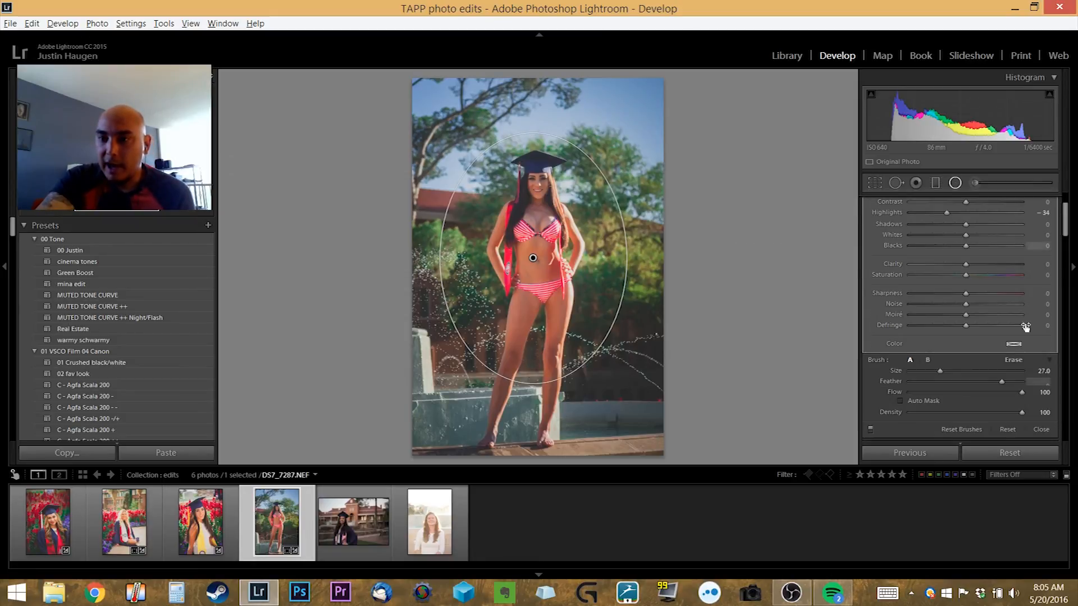
click(1013, 360)
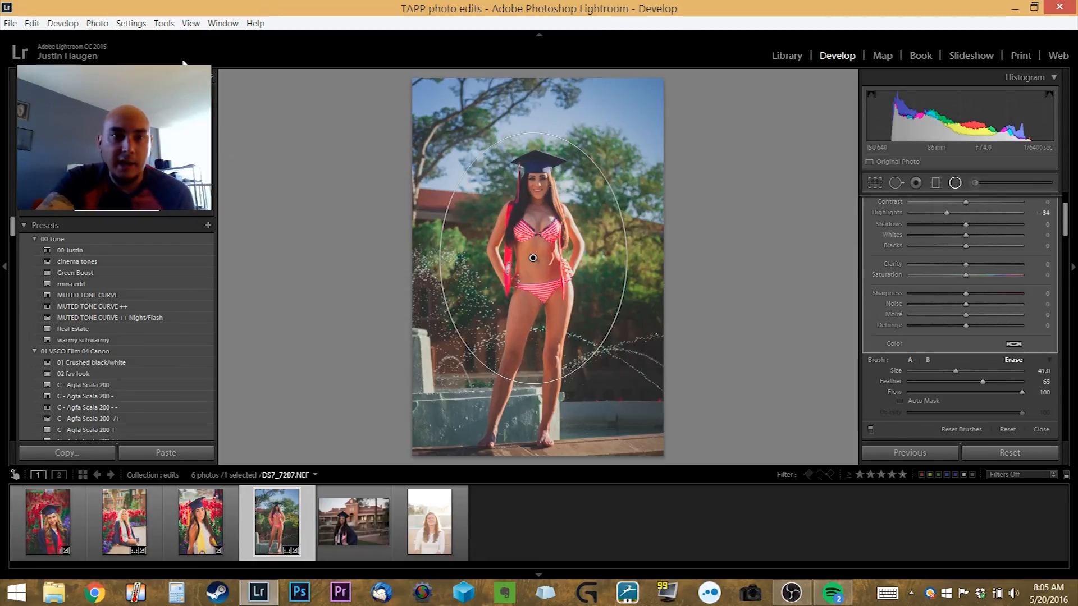
scroll(116, 325, down, 3)
click(158, 77)
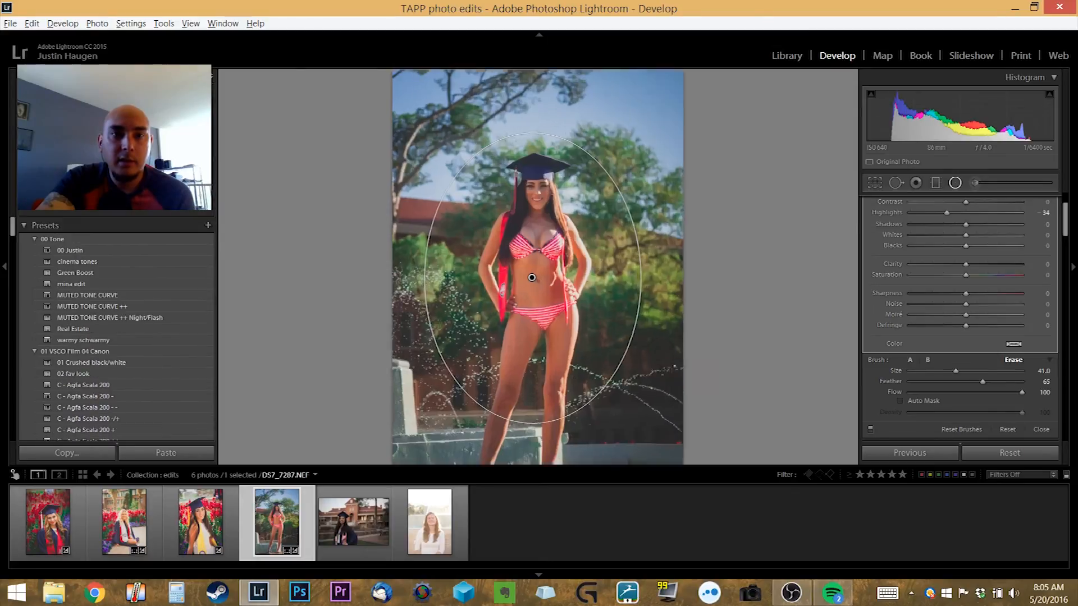
scroll(577, 287, down, 2)
scroll(576, 287, down, 5)
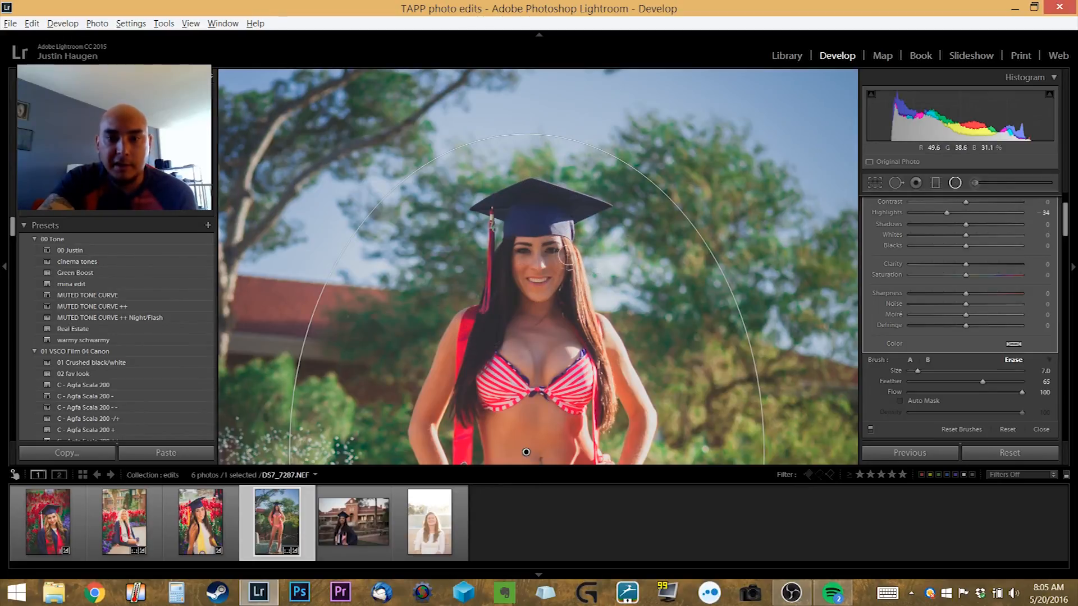
scroll(542, 231, up, 1)
mouse_move(533, 235)
mouse_down()
mouse_move(540, 305)
mouse_move(538, 247)
mouse_move(554, 277)
mouse_move(539, 246)
mouse_move(536, 306)
mouse_move(540, 213)
mouse_move(529, 212)
mouse_move(550, 248)
mouse_move(552, 290)
mouse_move(535, 302)
mouse_move(524, 342)
mouse_move(473, 336)
mouse_move(455, 354)
mouse_move(504, 322)
mouse_move(543, 344)
mouse_move(573, 342)
mouse_move(581, 316)
mouse_up()
key(k)
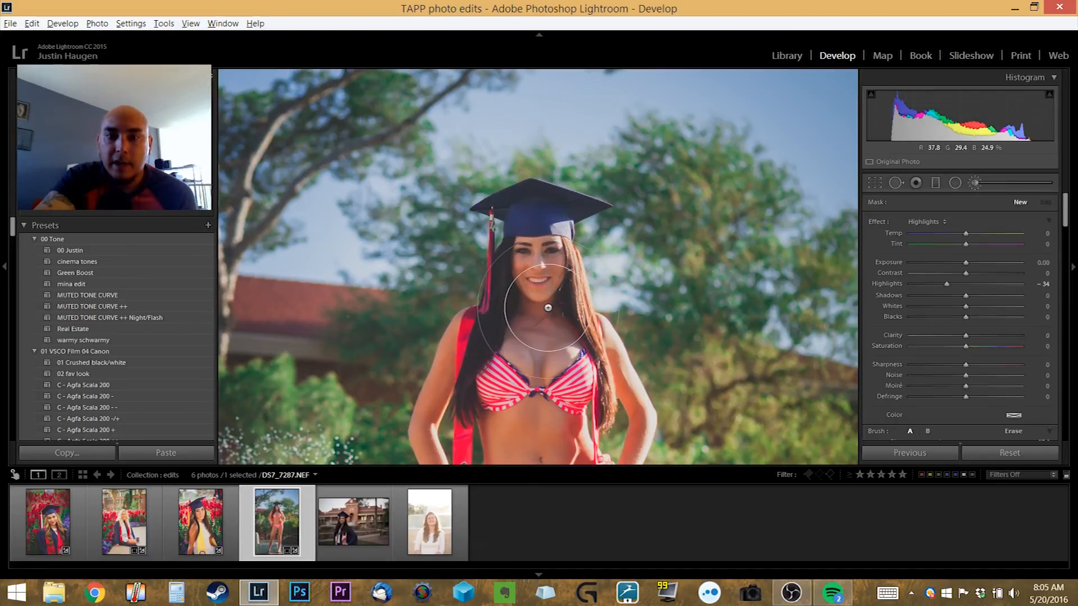
click(548, 305)
drag(553, 305, 360, 190)
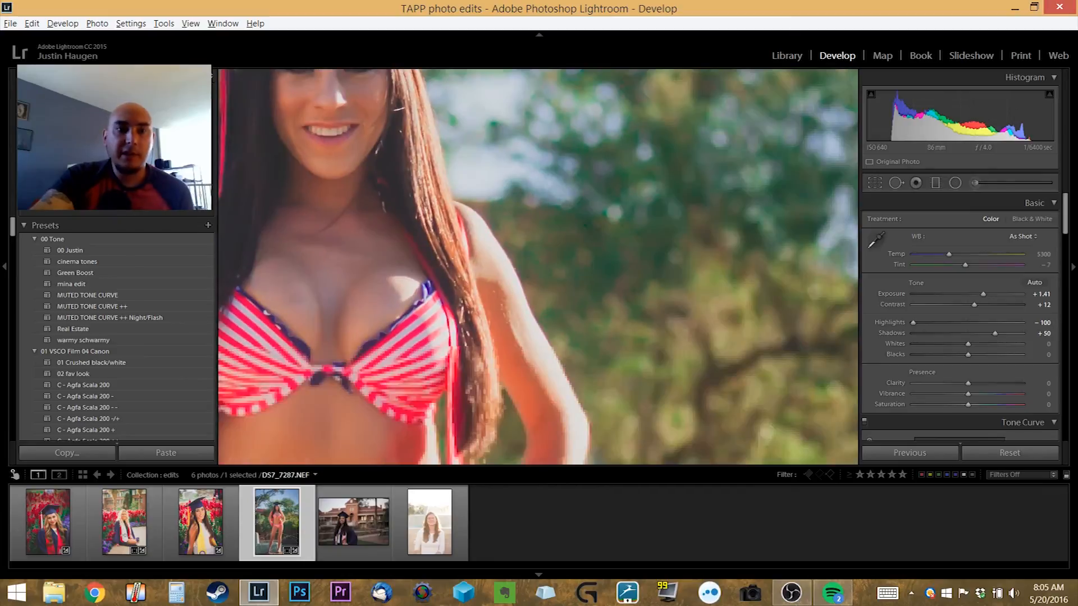
key(z)
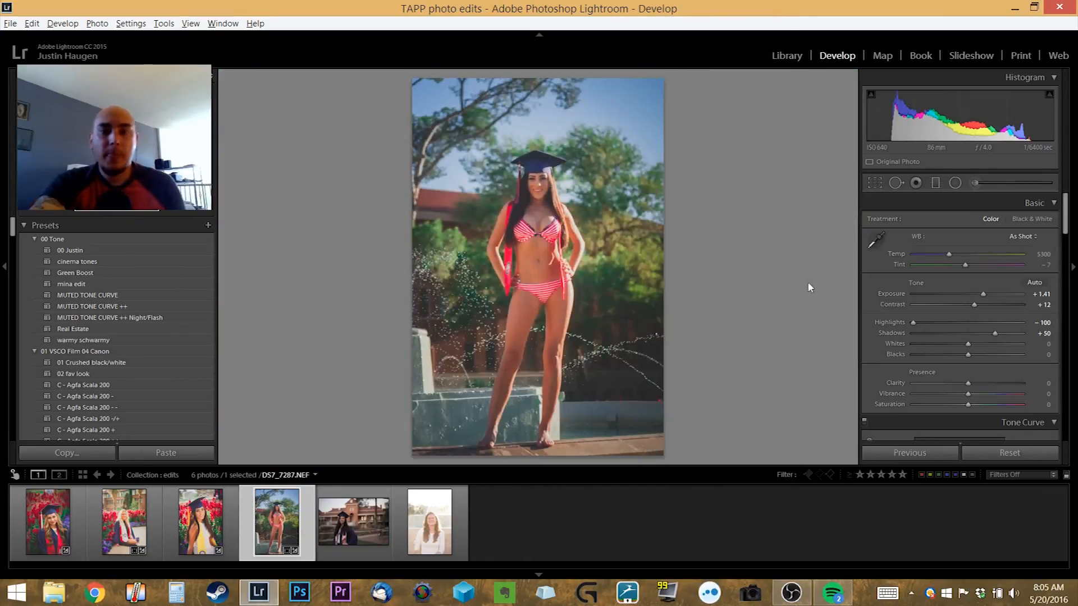
Review the fountain photo's radial filter options and compare the edited photo with its unedited version
key(shift+m)
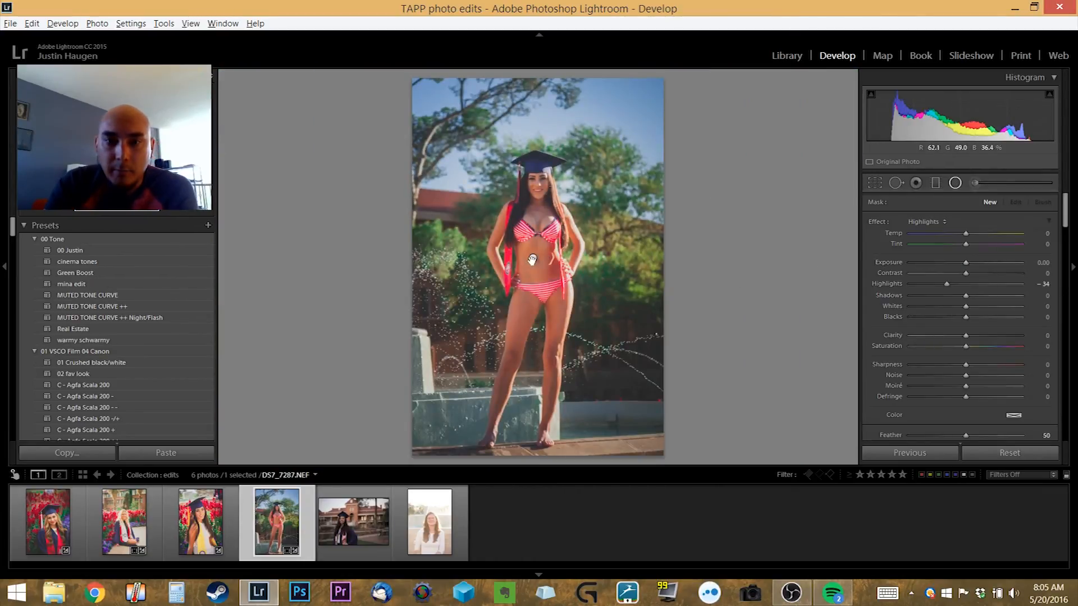
mouse_move(533, 256)
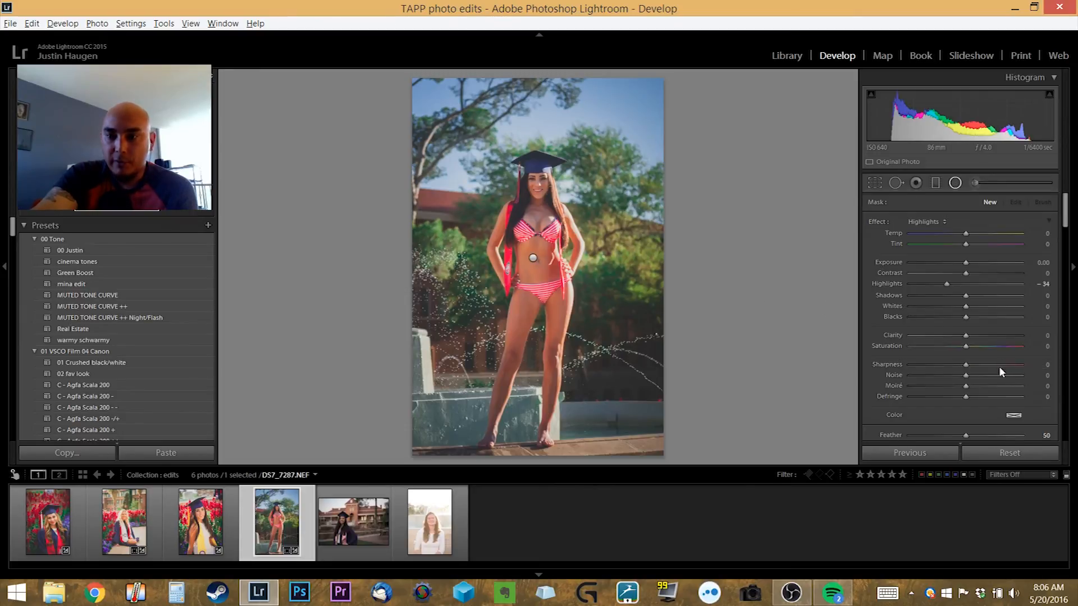
scroll(1003, 359, down, 3)
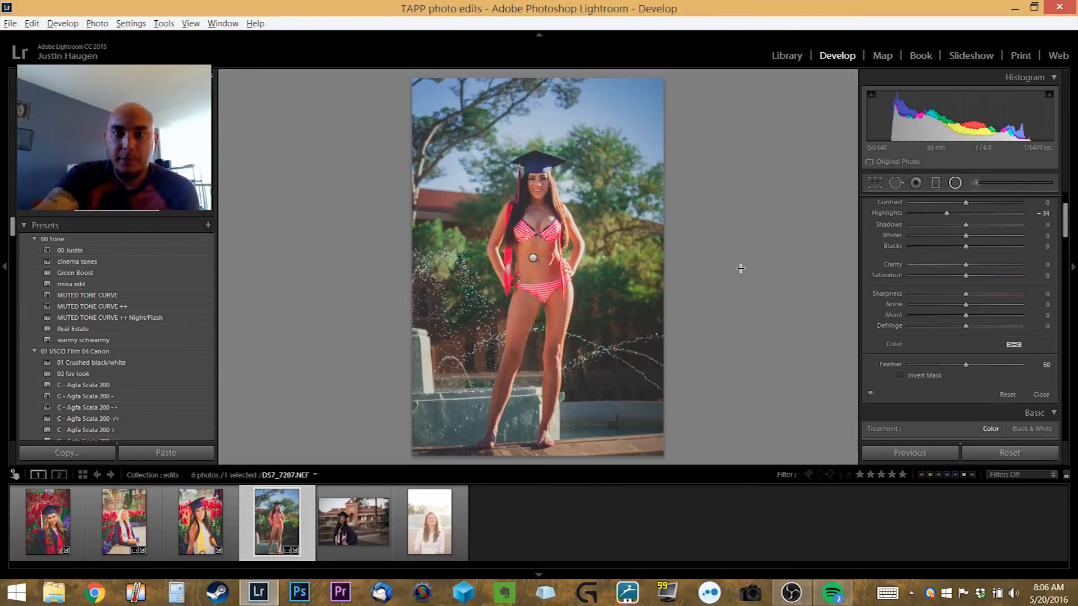
click(1007, 395)
key(ctrl+z)
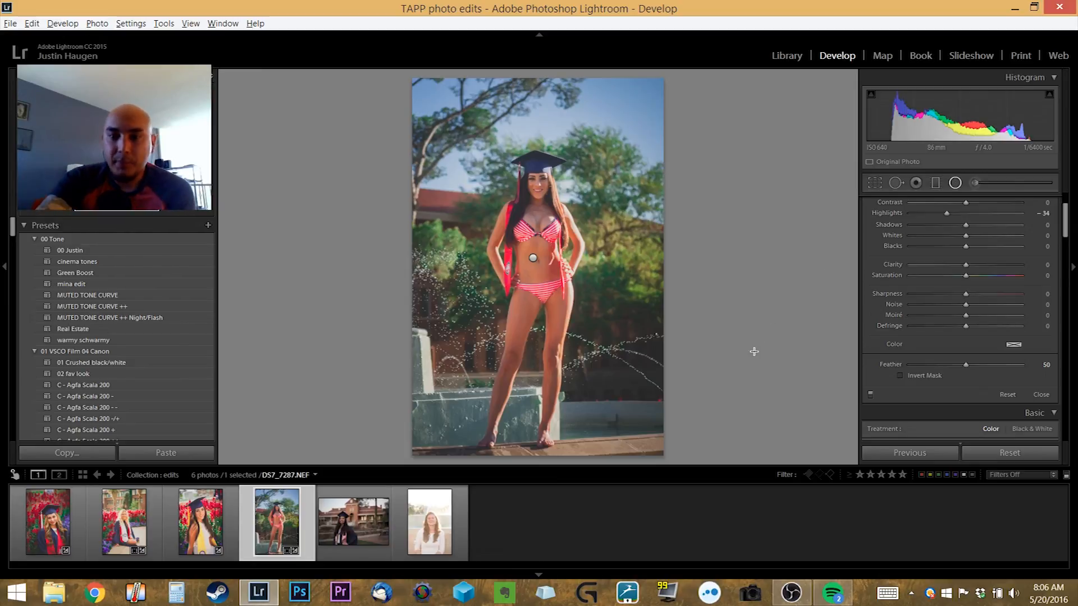
key(shift+m)
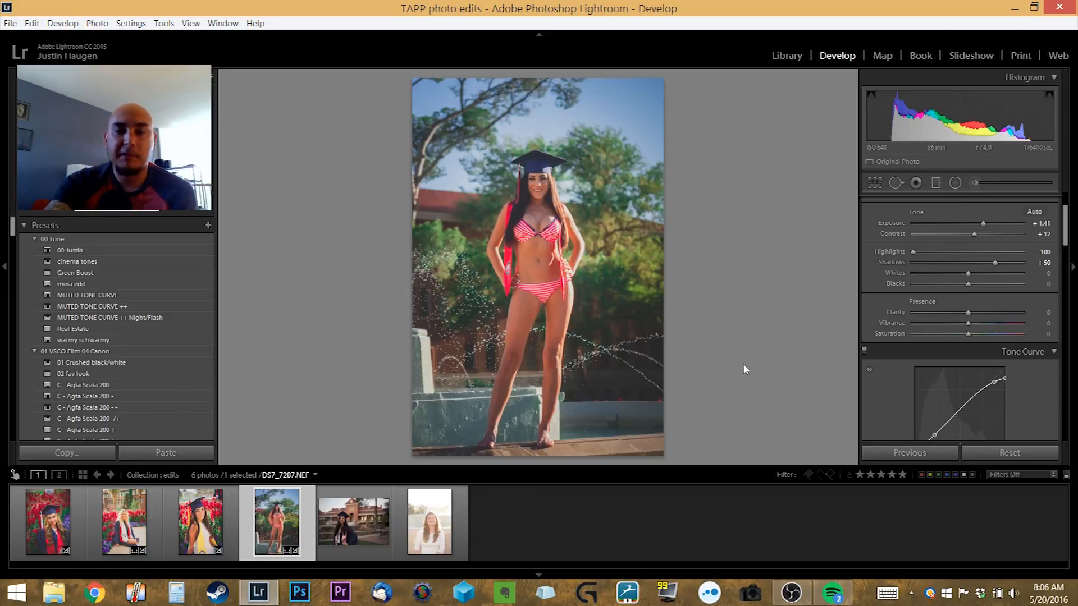
key(backslash)
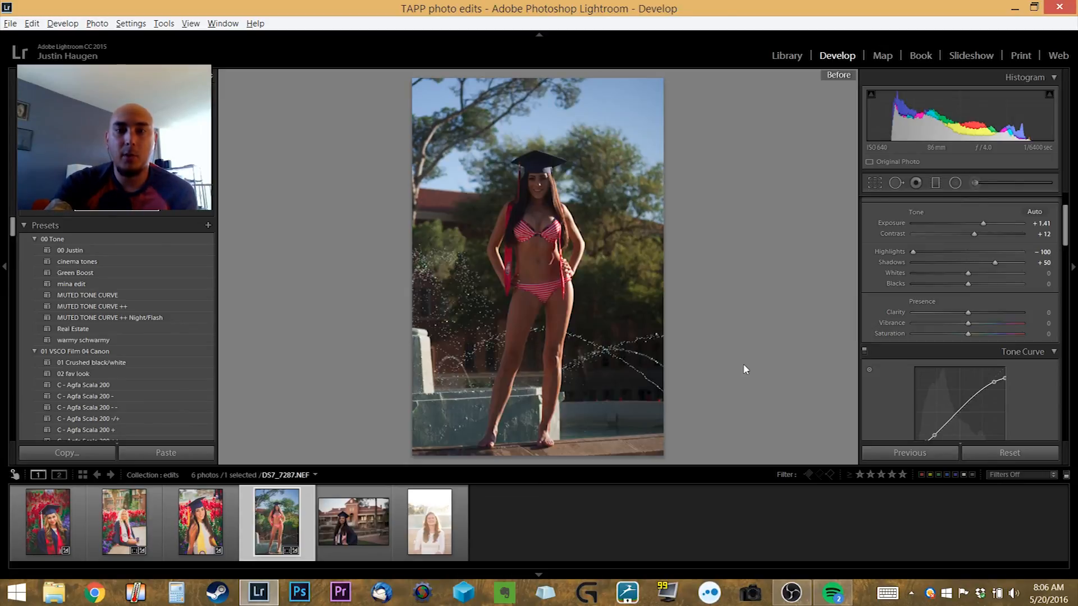
key(backslash)
Apply the mina edit preset to the landscape photo of the graduate by the brick building and examine her face up close
key(Right)
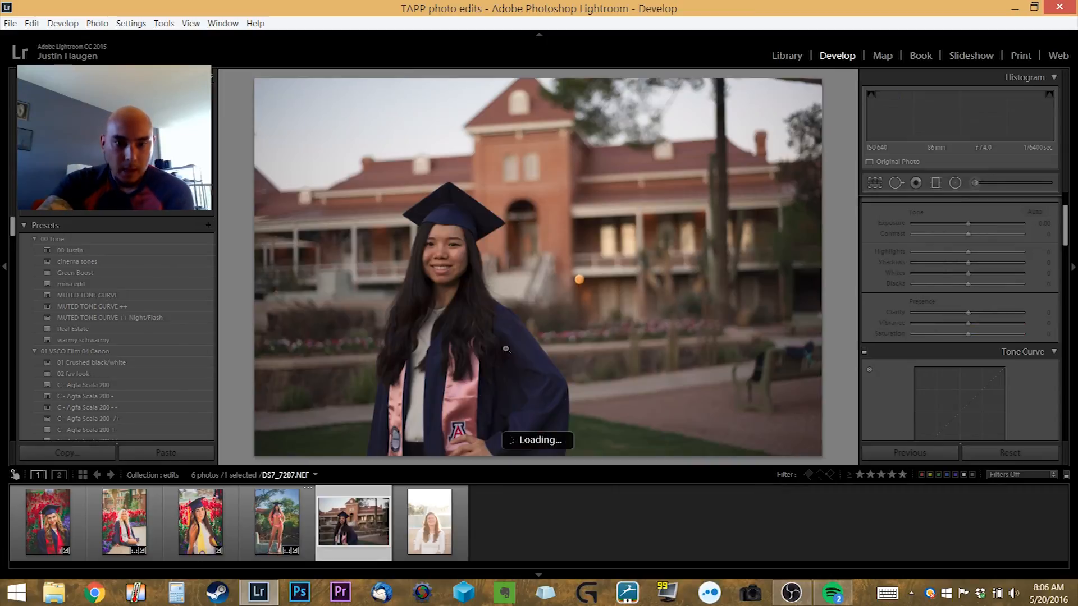
click(86, 285)
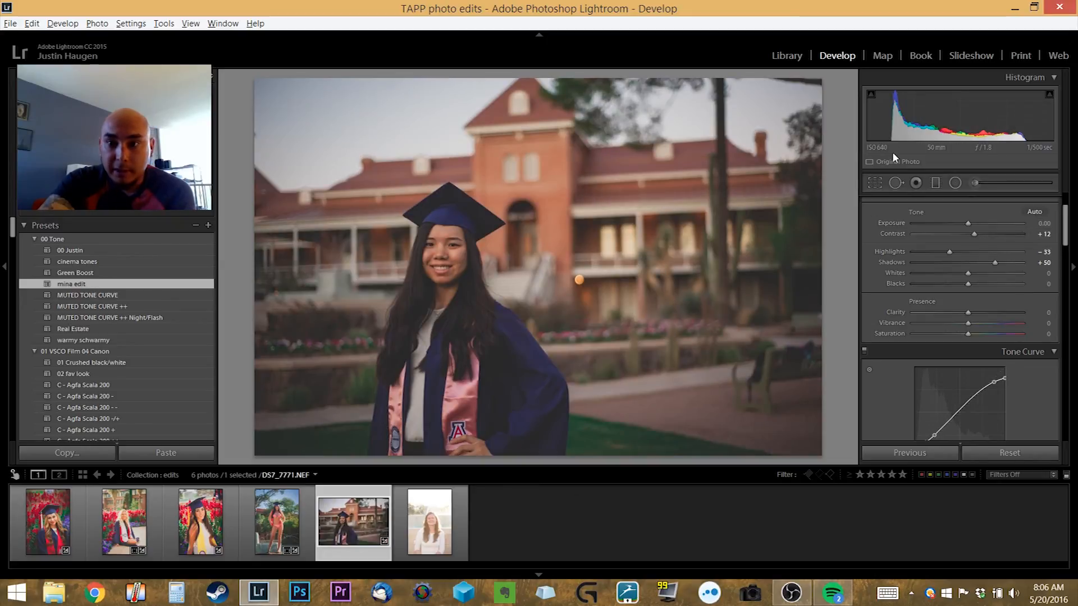
click(405, 257)
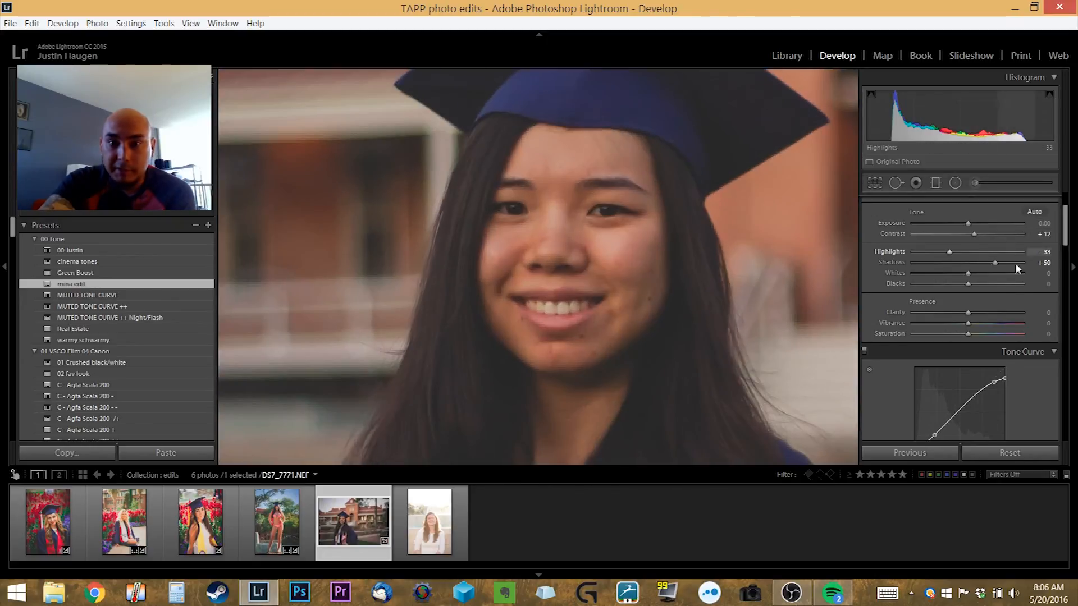
Set the brick-building photo's Exposure to +0.85, Highlights to -69 and Temp to 7744
scroll(979, 275, up, 2)
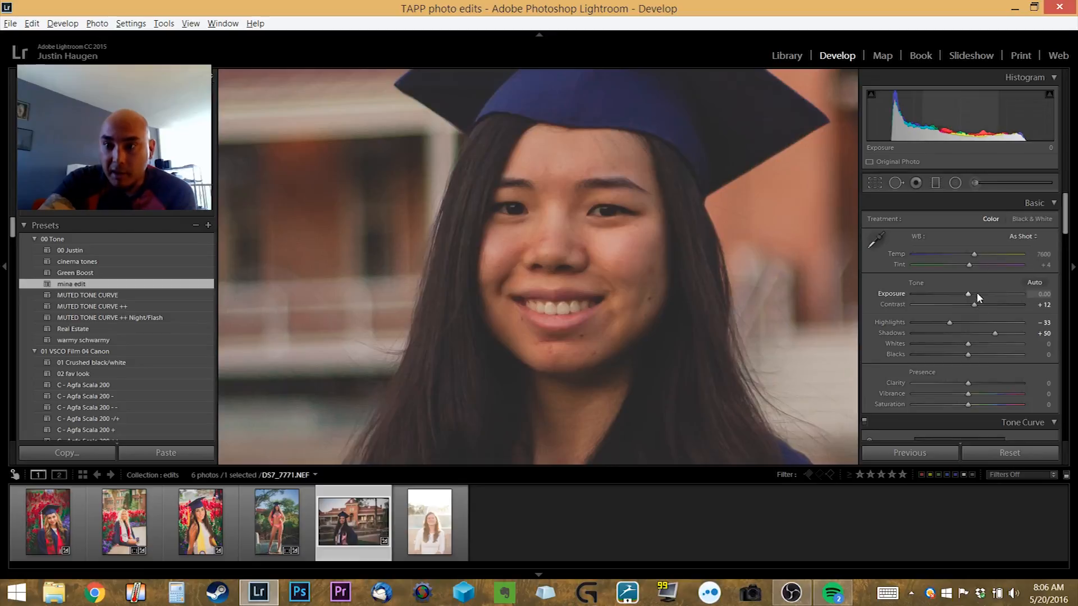
click(979, 294)
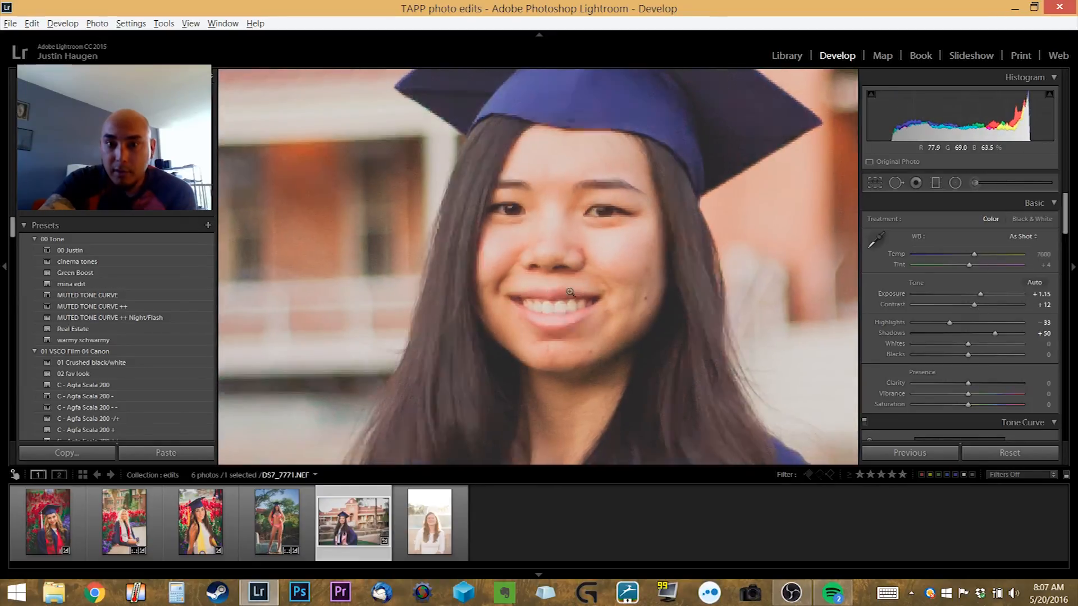
click(550, 291)
drag(979, 295, 975, 293)
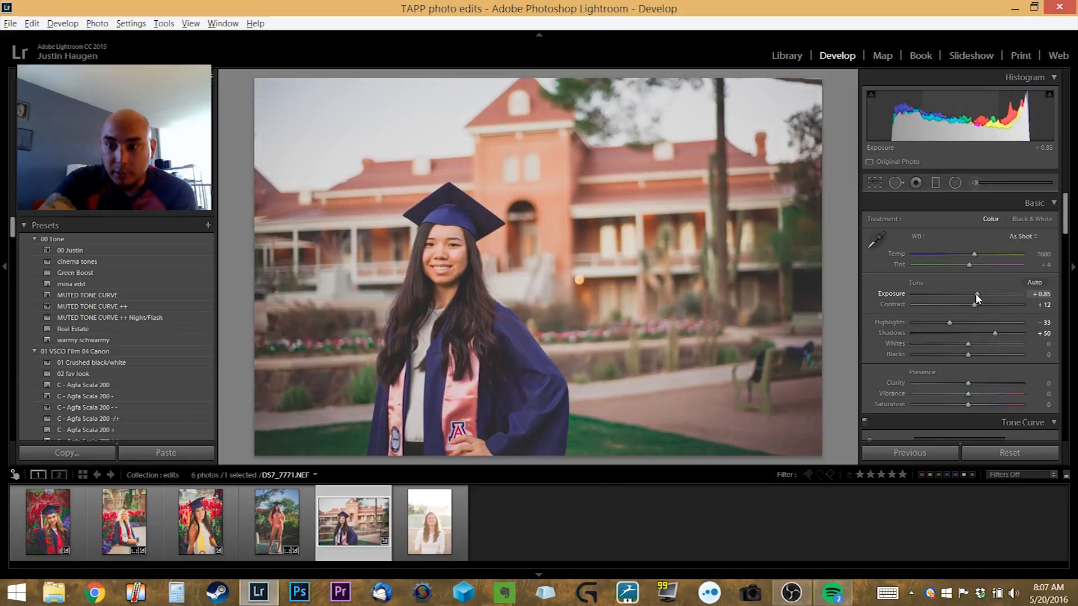
click(930, 323)
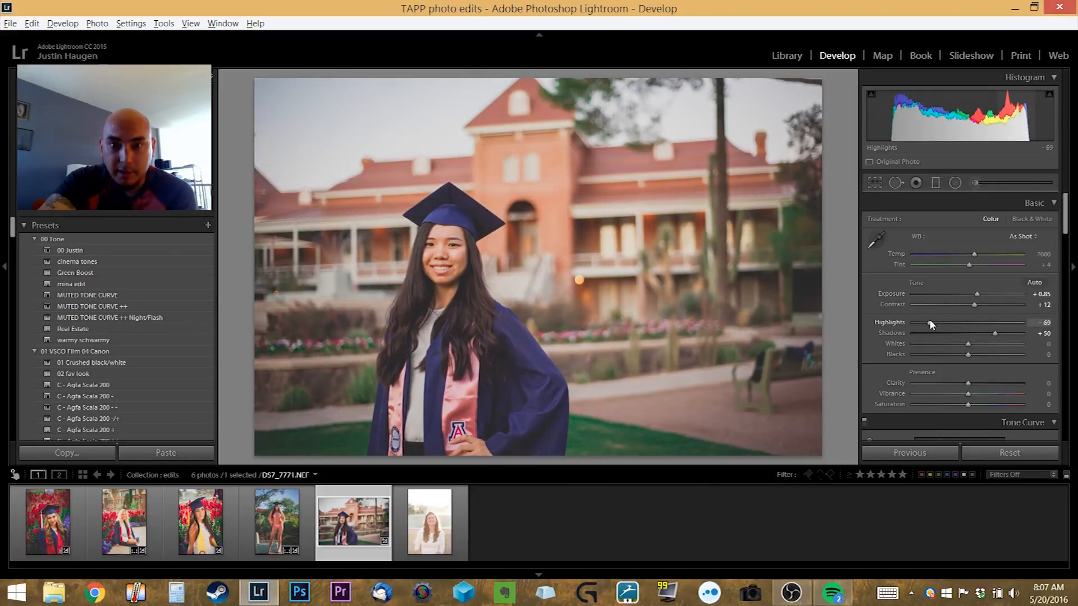
drag(972, 254, 974, 254)
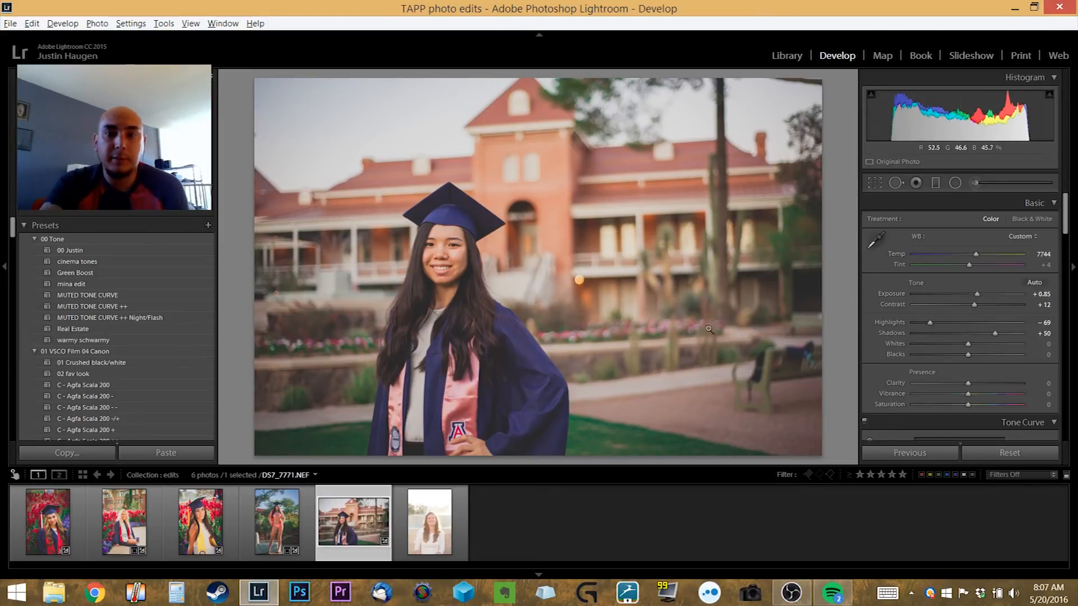
Straighten the brick-building photo's crop to an angle of 1.21 and compare the edit with the unedited version
key(r)
drag(834, 169, 851, 125)
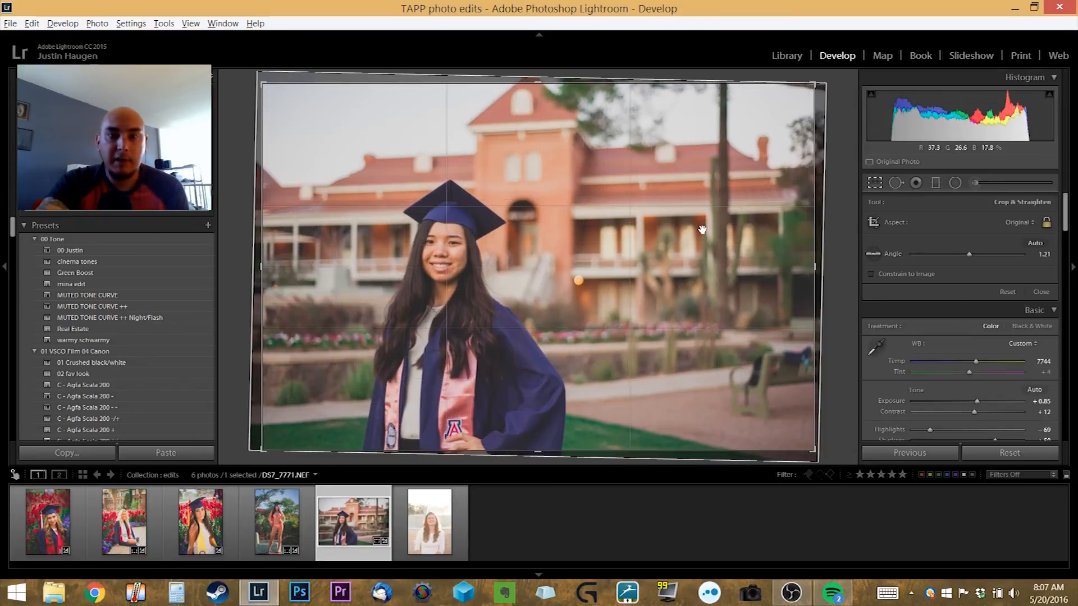
key(r)
key(backslash)
key(backslash)
key(backslash)
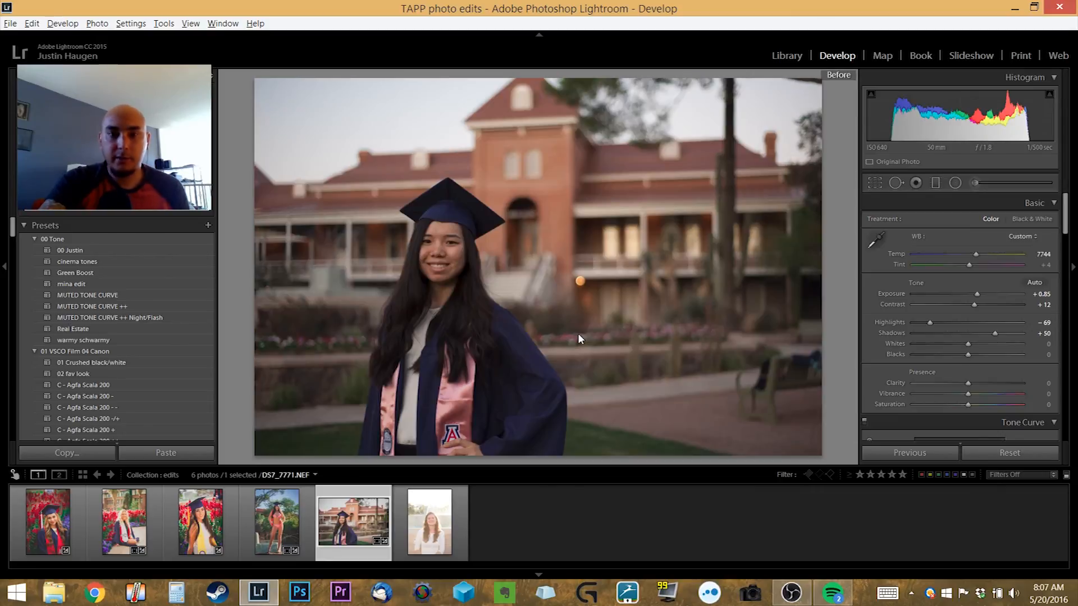
key(backslash)
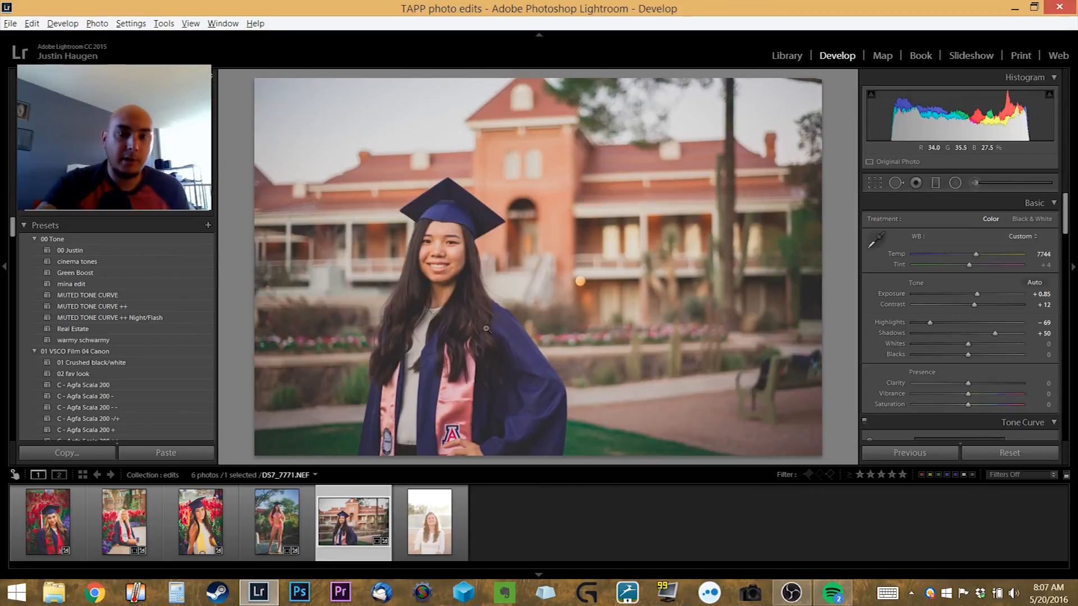
Apply the mina edit preset to the backlit white-top portrait and compare it with the unedited version
key(Right)
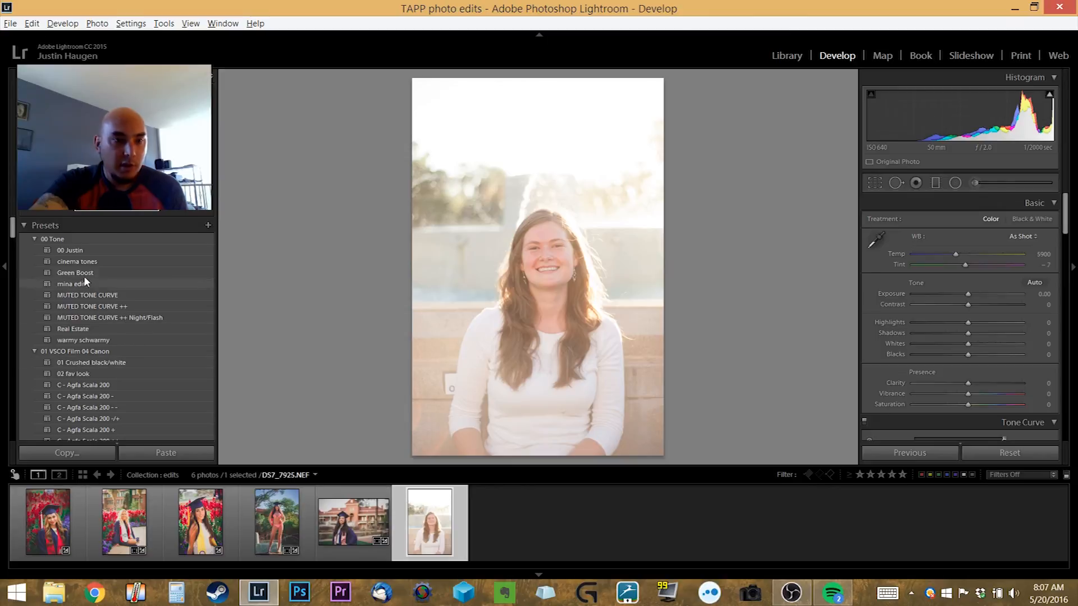
click(83, 284)
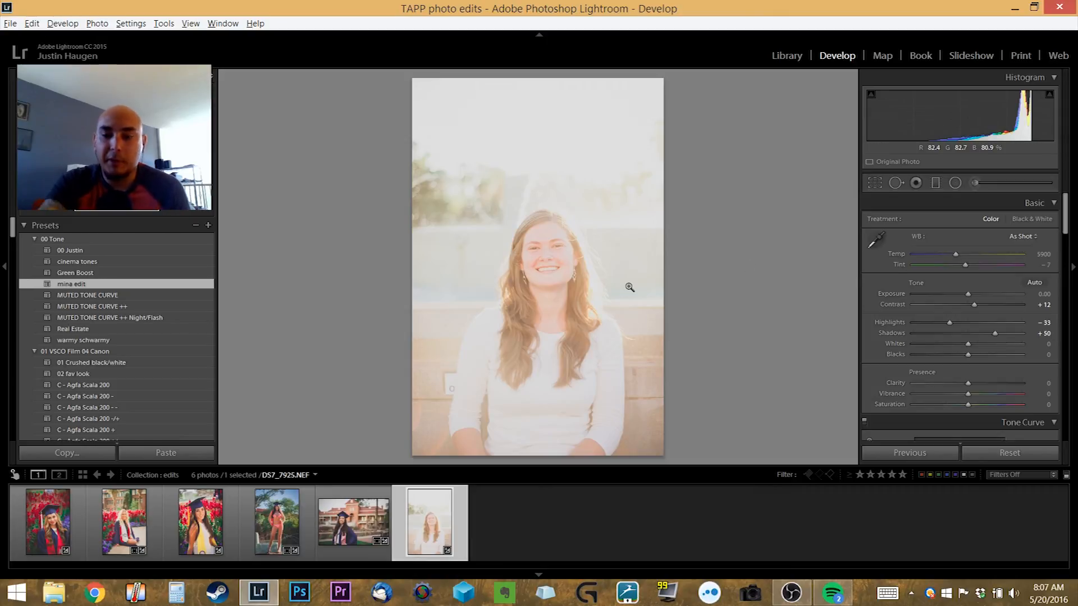
key(backslash)
key(backslash)
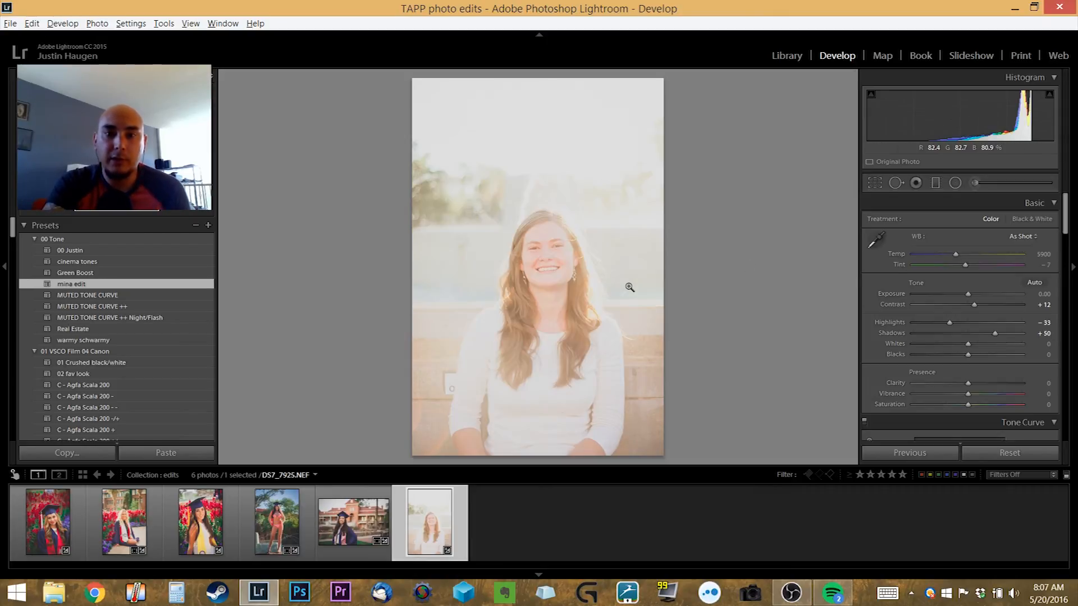
Toggle repeatedly between the preset look of the backlit white-top portrait and its original to judge the haze and skin tones
key(backslash)
key(backslash)
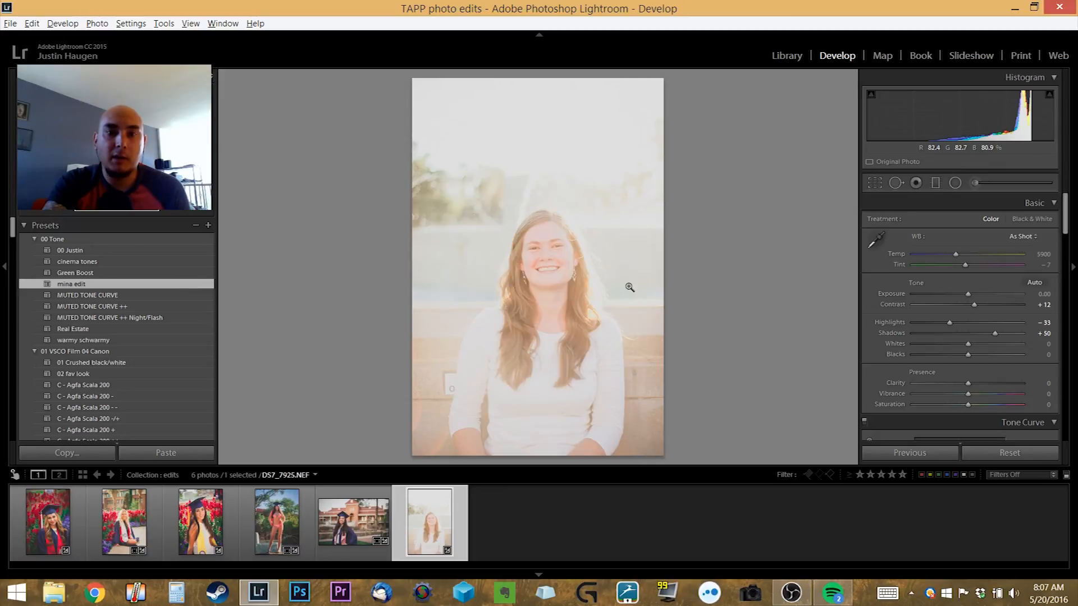
key(backslash)
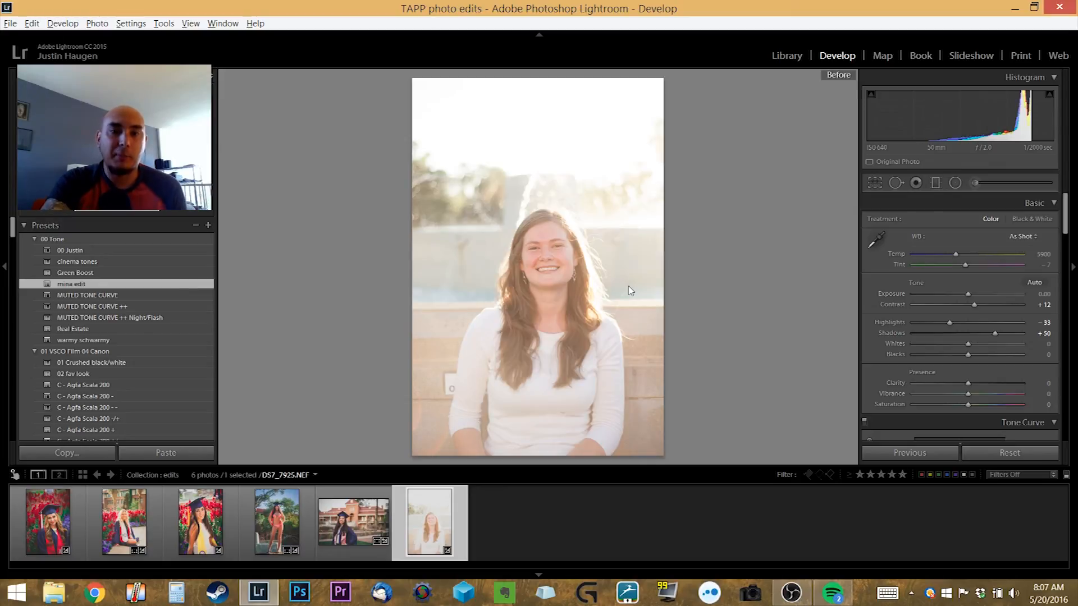
key(backslash)
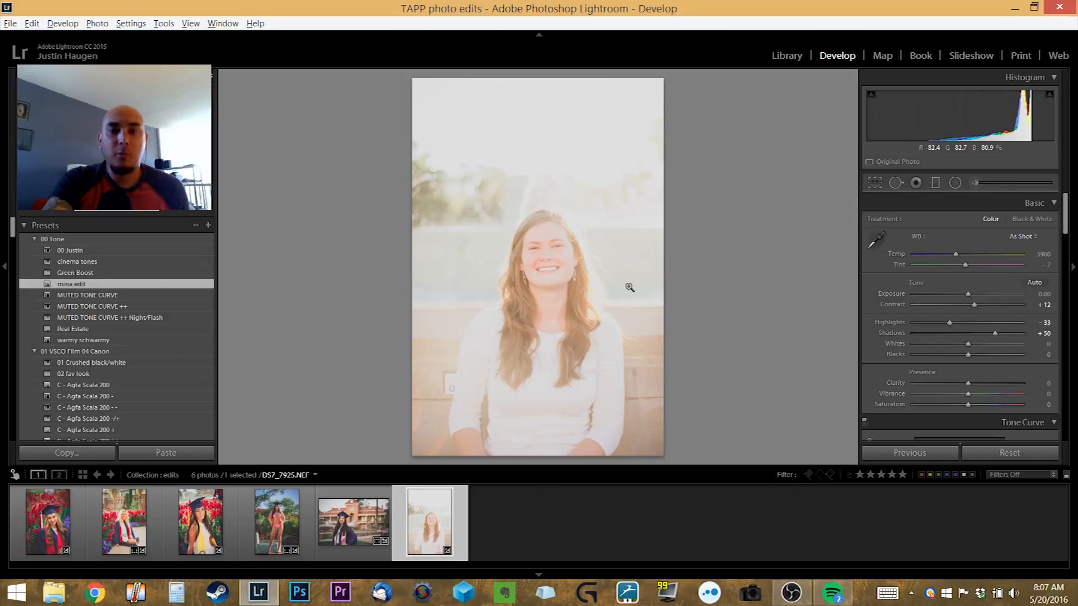
key(backslash)
key(backslash)
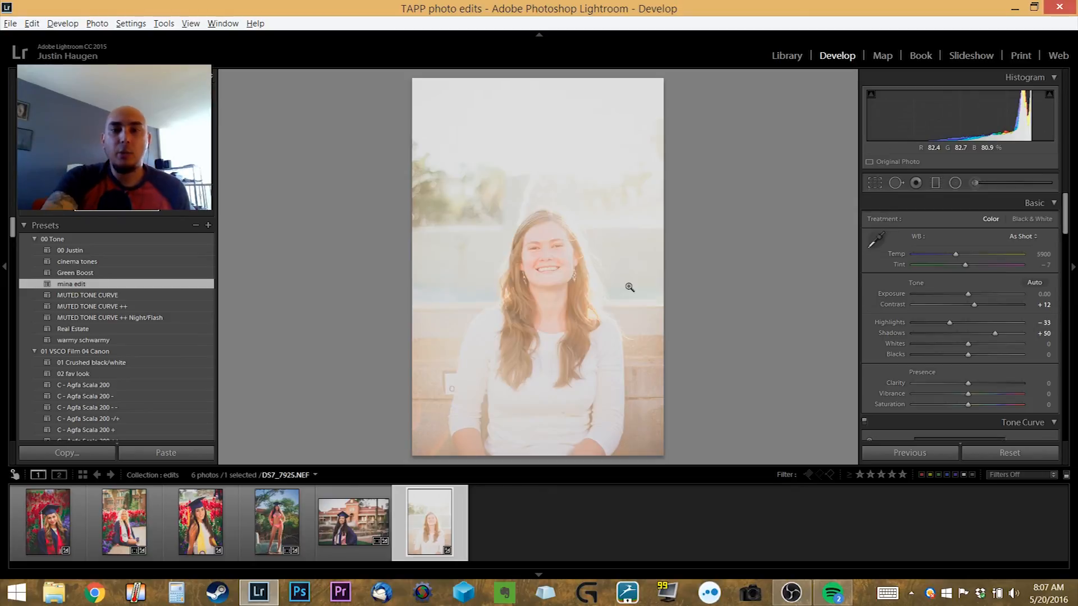
key(backslash)
key(backslash)
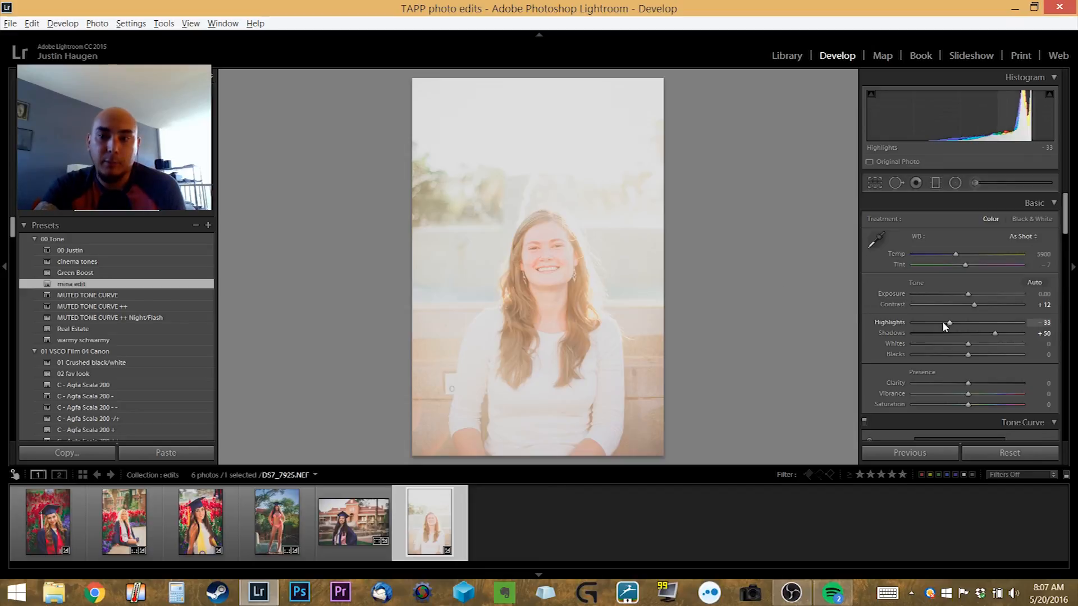
Set the backlit portrait's Highlights to -78, Exposure to -0.39 and Contrast to +20
drag(947, 323, 921, 322)
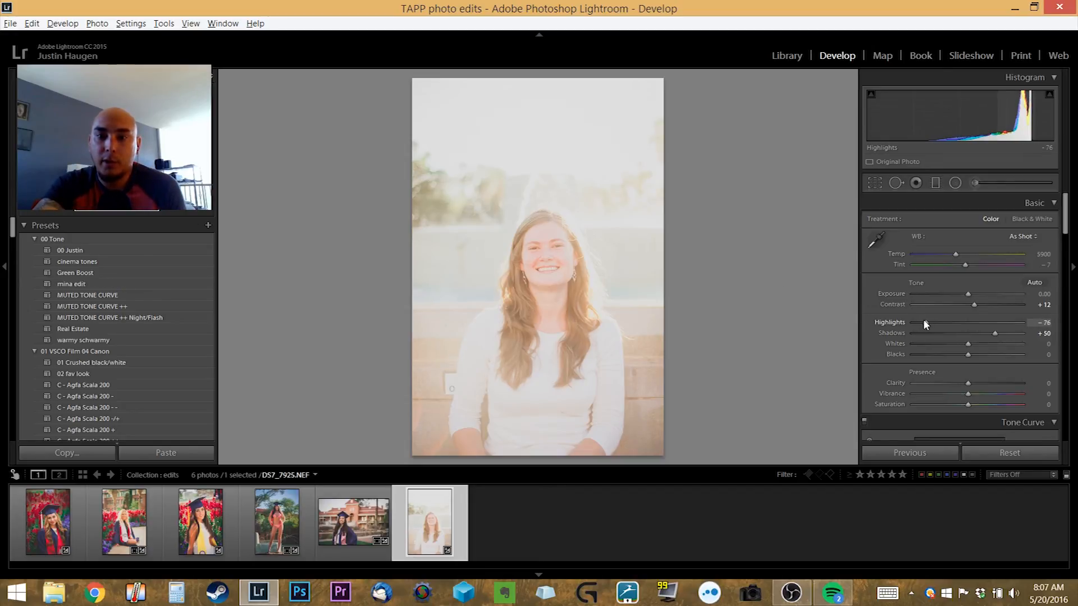
scroll(942, 369, down, 3)
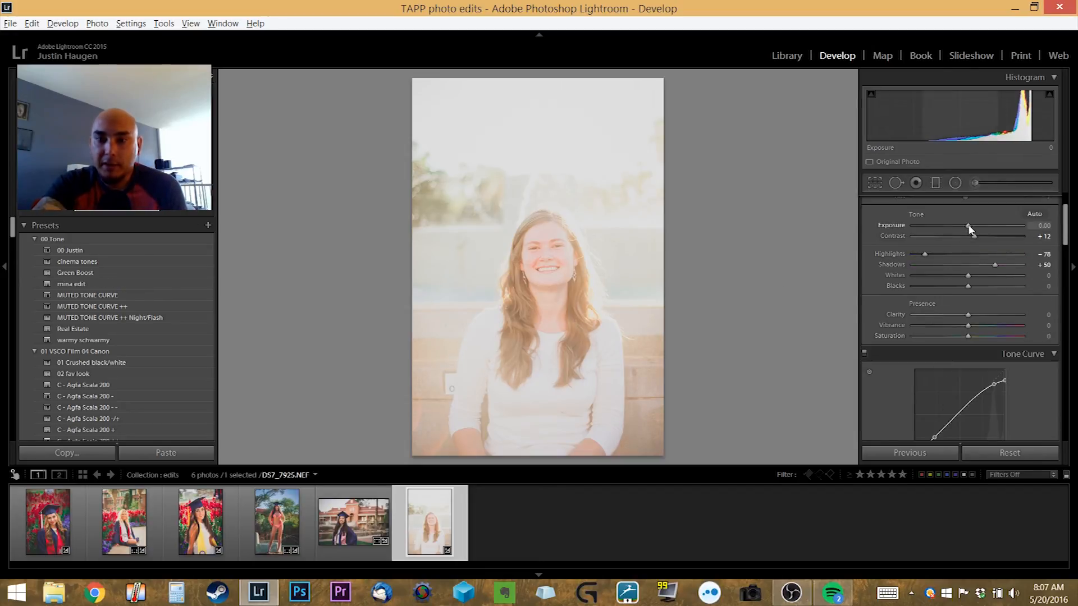
drag(967, 226, 963, 225)
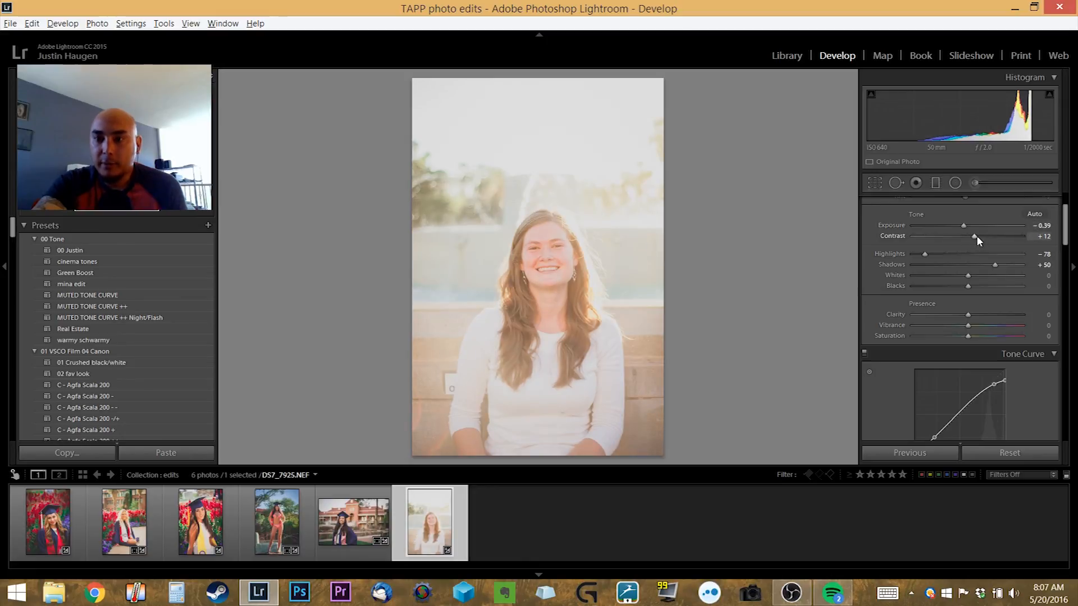
Set the backlit portrait's Dehaze amount to +30
scroll(943, 329, down, 10)
scroll(935, 335, down, 6)
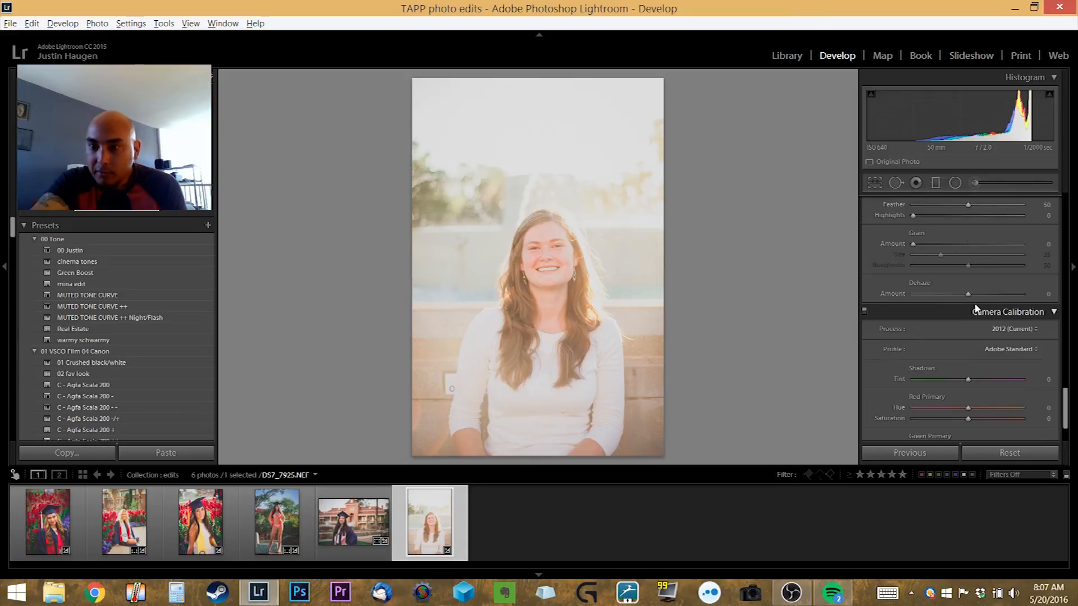
drag(969, 294, 985, 292)
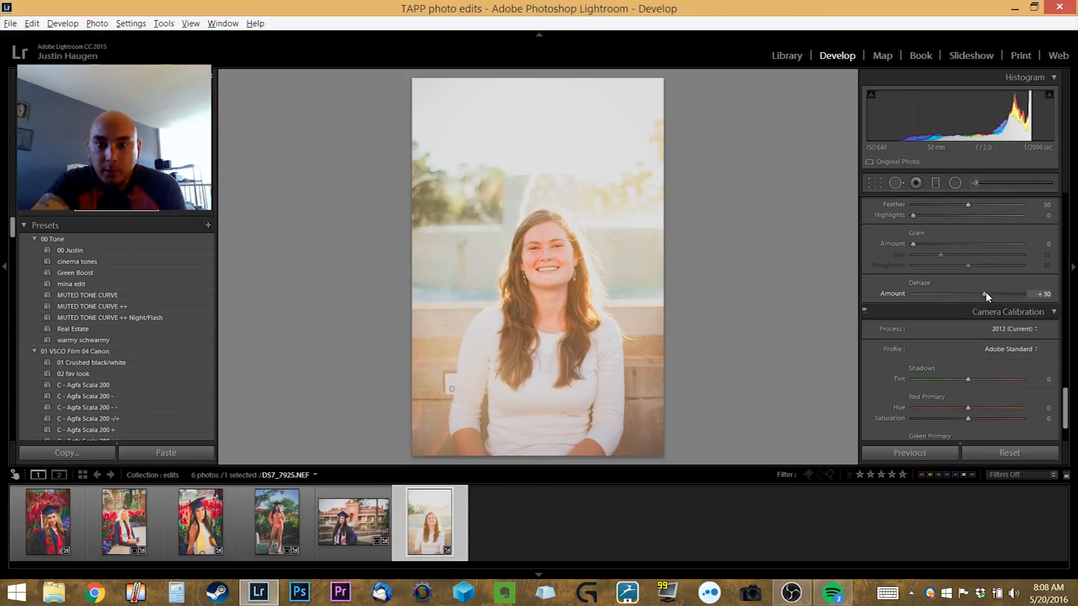
Shift the skin's hue to Red +10 and Orange +22 with the targeted HSL adjustment on the face, checking it against the previous state
click(541, 251)
scroll(958, 308, up, 10)
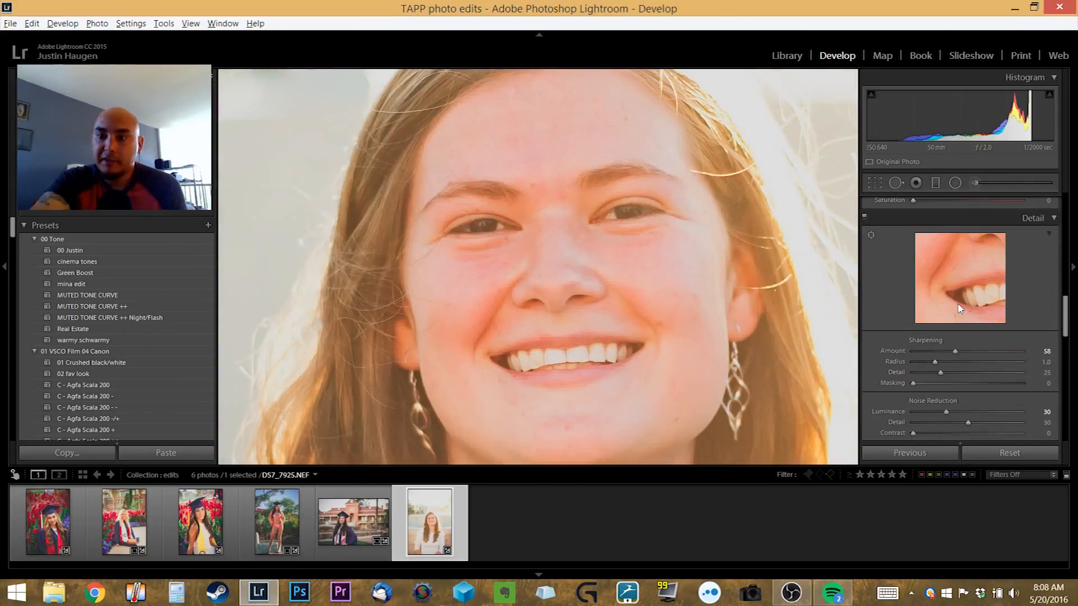
click(870, 276)
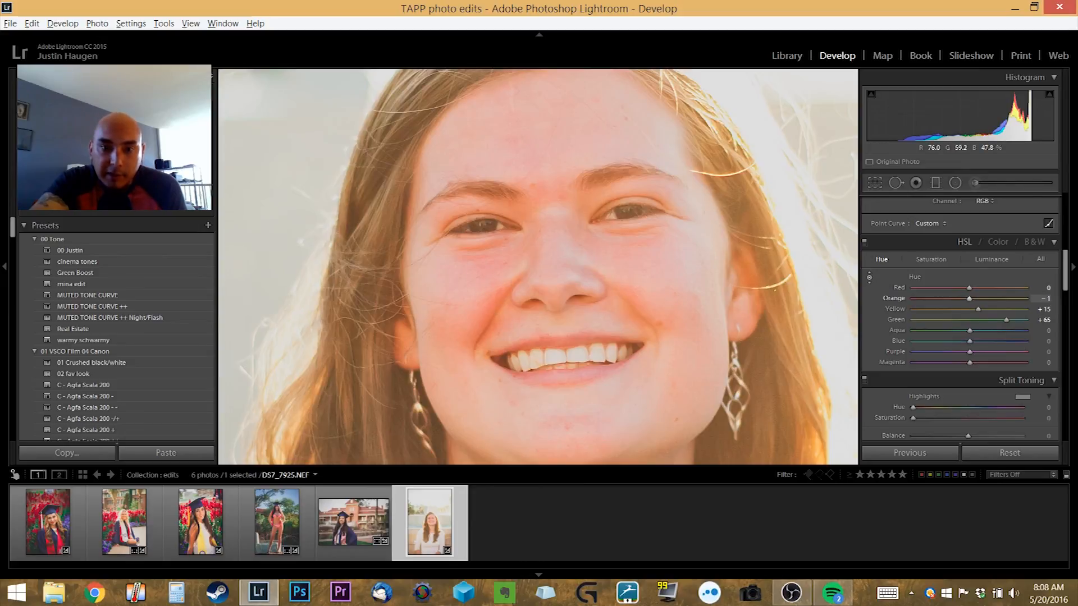
drag(748, 278, 748, 258)
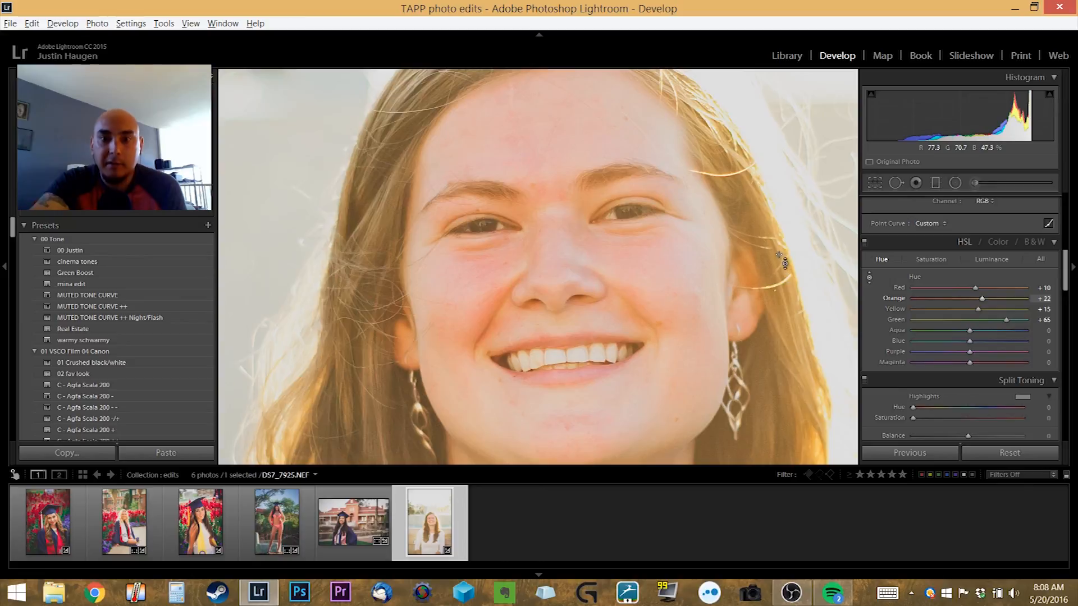
key(ctrl+z)
key(ctrl+y)
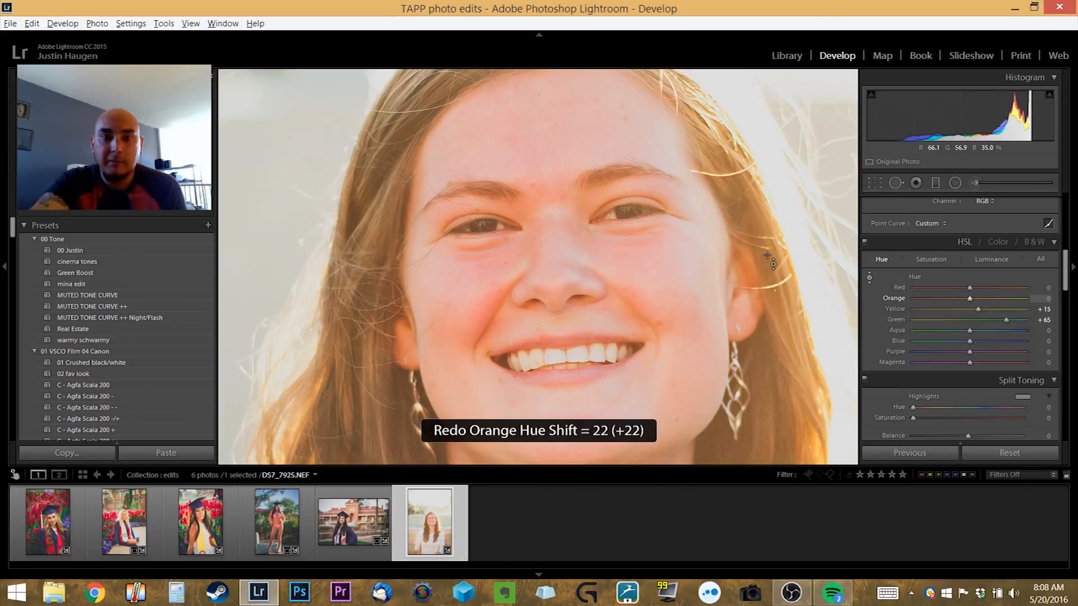
key(k)
key(k)
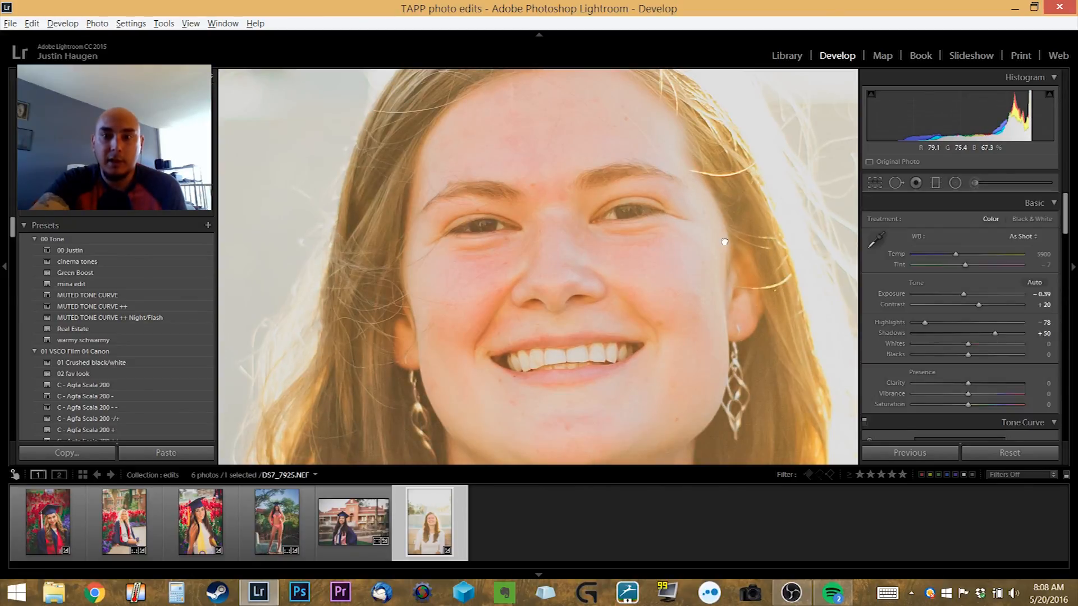
click(726, 244)
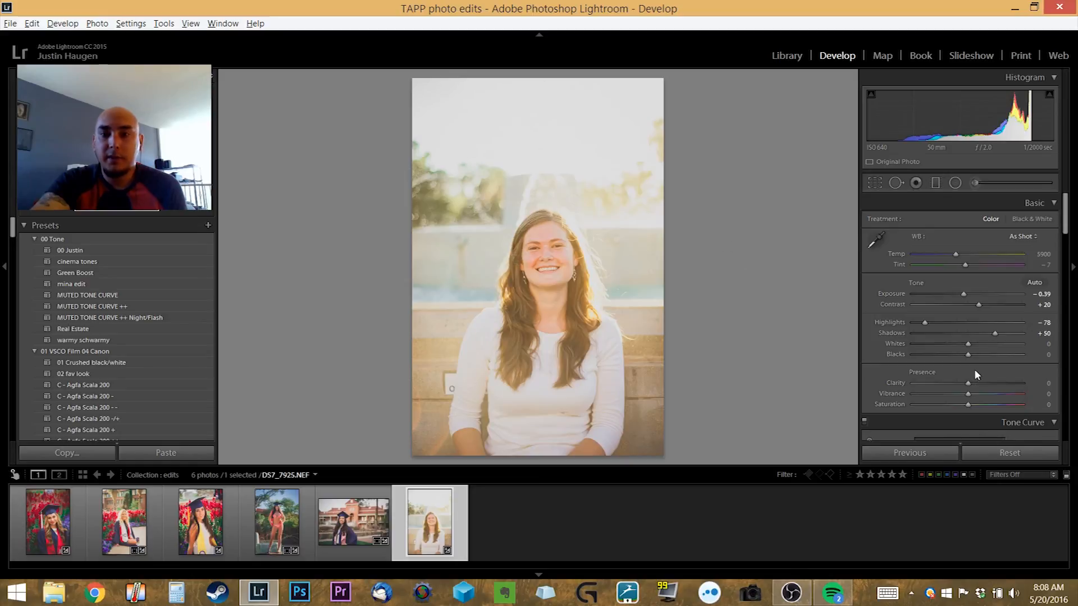
Straighten the backlit portrait's crop to an angle of 0.80, tighten it around the woman, and compare it with the unedited version
key(r)
drag(691, 82, 694, 81)
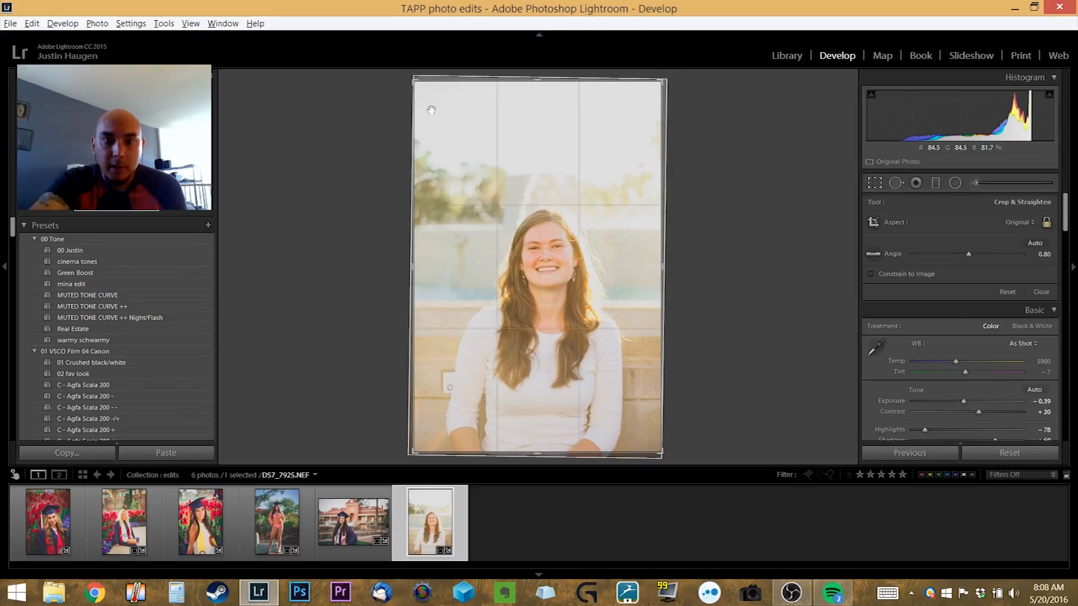
drag(414, 80, 422, 93)
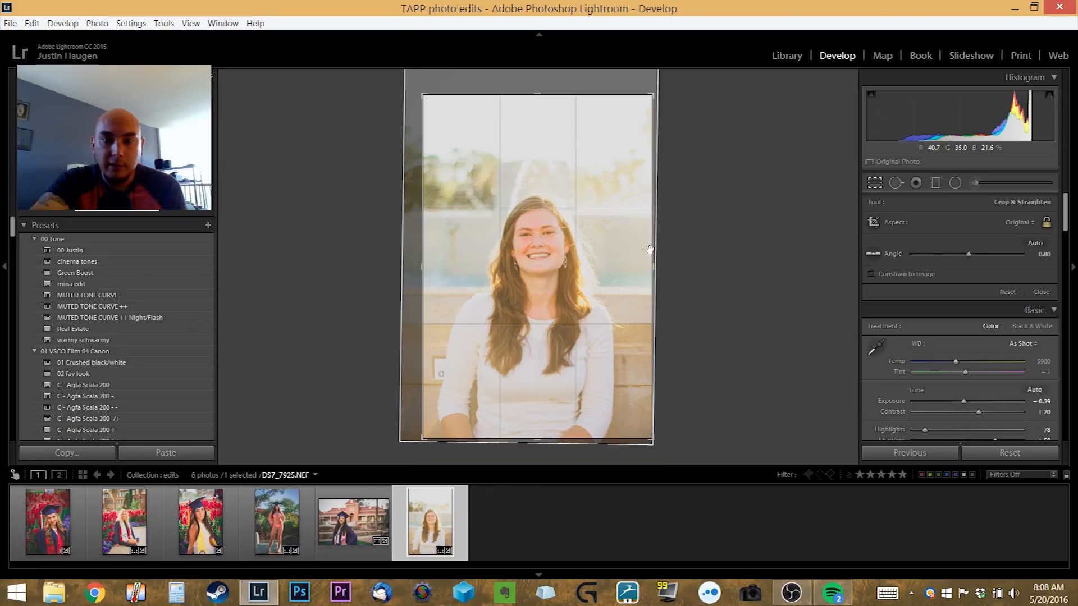
key(Return)
key(backslash)
key(backslash)
key(backslash)
key(backslash)
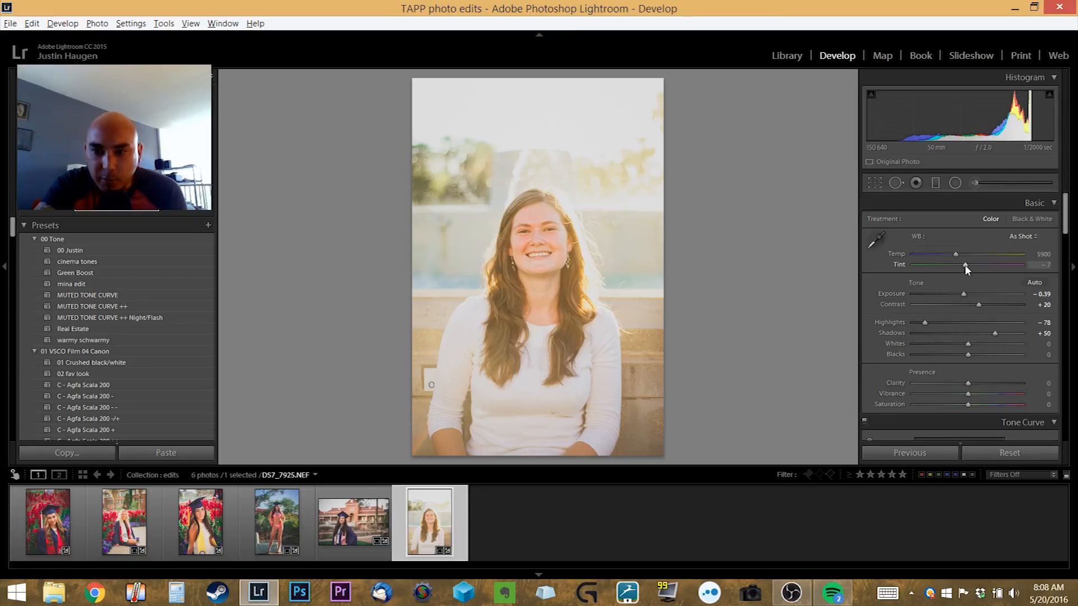
Set the backlit portrait's Tint to -2 and Temp to 5590, and compare the new white balance with the original
drag(964, 264, 967, 264)
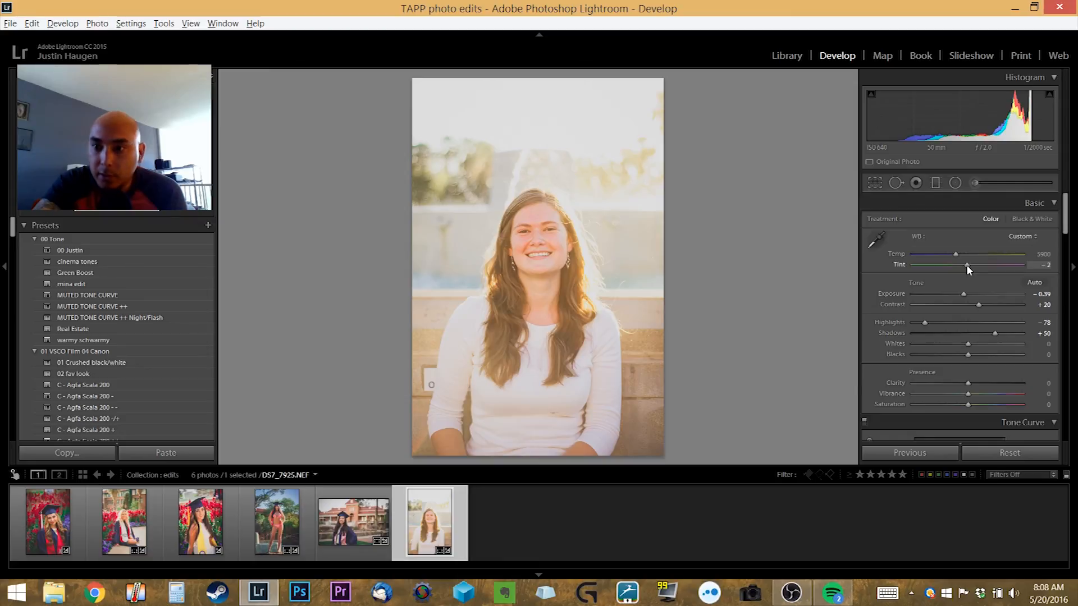
mouse_move(954, 251)
mouse_down()
mouse_move(944, 255)
mouse_move(953, 257)
mouse_up()
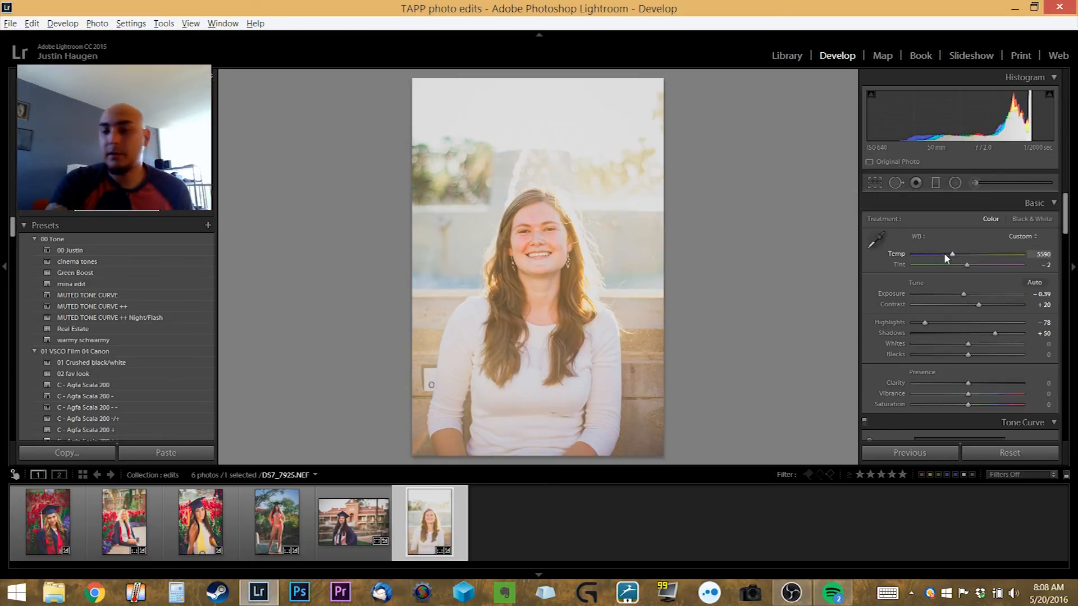
key(backslash)
key(backslash)
key(backslash)
key(backslash)
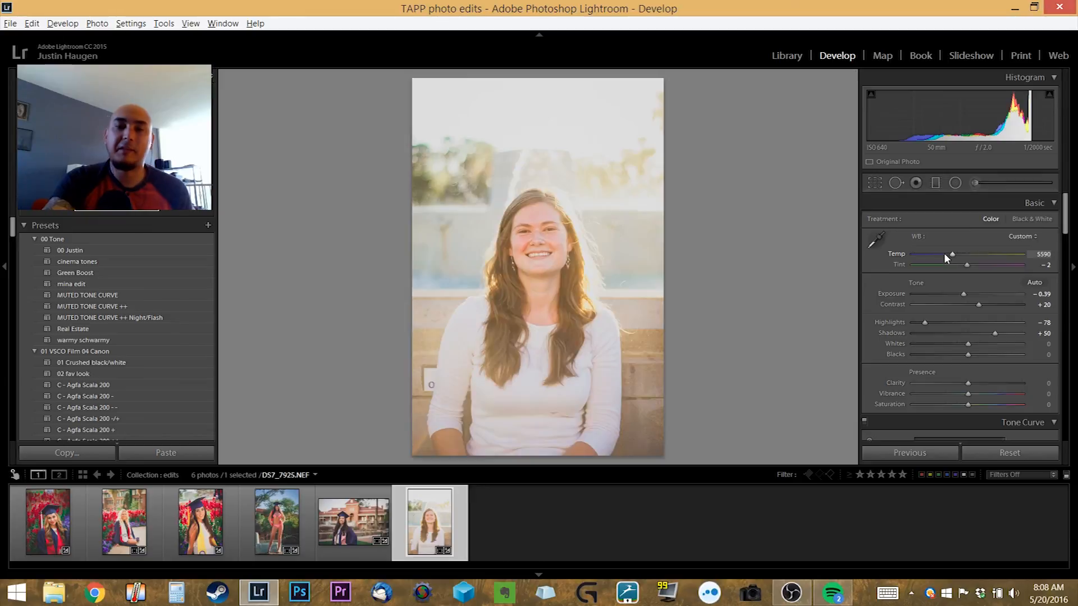
Set the backlit portrait's Contrast to +16 and compare the complete edit with the unedited photo
key(backslash)
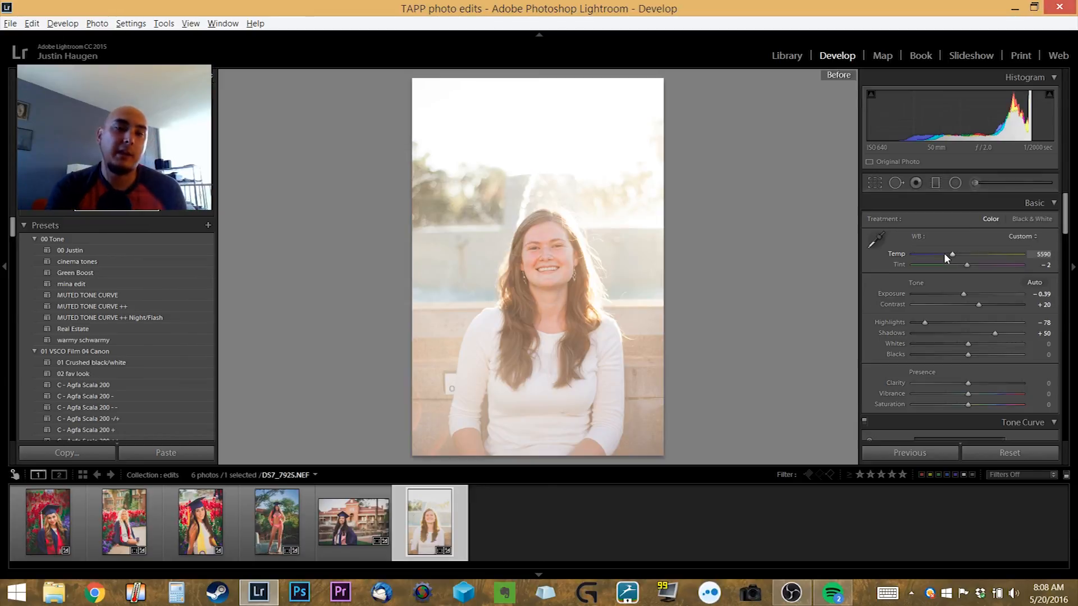
key(backslash)
key(backslash)
key(backslash)
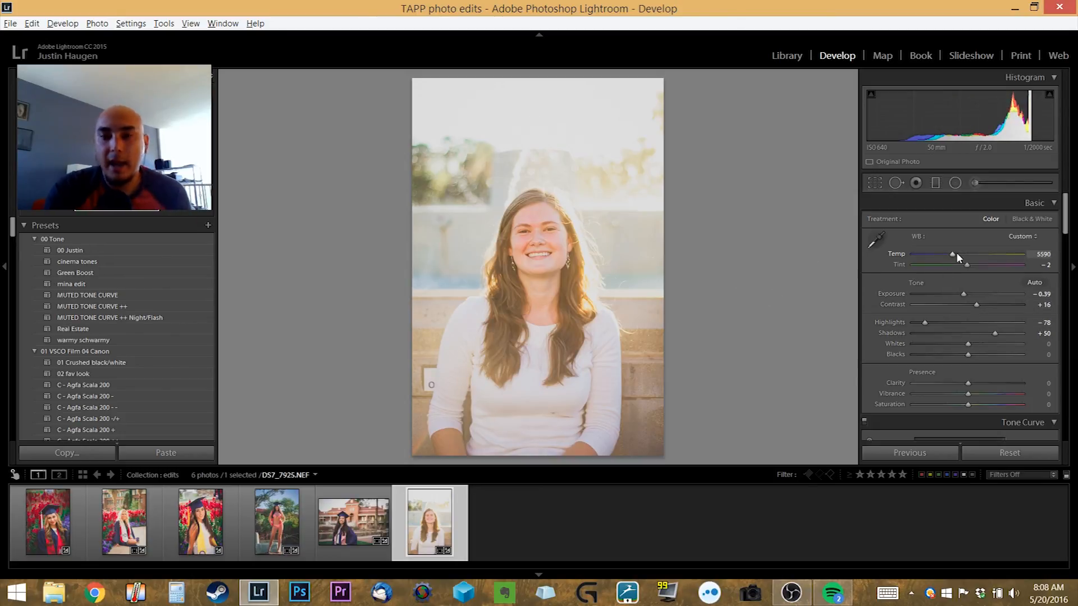
key(backslash)
key(backslash)
key(backslash)
key(backslash)
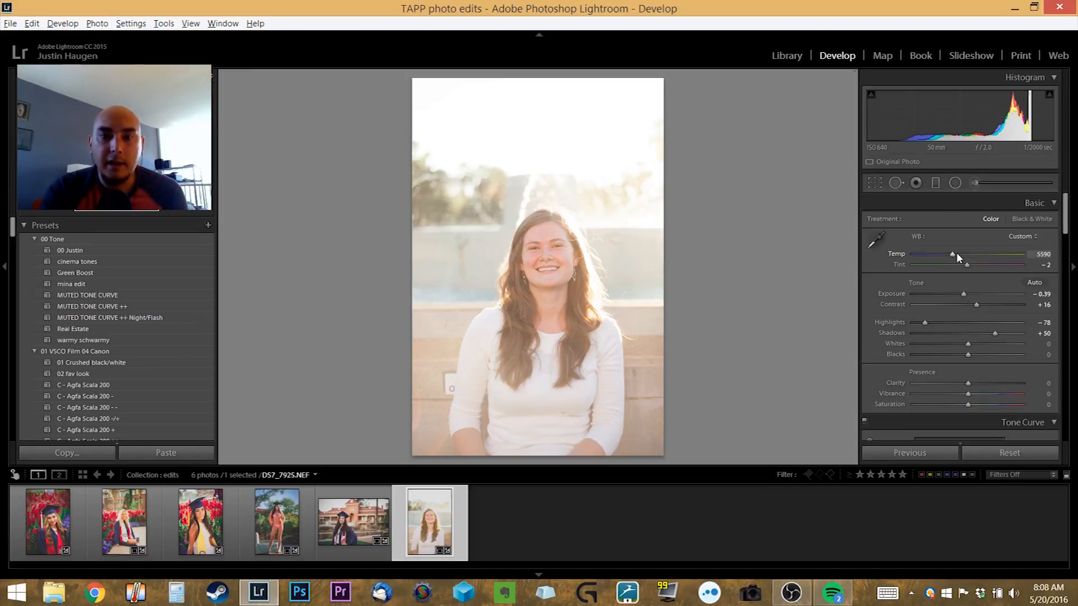
key(backslash)
key(backslash)
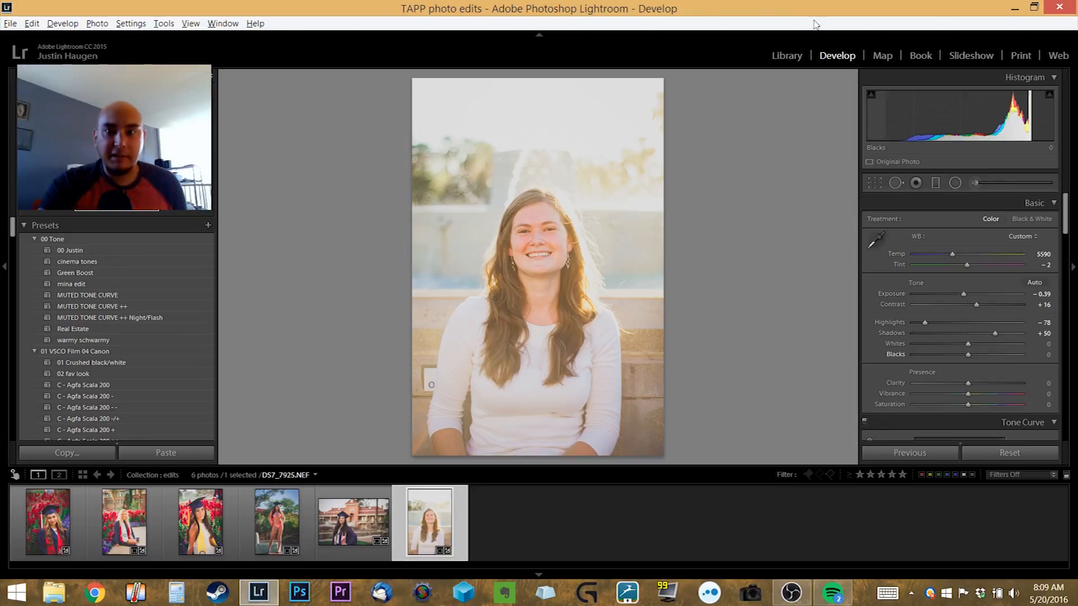
Switch to the Library grid and show all photographs in the catalog
click(787, 56)
key(g)
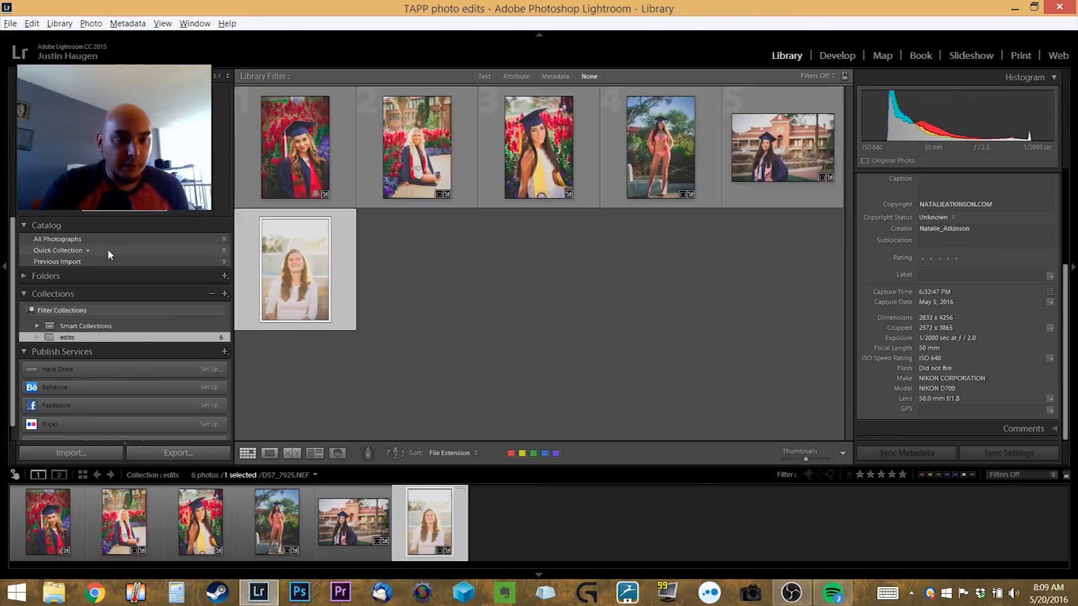
click(108, 241)
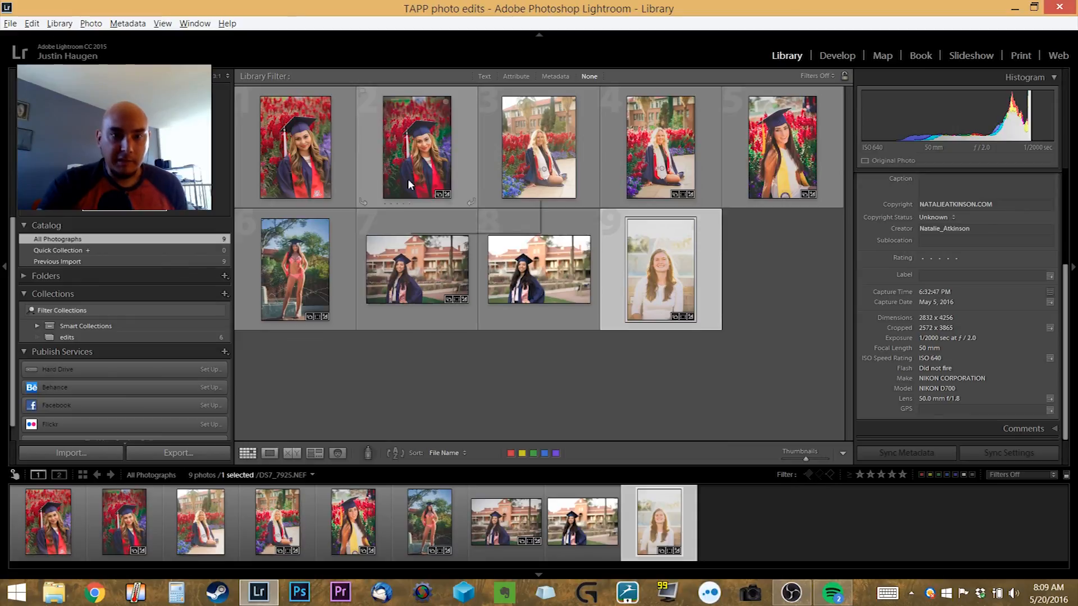
Compare the edited NEF of the graduate in front of the red flowers with the JPG version of the same shot in a large view
double_click(409, 158)
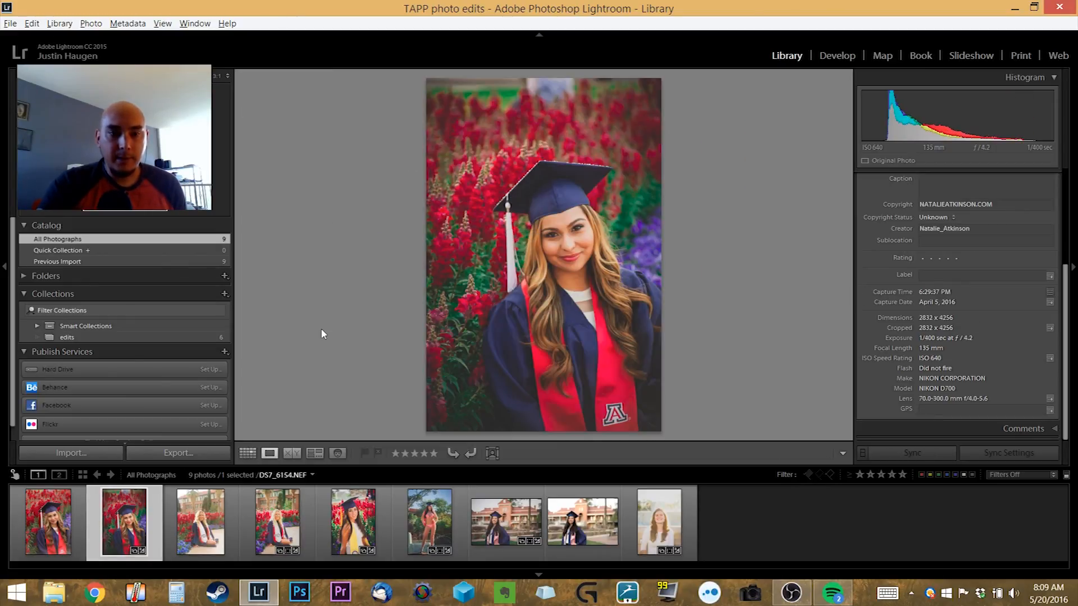
click(39, 523)
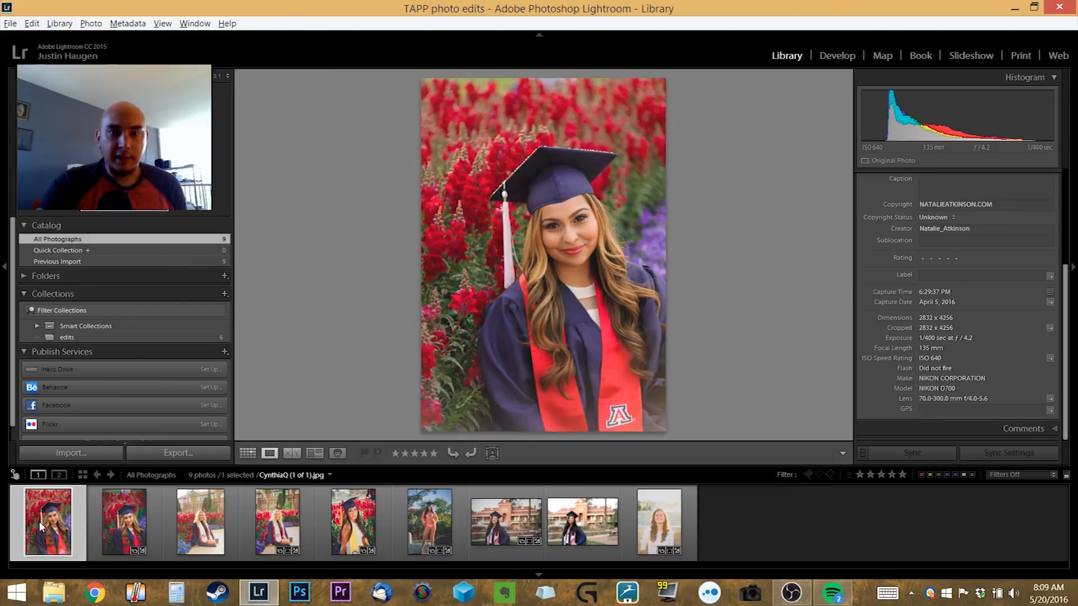
click(111, 520)
click(76, 524)
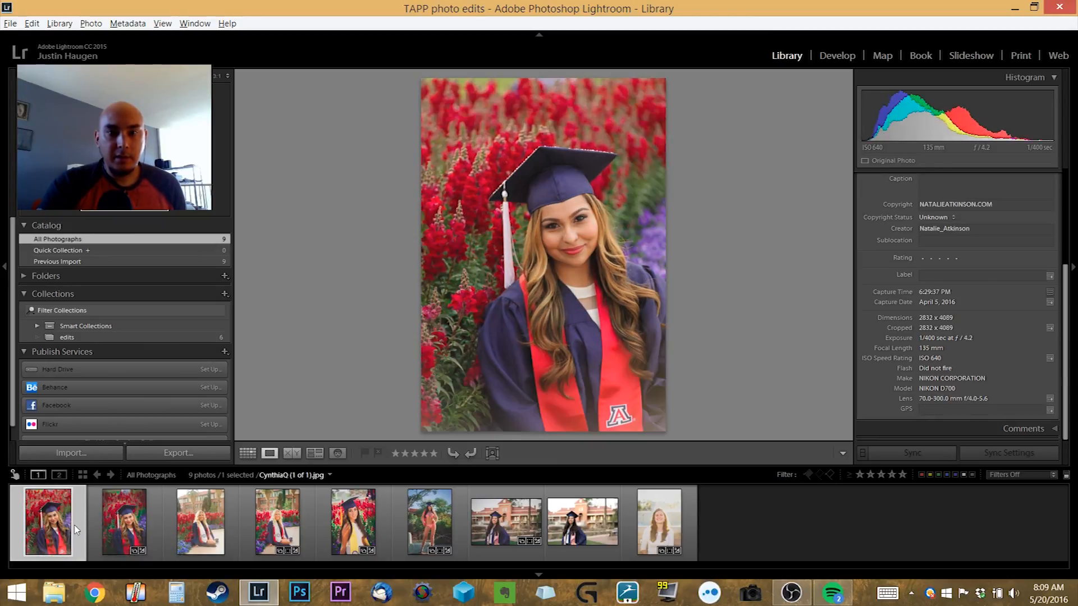
Compare the edited NEF of the seated blonde graduate with the matching JPG version in a large view
click(263, 527)
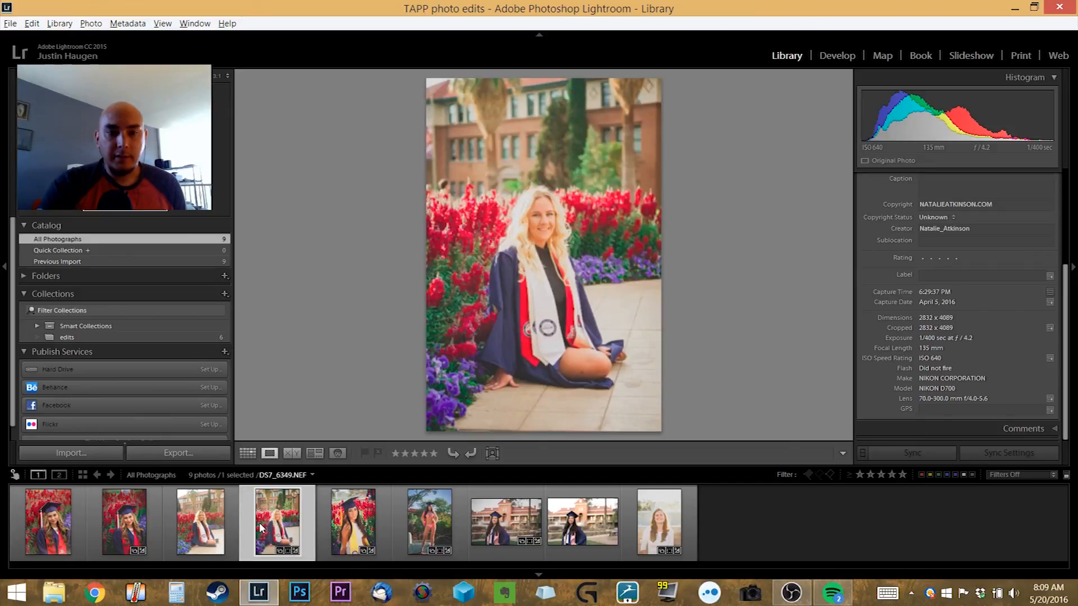
click(215, 535)
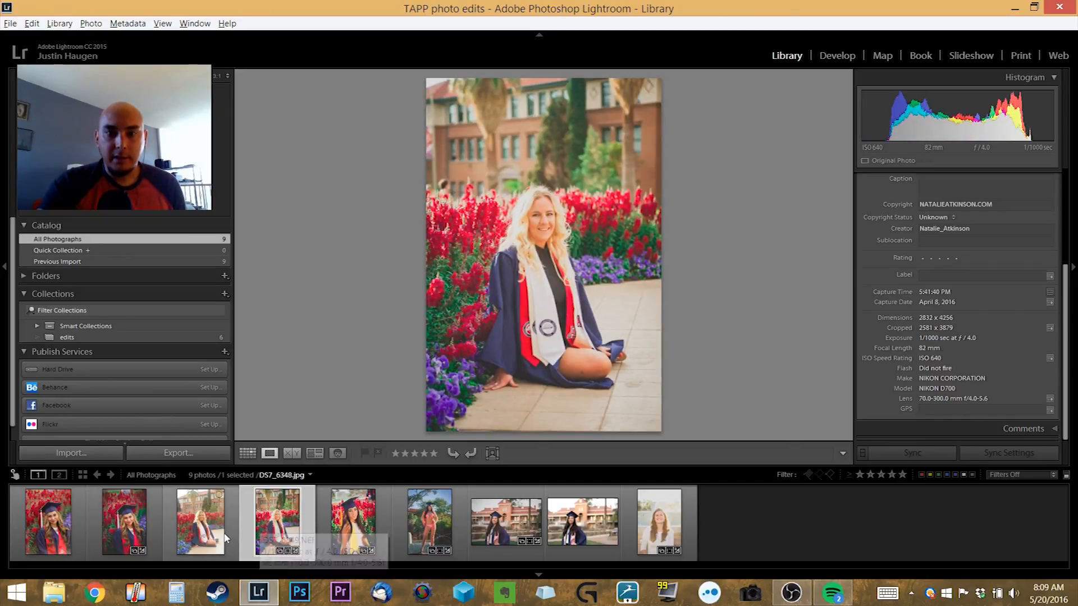
click(243, 529)
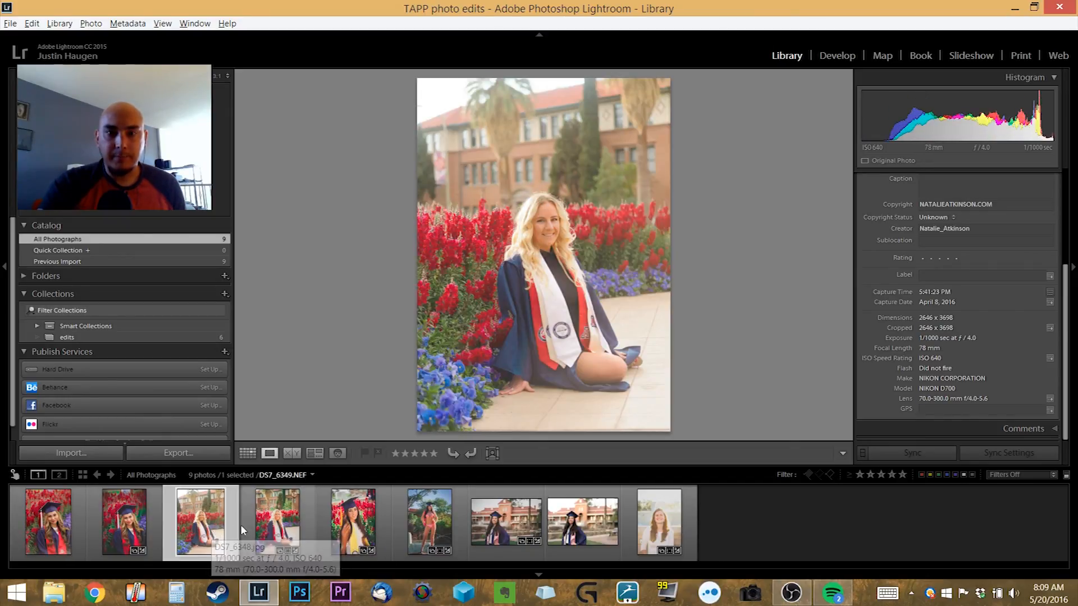
click(186, 525)
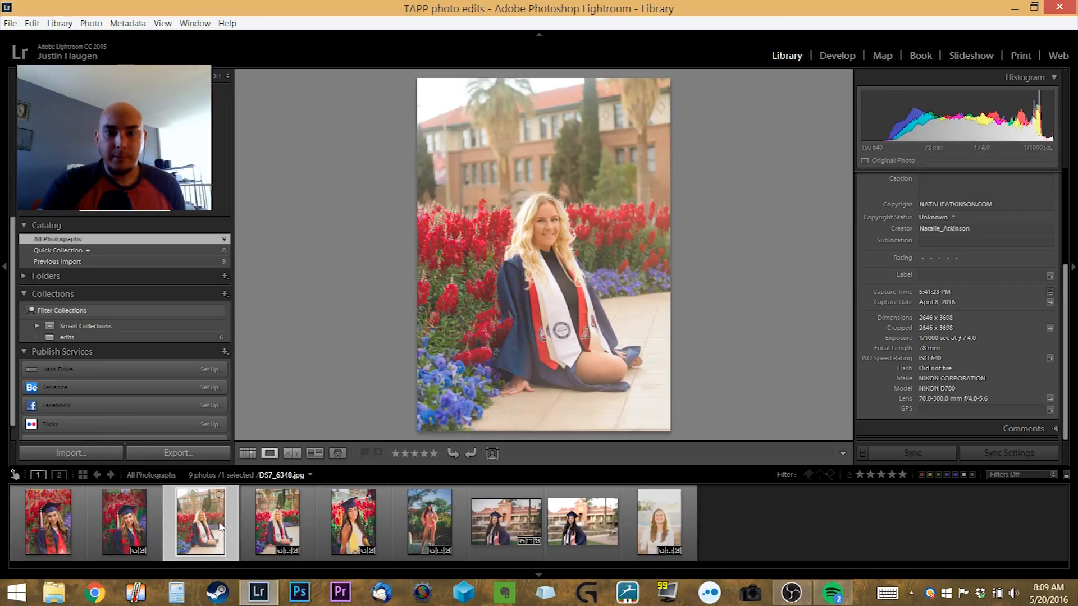
Alternate again between the two versions of the seated blonde graduate to recheck the NEF edit against DS7_6348.jpg
click(253, 521)
click(220, 516)
click(249, 519)
click(205, 525)
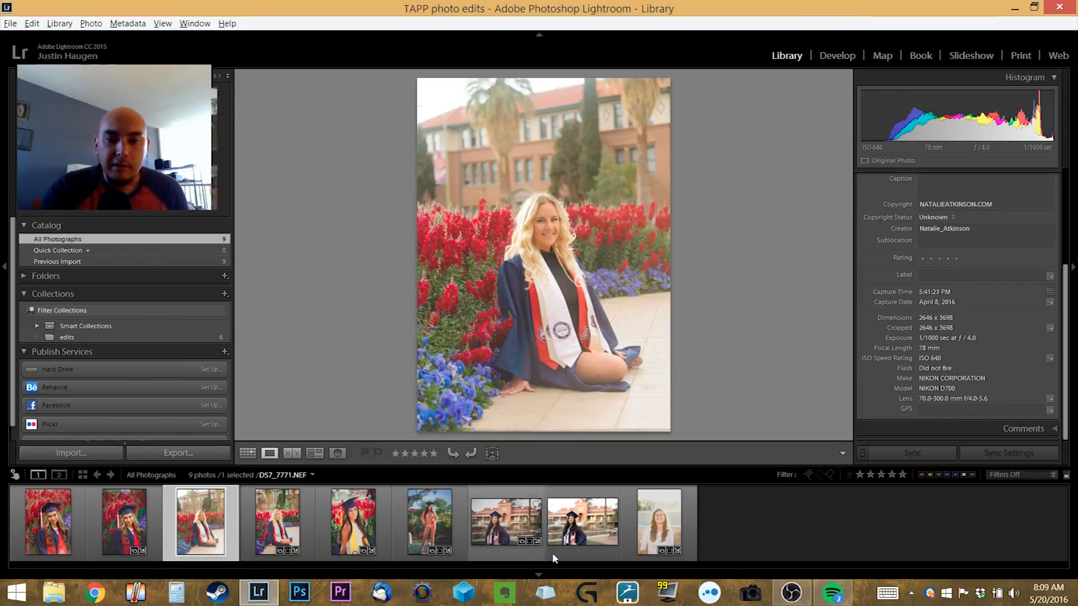
Compare the edited DS7_7771.NEF of the dark-haired graduate with DS7_7771-Edit-2.jpg in a large view
click(583, 527)
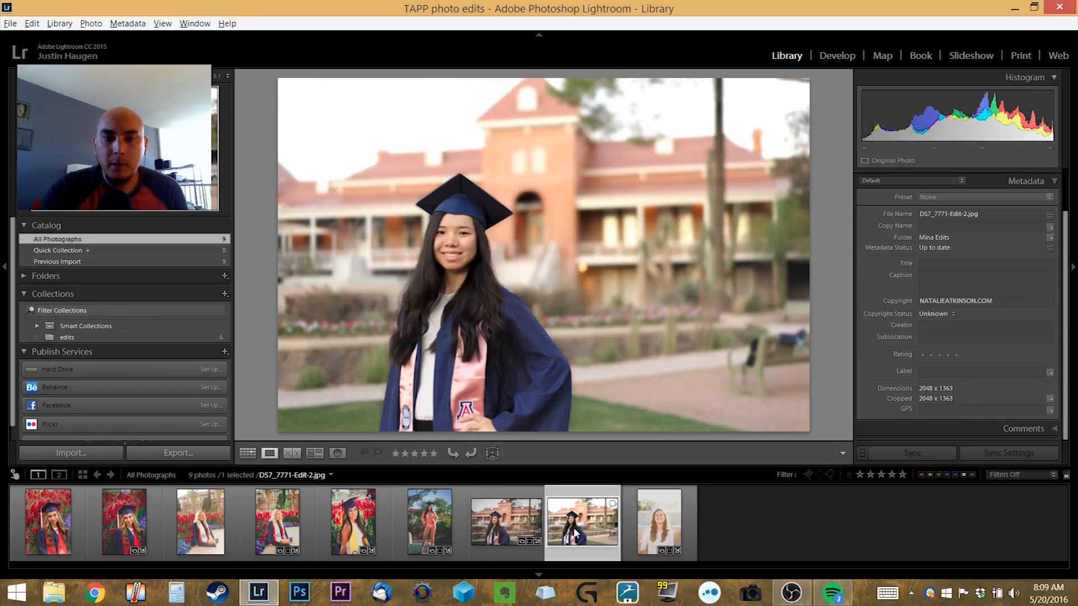
click(530, 528)
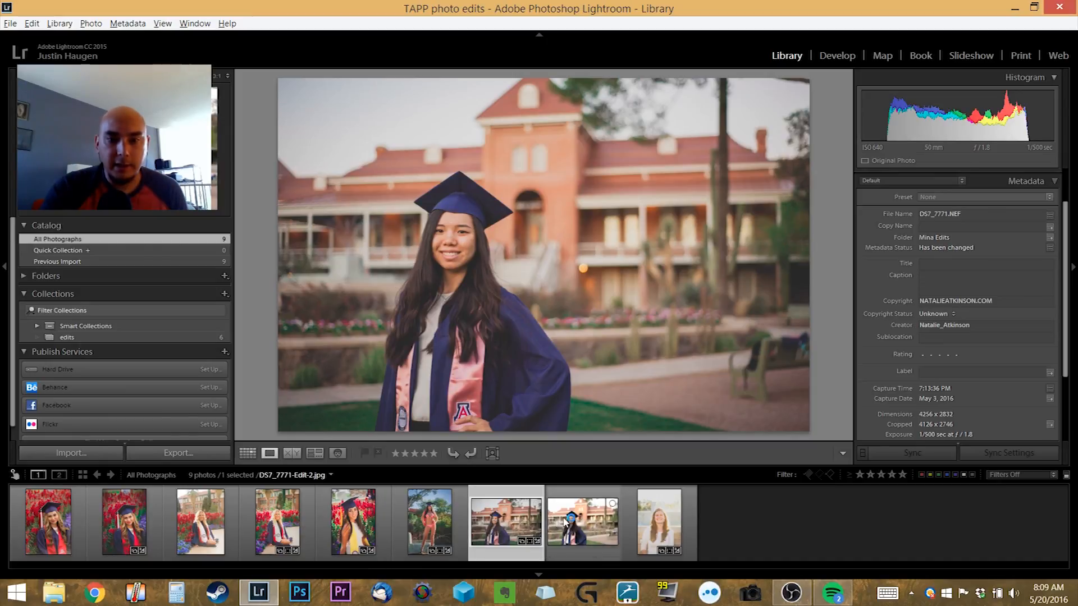
click(581, 519)
click(532, 522)
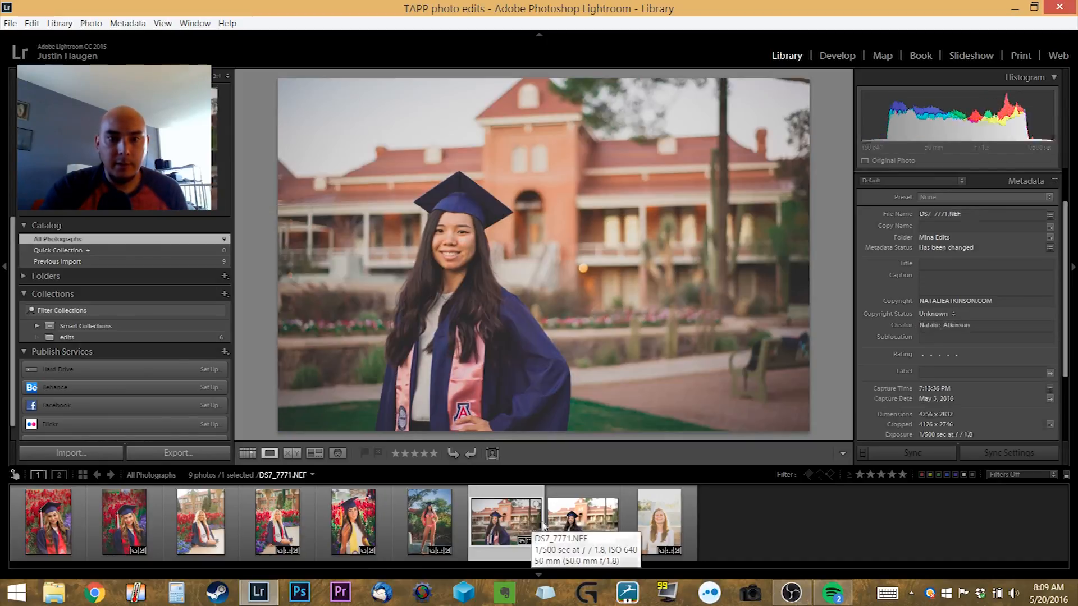
click(592, 536)
Set the Exposure of DS7_7771.NEF to +1.10 in the Develop module
click(505, 522)
click(834, 55)
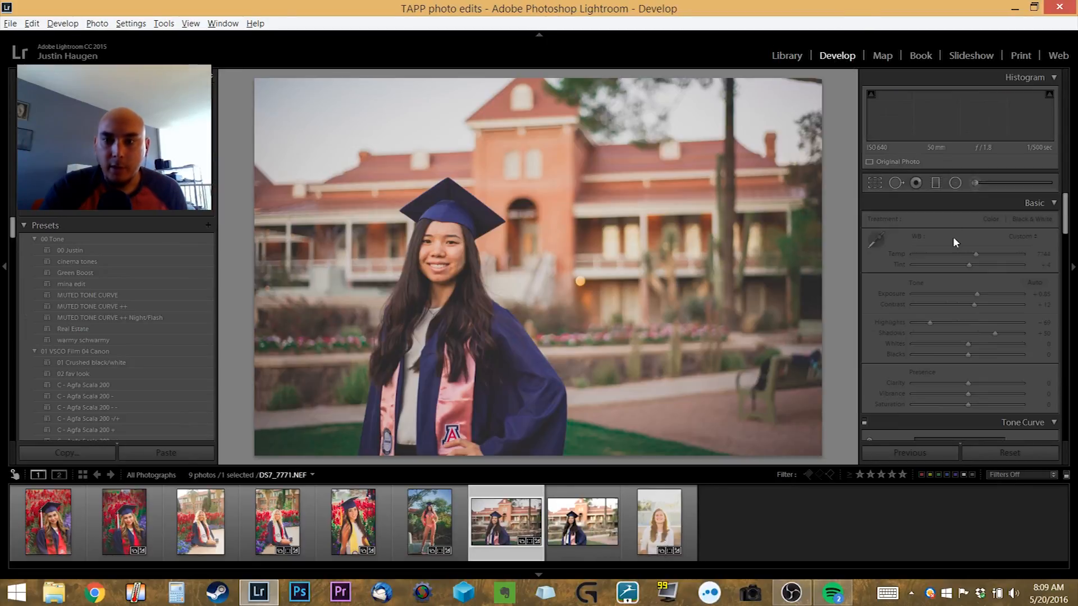
drag(976, 294, 980, 294)
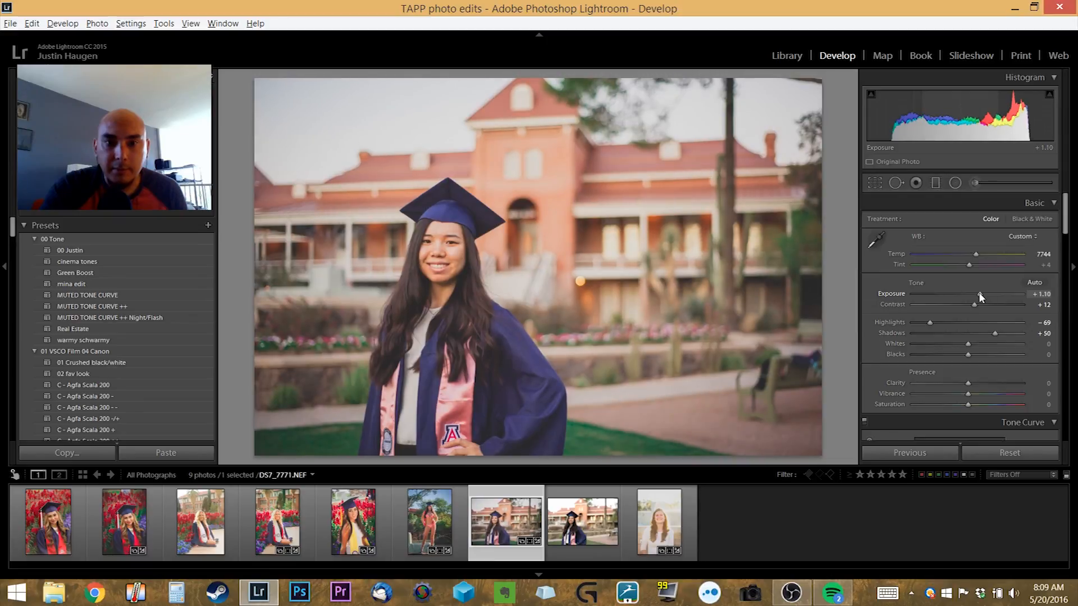
View the JPG version of the dark-haired graduate in Develop, followed by the backlit portrait DS7_7925.NEF
click(553, 519)
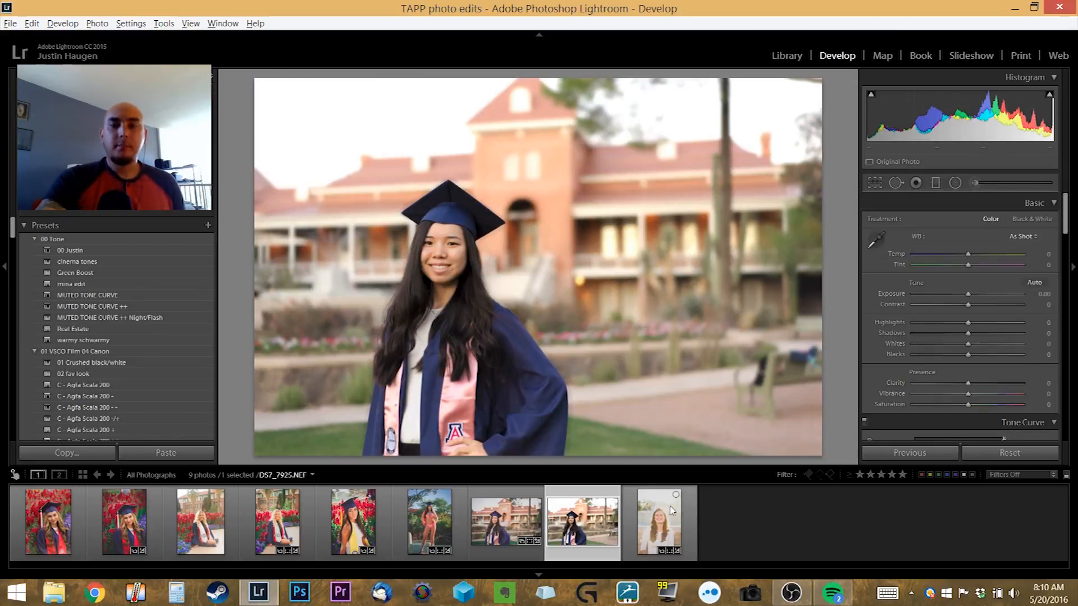
click(672, 511)
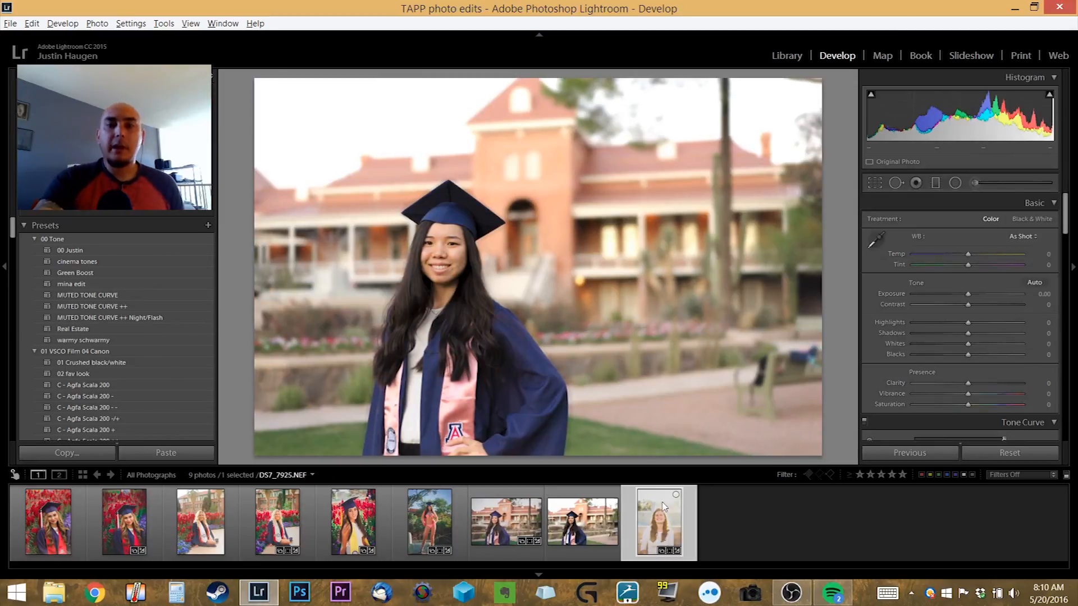